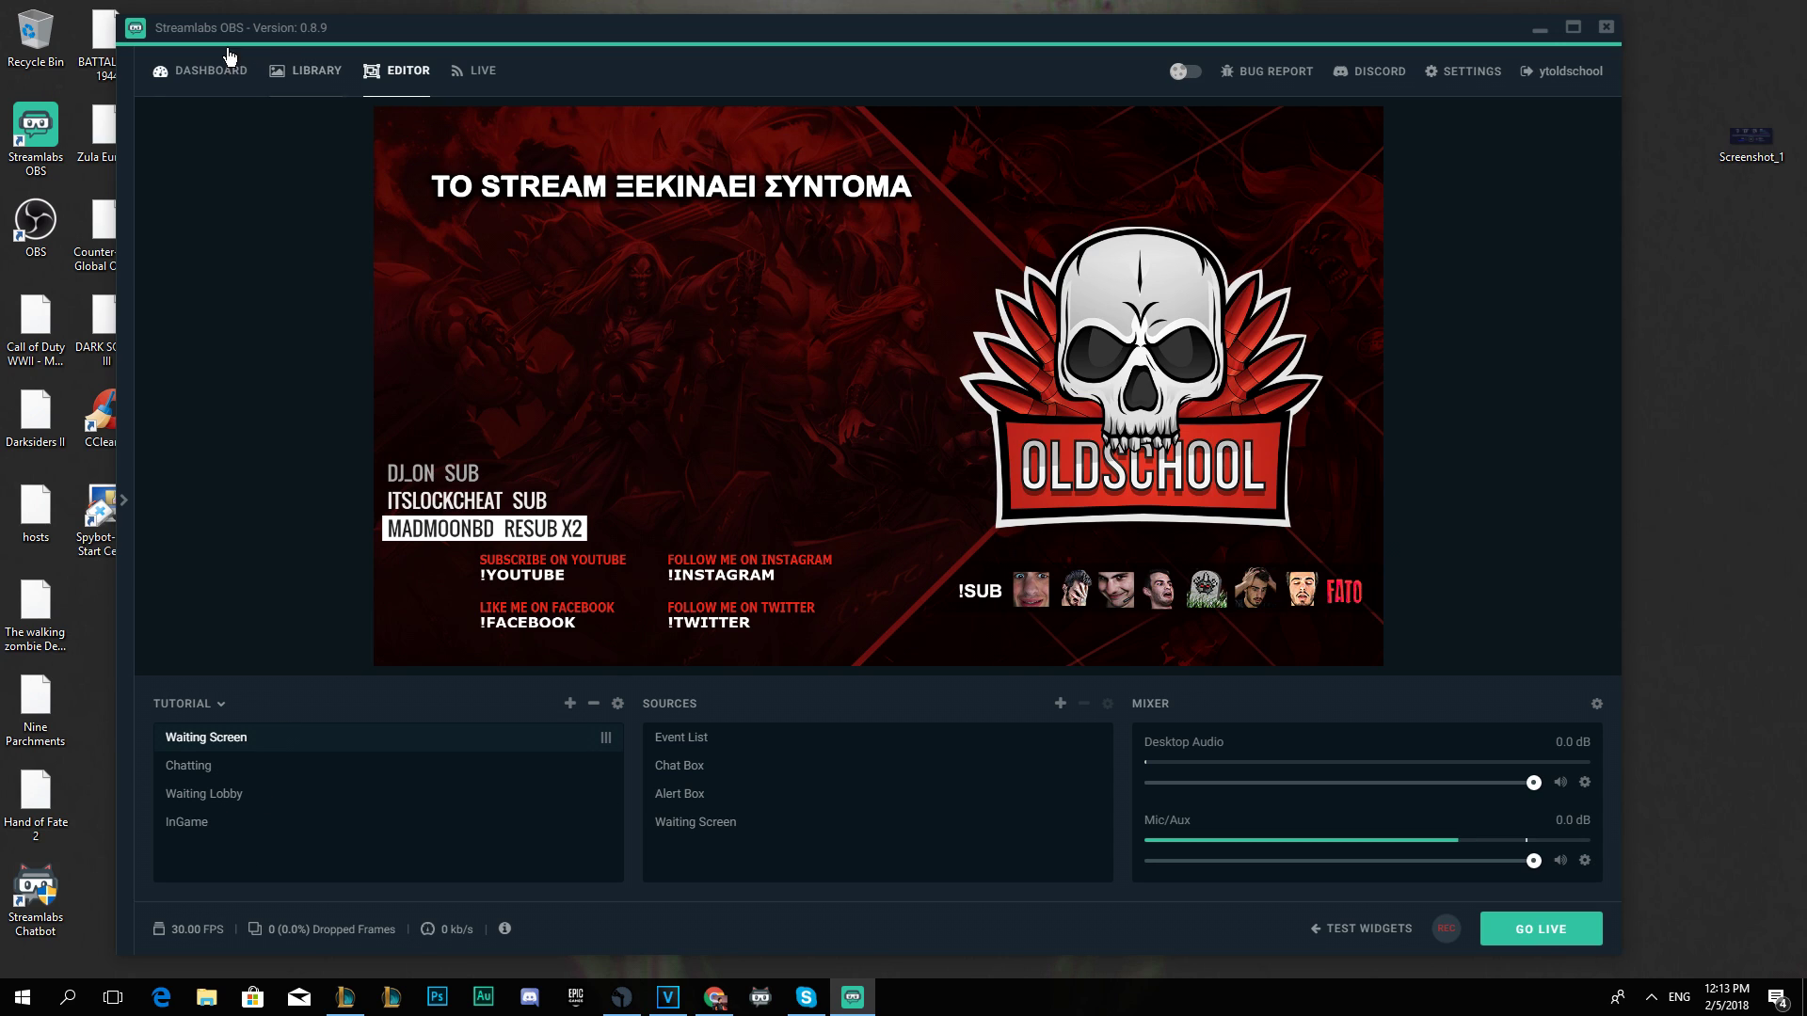
Show the test widget controls and preview the Chatting, Waiting Lobby, InGame and Waiting Screen scenes.
left_click(1373, 931)
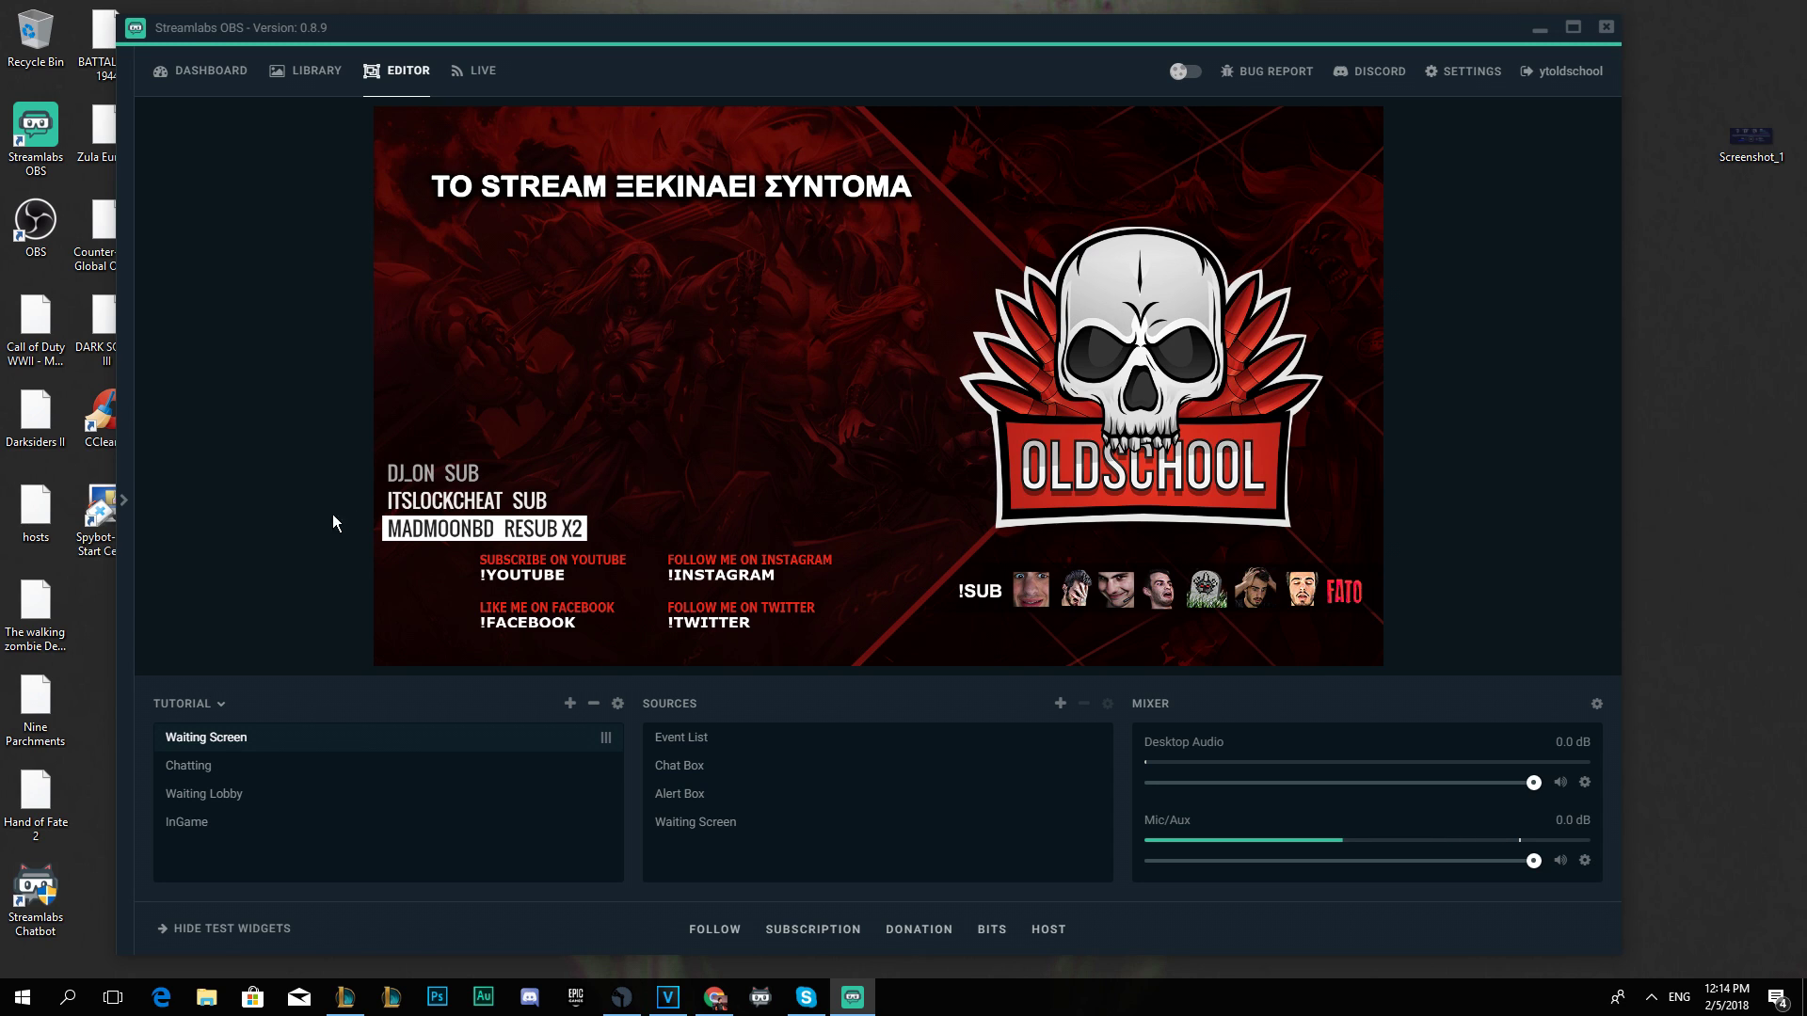
left_click(196, 774)
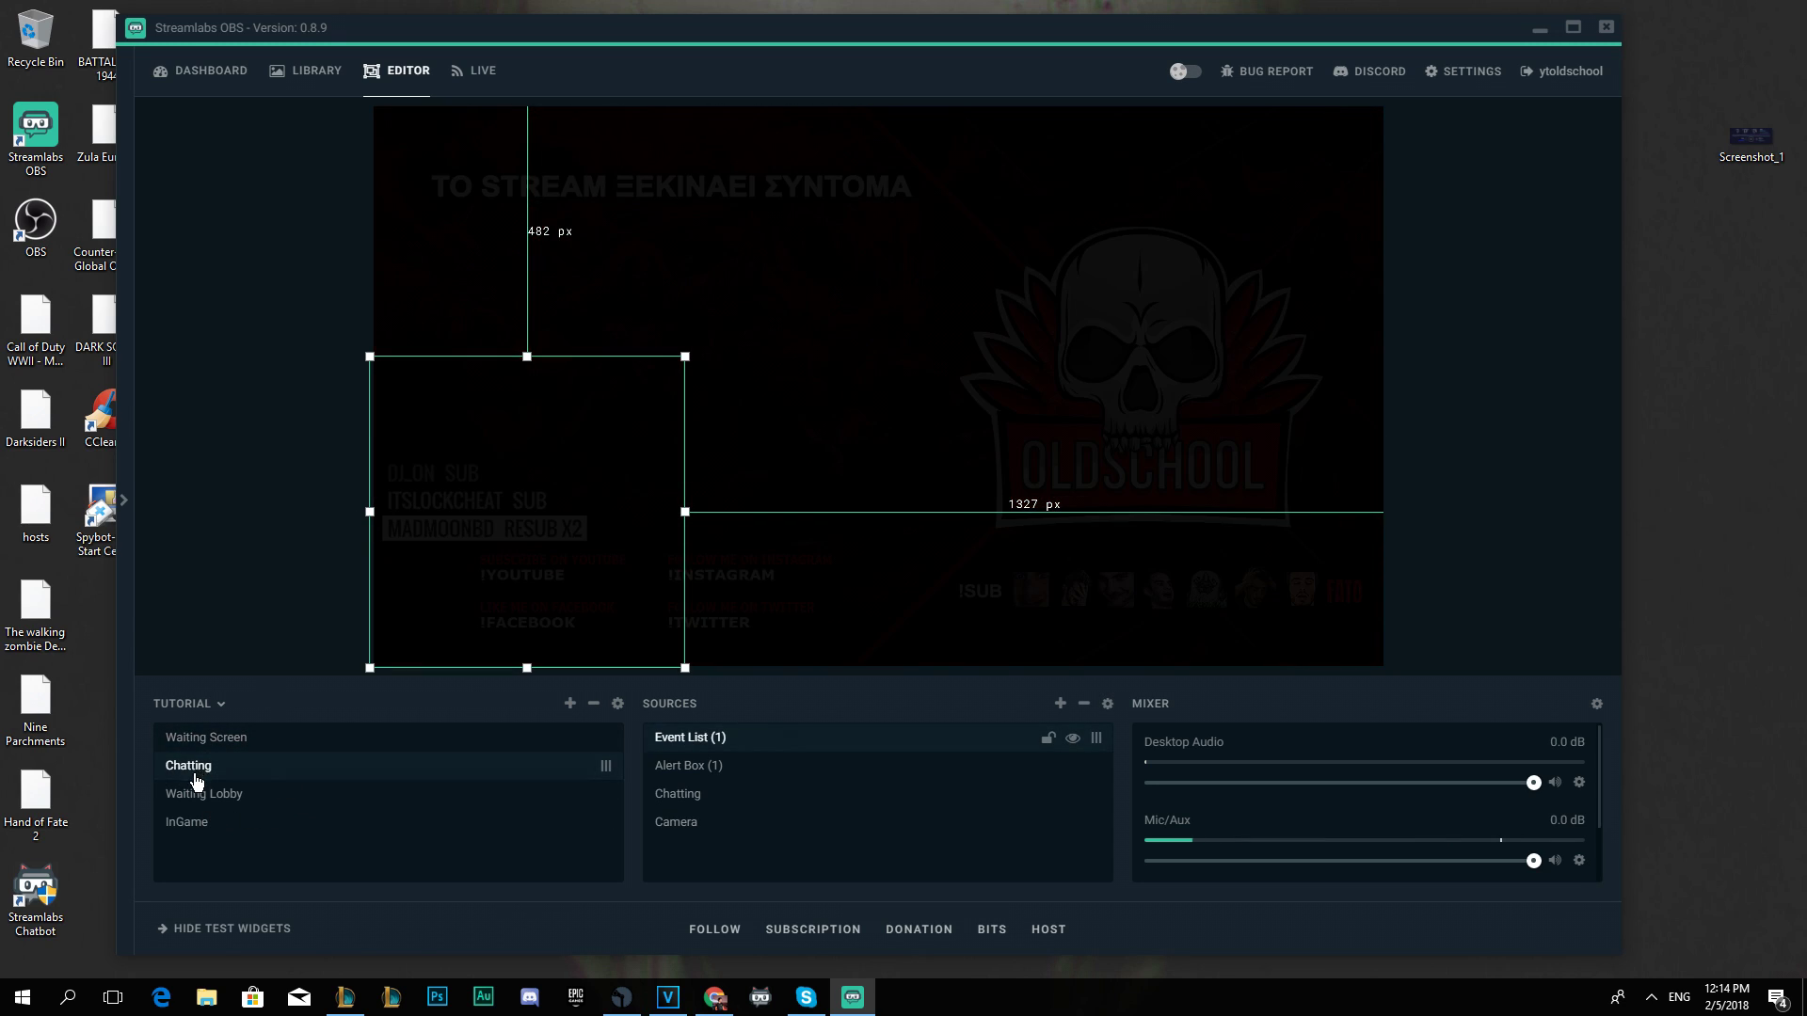
left_click(539, 795)
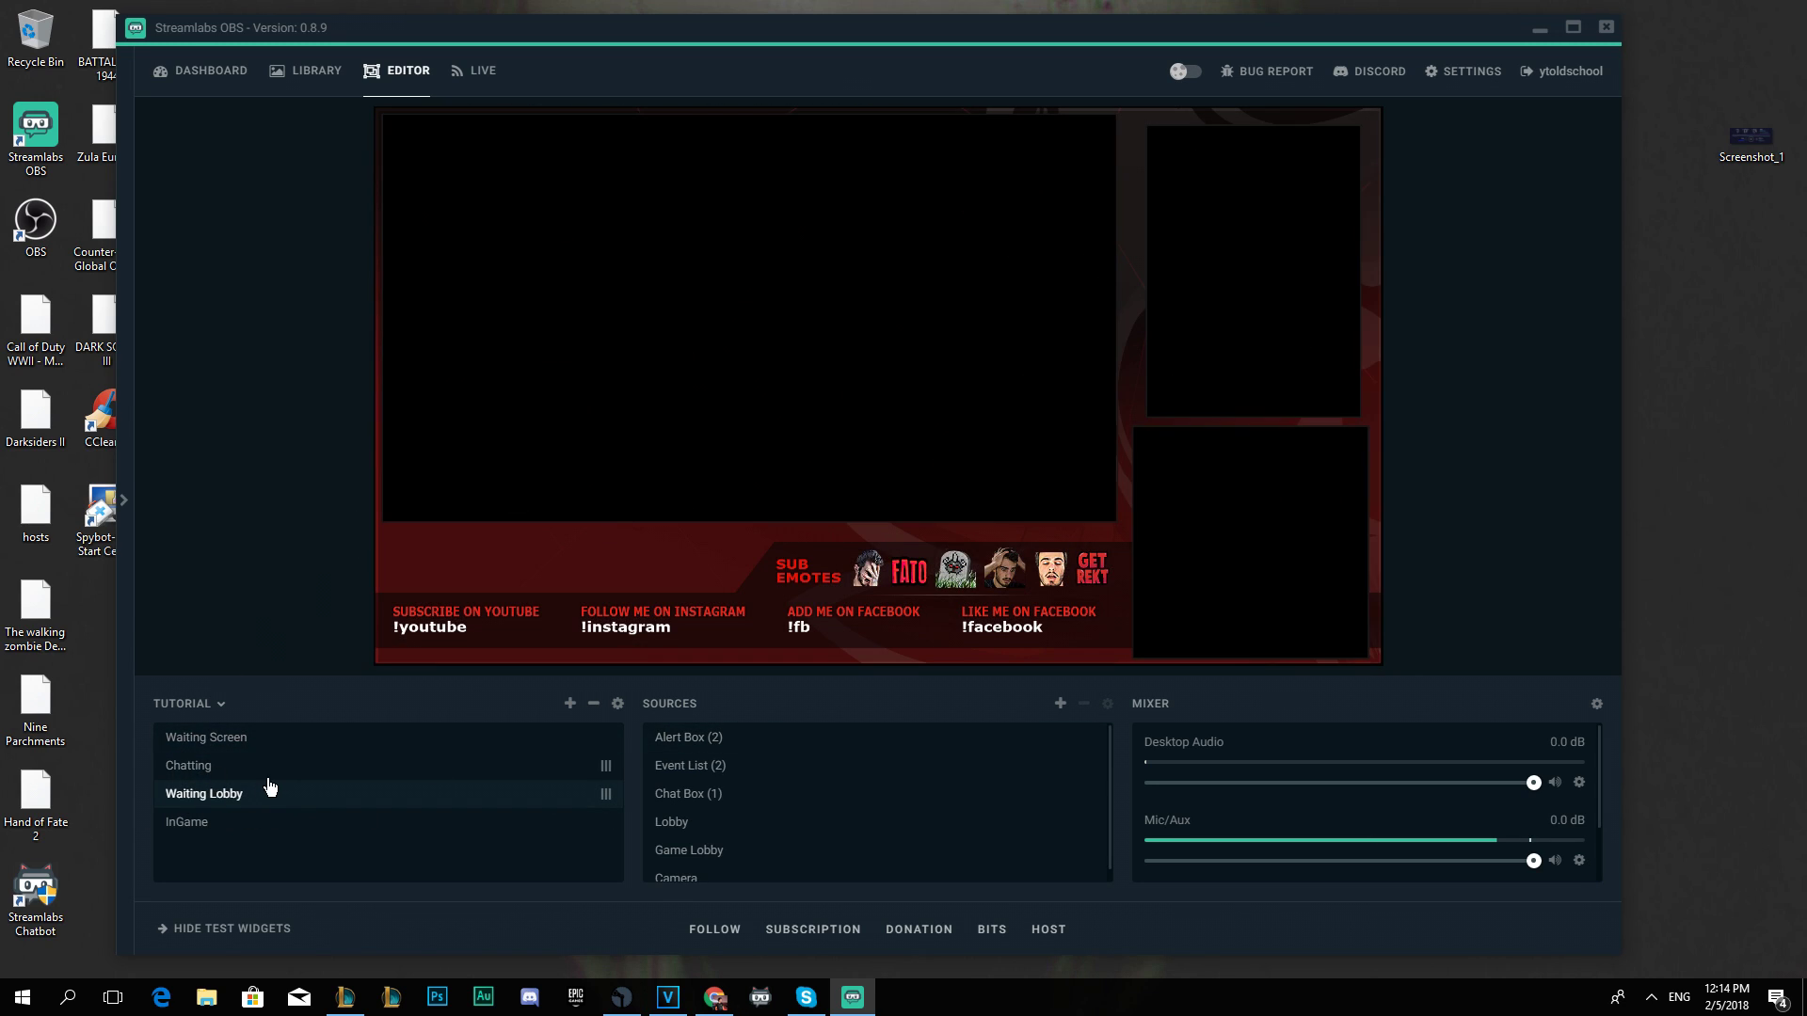
left_click(193, 824)
left_click(209, 739)
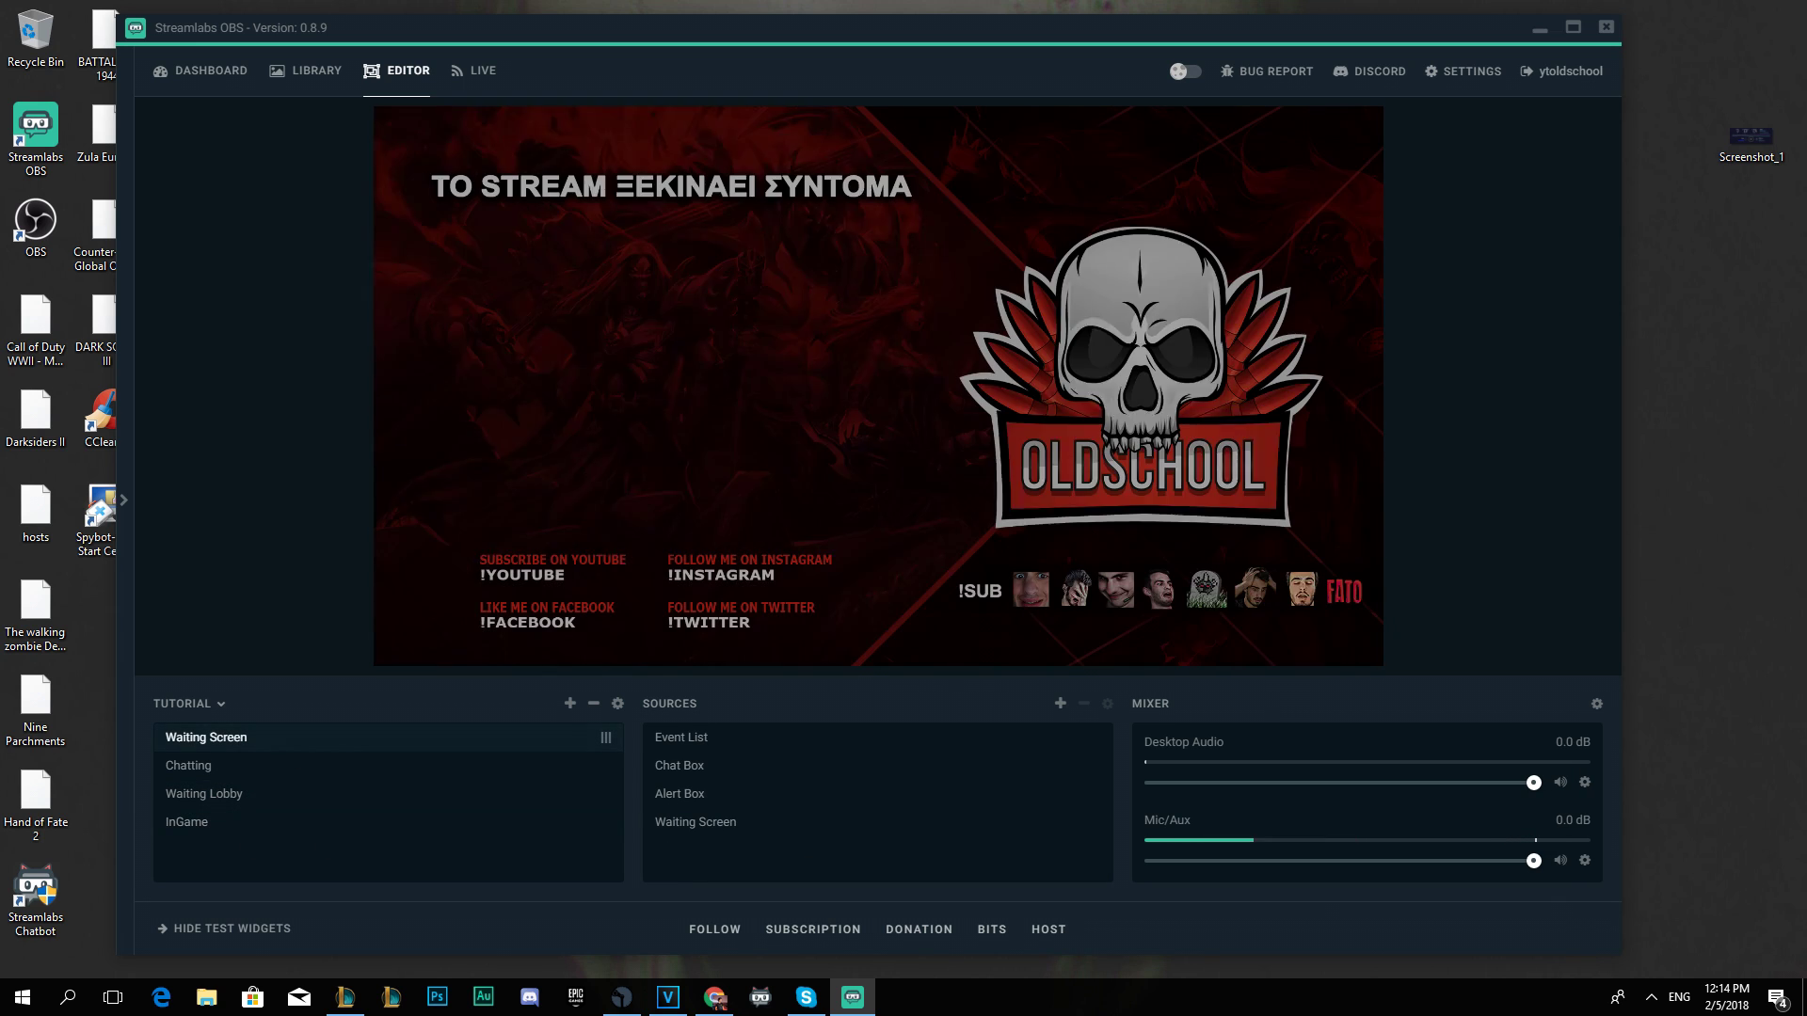
Select the Waiting Screen background and Chat Box in turn, and nudge the Event List slightly in the preview.
left_click(722, 831)
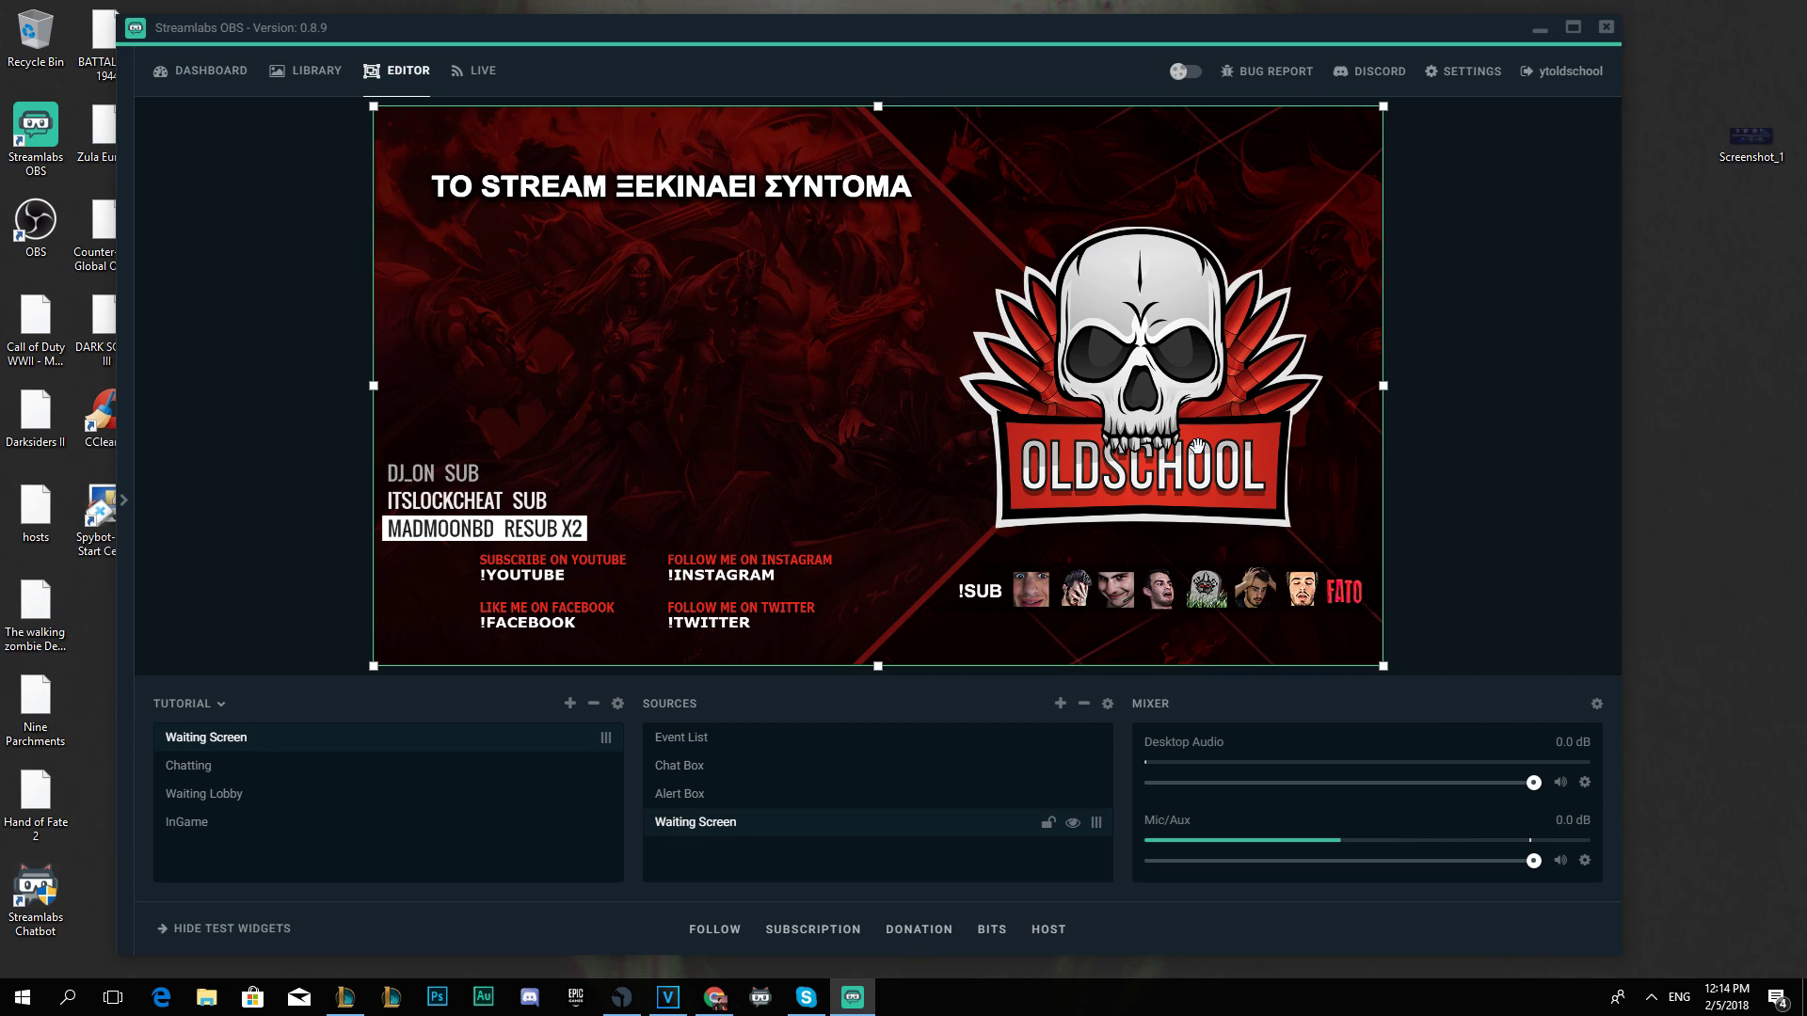
left_click(661, 305)
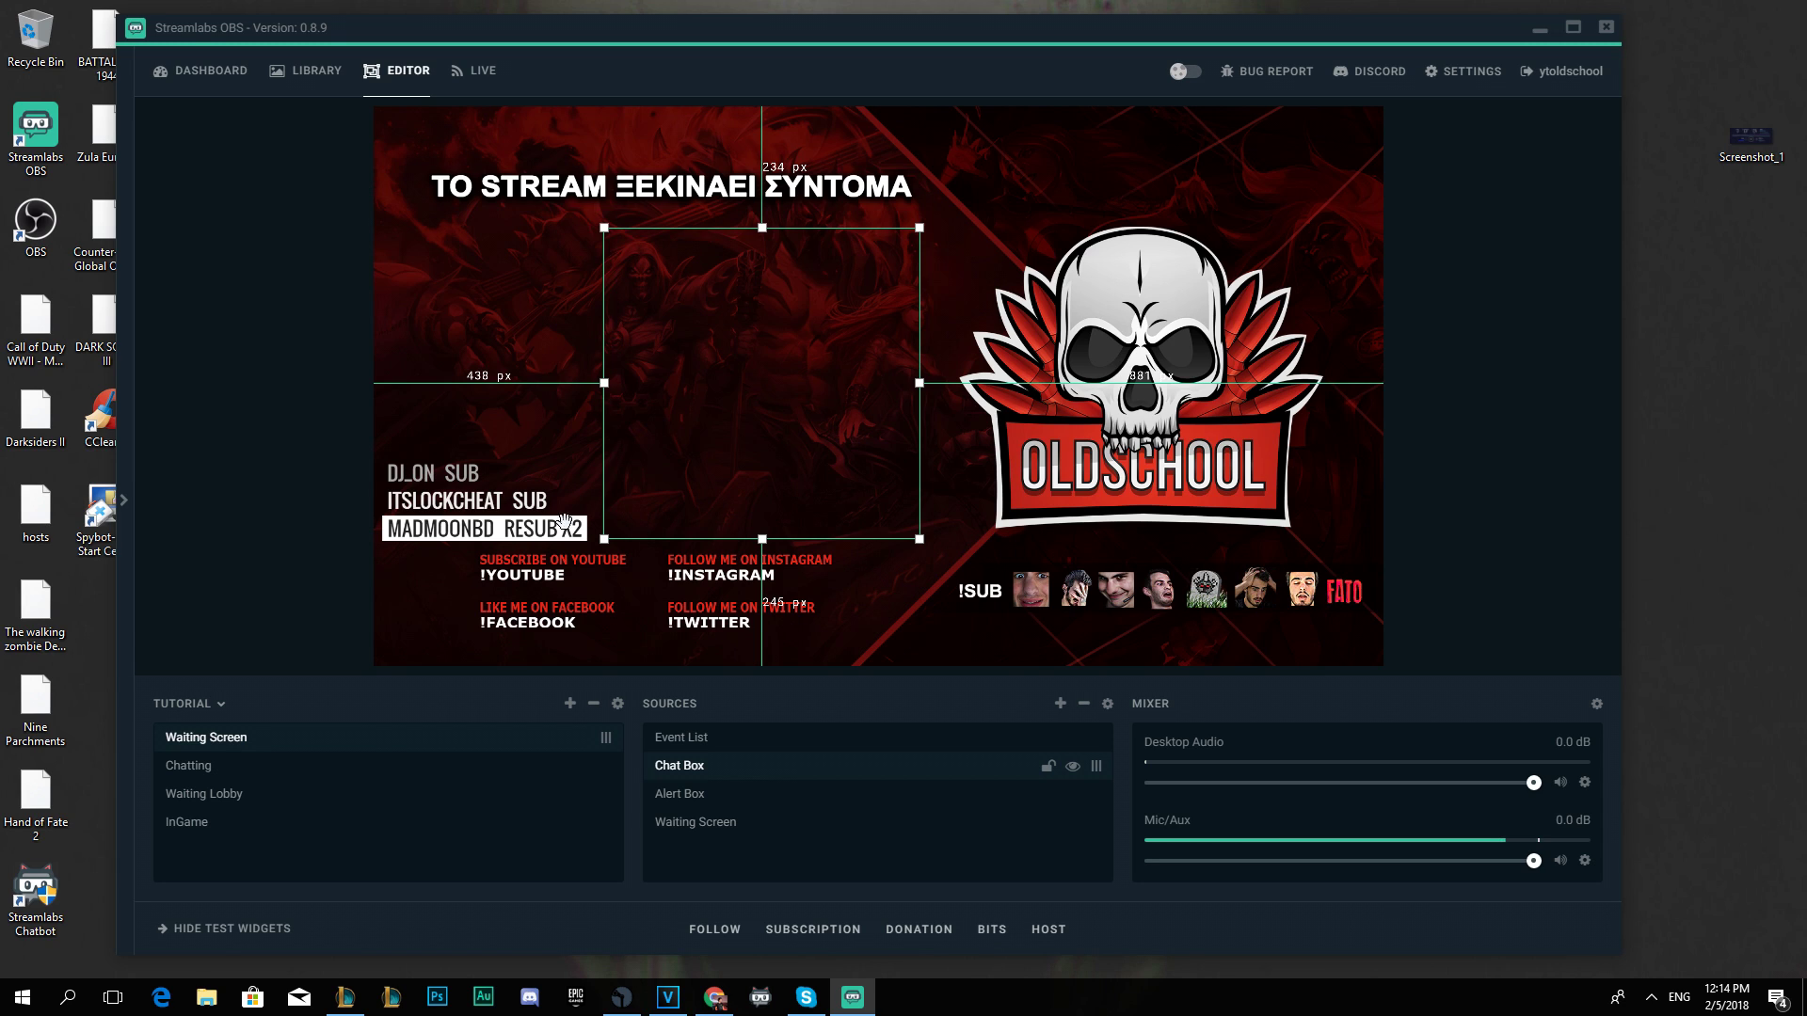
left_click(509, 522)
mouse_move(485, 528)
left_mouse_down()
mouse_move(1344, 188)
mouse_move(1287, 162)
mouse_move(1254, 188)
mouse_move(1266, 156)
mouse_move(394, 592)
mouse_move(461, 623)
mouse_move(481, 490)
mouse_move(477, 505)
left_mouse_up()
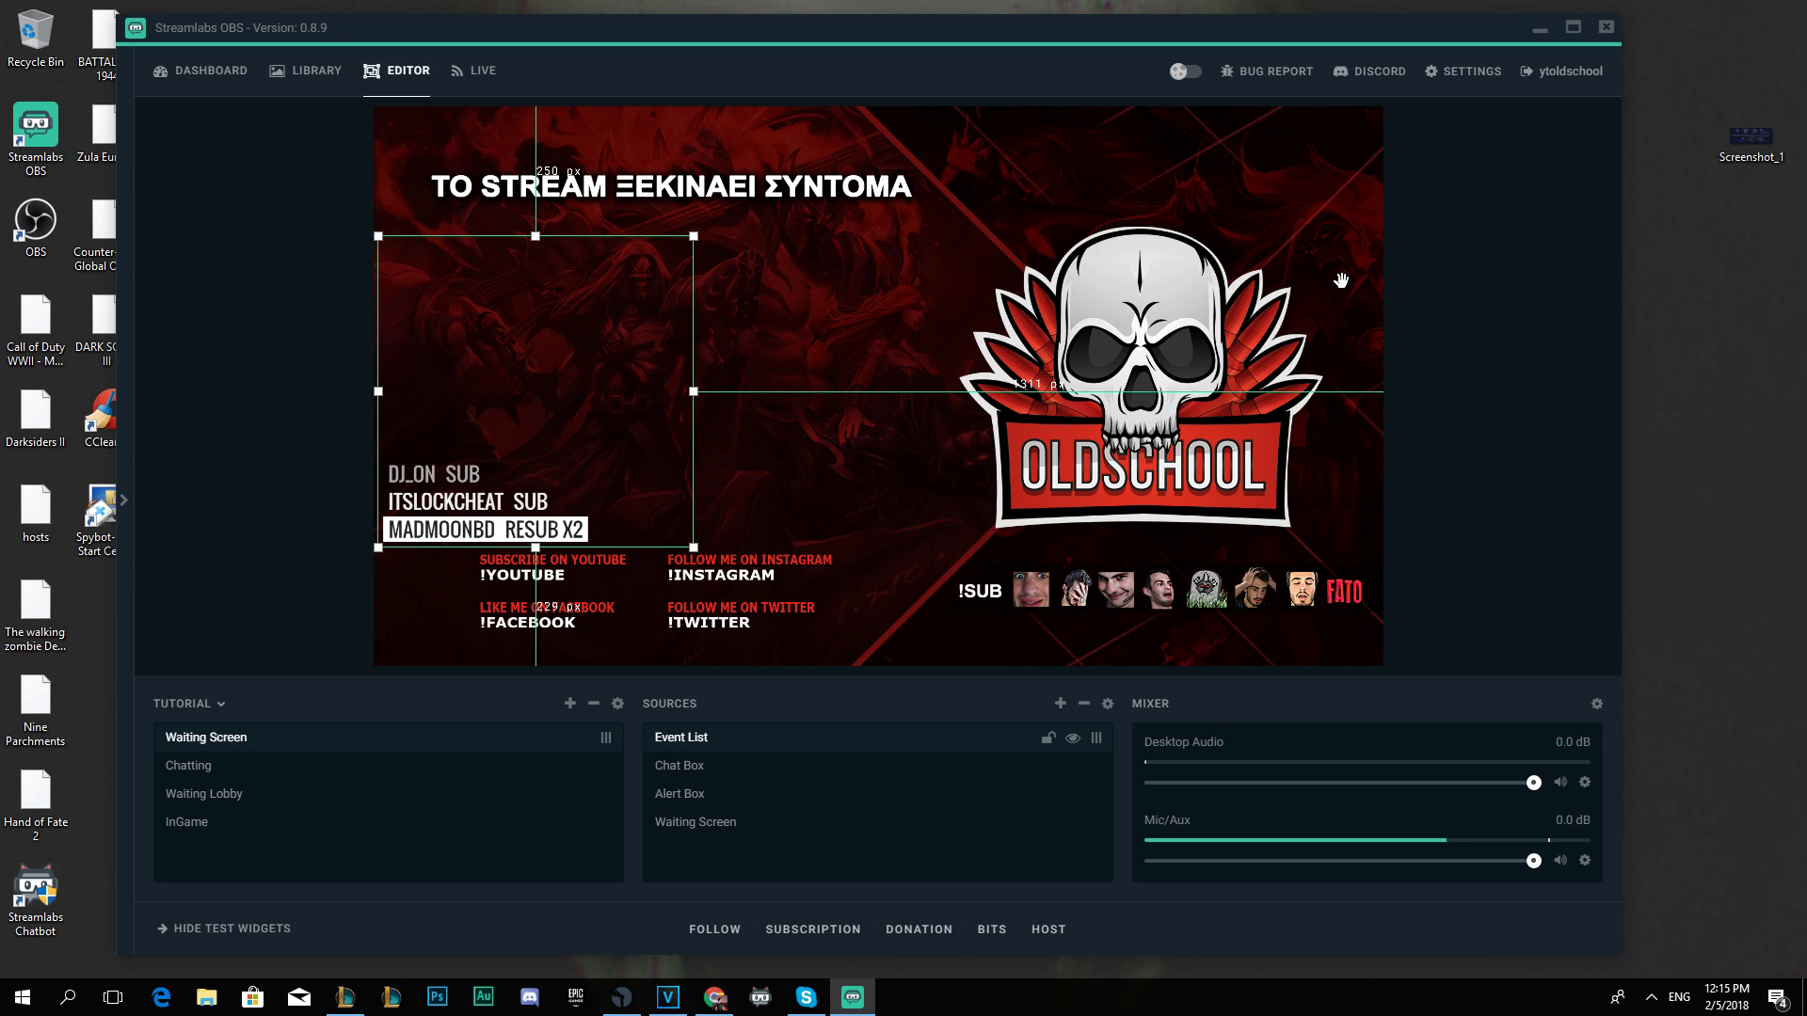
Locate the Waiting Screen's Alert Box in the preview and view the source types that can be added.
left_click(721, 804)
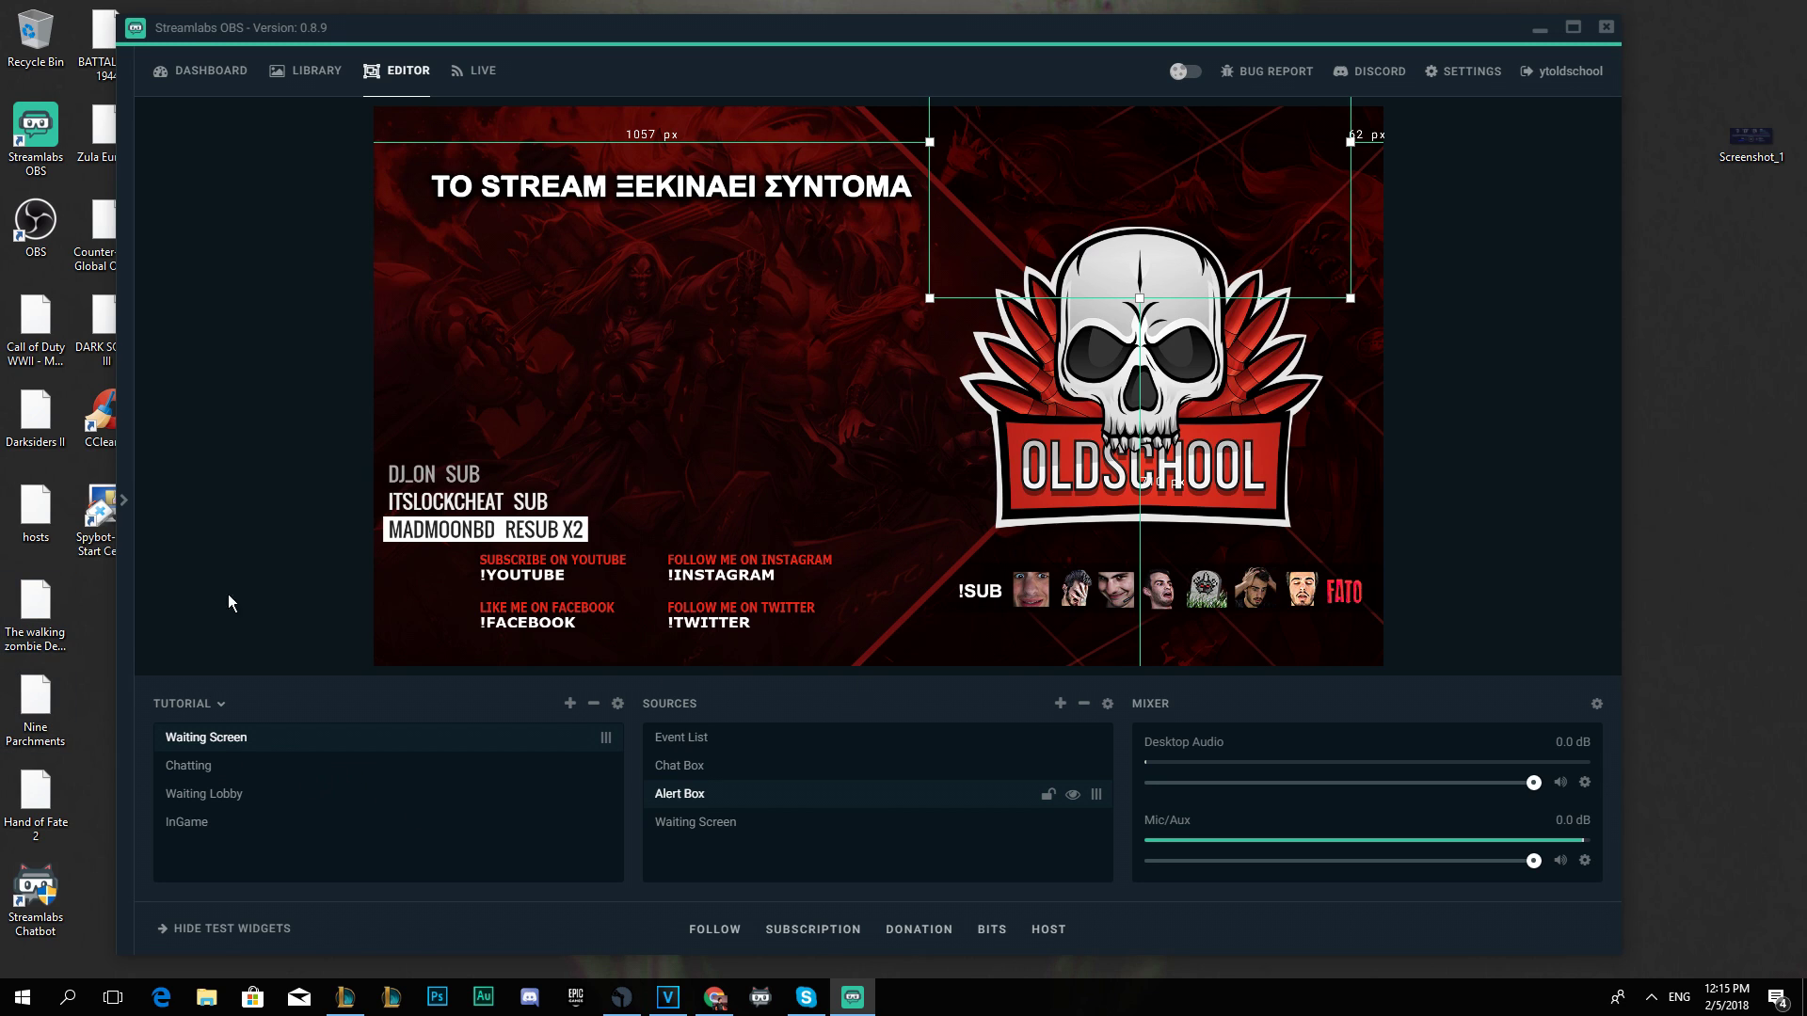
left_click(1060, 704)
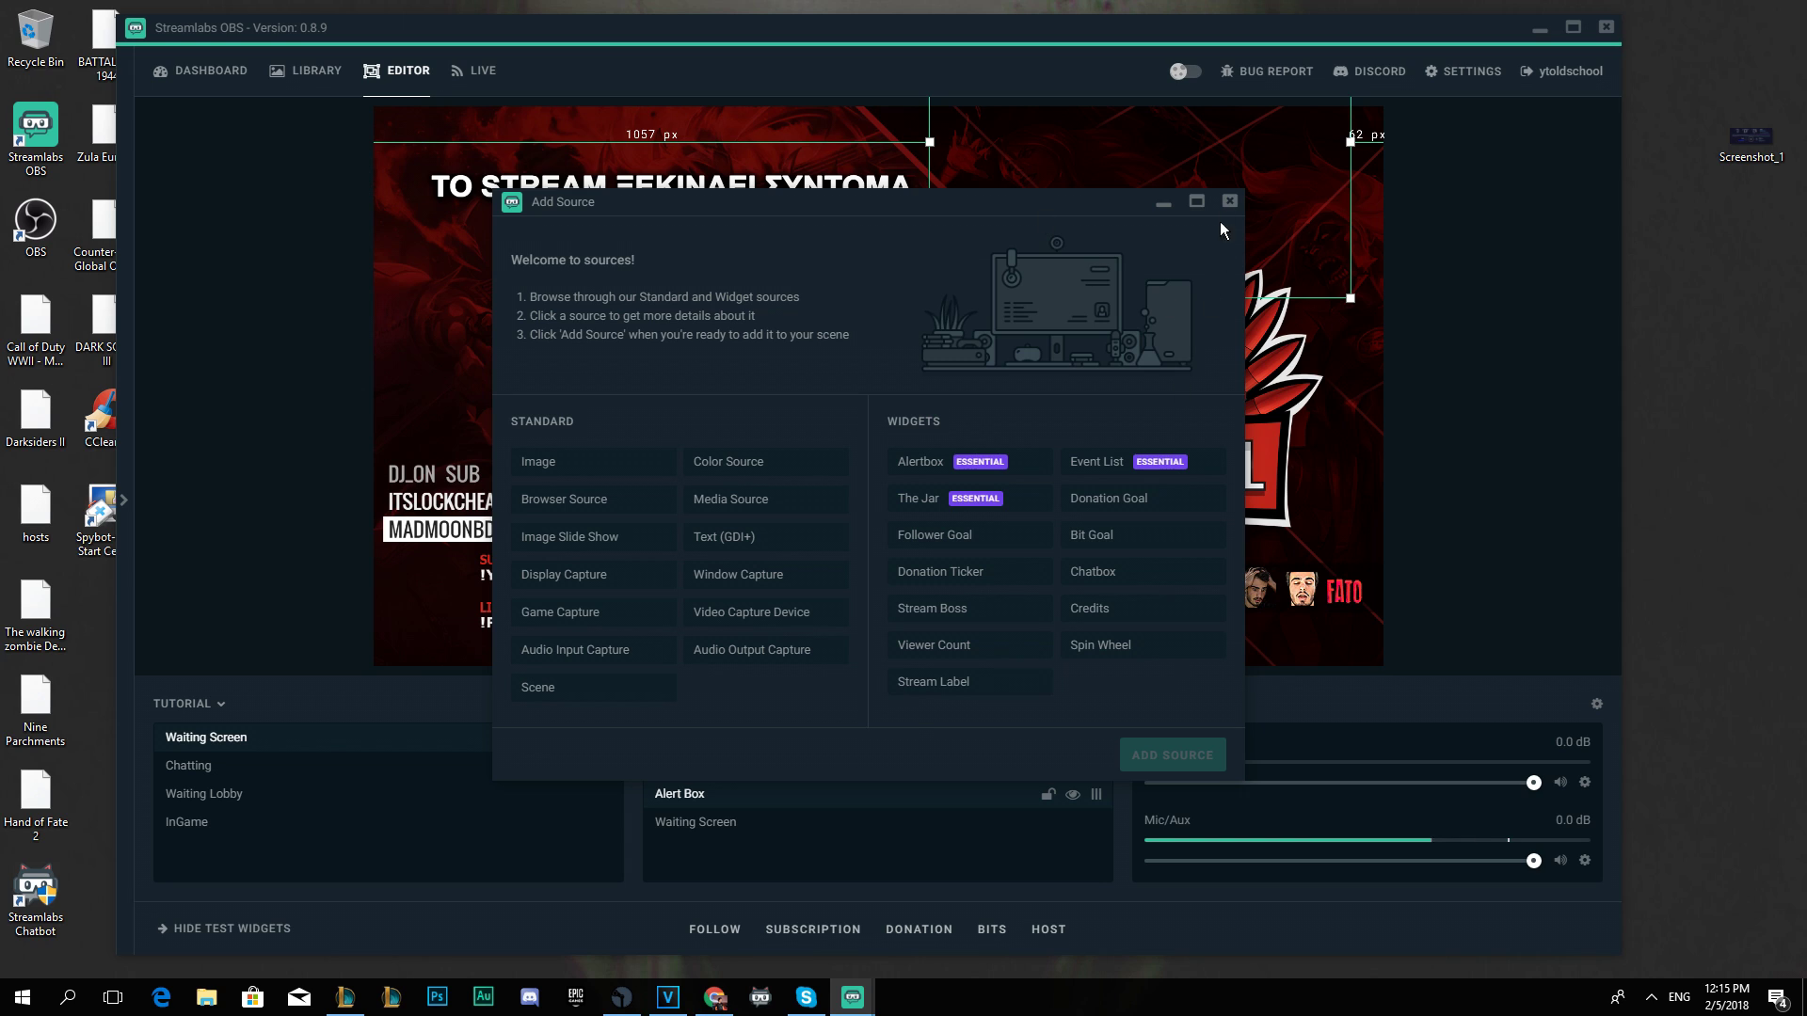
left_click(1229, 201)
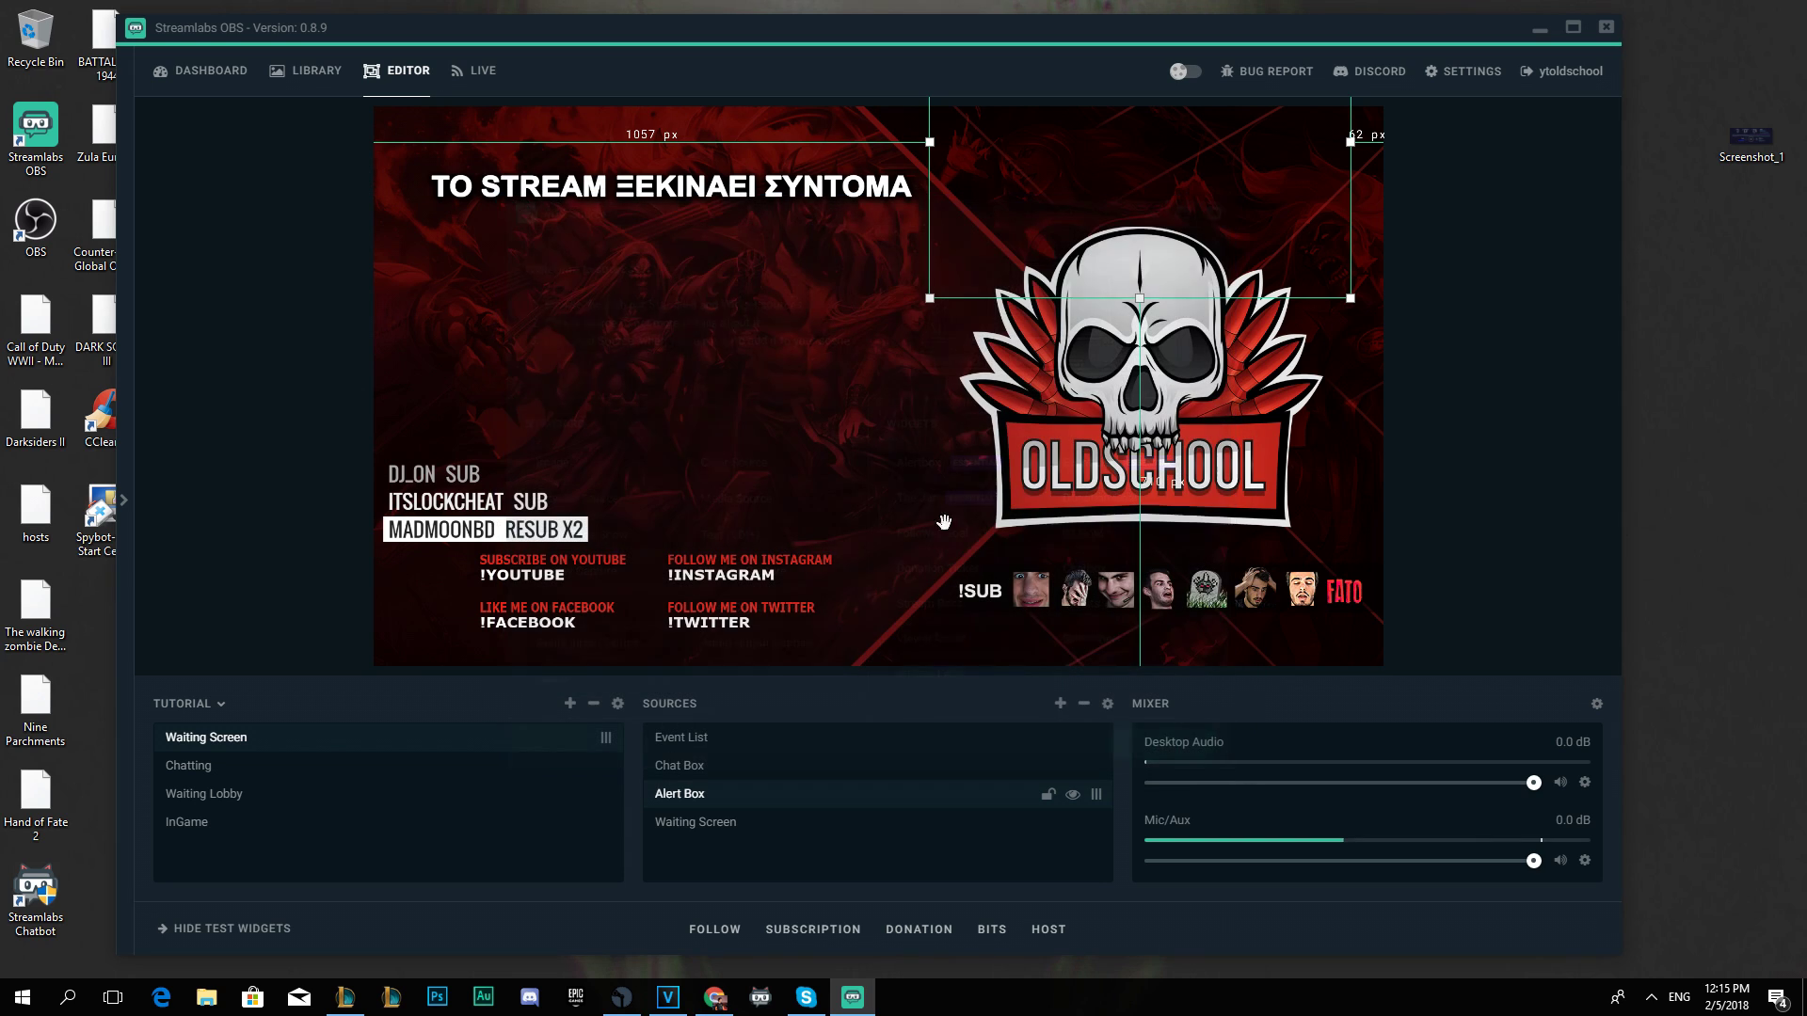
Examine the Chatting scene's Alert Box, Event List, Camera and Chatting overlay sources and their areas in the preview.
left_click(216, 764)
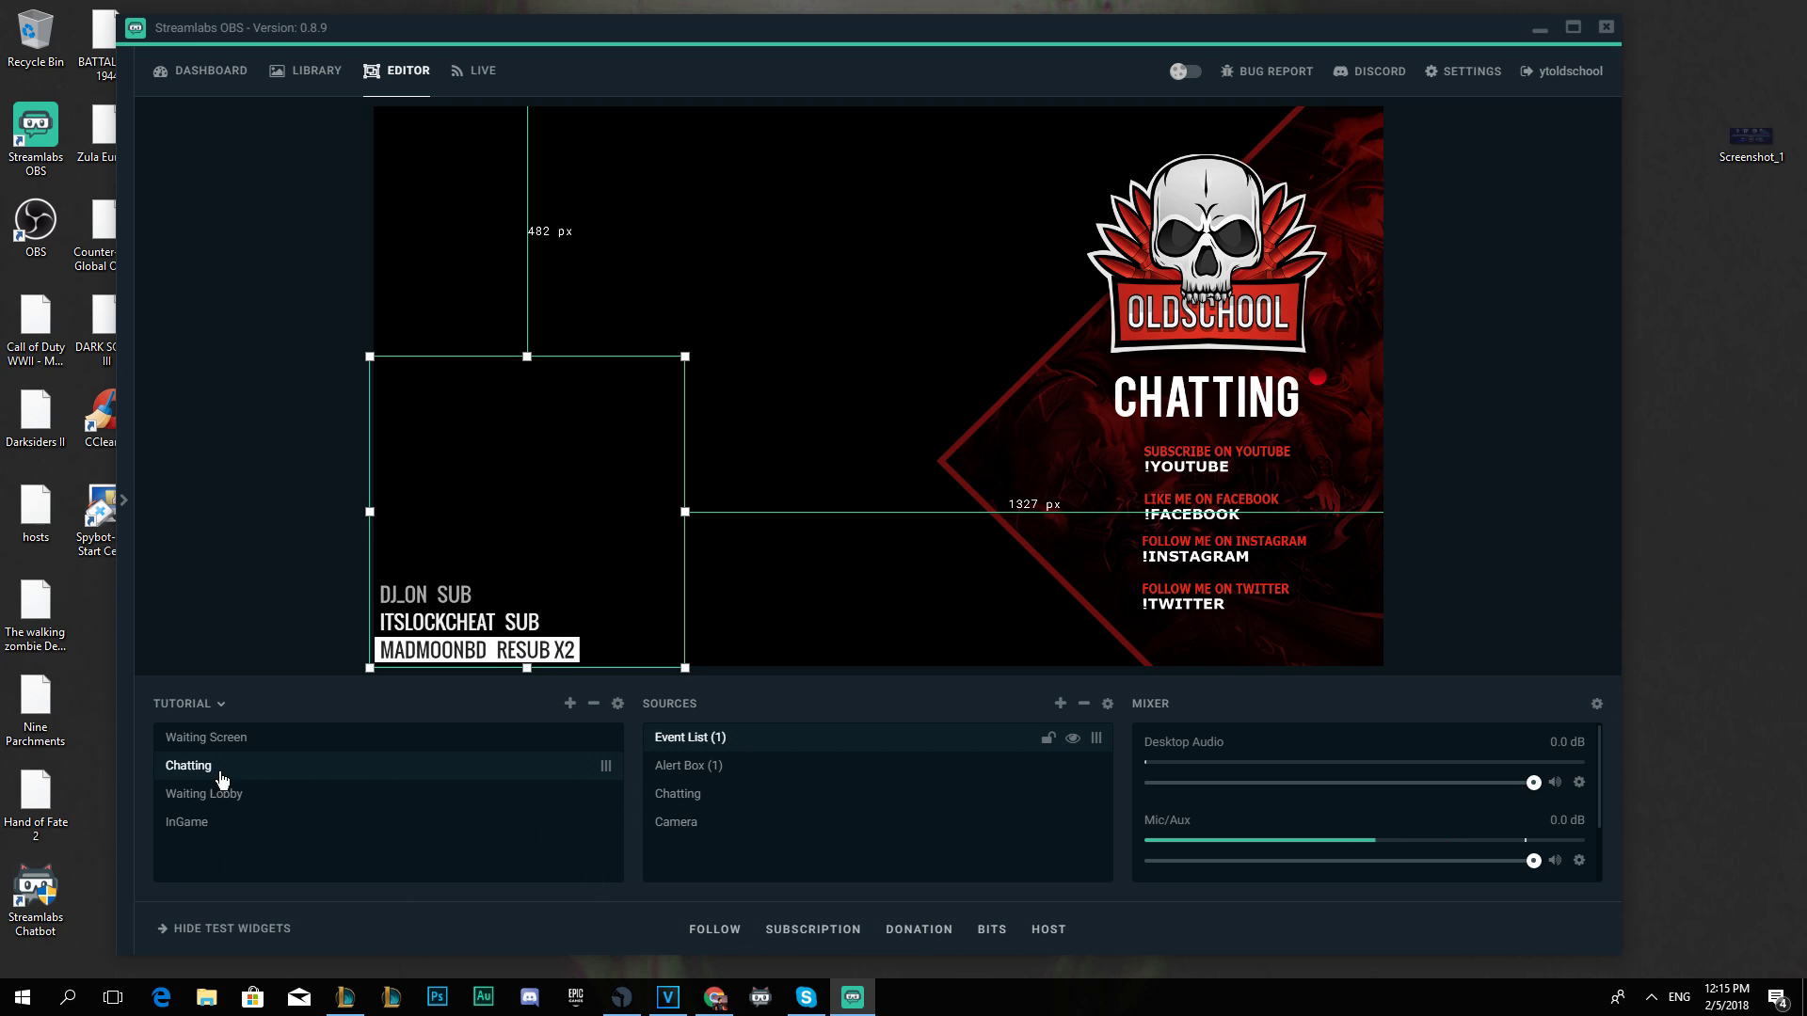
left_click(802, 282)
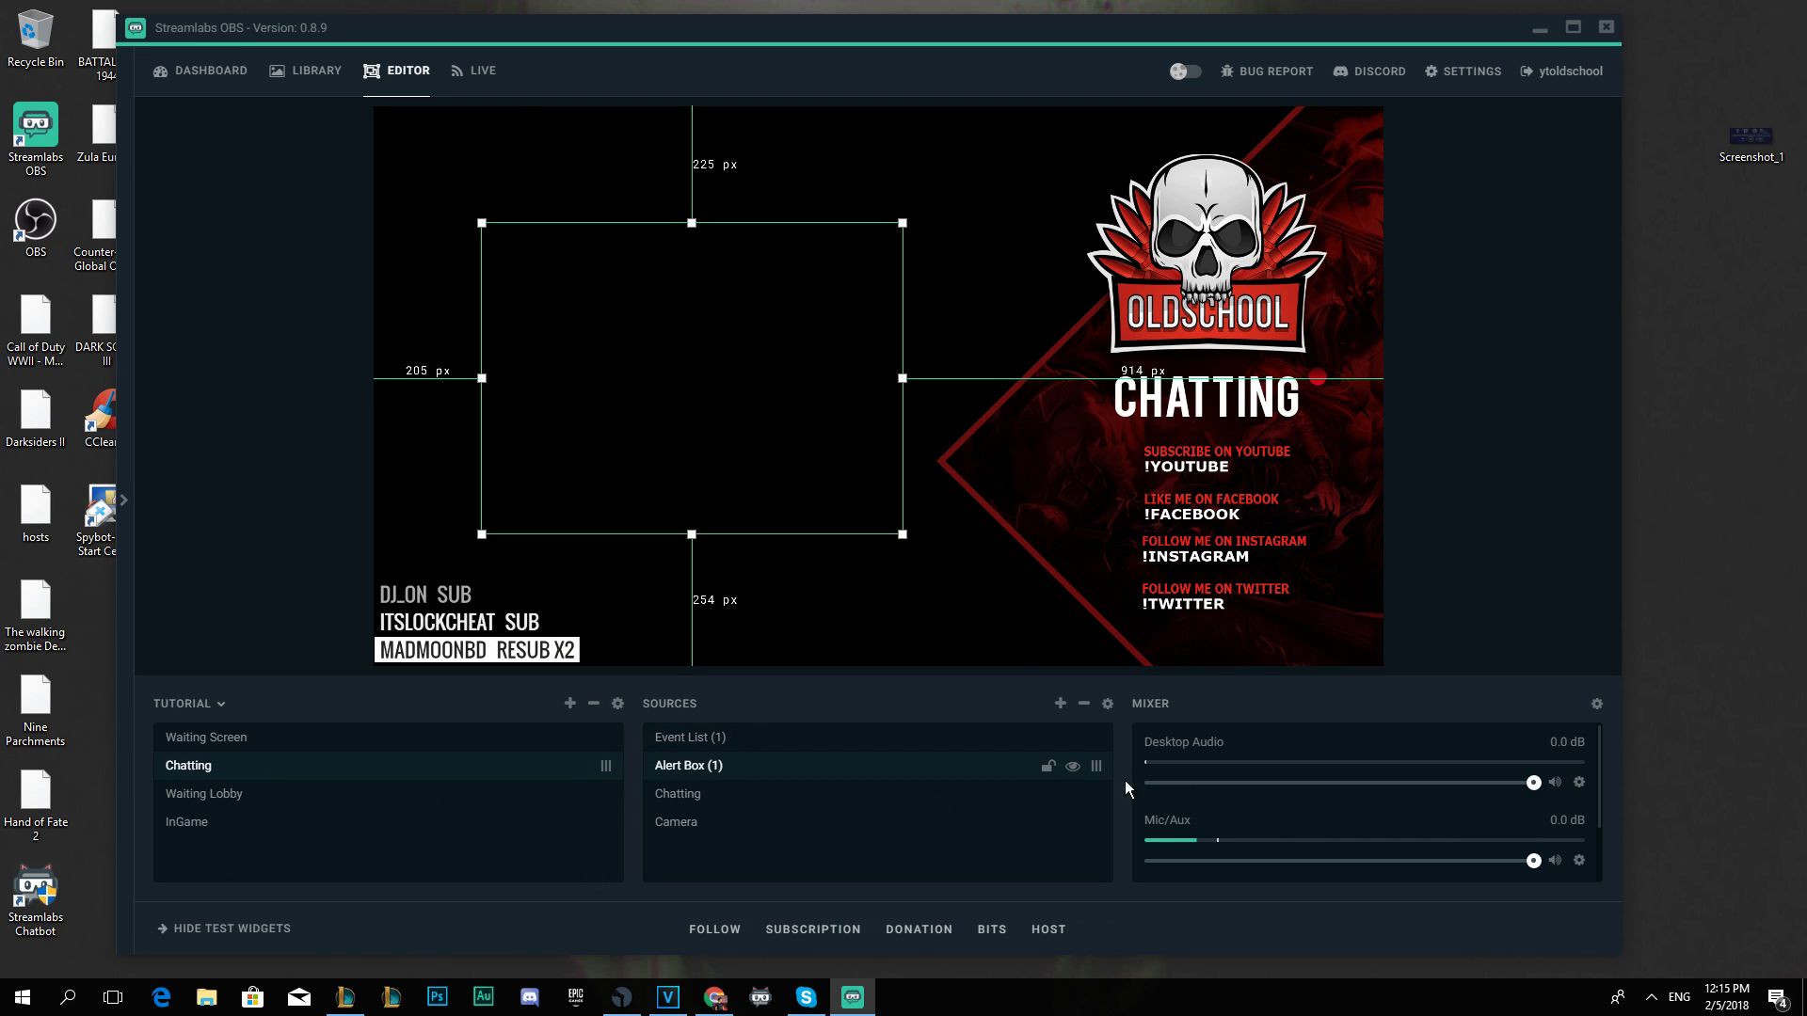
left_click(984, 599)
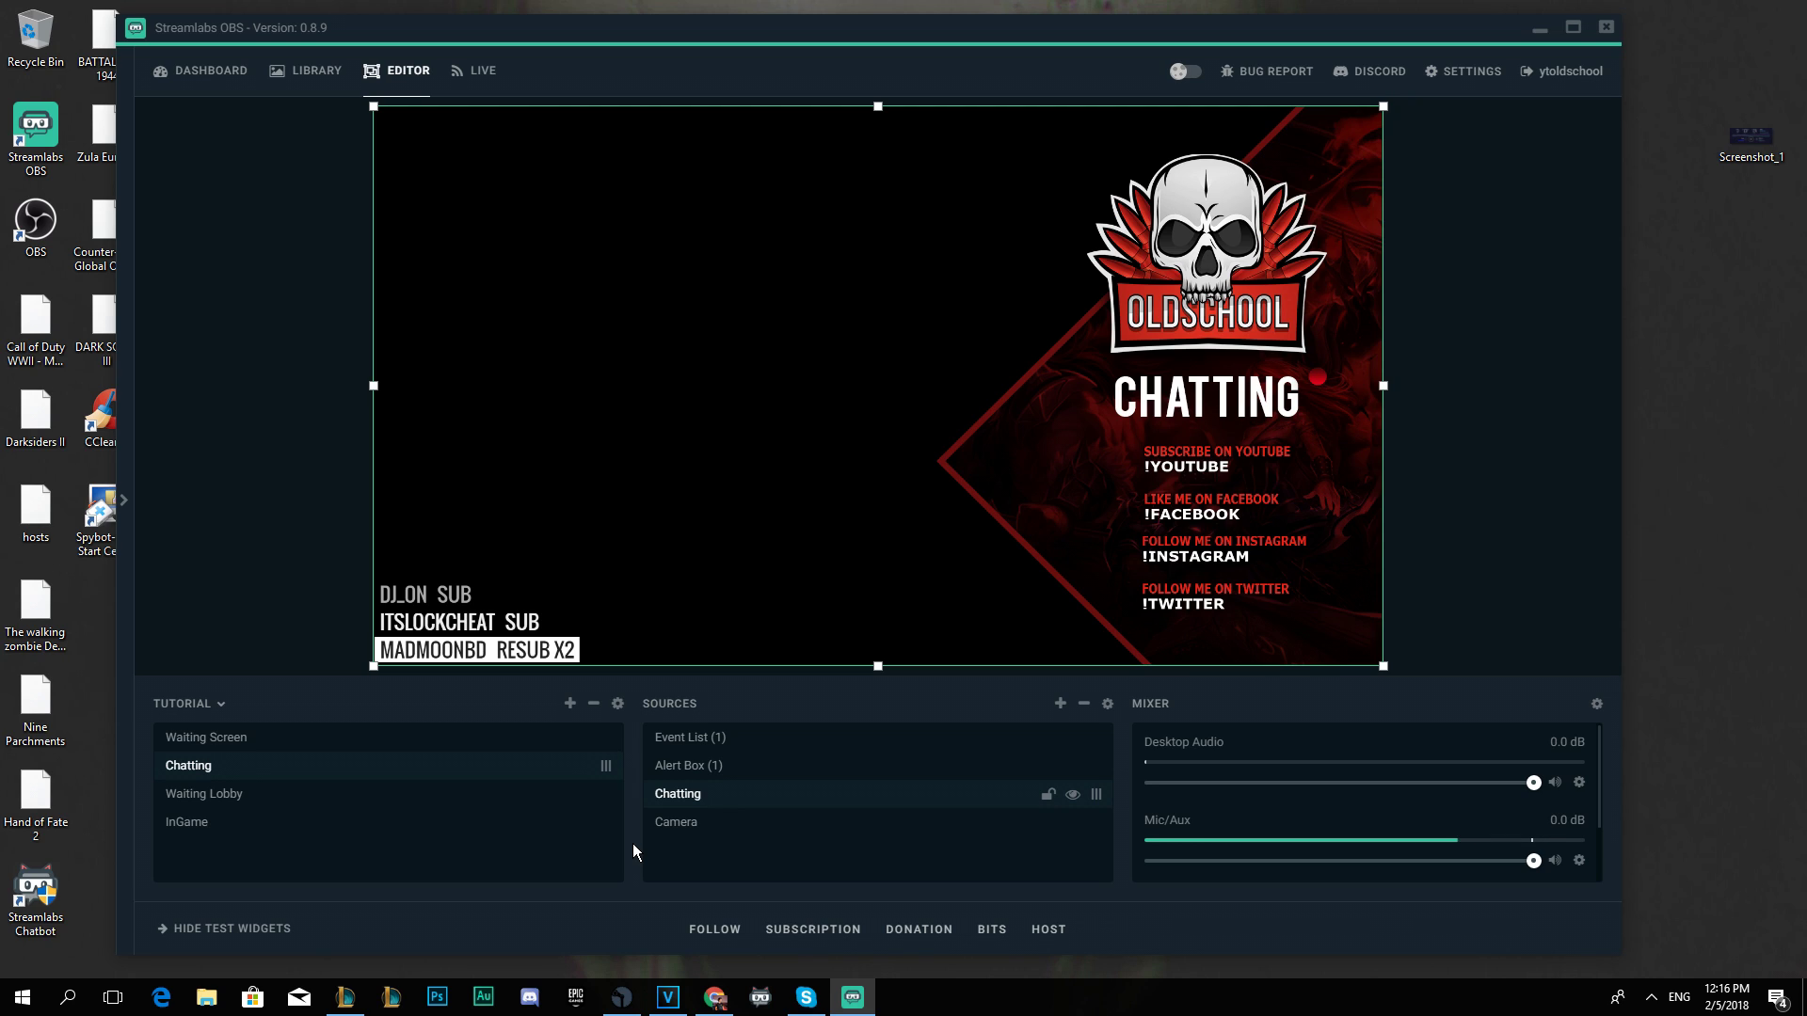
left_click(704, 737)
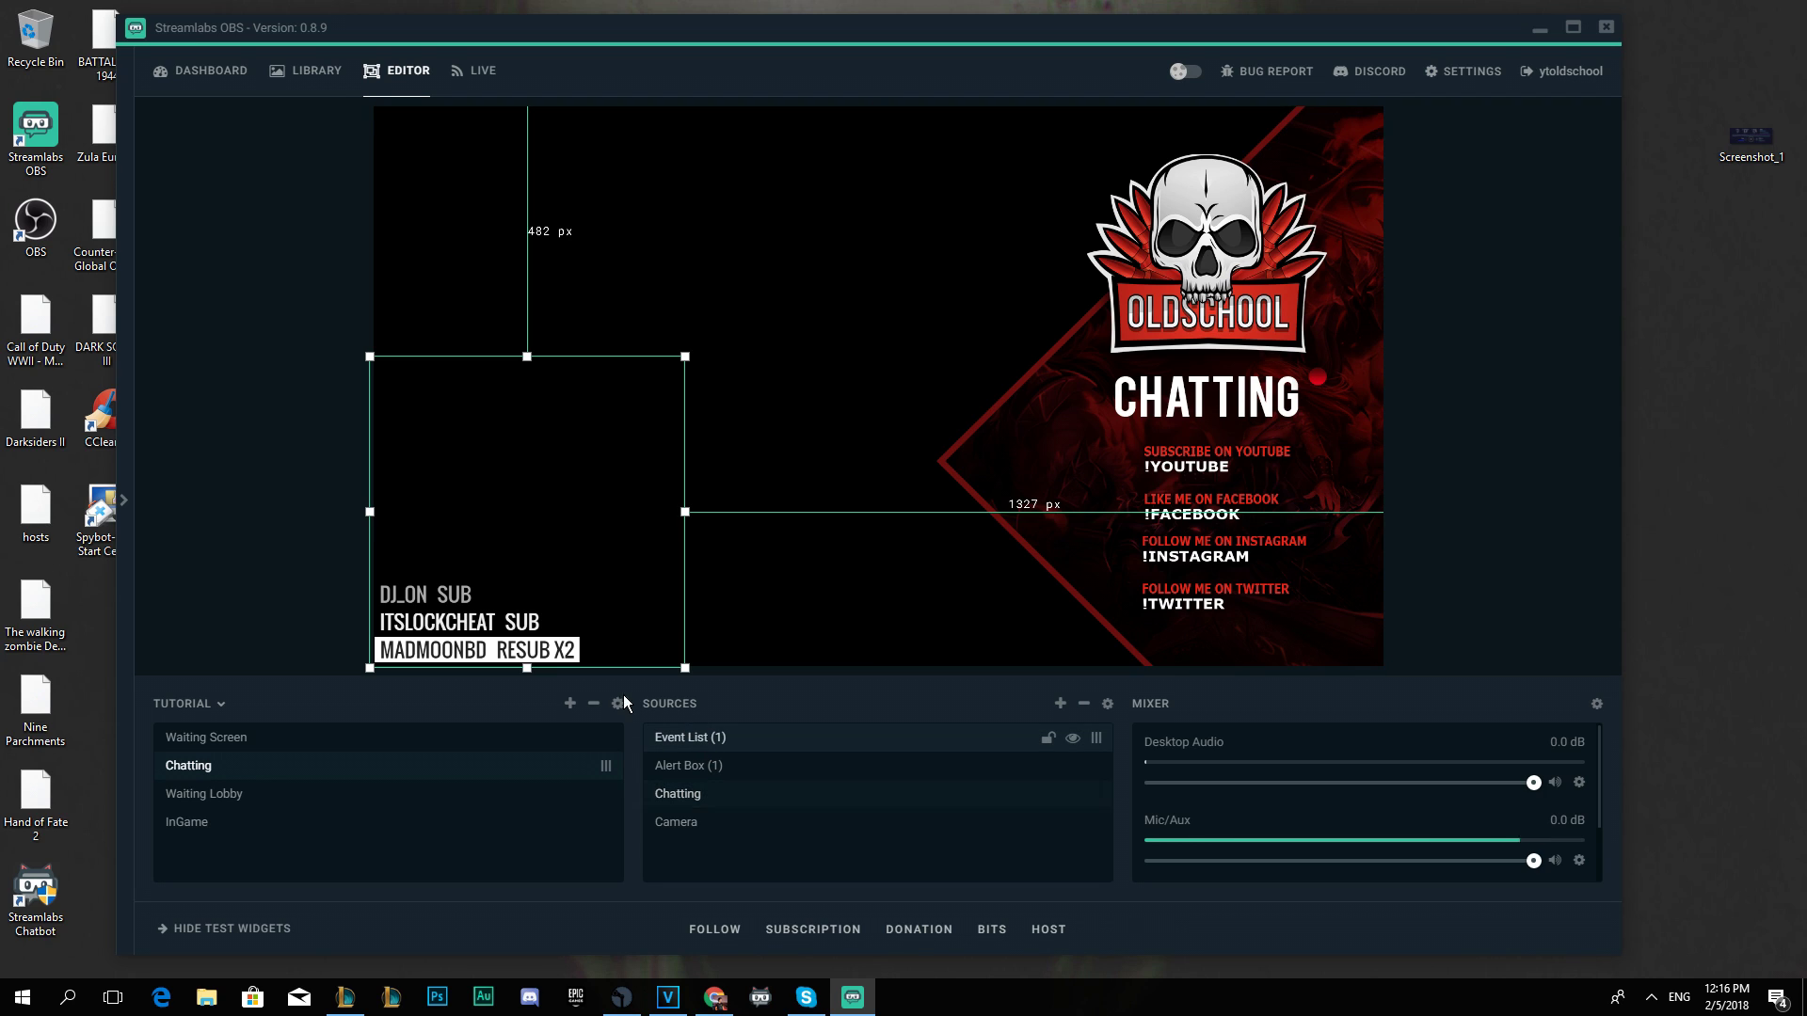
left_click(659, 770)
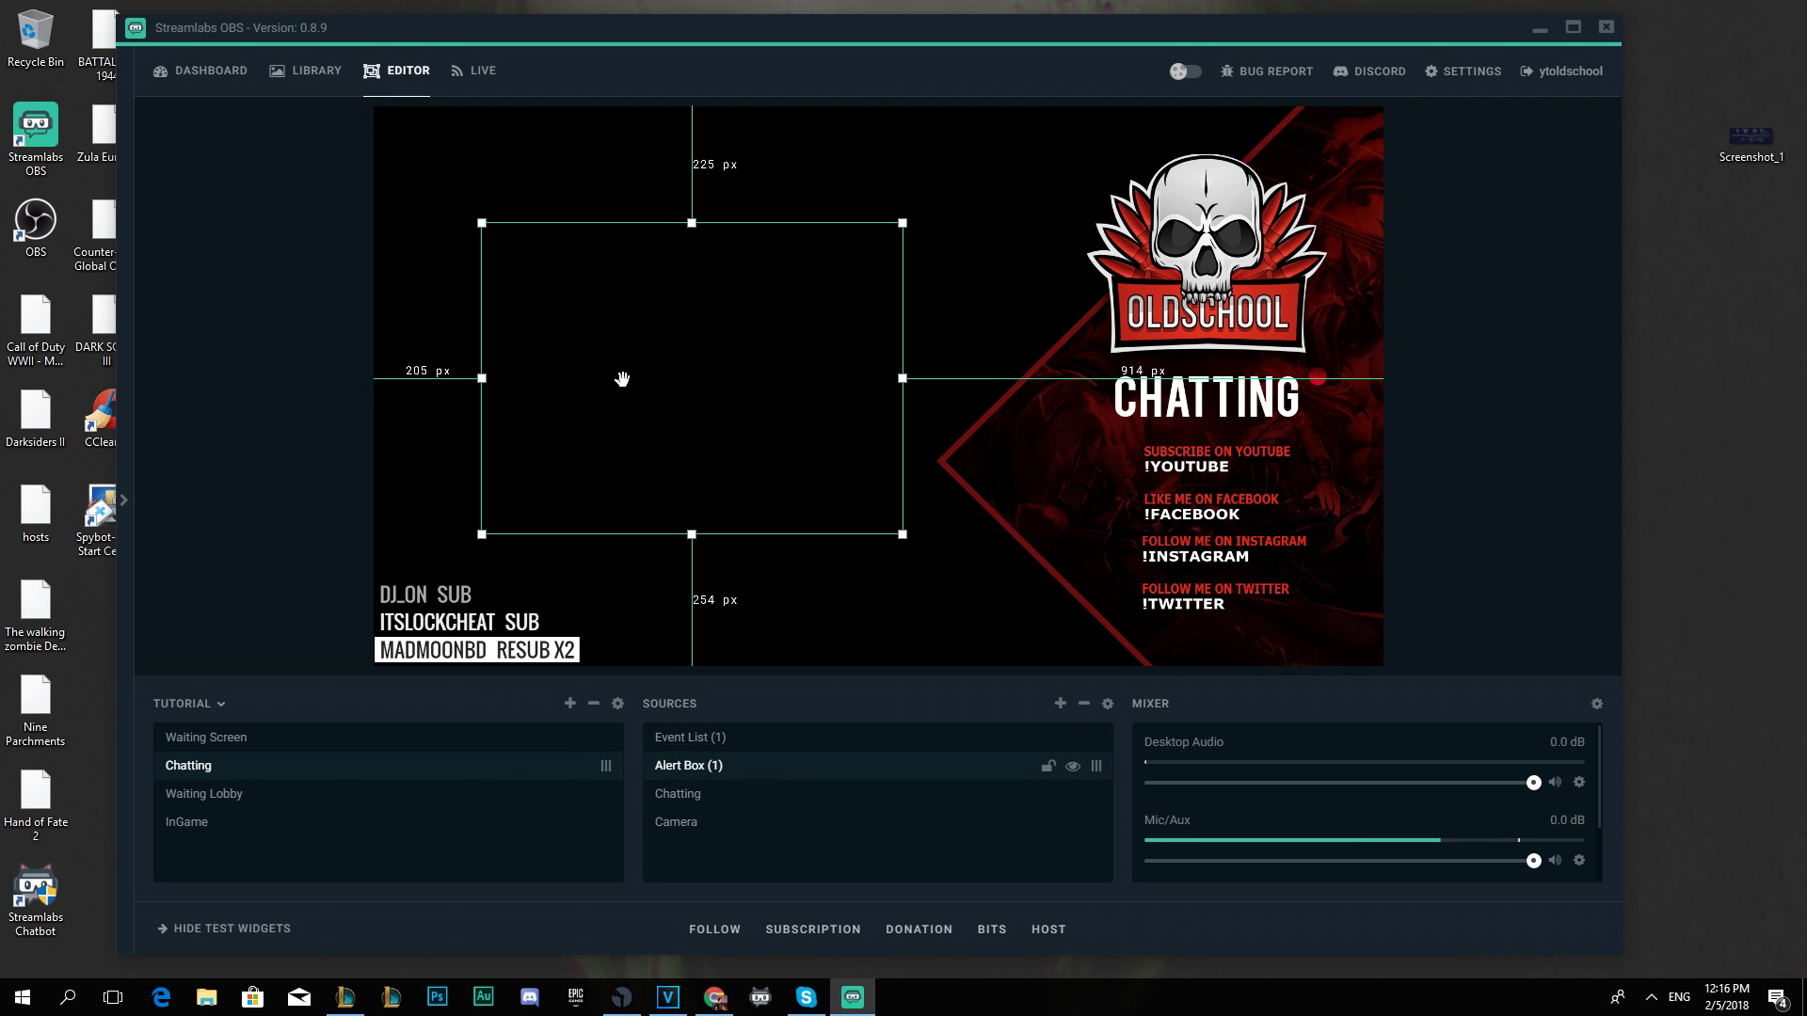
left_click(691, 824)
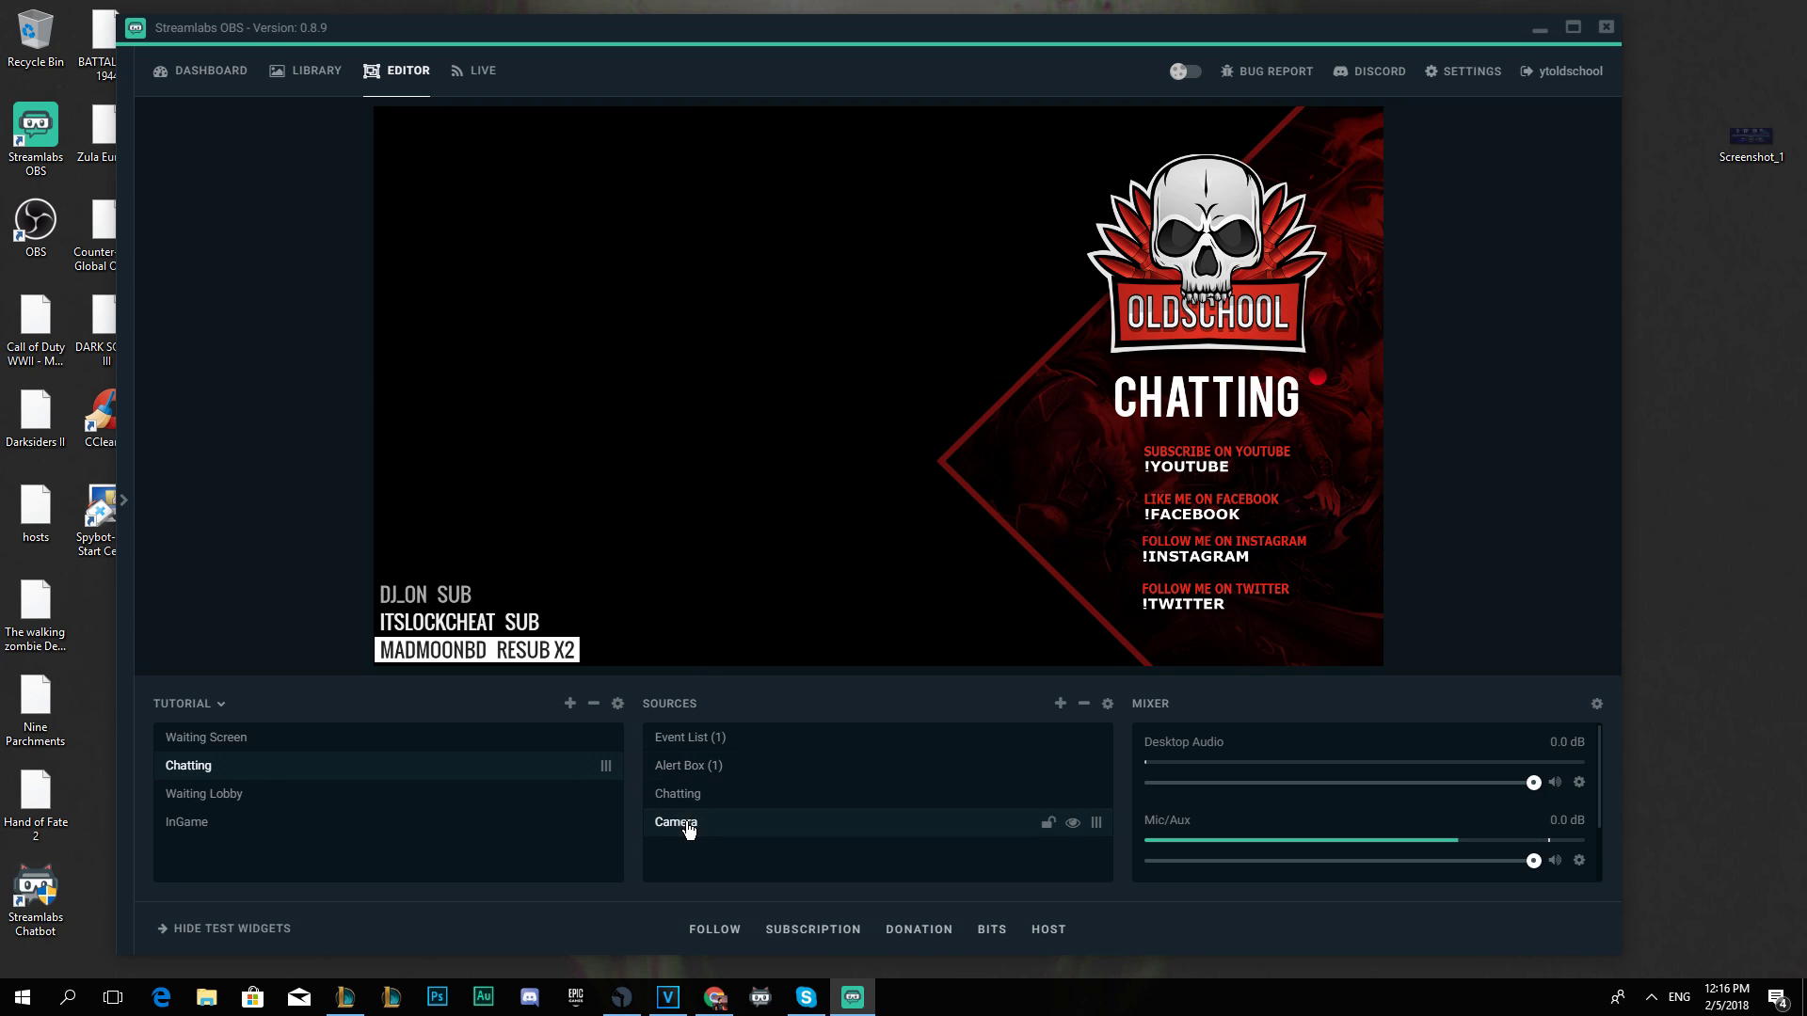
left_click(692, 795)
left_click(692, 796)
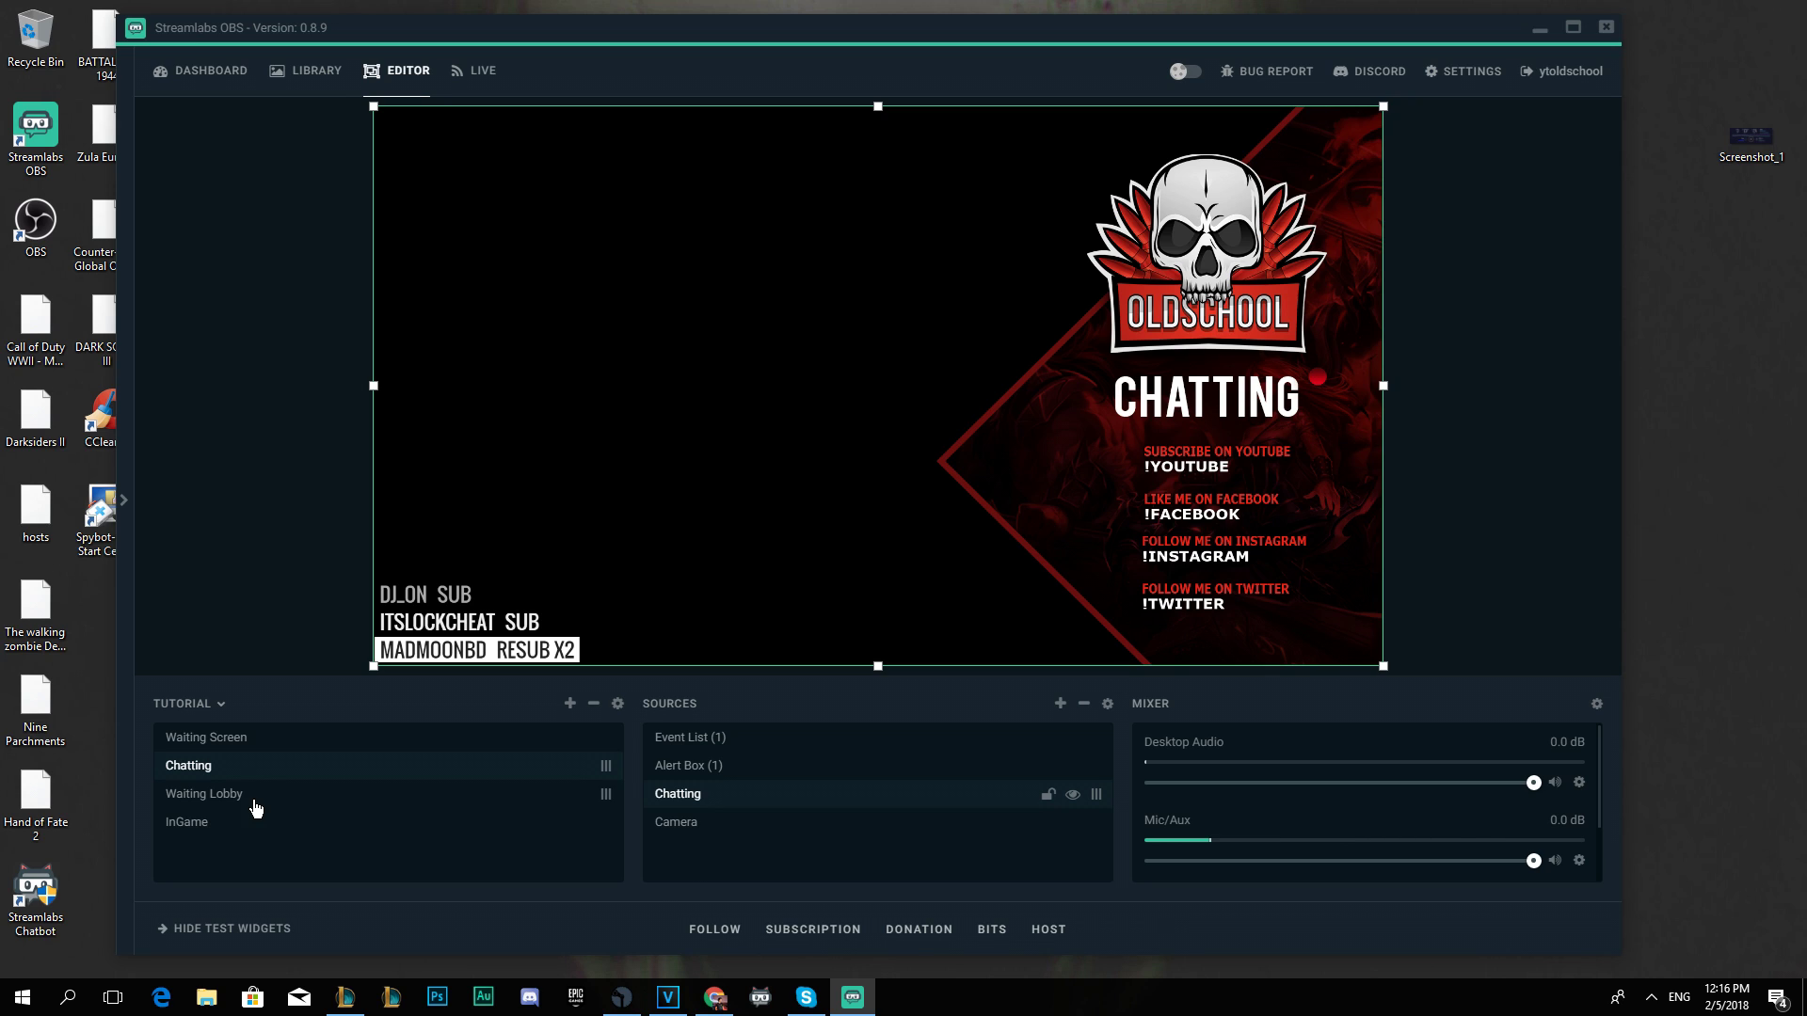
Compare the Waiting Lobby scene with the Chatting and Waiting Screen scenes, ending on Waiting Lobby.
left_click(188, 795)
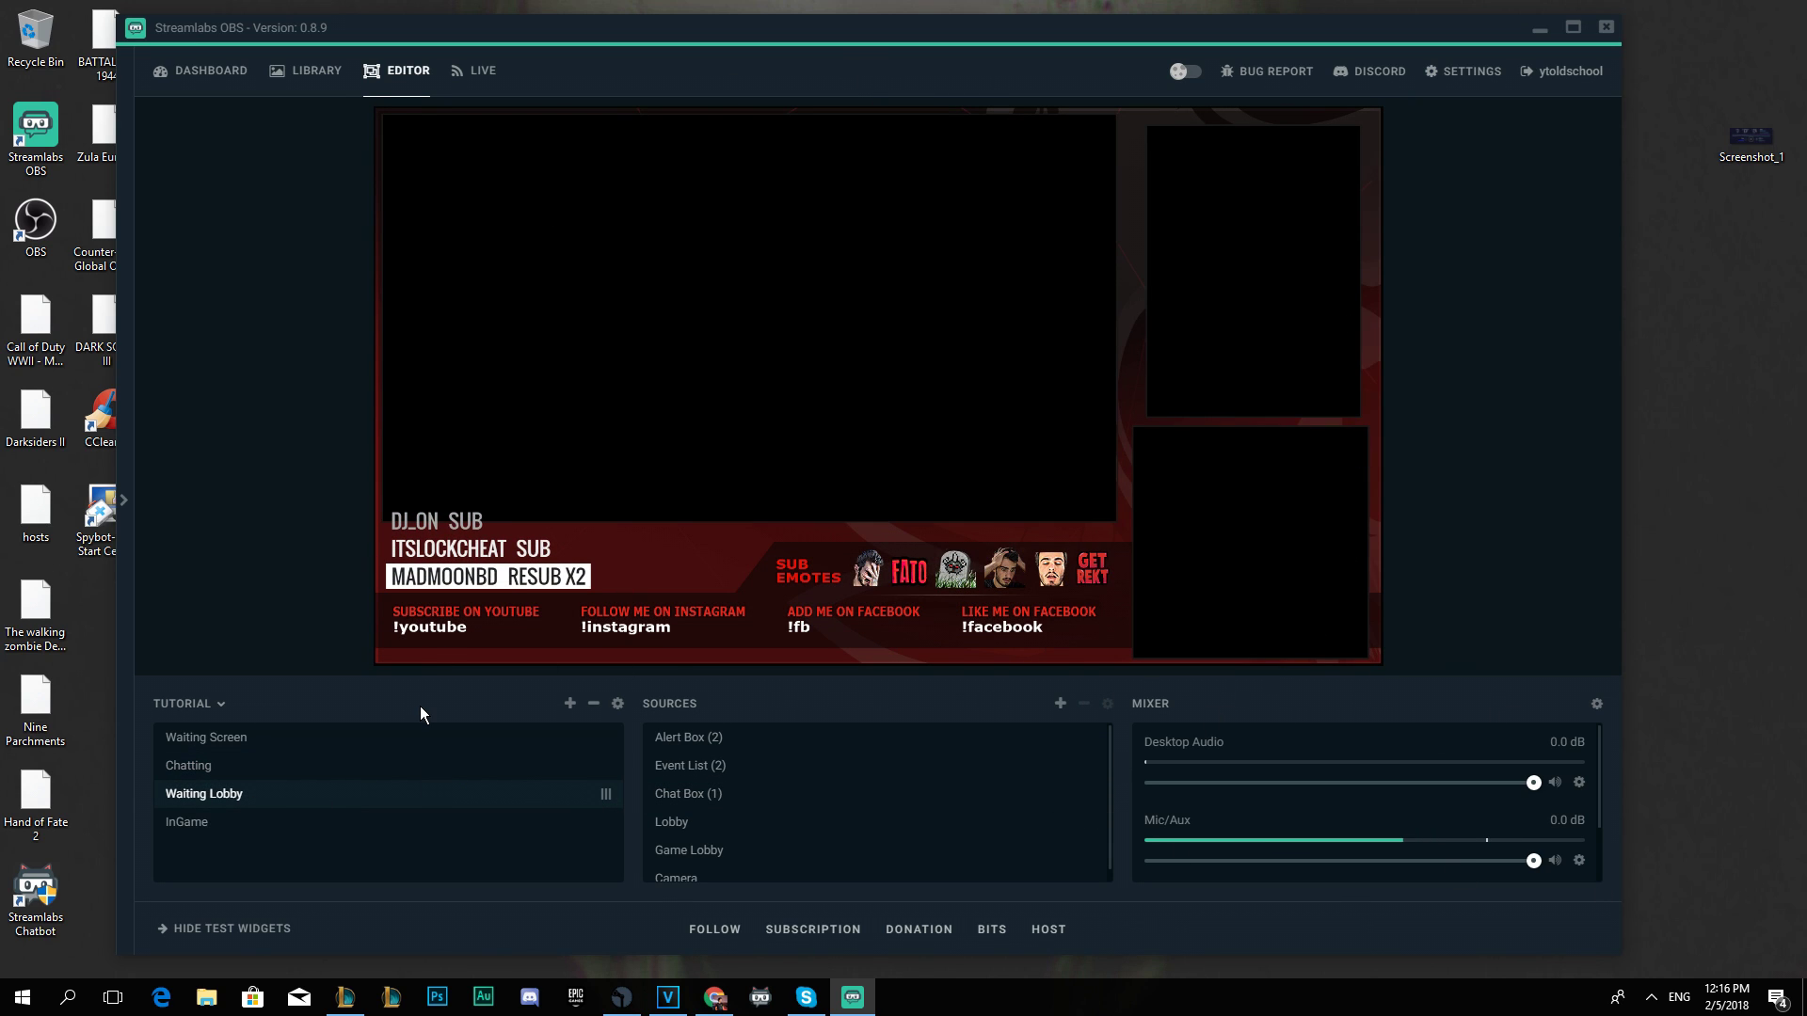
left_click(408, 766)
left_click(420, 743)
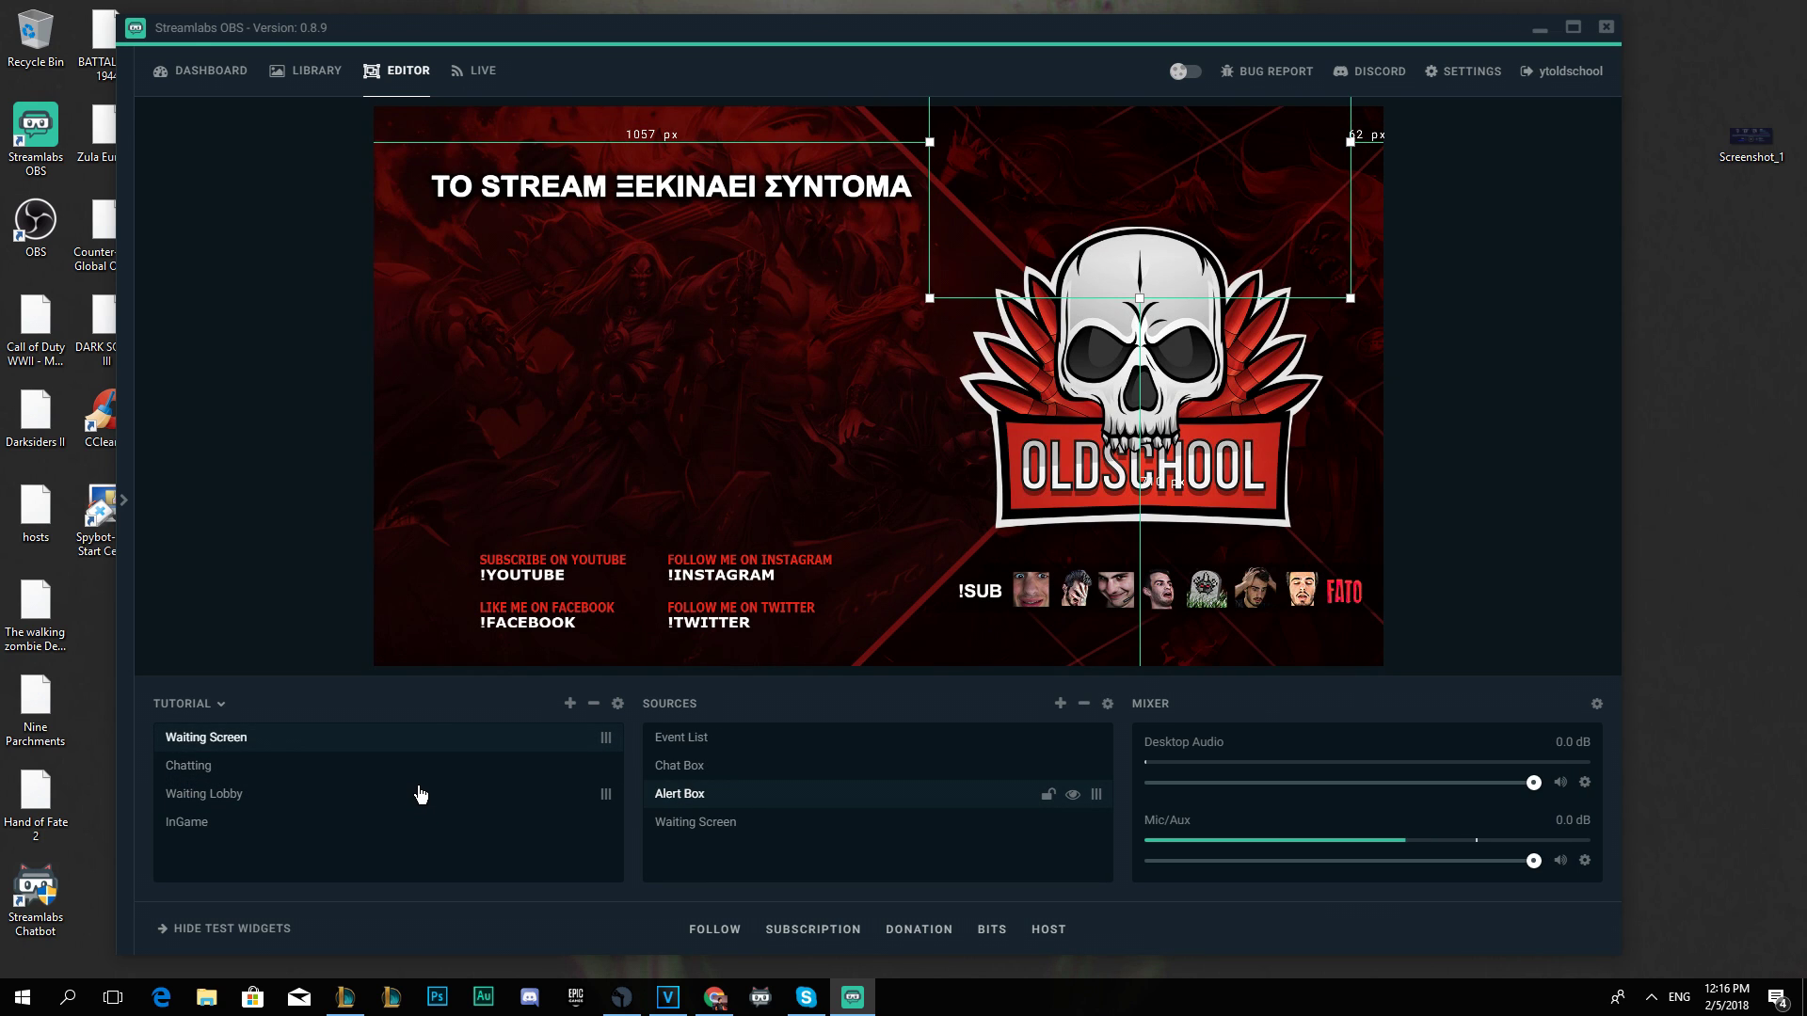
left_click(420, 795)
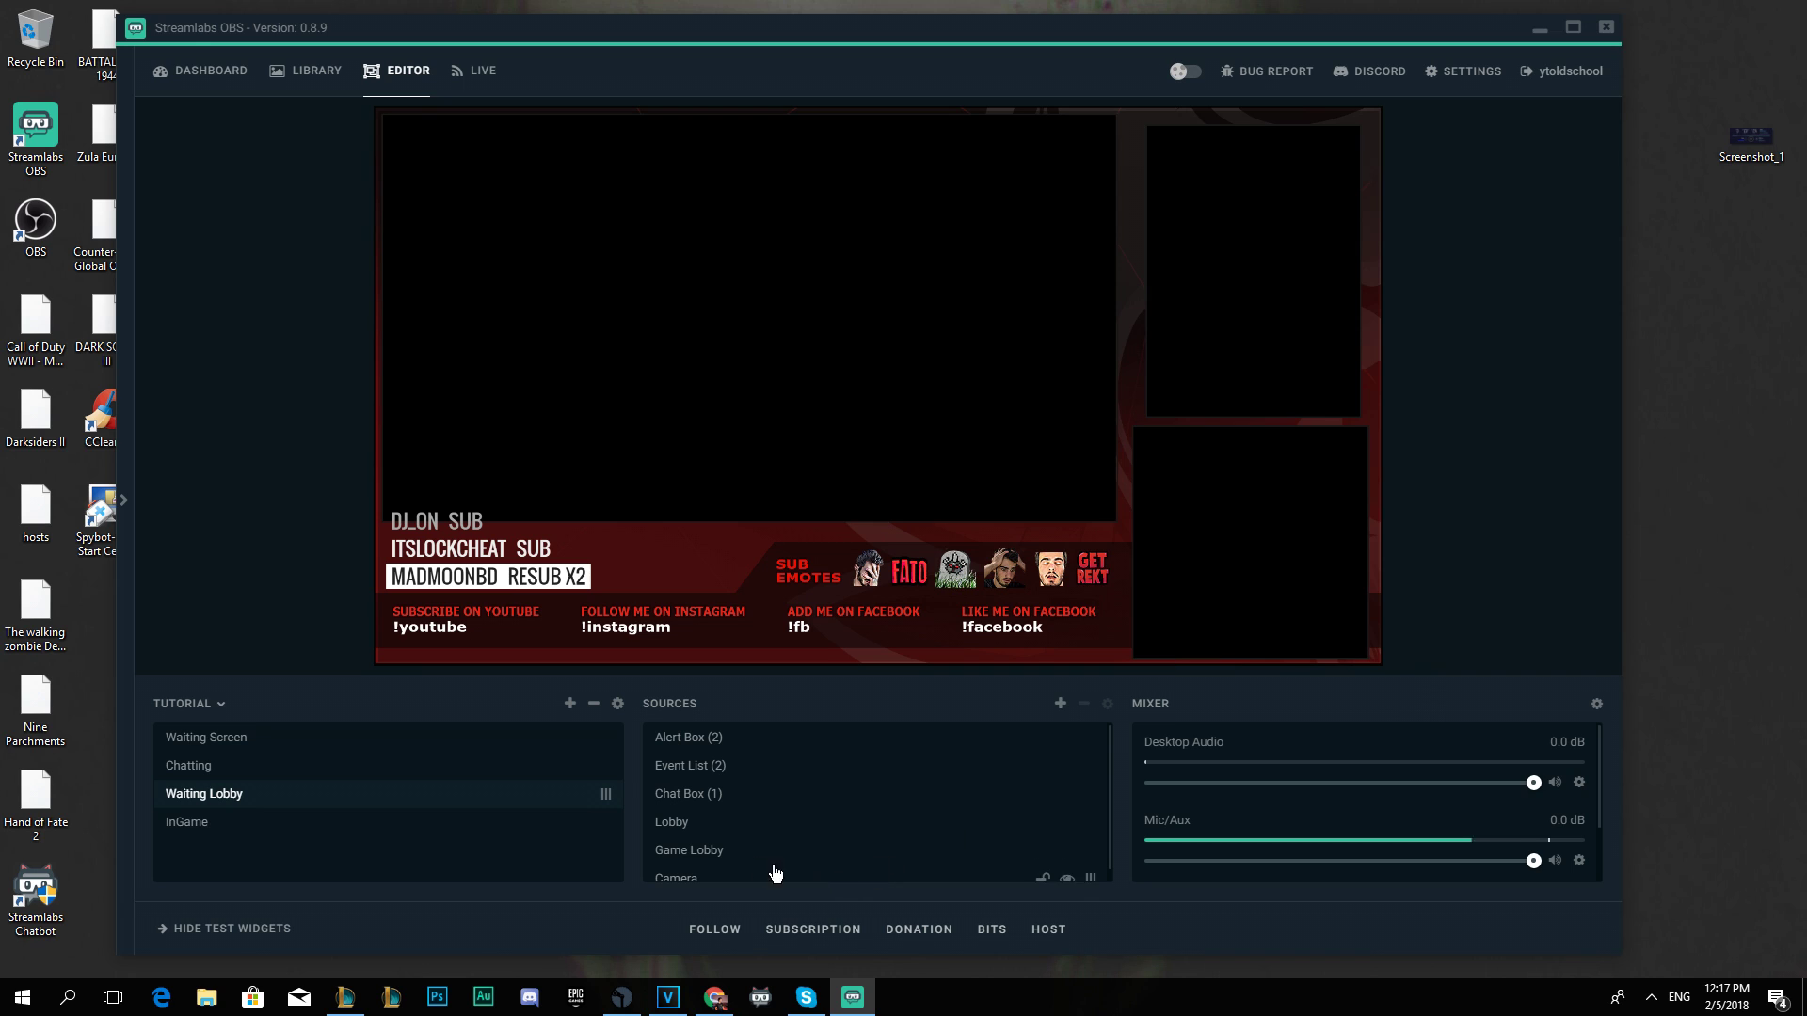
Raise the Game Lobby source to the front of the Waiting Lobby scene, shift it in the preview, and return it beneath Lobby.
left_click(702, 851)
left_click_drag(702, 851, 706, 737)
left_click_drag(908, 385, 893, 368)
left_click_drag(754, 746, 753, 851)
Select the Lobby overlay and examine its two empty frames beside the game area in the preview.
left_click(790, 813)
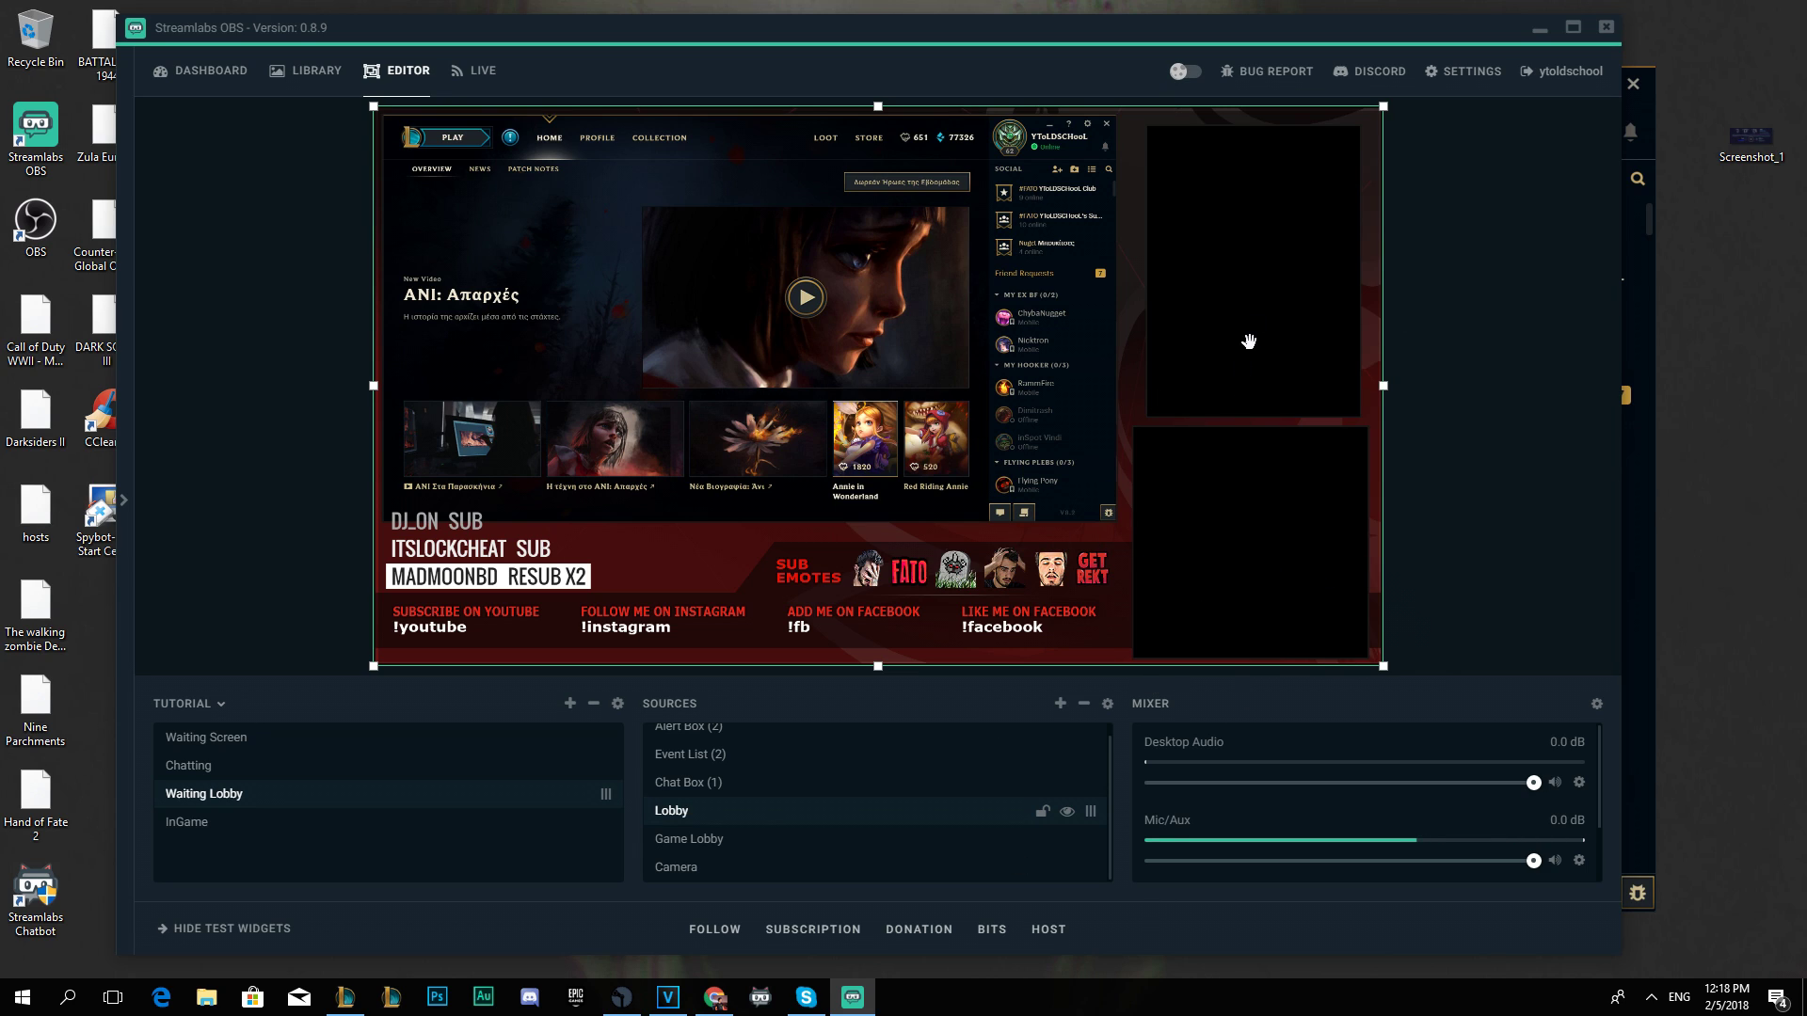
left_click(1215, 177)
left_click(1233, 452)
Switch to the League of Legends client and create a Ranked Solo/Duo lobby on Summoner's Rift.
key("alt+Tab")
left_click(324, 132)
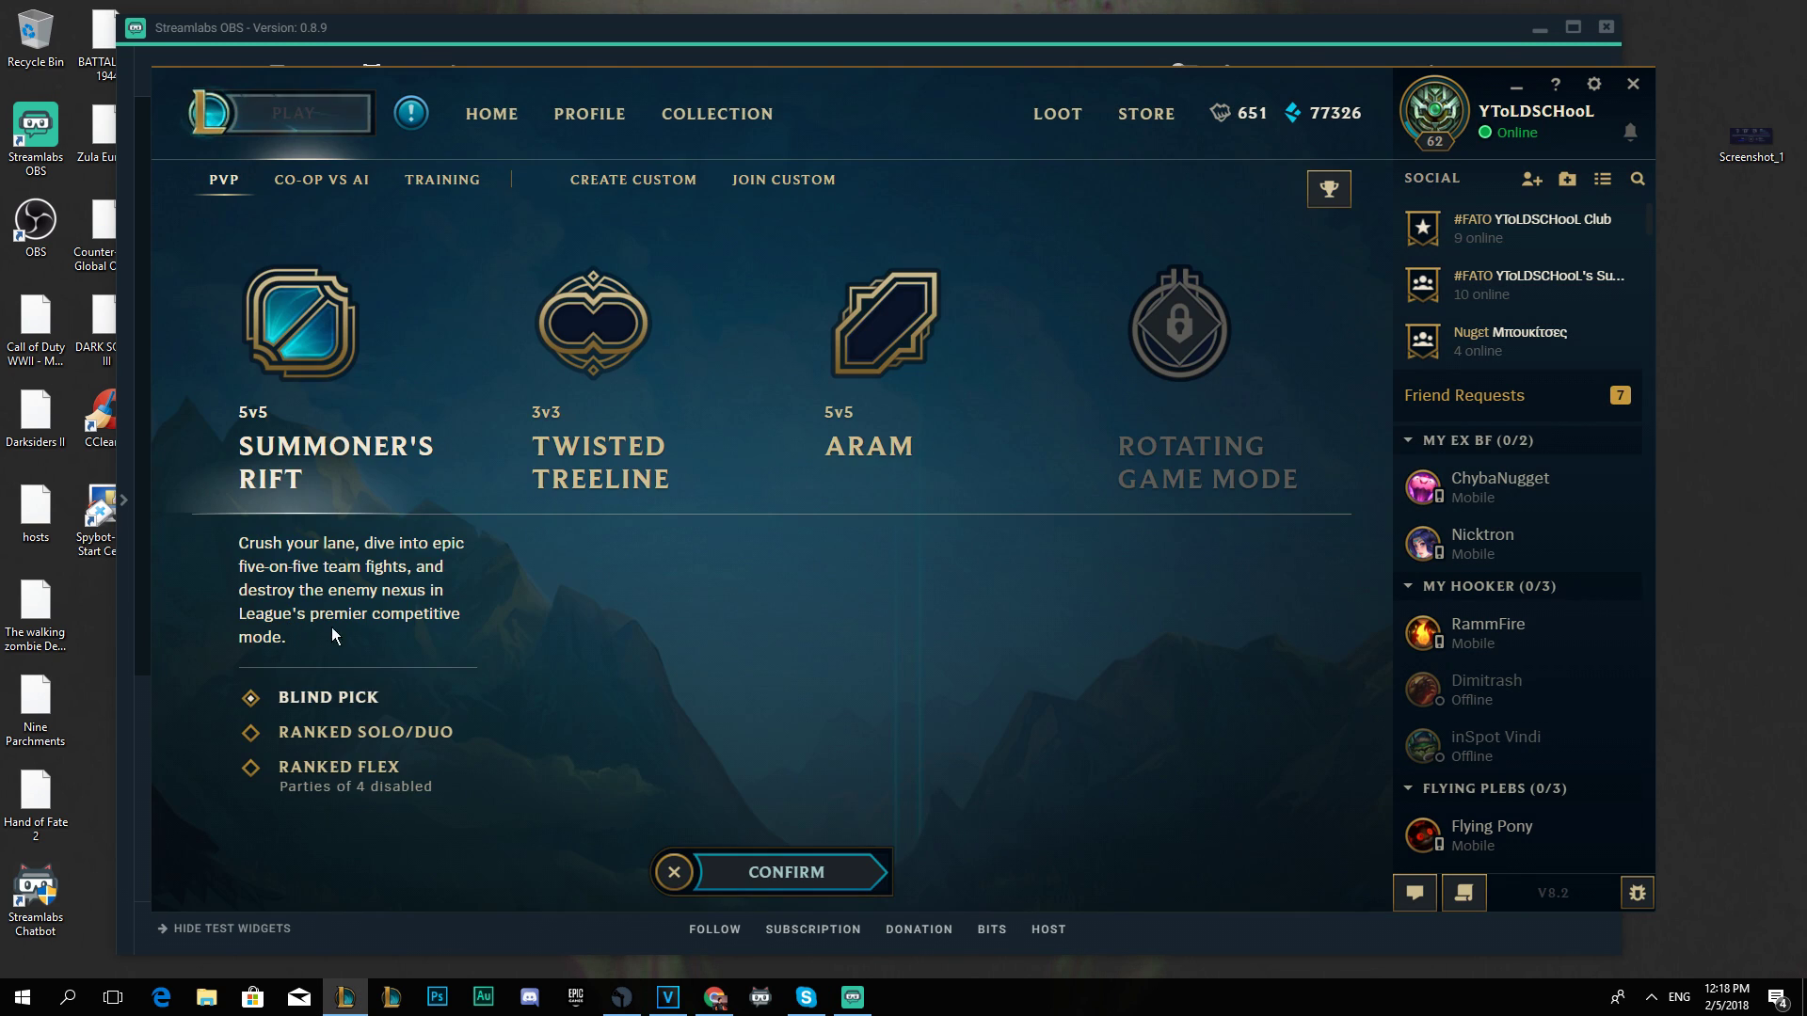
left_click(835, 873)
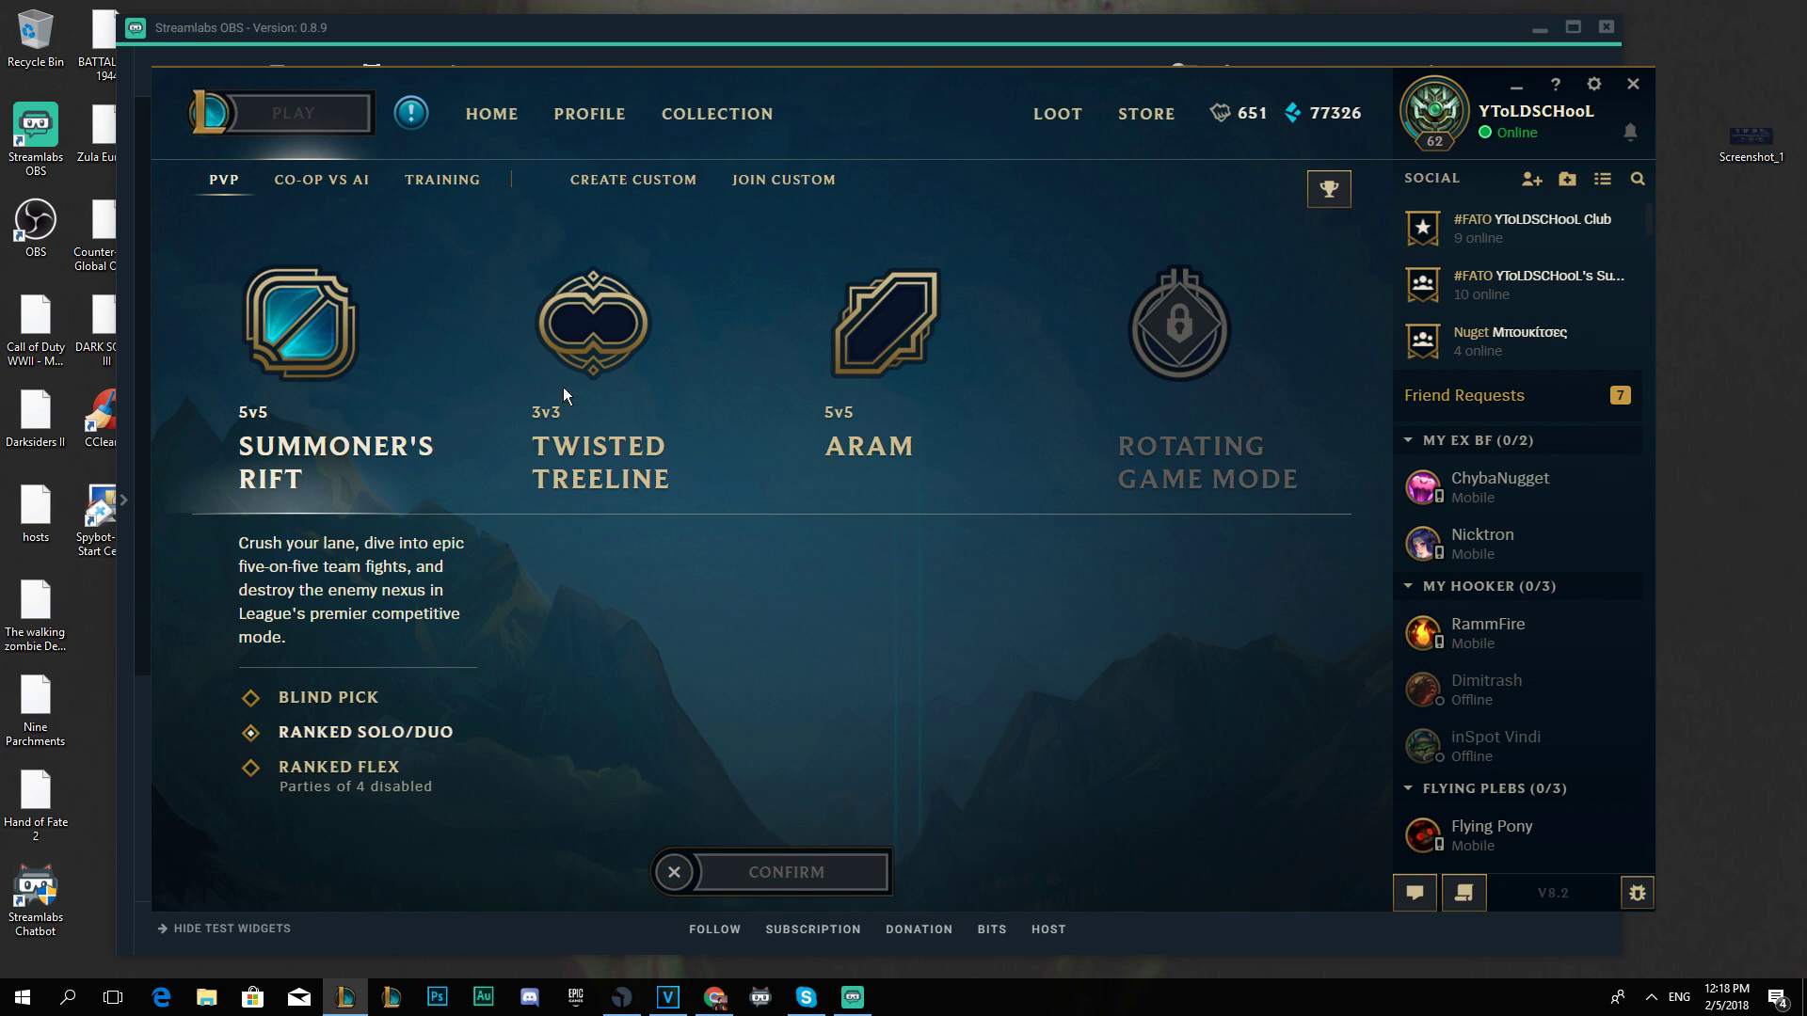
Choose a primary and a secondary position in the ranked lobby and start searching for a match.
left_click(717, 593)
left_click(710, 476)
left_click(827, 593)
left_click(710, 589)
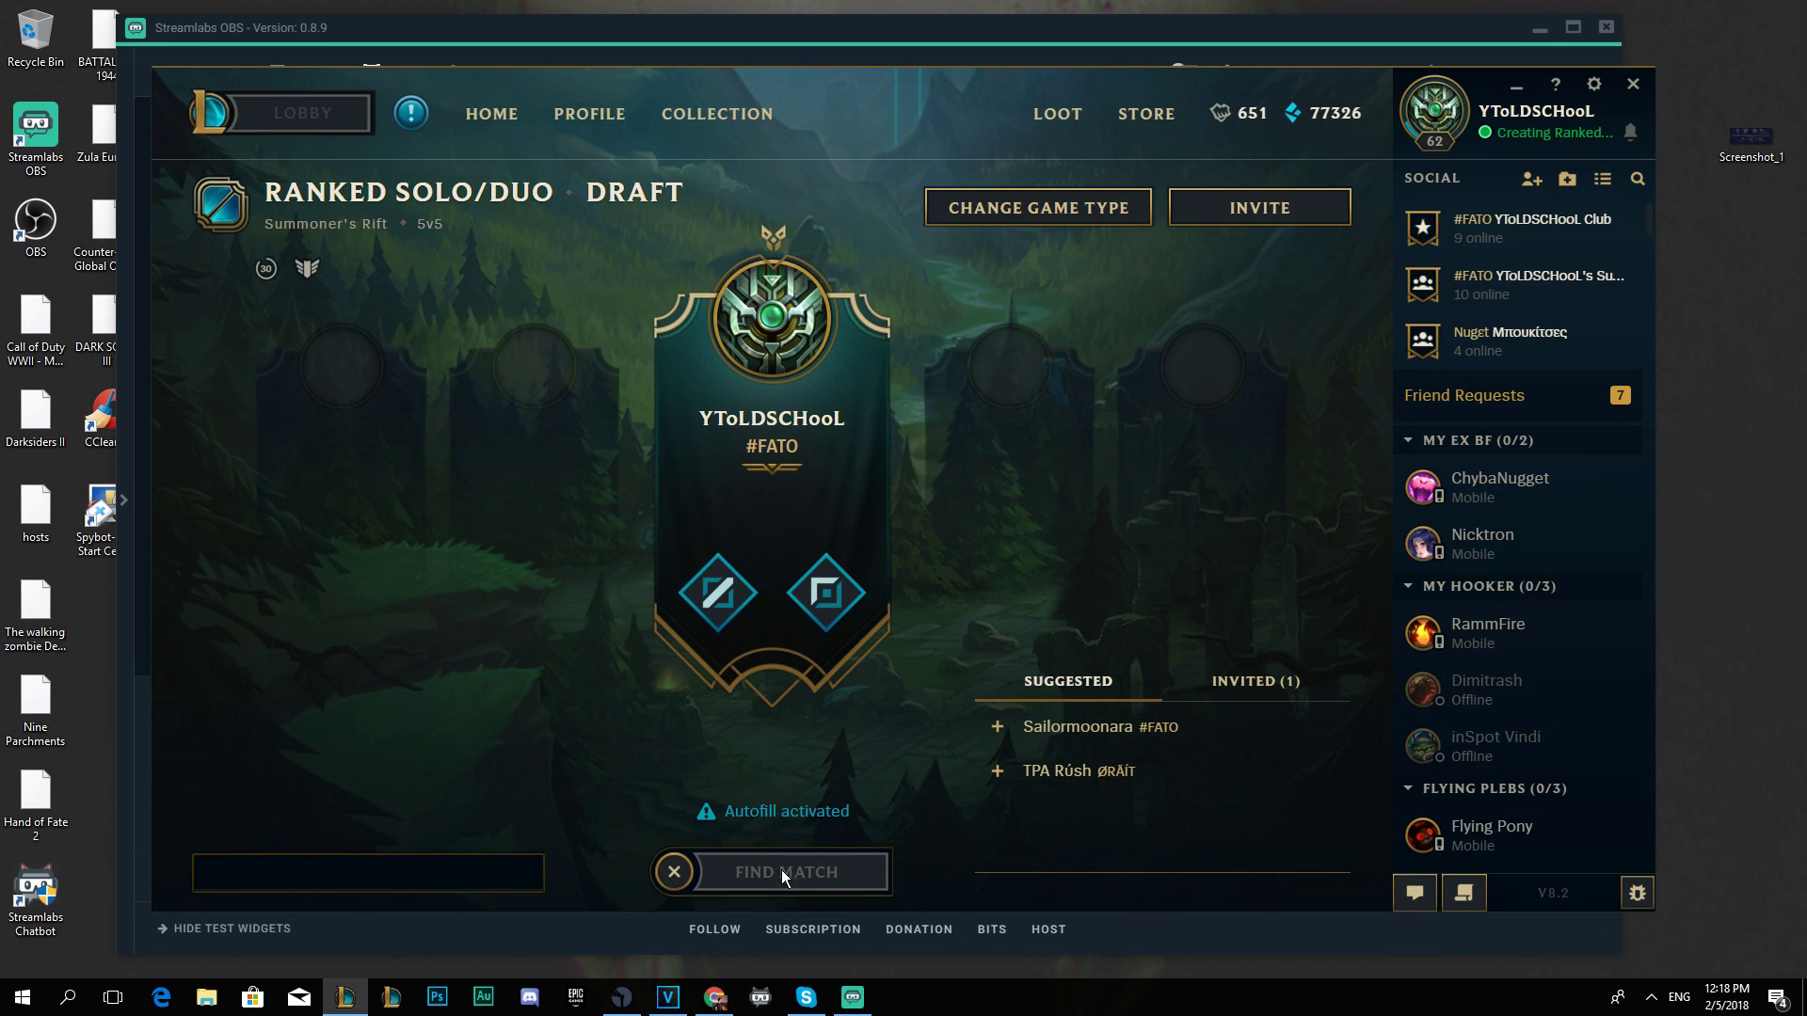
left_click(781, 870)
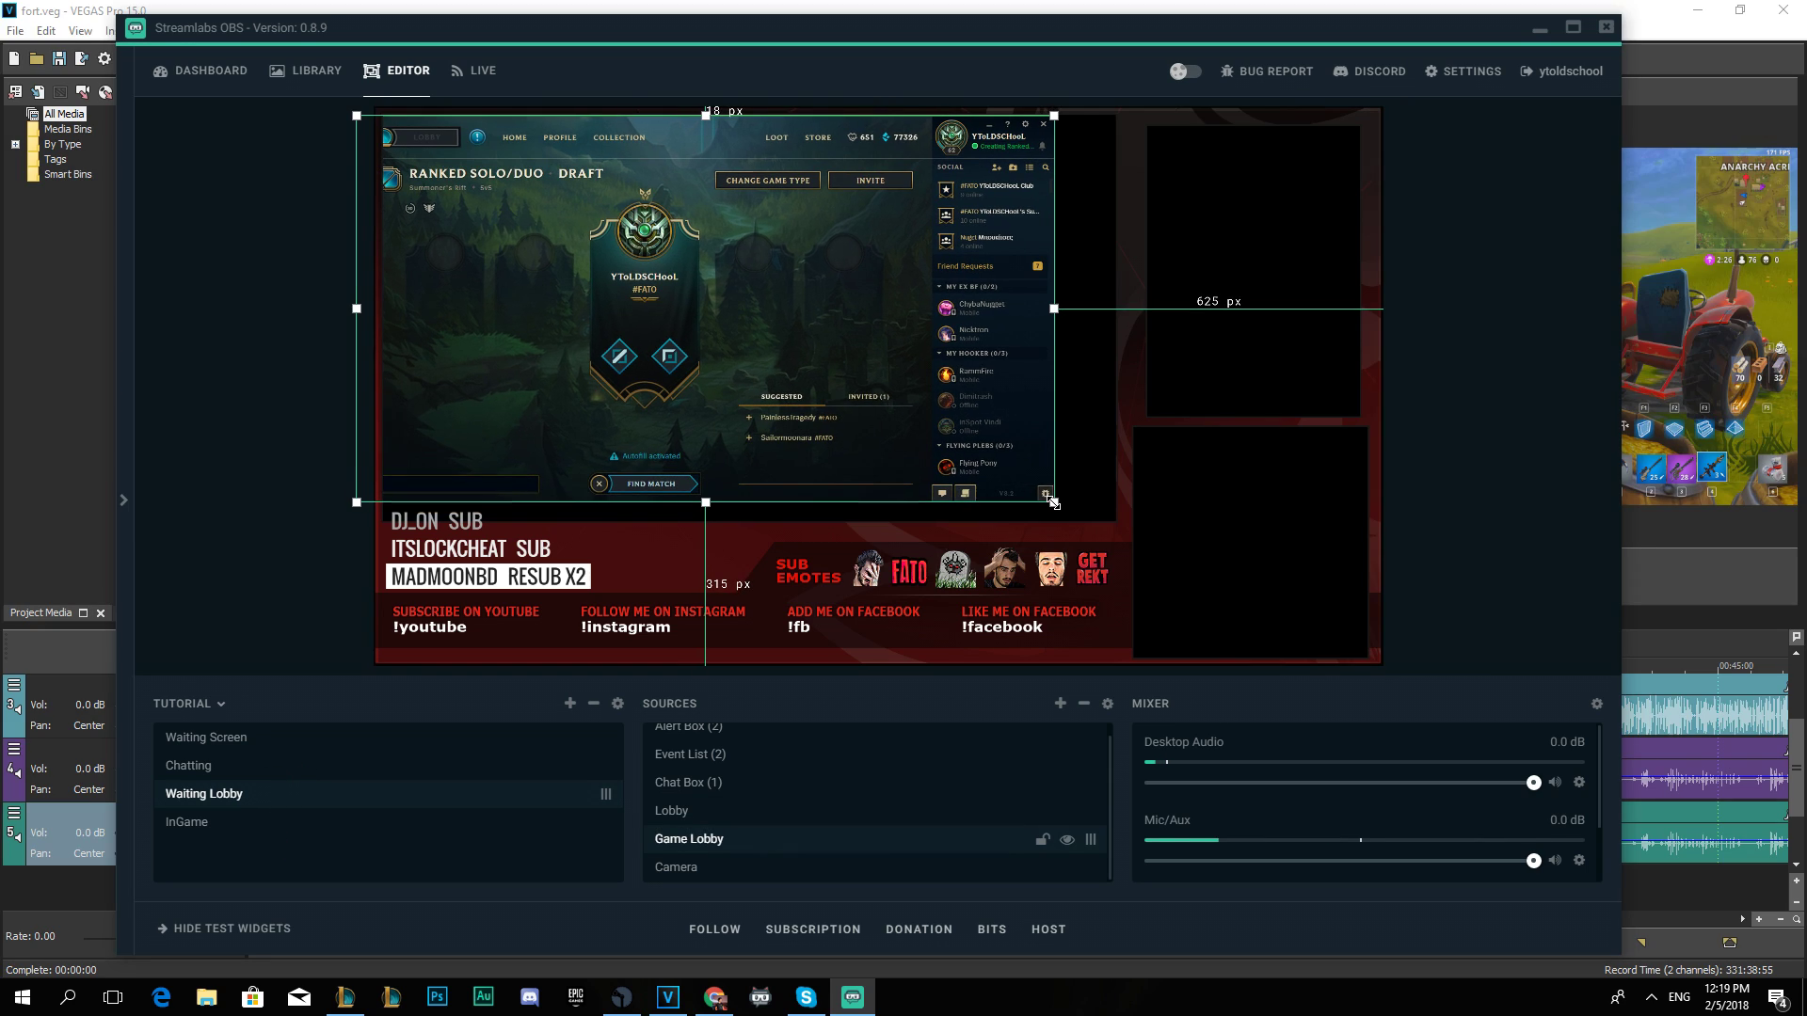
Reposition and scale the Game Lobby capture to fill the large frame of the Waiting Lobby overlay.
mouse_move(843, 399)
left_mouse_down()
mouse_move(860, 401)
mouse_move(836, 393)
left_mouse_up()
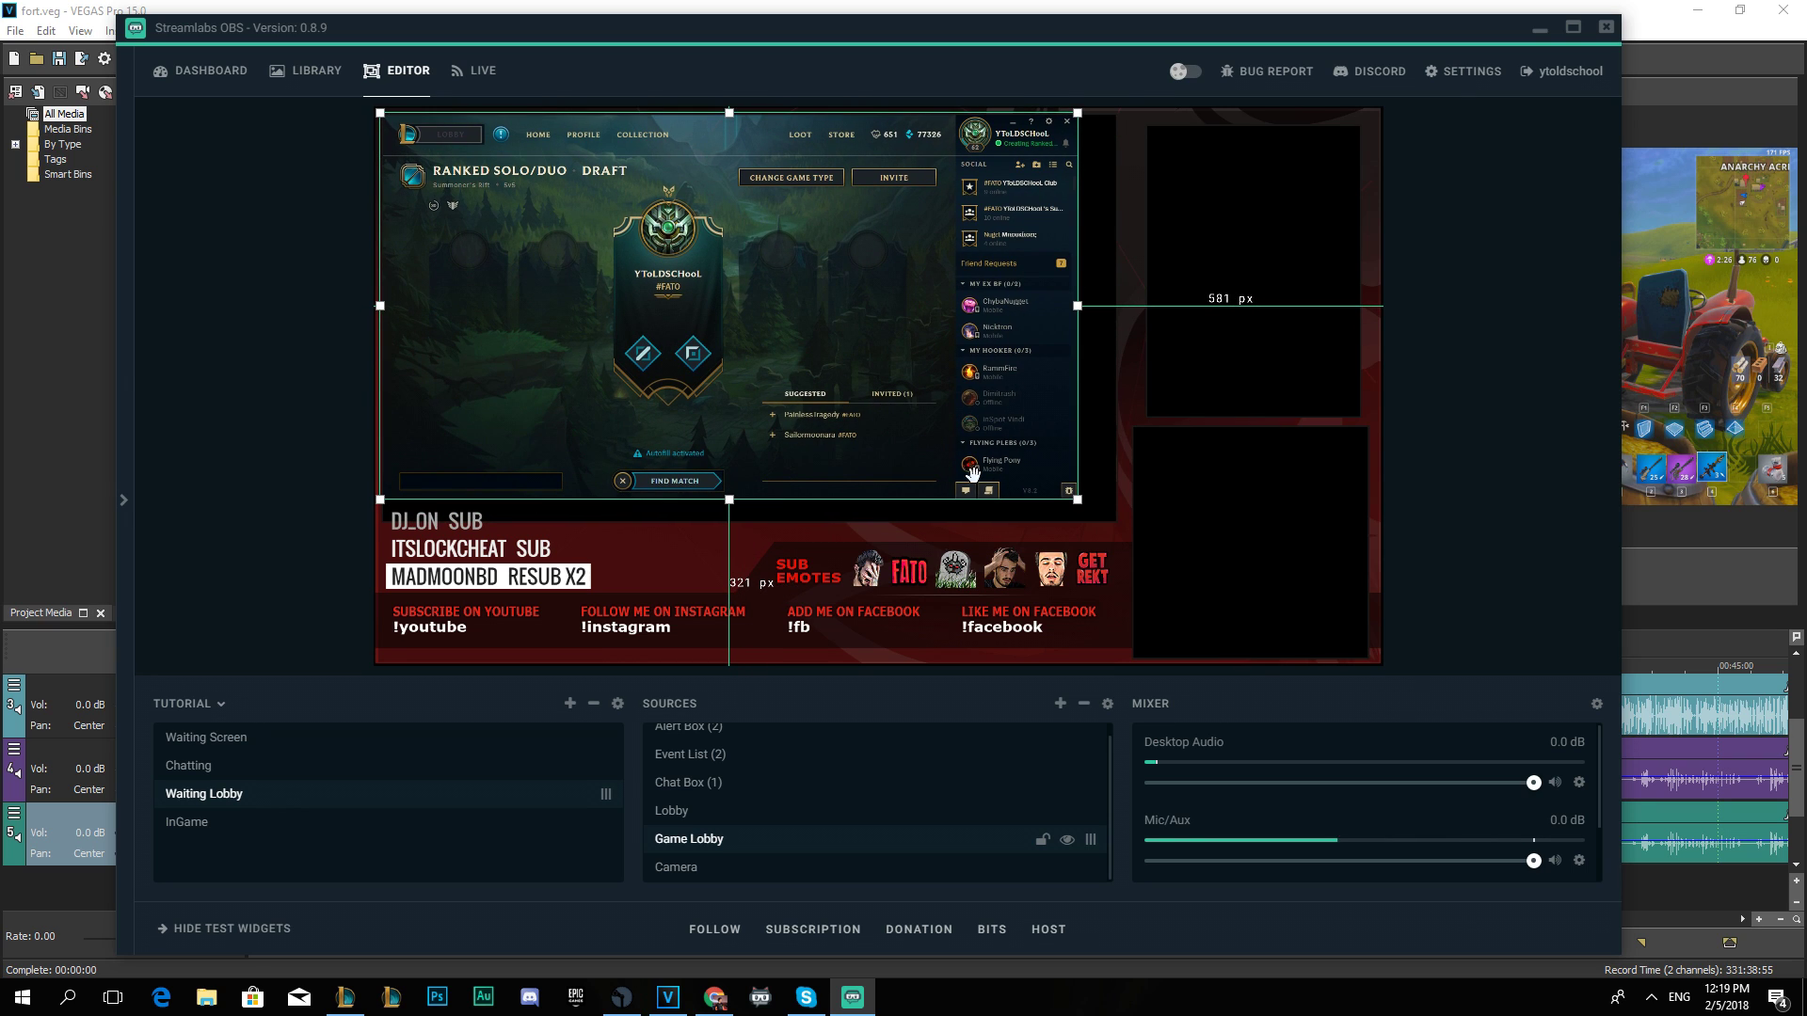
mouse_move(1078, 500)
left_mouse_down()
mouse_move(1127, 528)
mouse_move(1076, 496)
left_mouse_up()
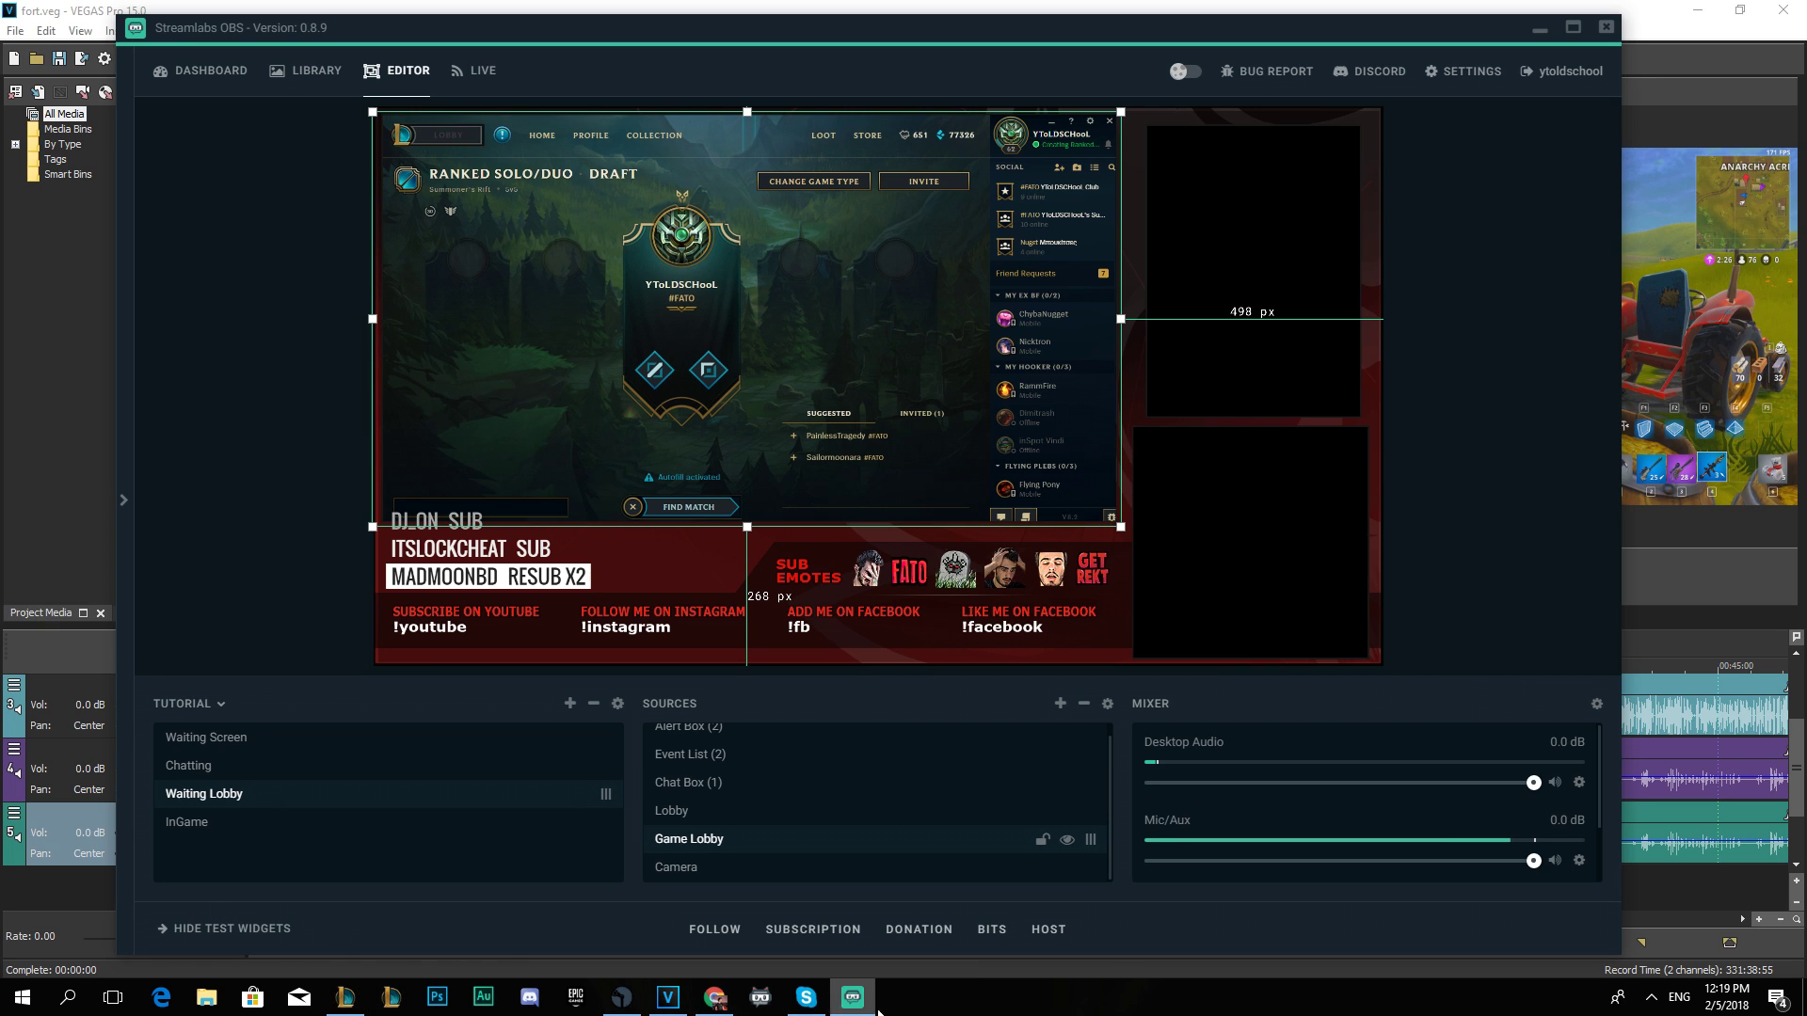
Bring up the League of Legends client, return to Streamlabs OBS, and switch to the InGame scene.
left_click(354, 1005)
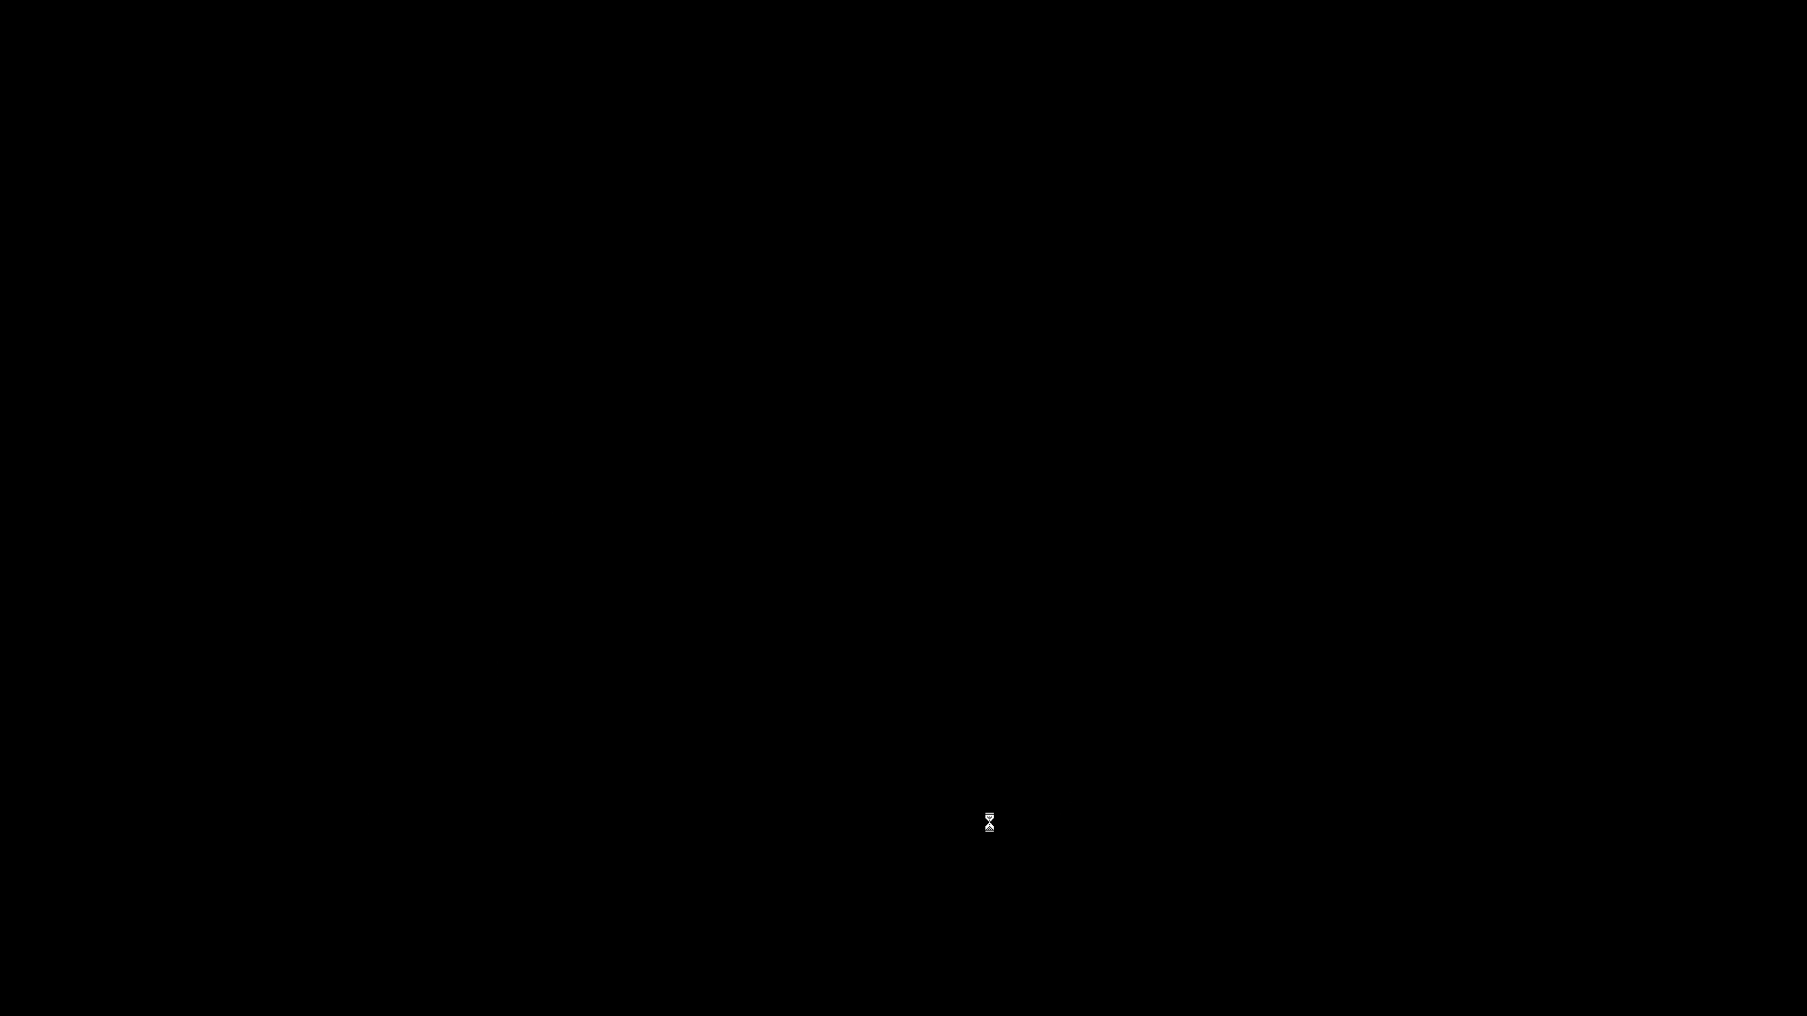
key("alt+Tab")
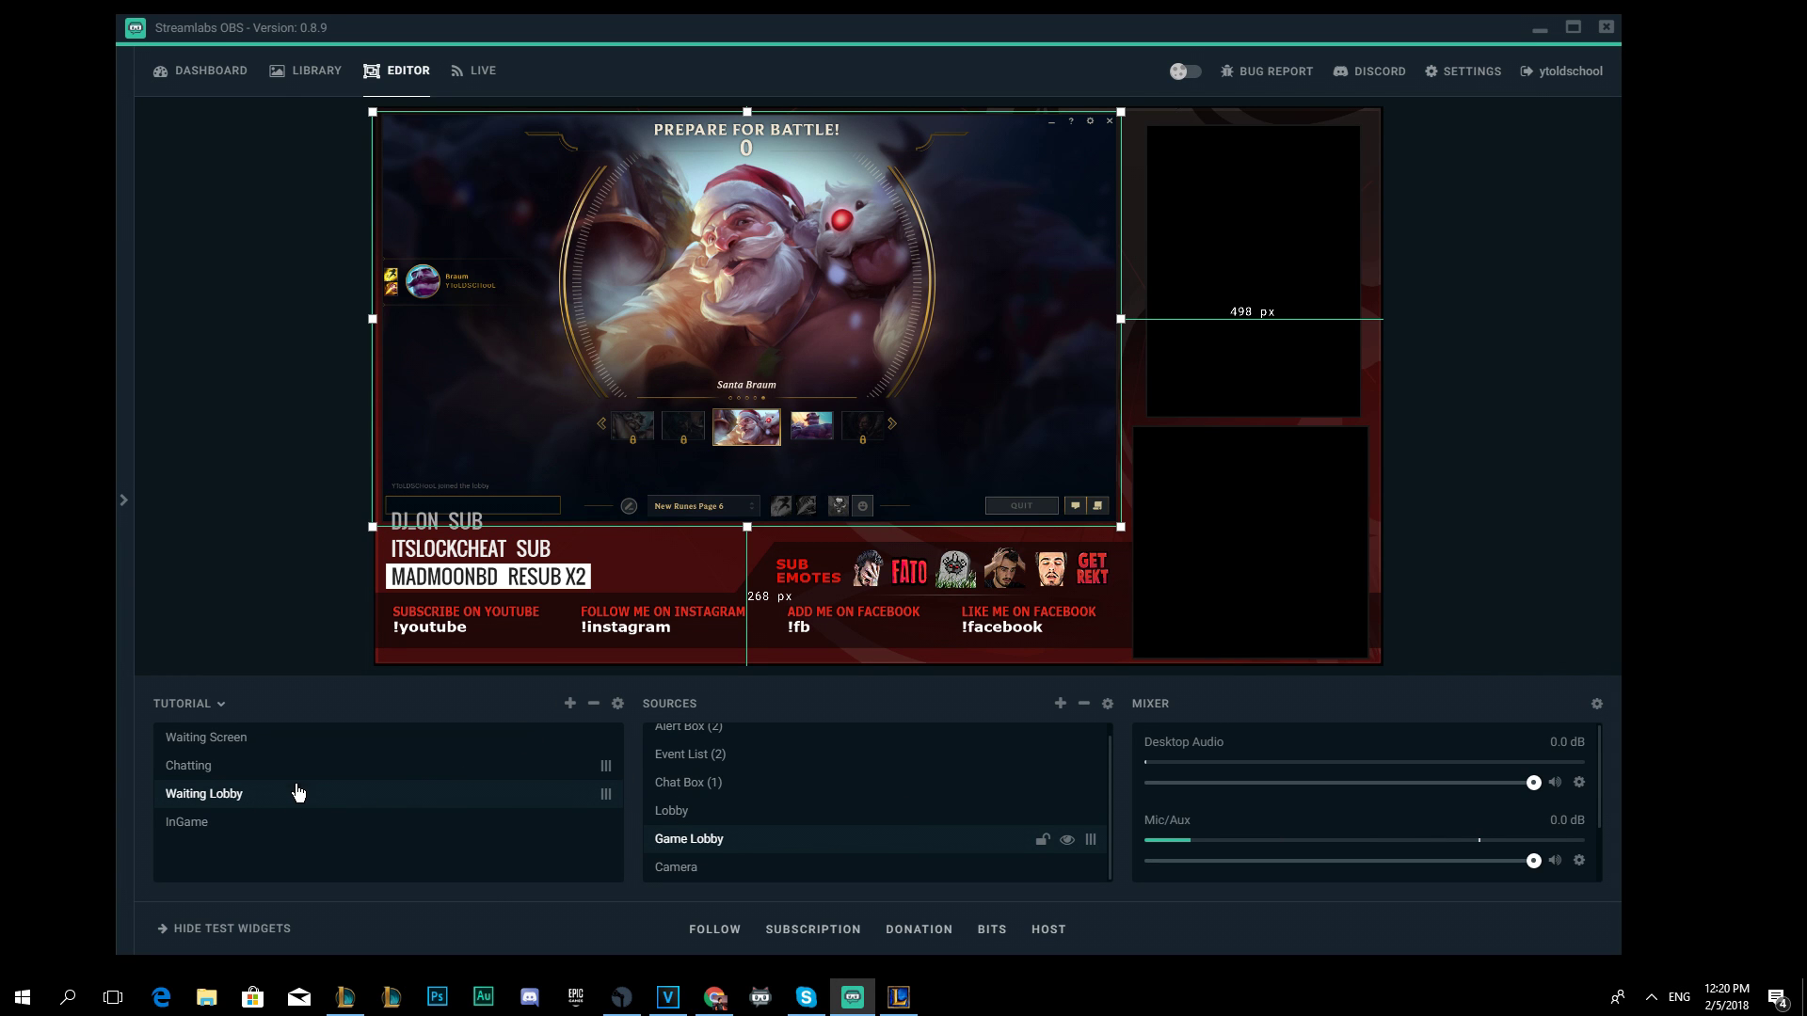
left_click(278, 823)
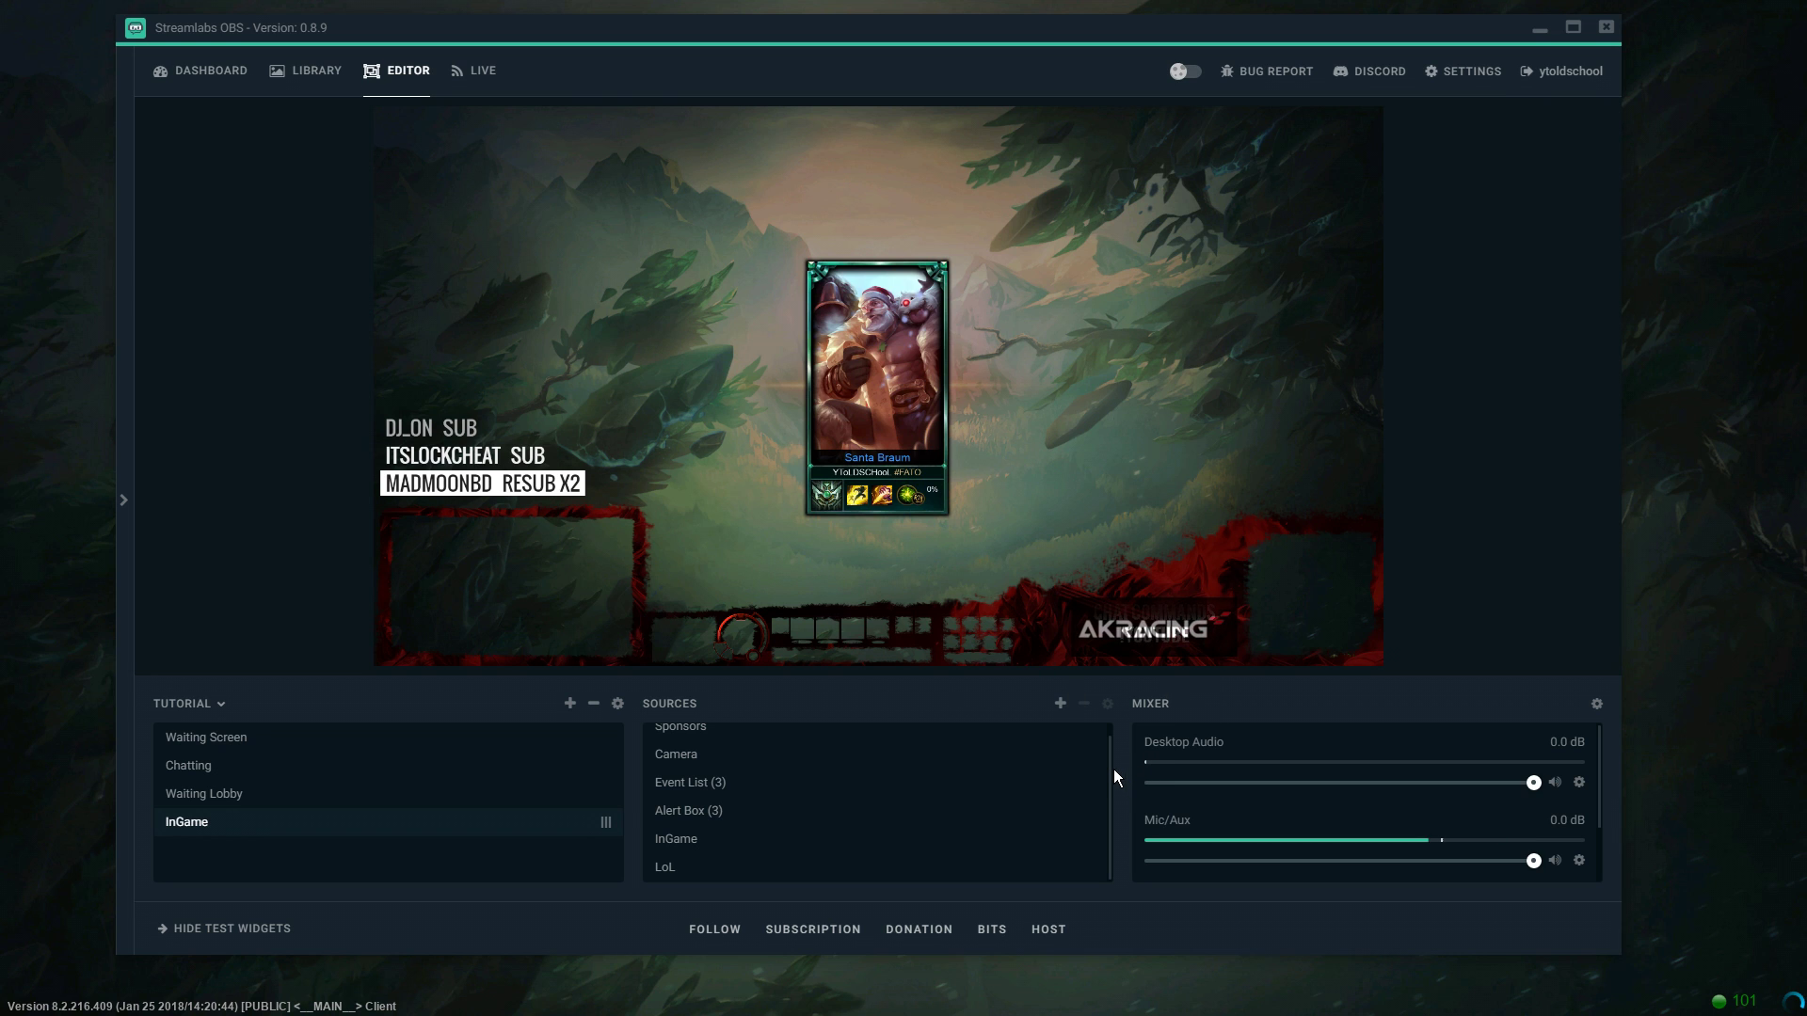
Set the time between slides of the InGame scene's Sponsors slideshow to 1000 milliseconds.
scroll(1109, 753, "up", 1)
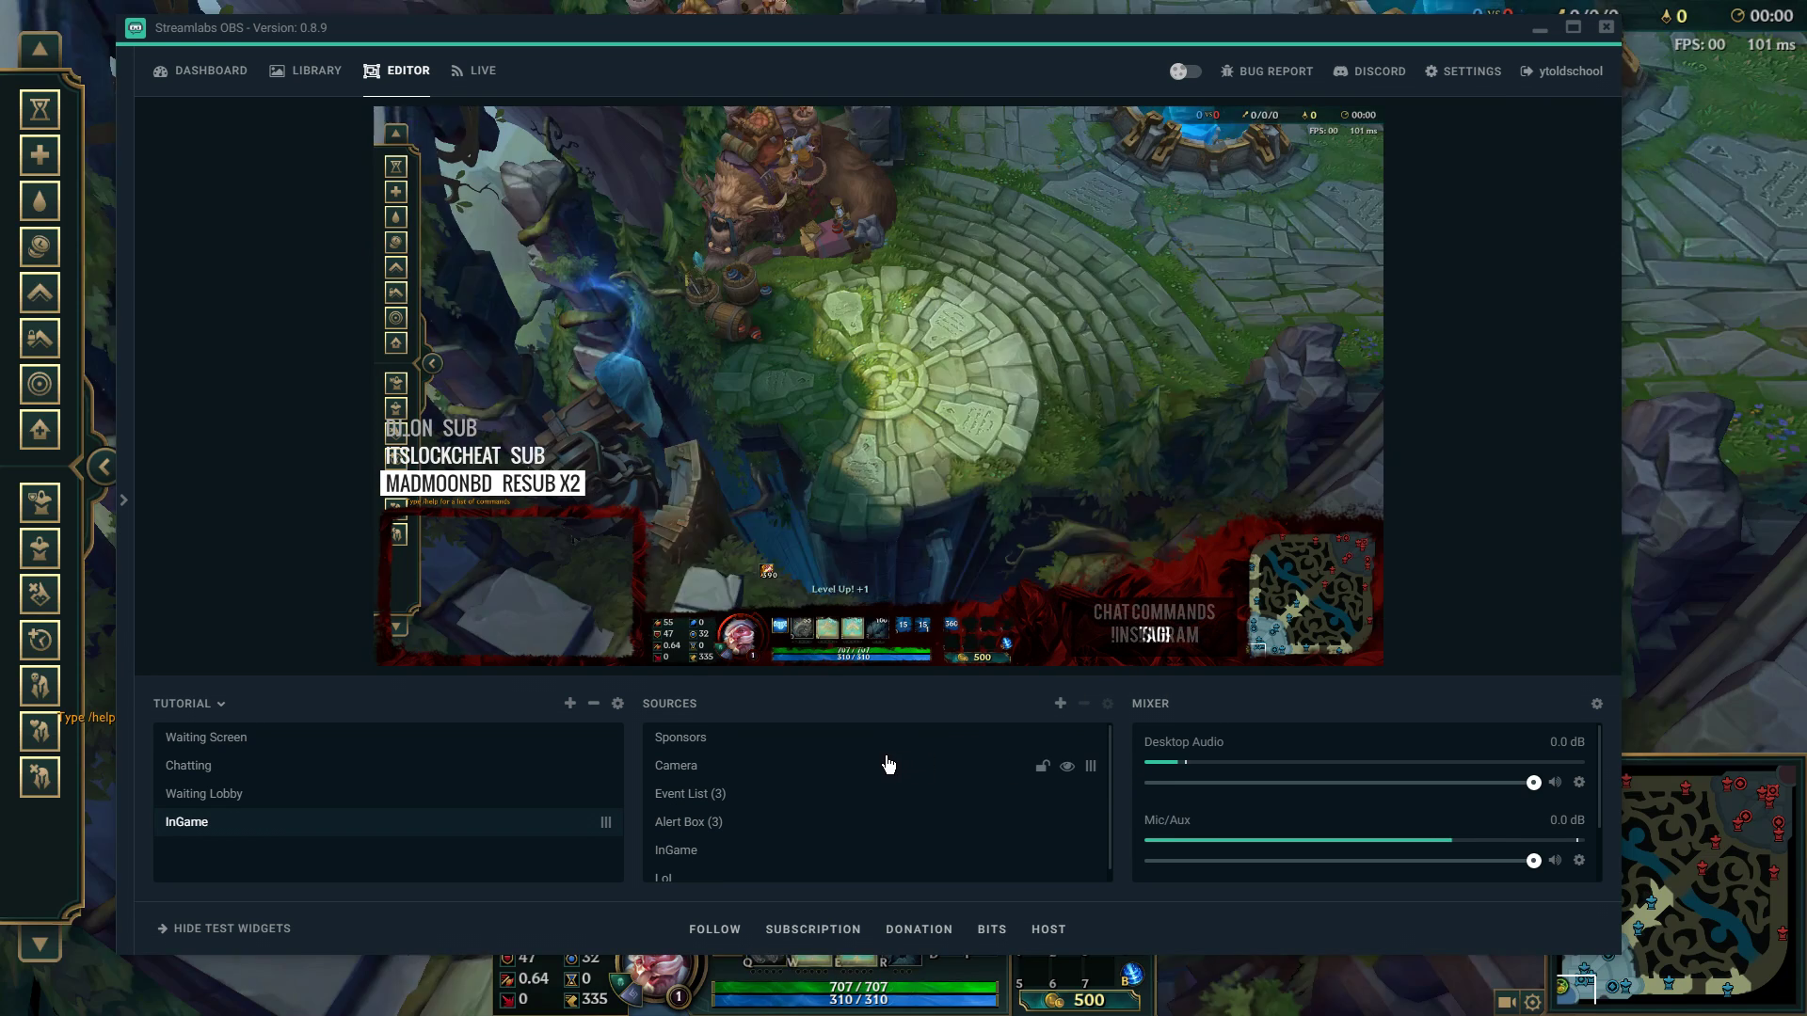
double_click(879, 739)
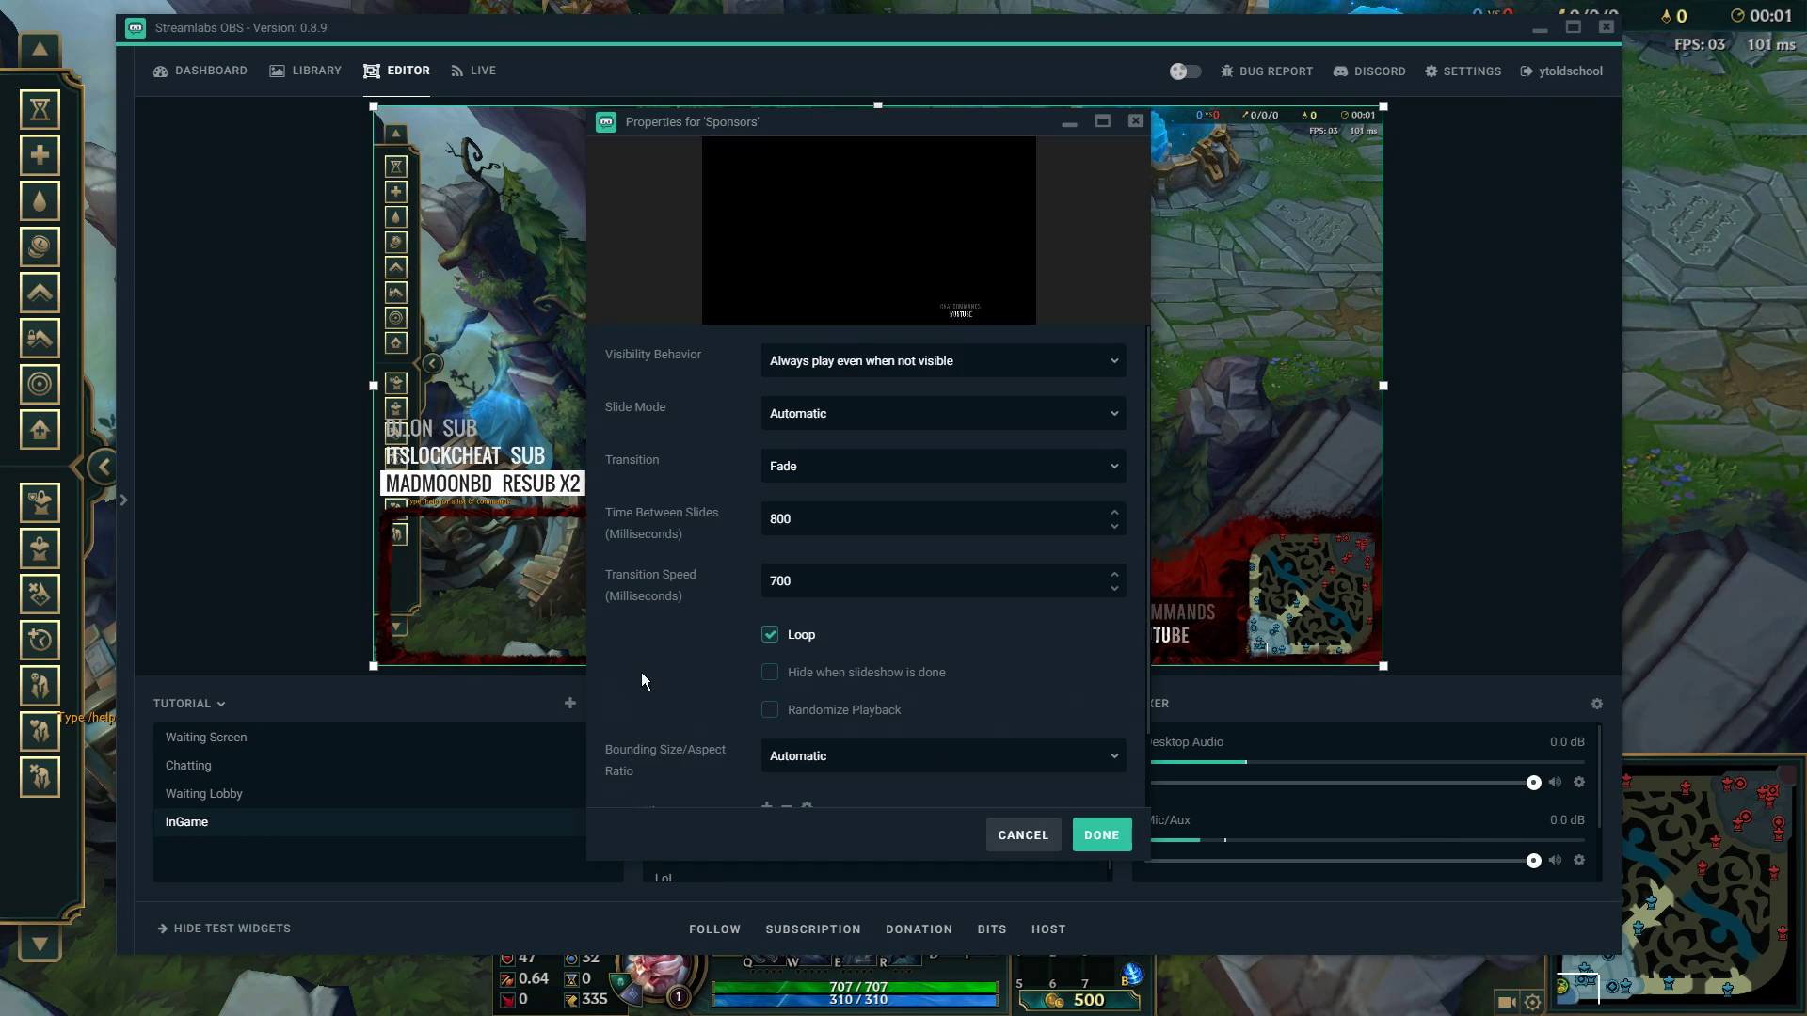
left_click_drag(824, 142, 456, 178)
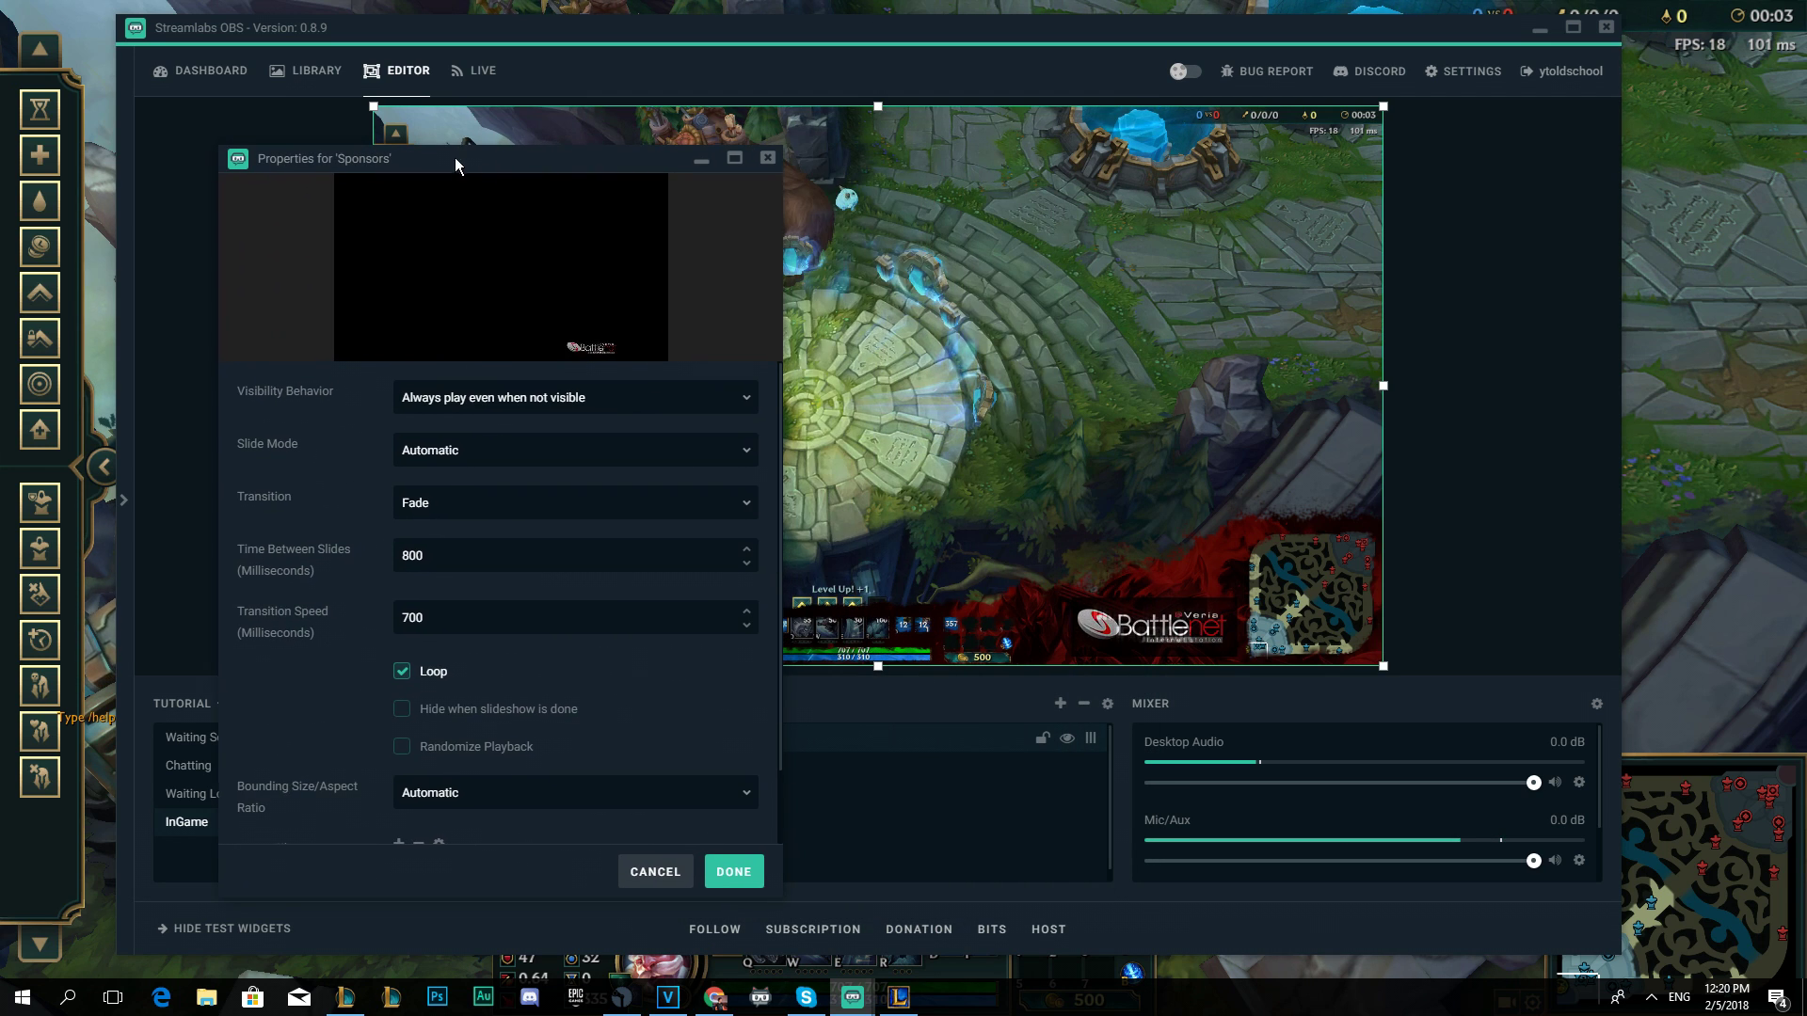
left_click(399, 555)
key("Delete")
type("10")
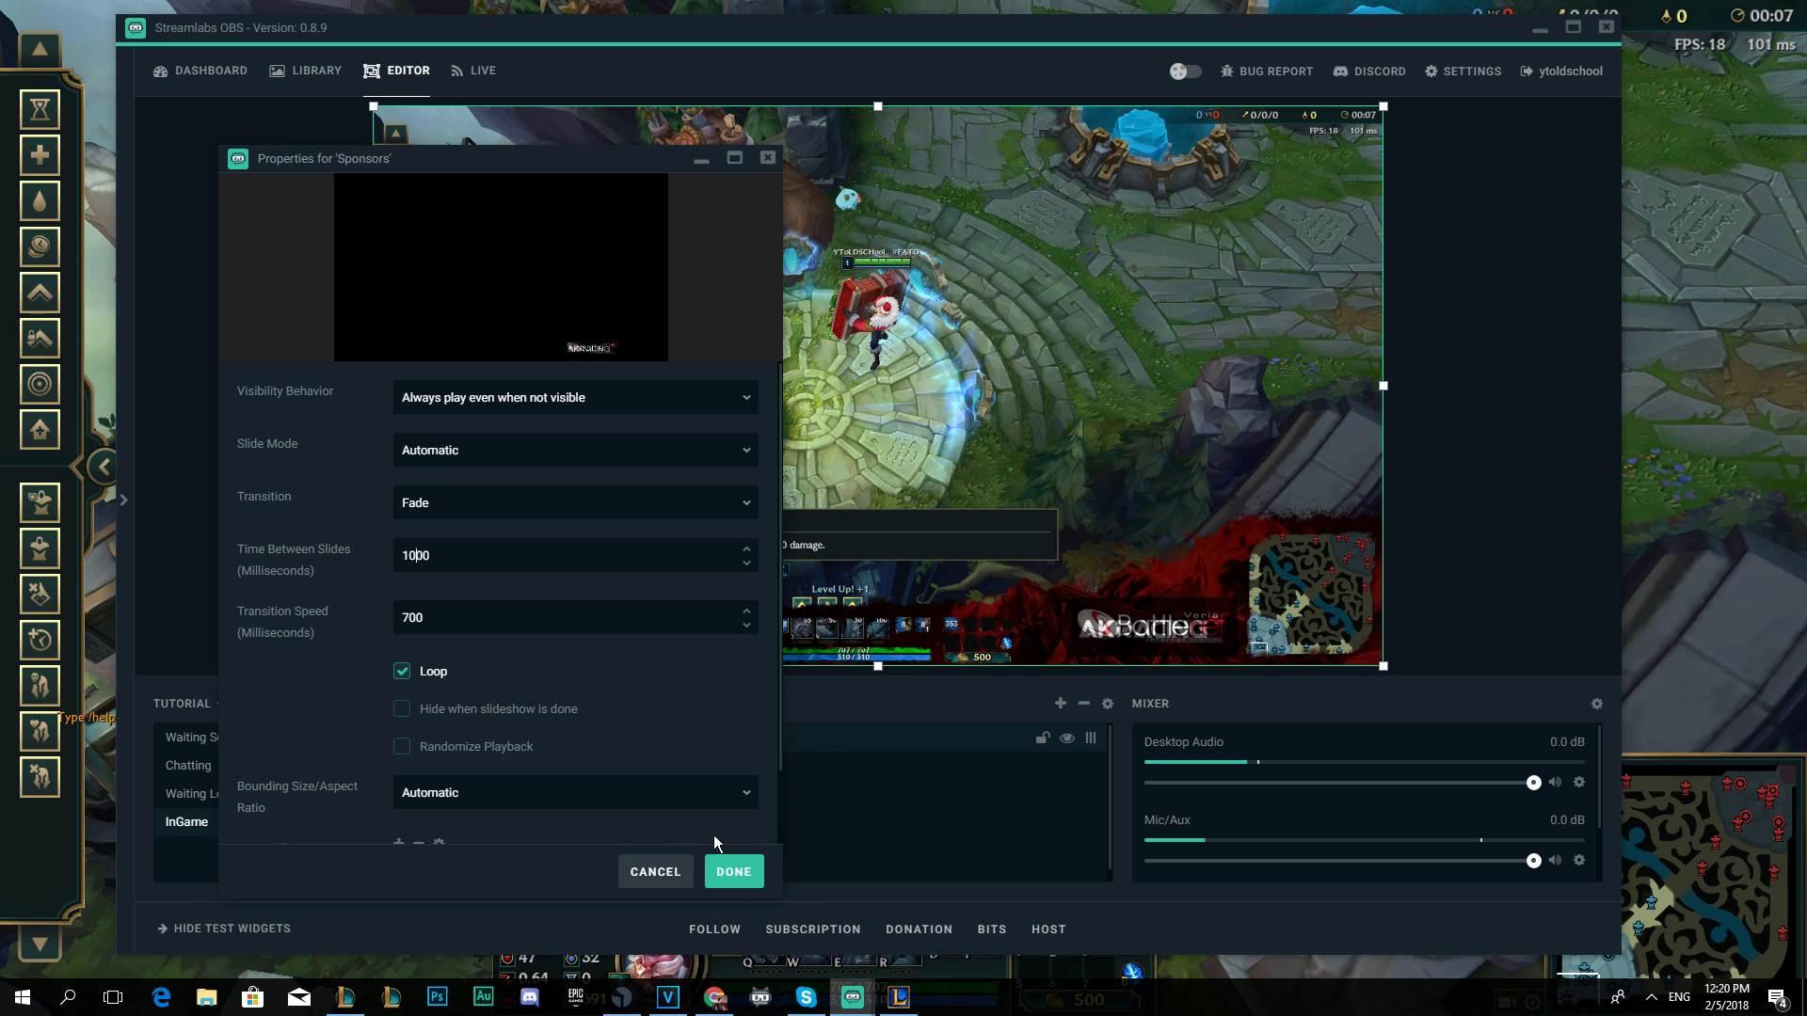
left_click(734, 871)
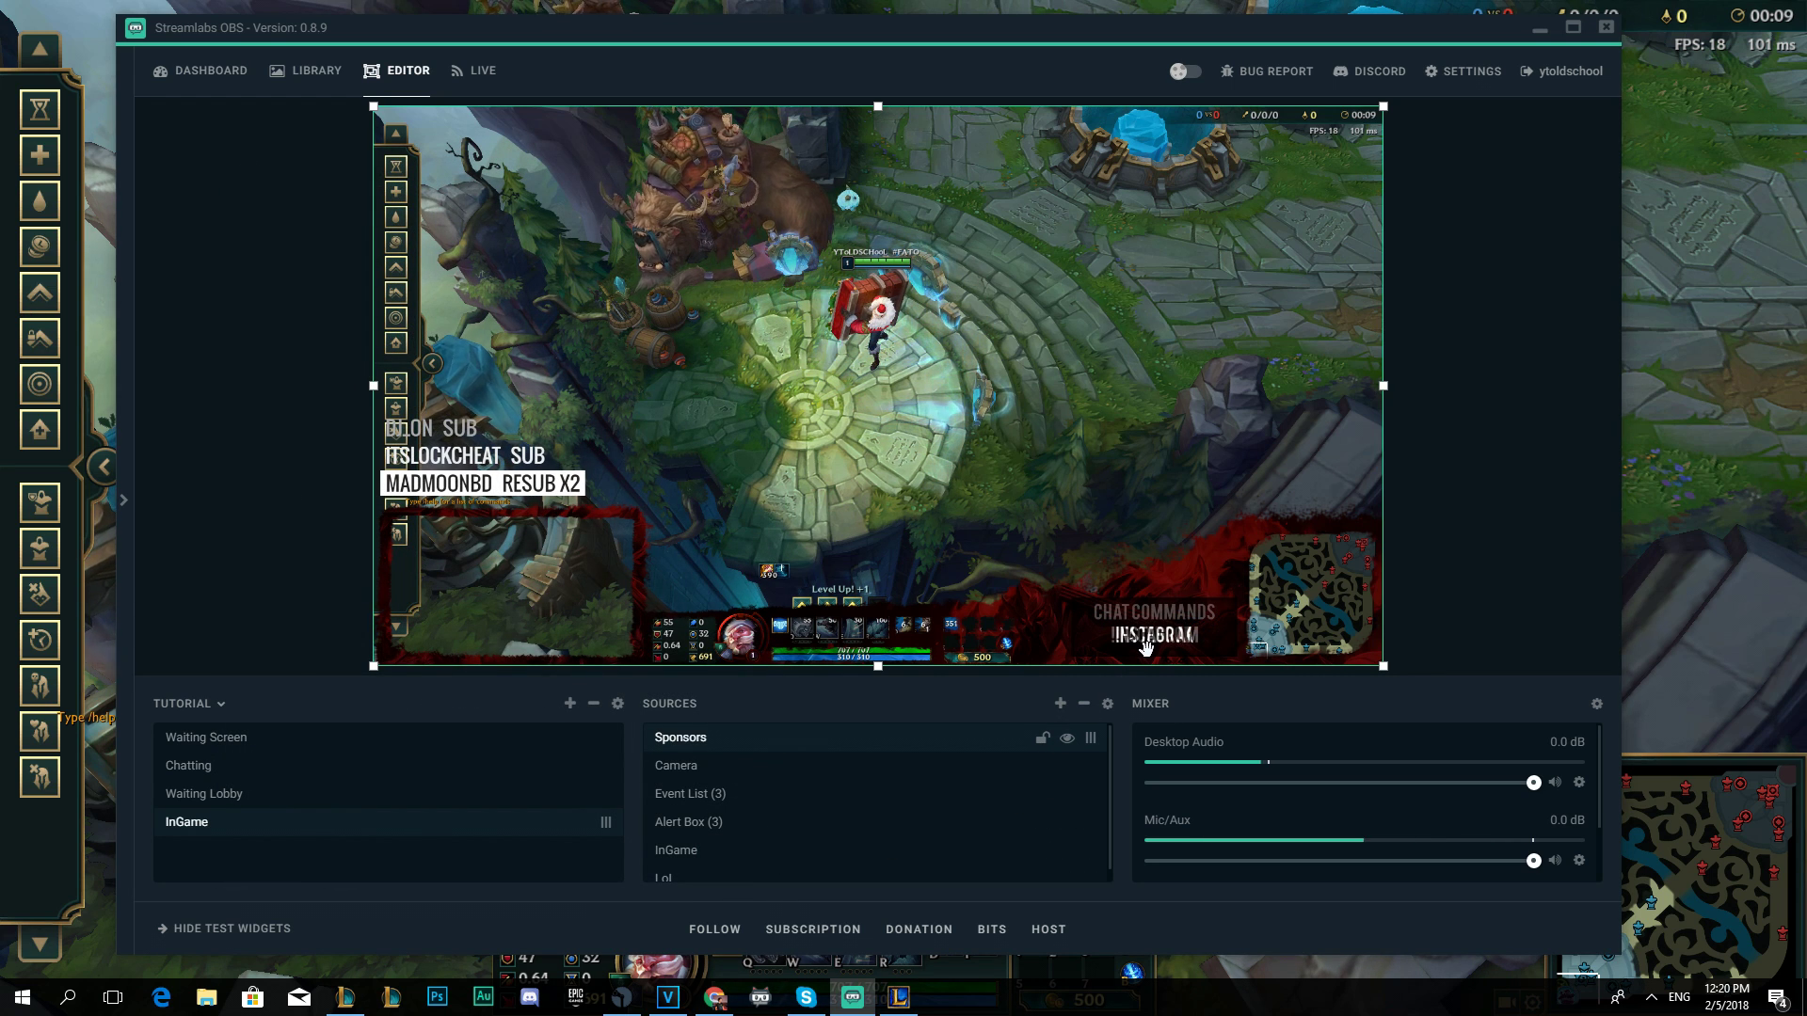
Set the time between slides of the Sponsors slideshow to 2000 milliseconds.
double_click(996, 733)
left_click(778, 519)
key("BackSpace")
type("2000")
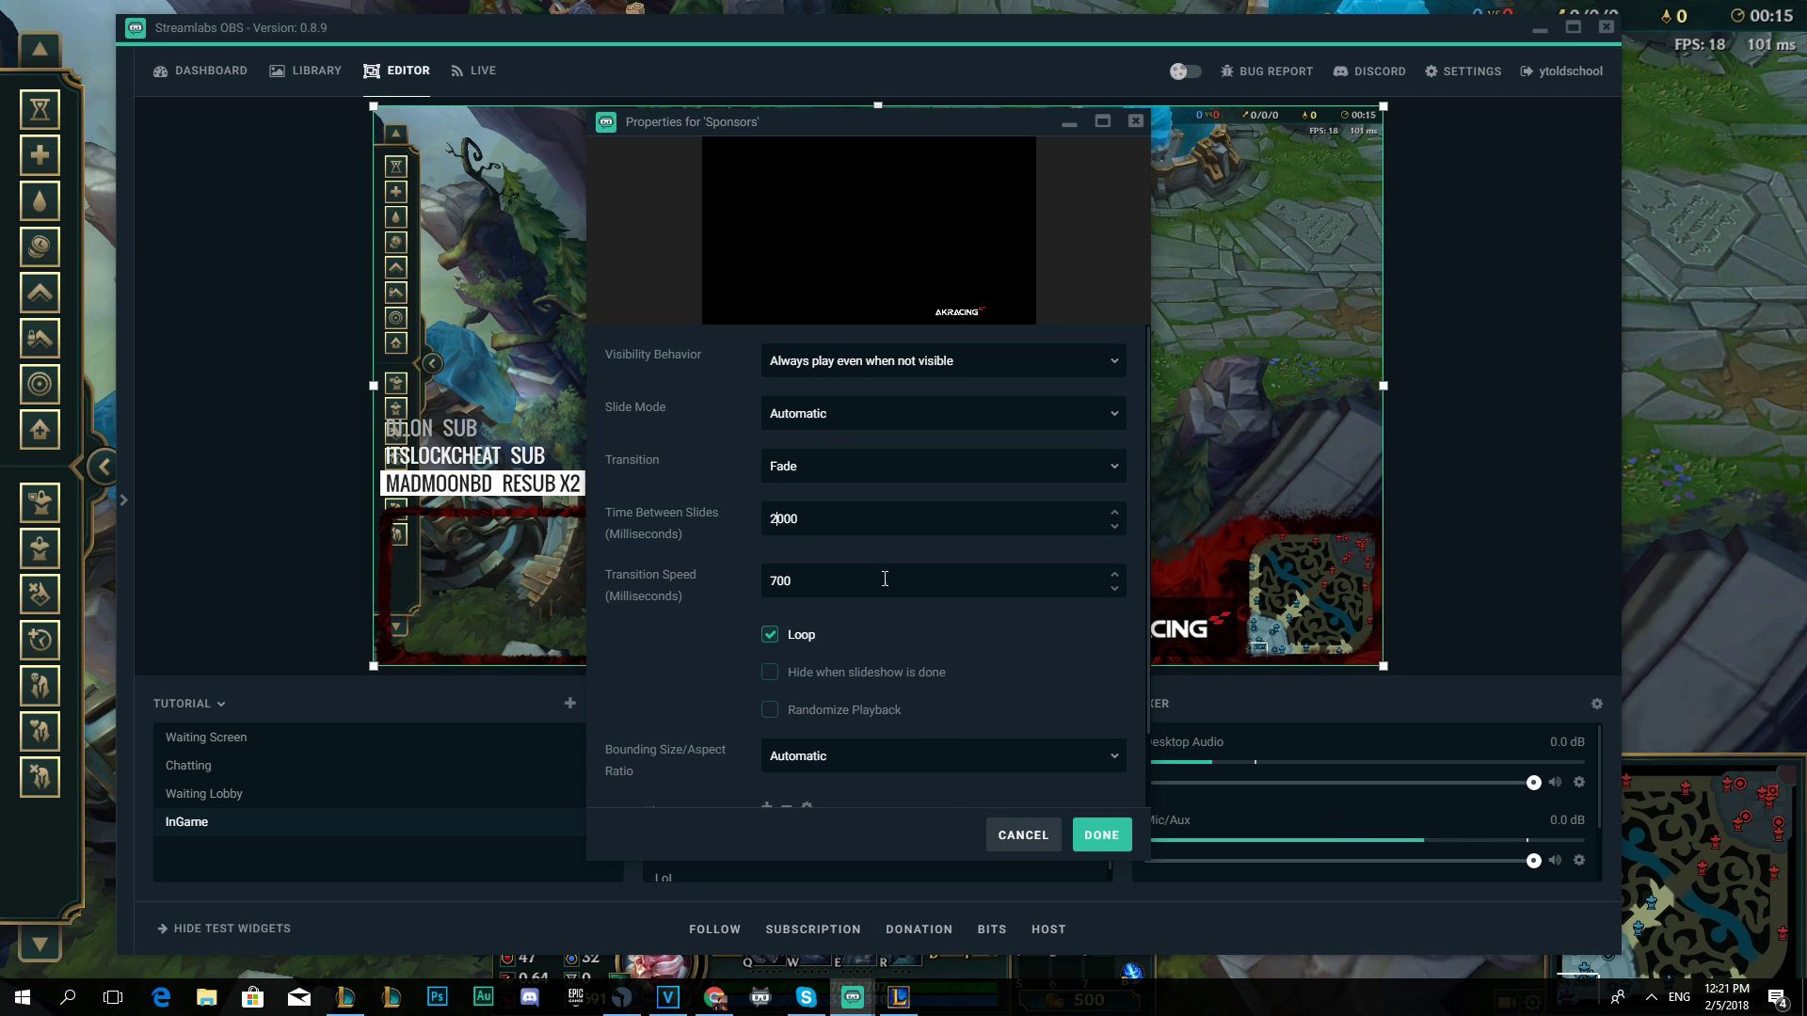
left_click(1096, 836)
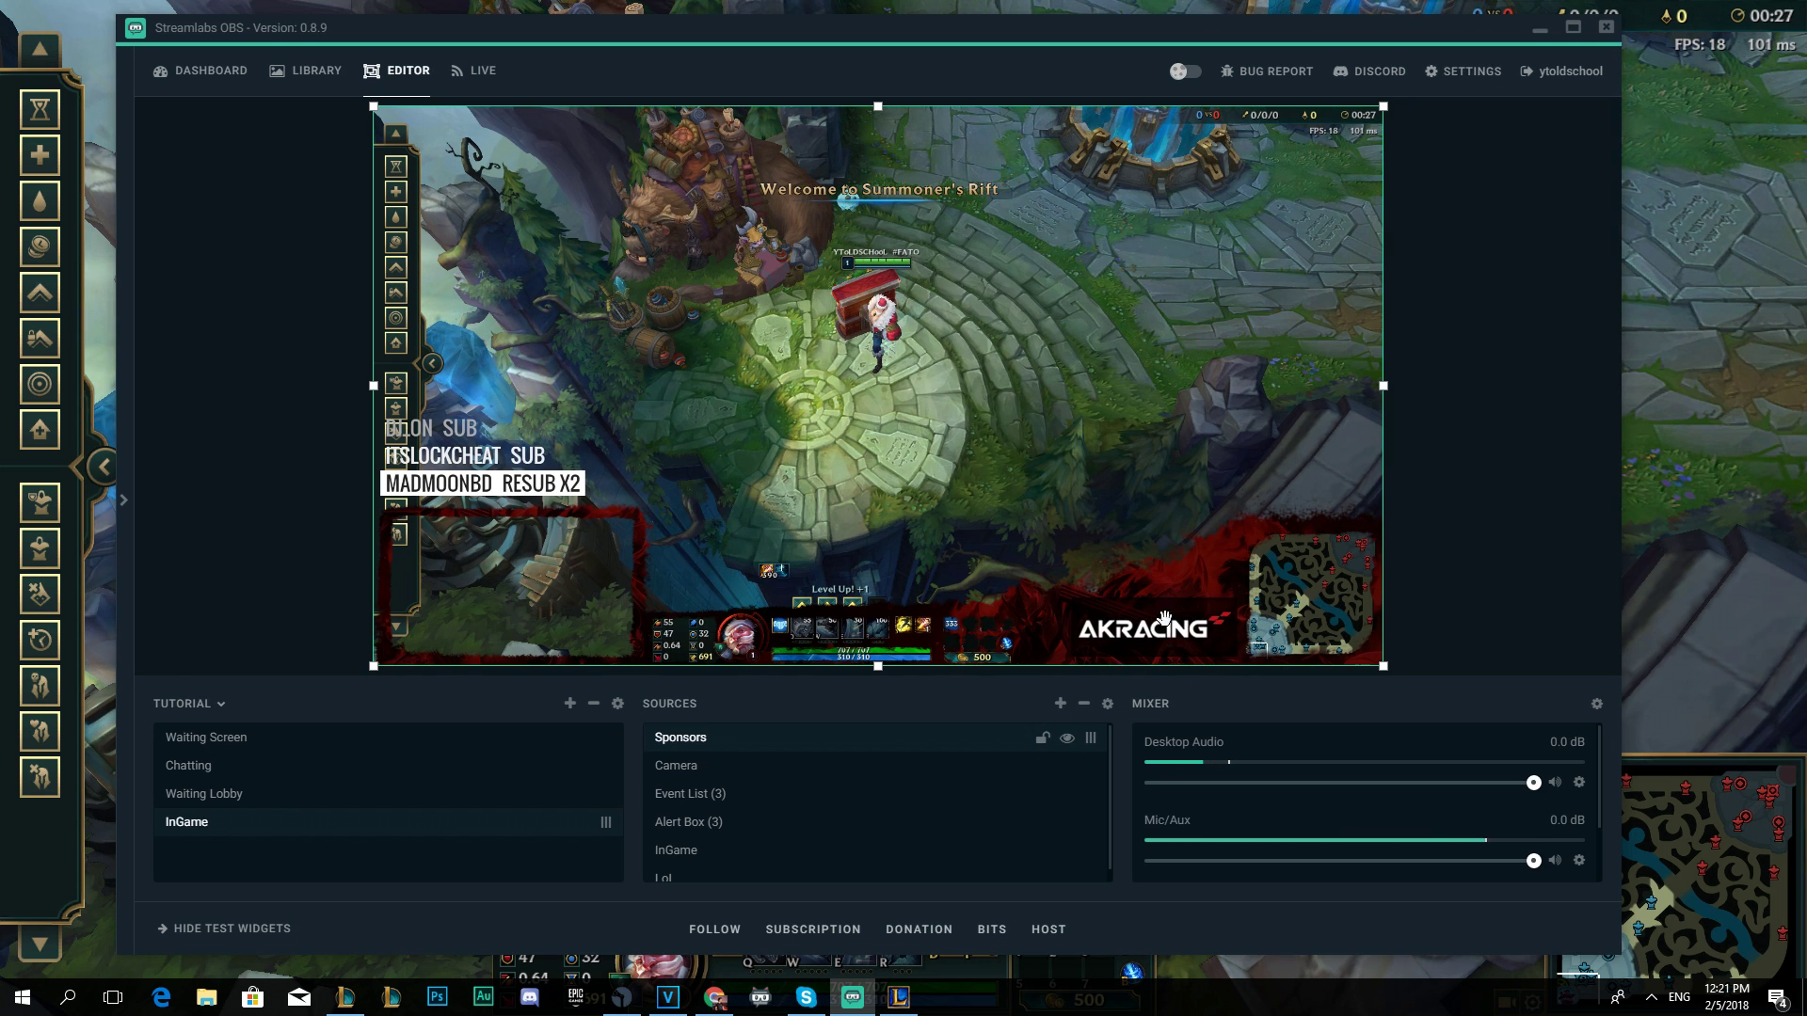
Select the InGame scene's Camera, Sponsors and Alert Box sources in turn, and nudge the Alert Box slightly up at the top of the canvas.
left_click(1049, 766)
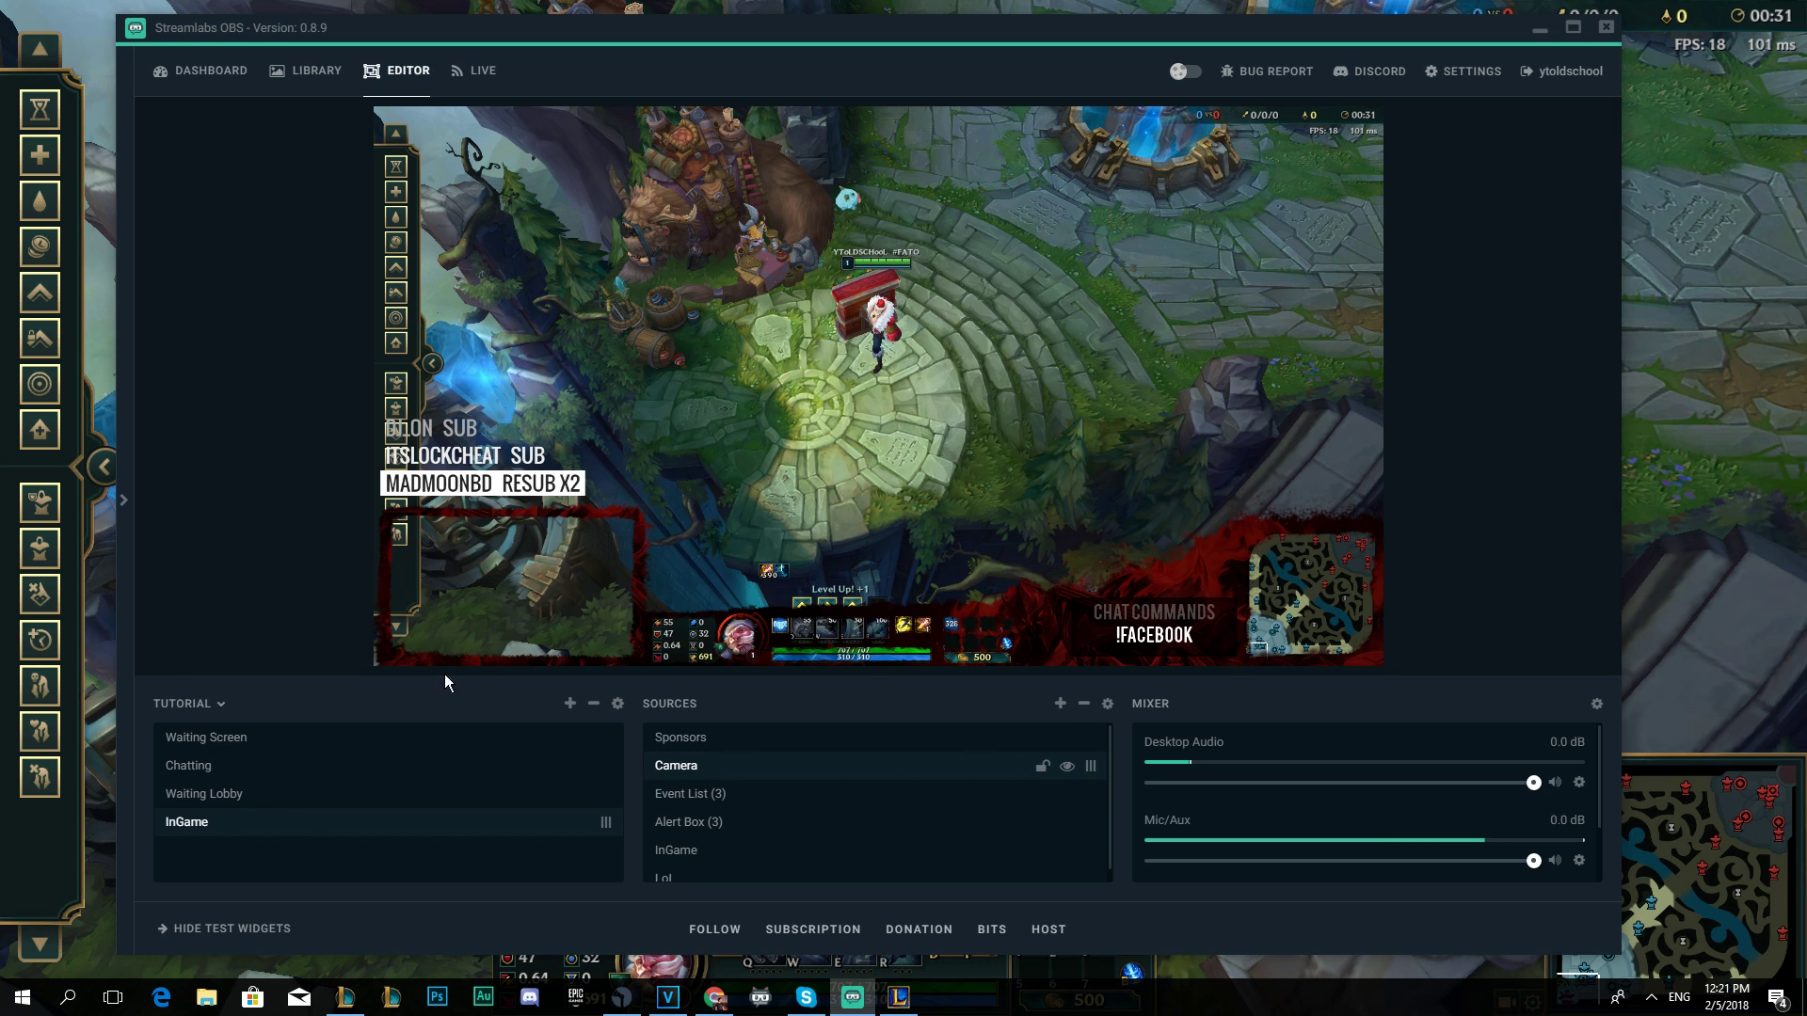
left_click(483, 483)
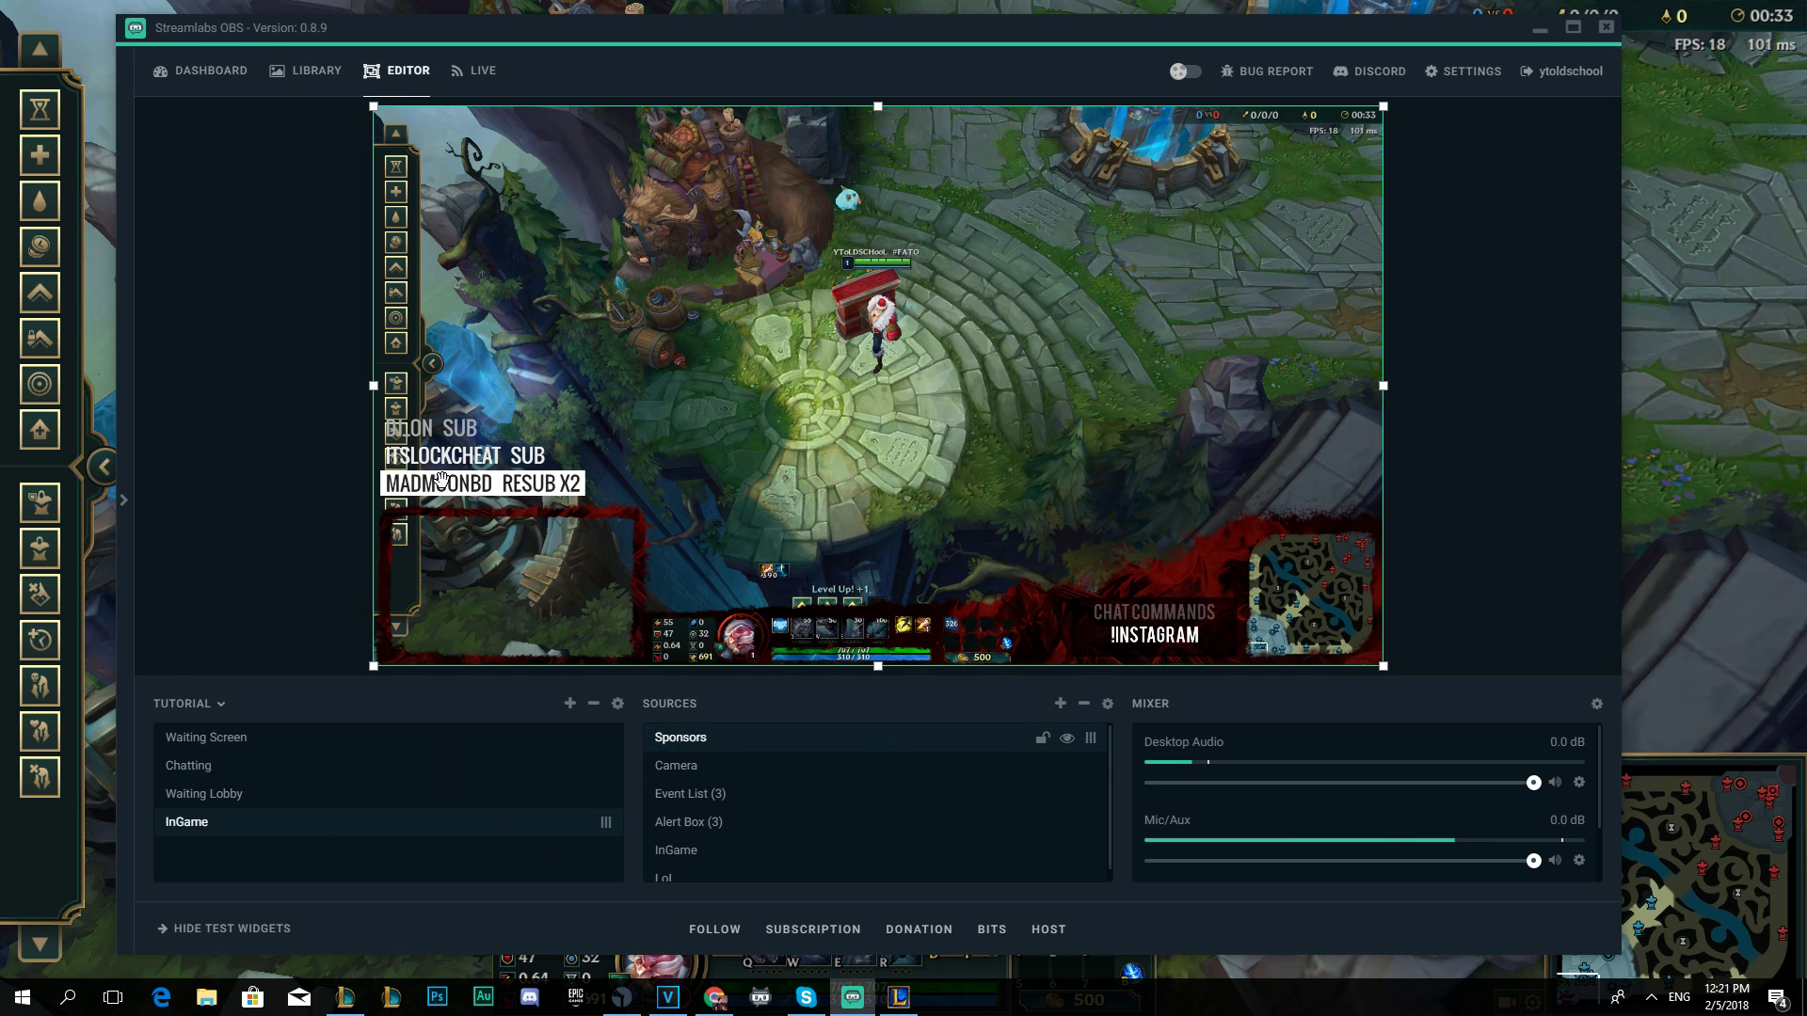
left_click(746, 823)
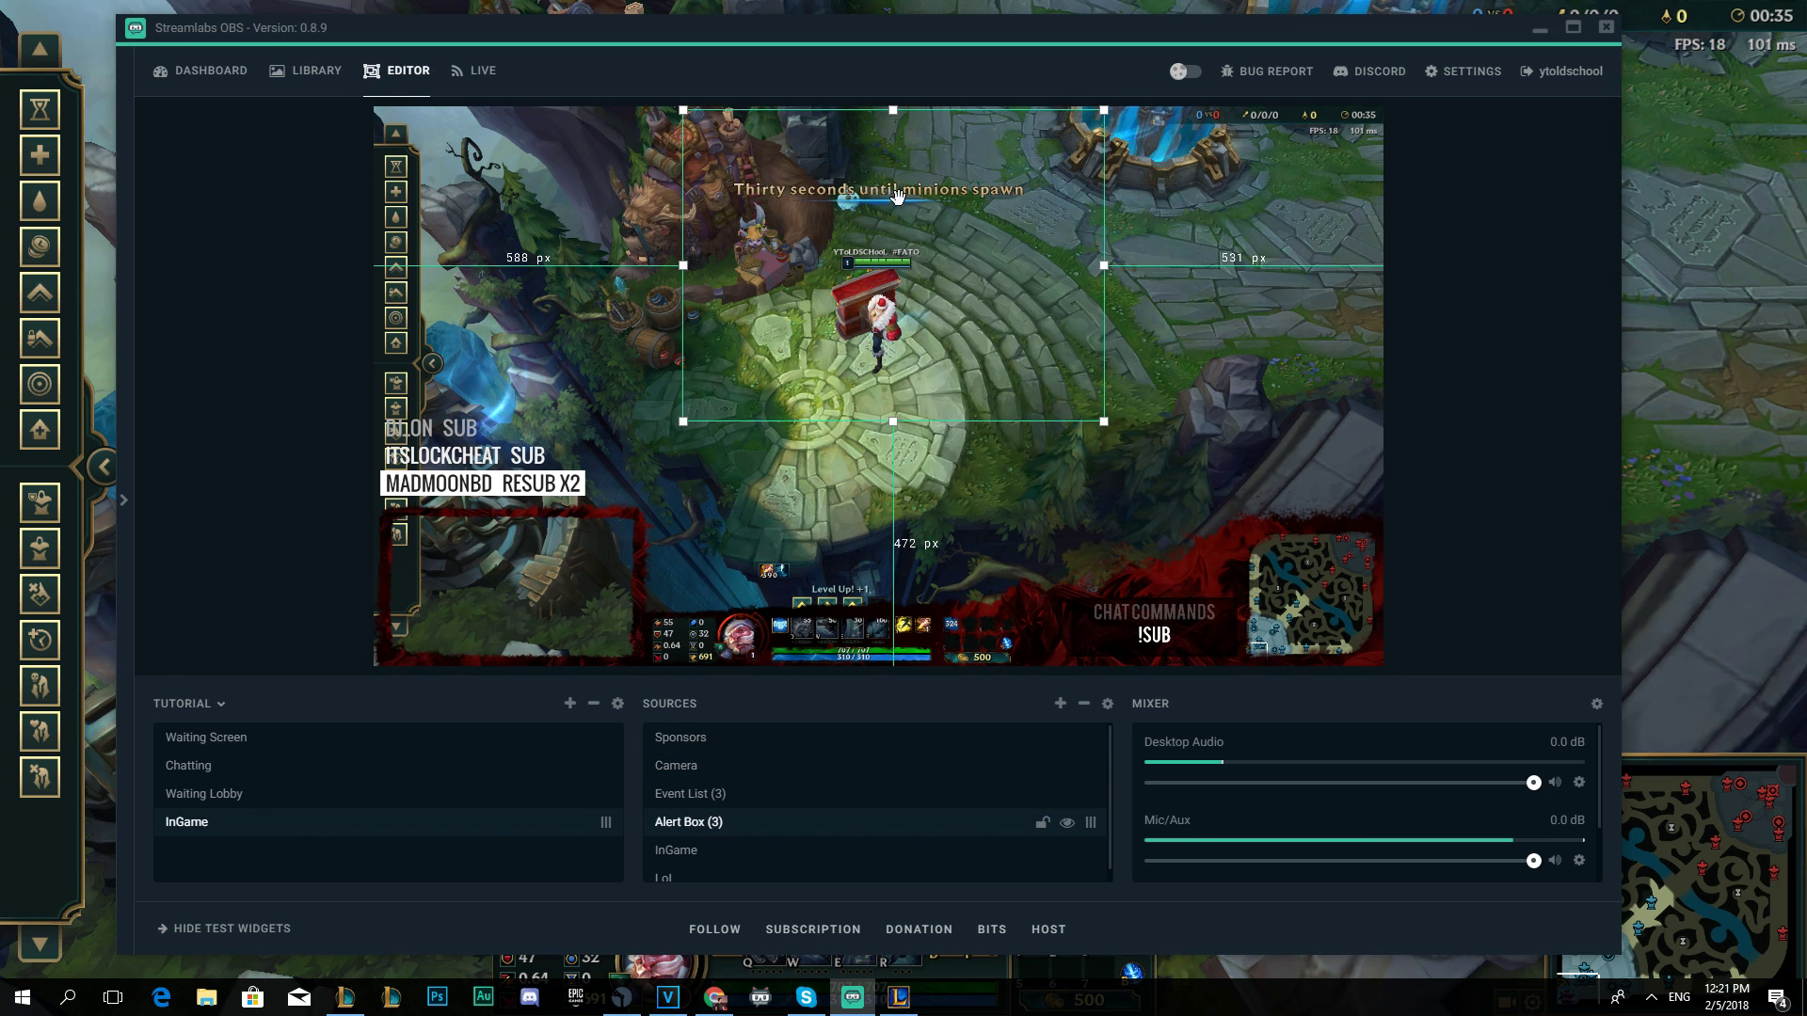
left_click_drag(912, 280, 911, 278)
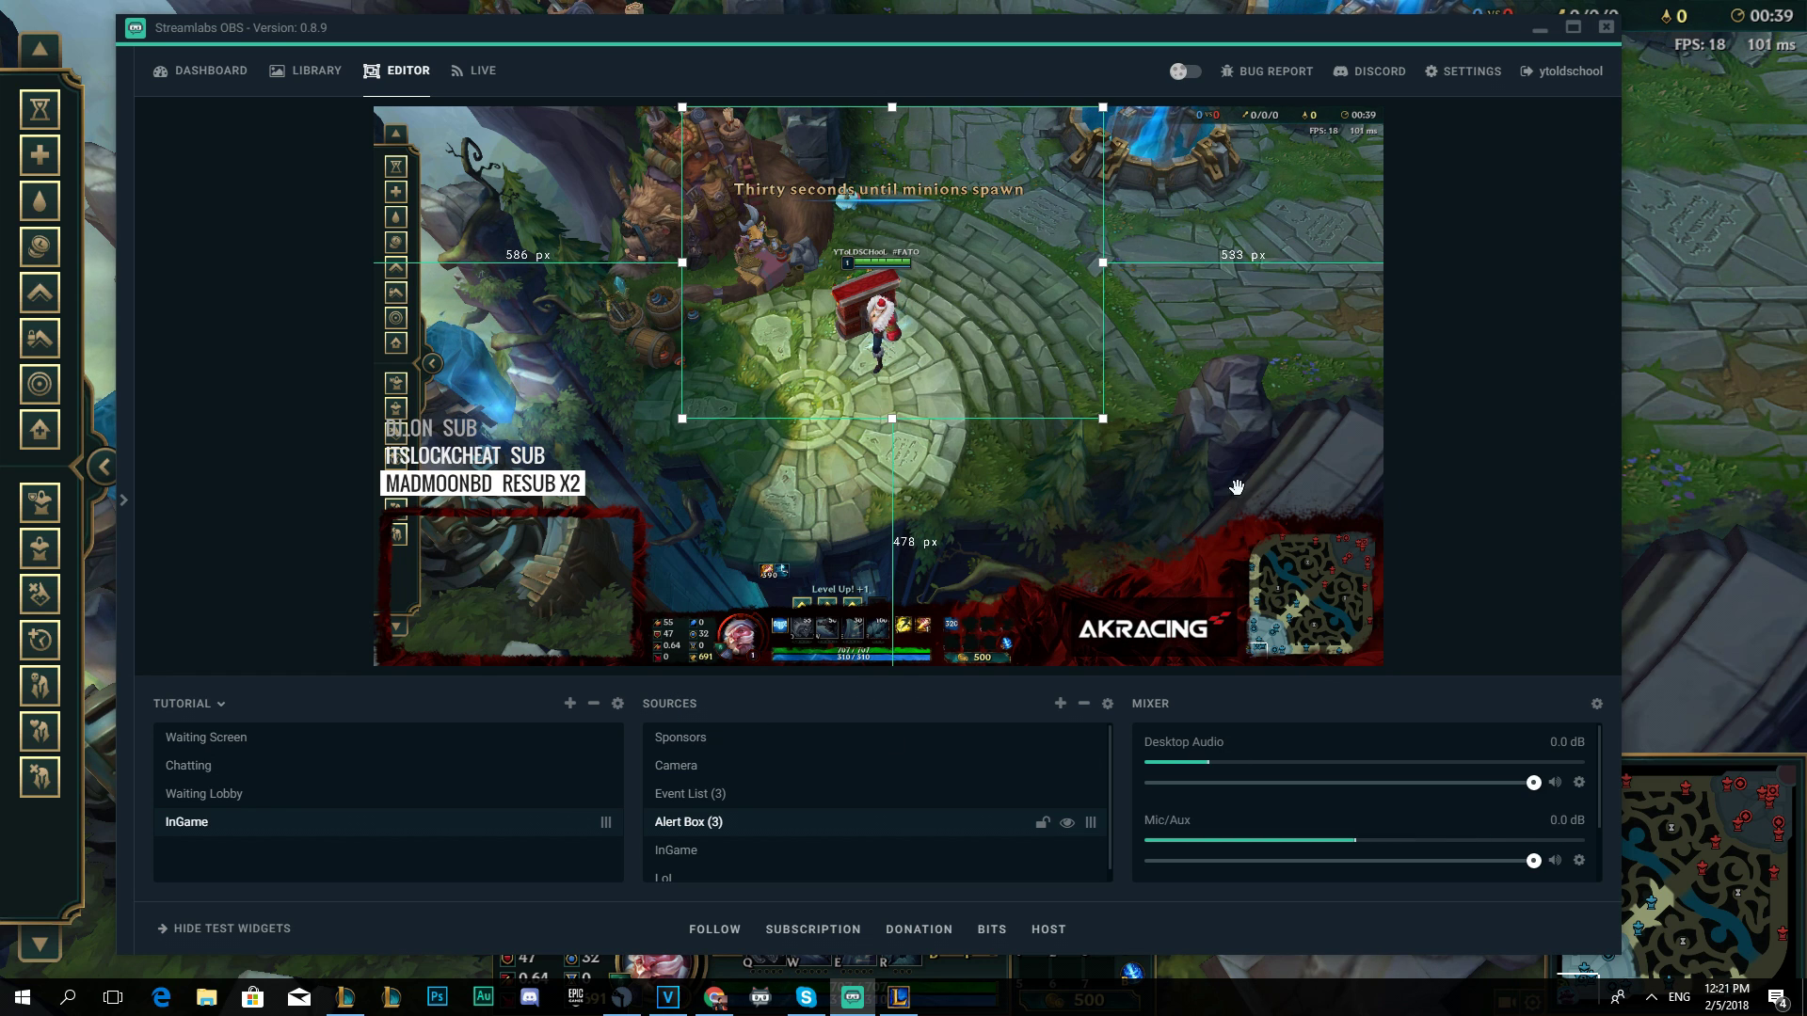
left_click(1019, 531)
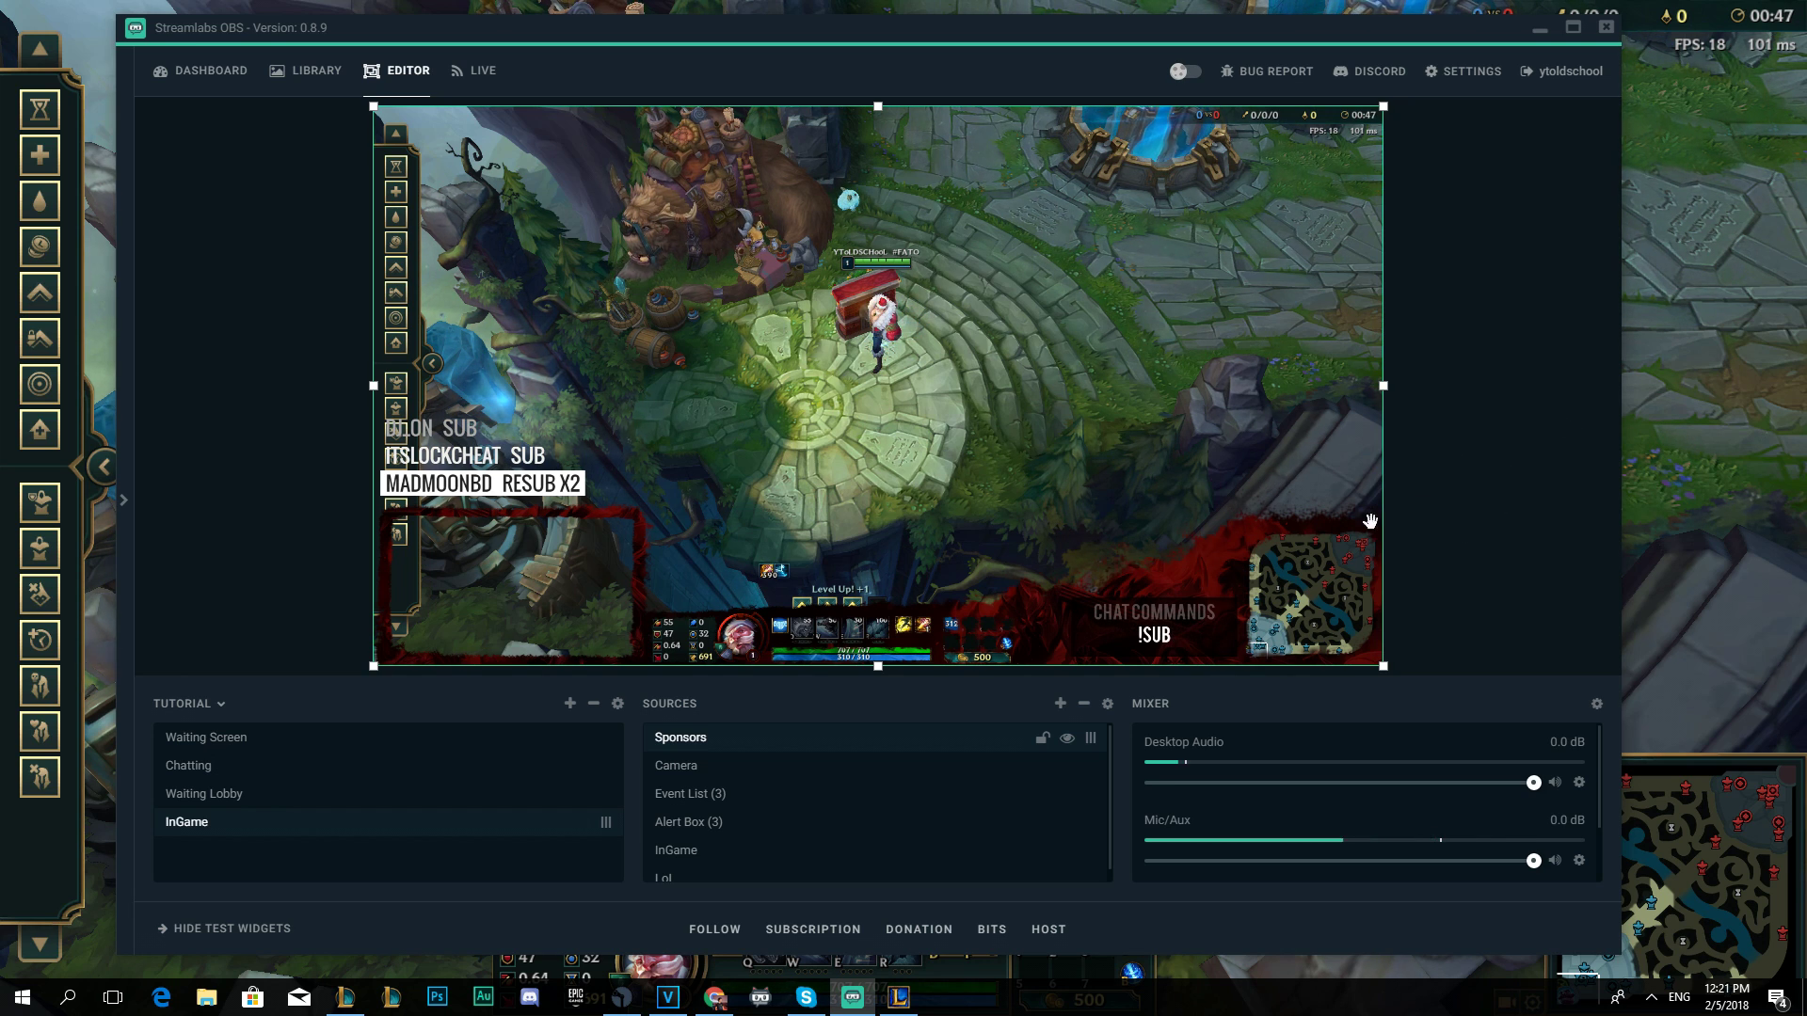
Check how the Waiting Lobby scene captures the League of Legends client by bringing the client up and returning to Streamlabs OBS.
scroll(820, 860, "down", 1)
scroll(821, 859, "down", 1)
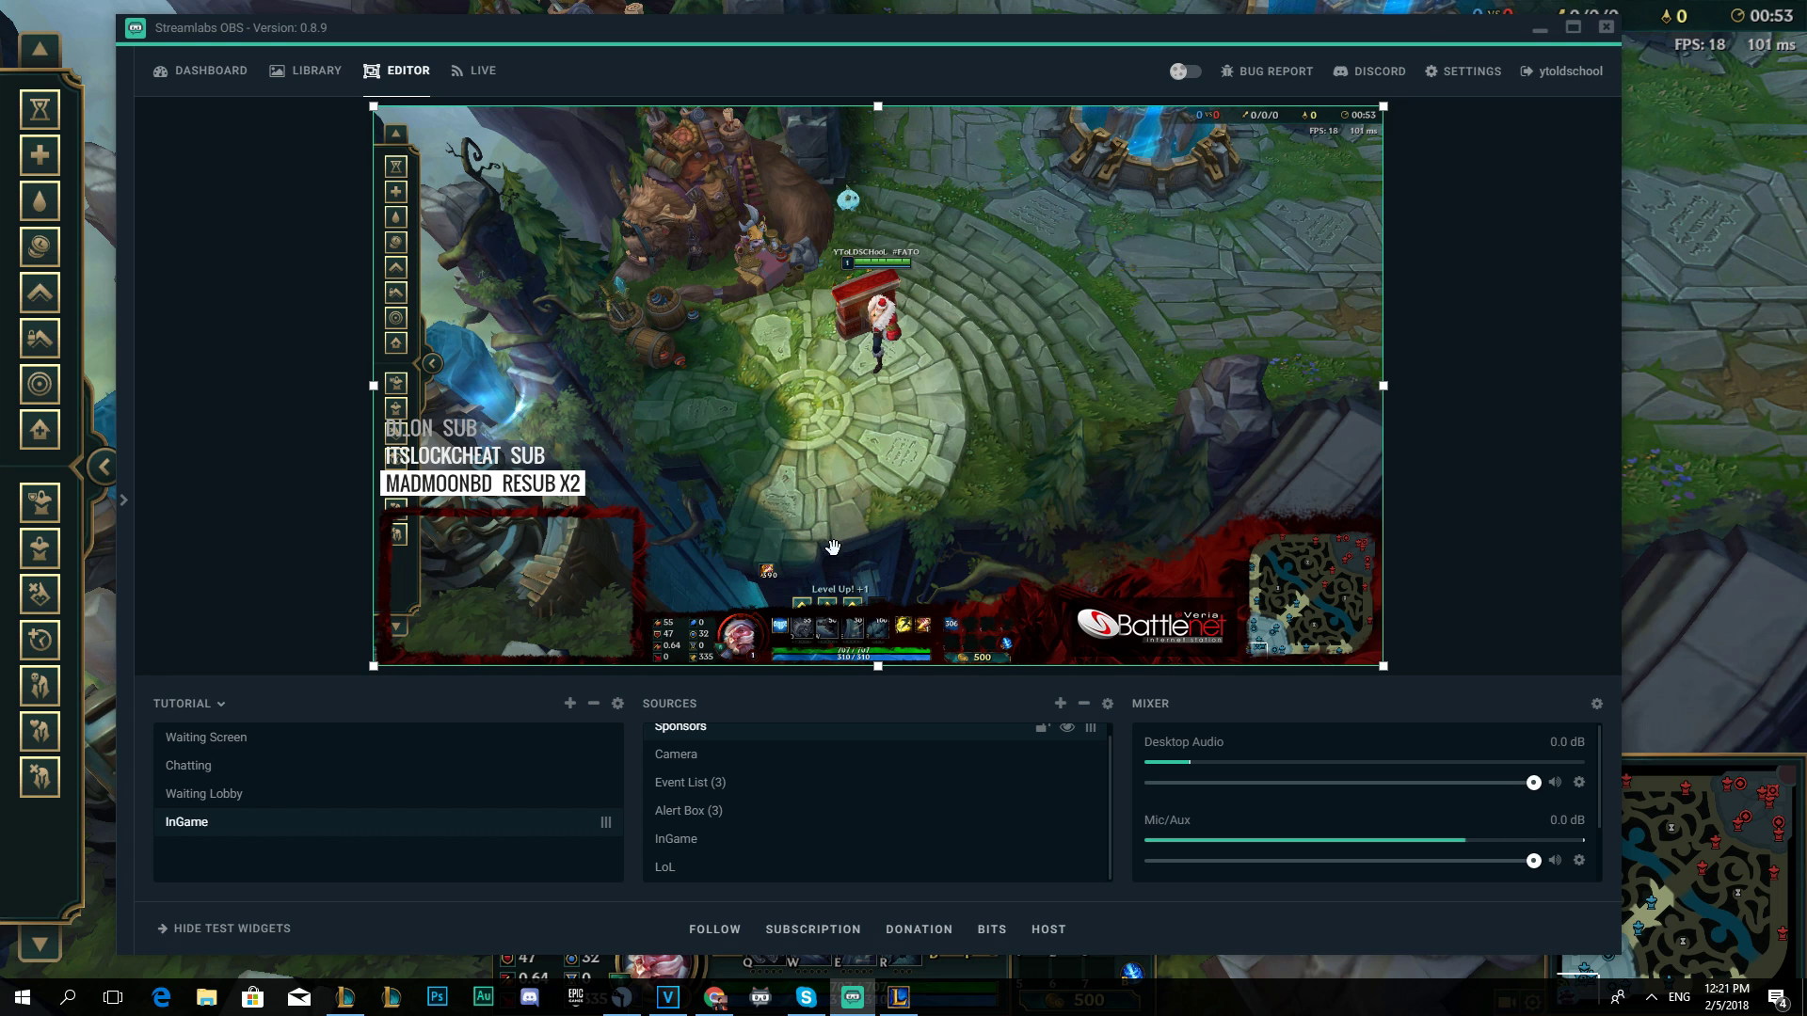
left_click(472, 798)
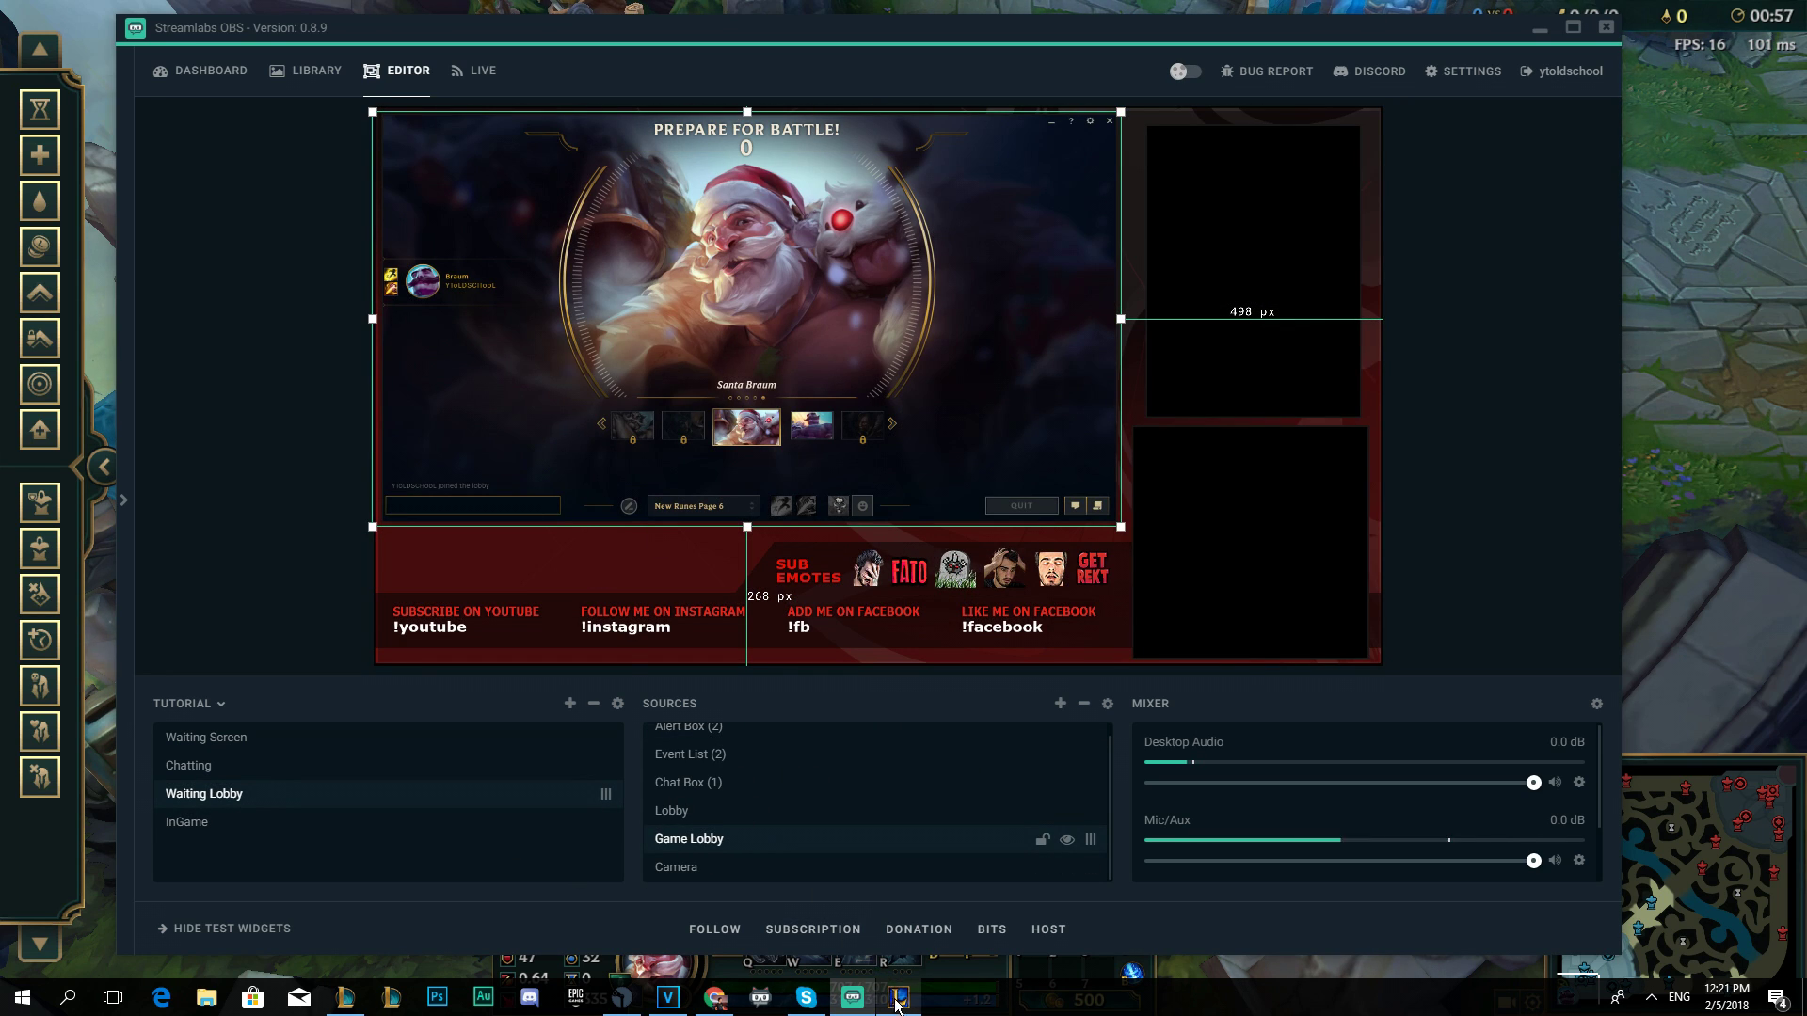
left_click(345, 997)
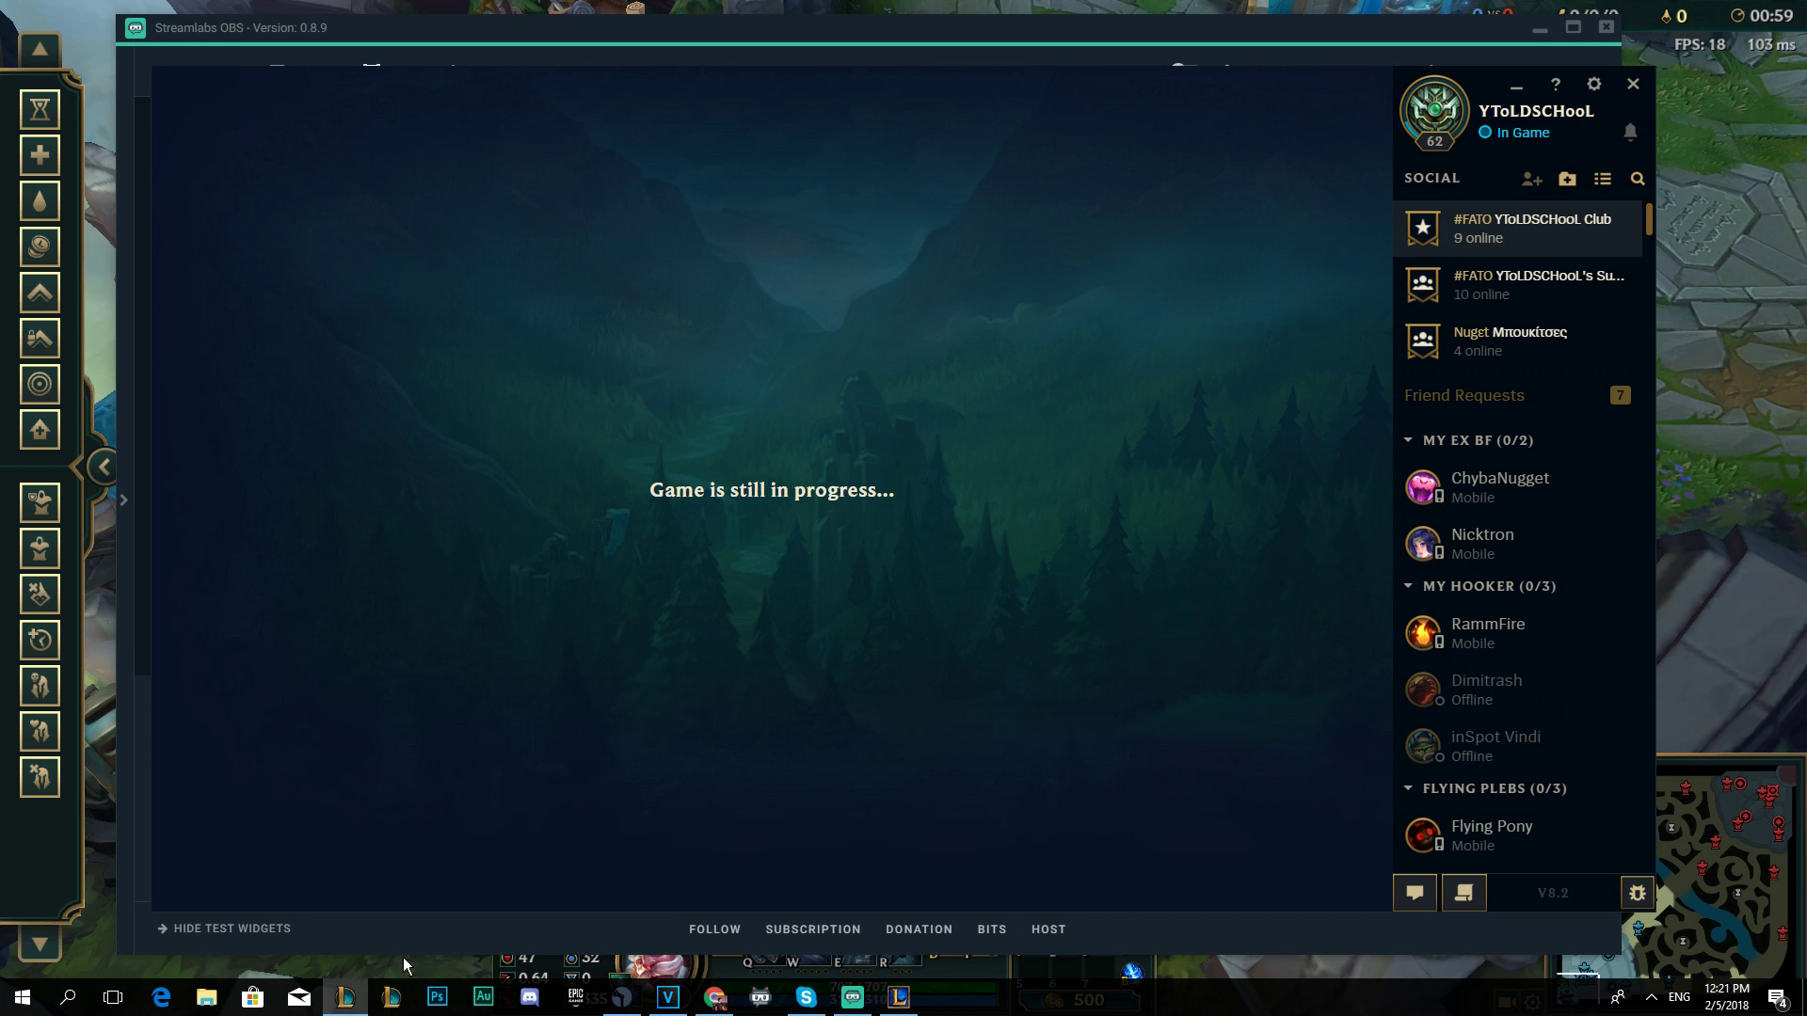
left_click(710, 87)
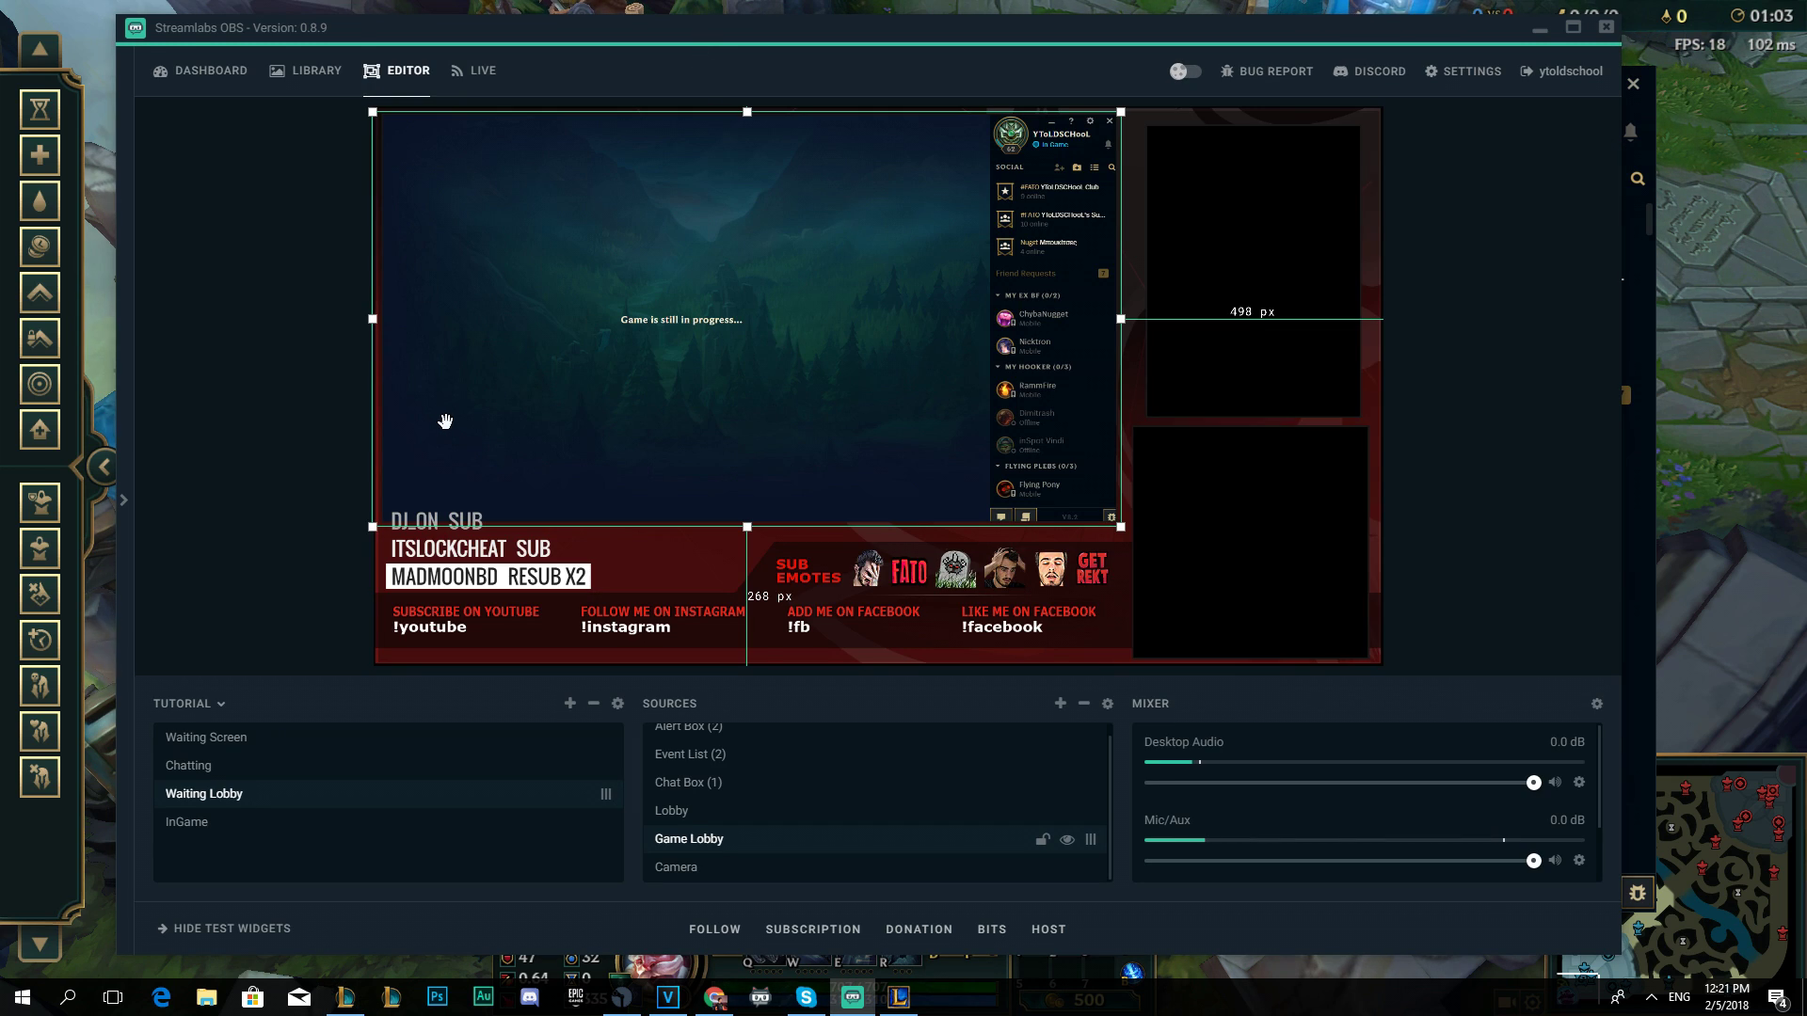
Switch to the InGame scene and delete its LoL source.
left_click(391, 820)
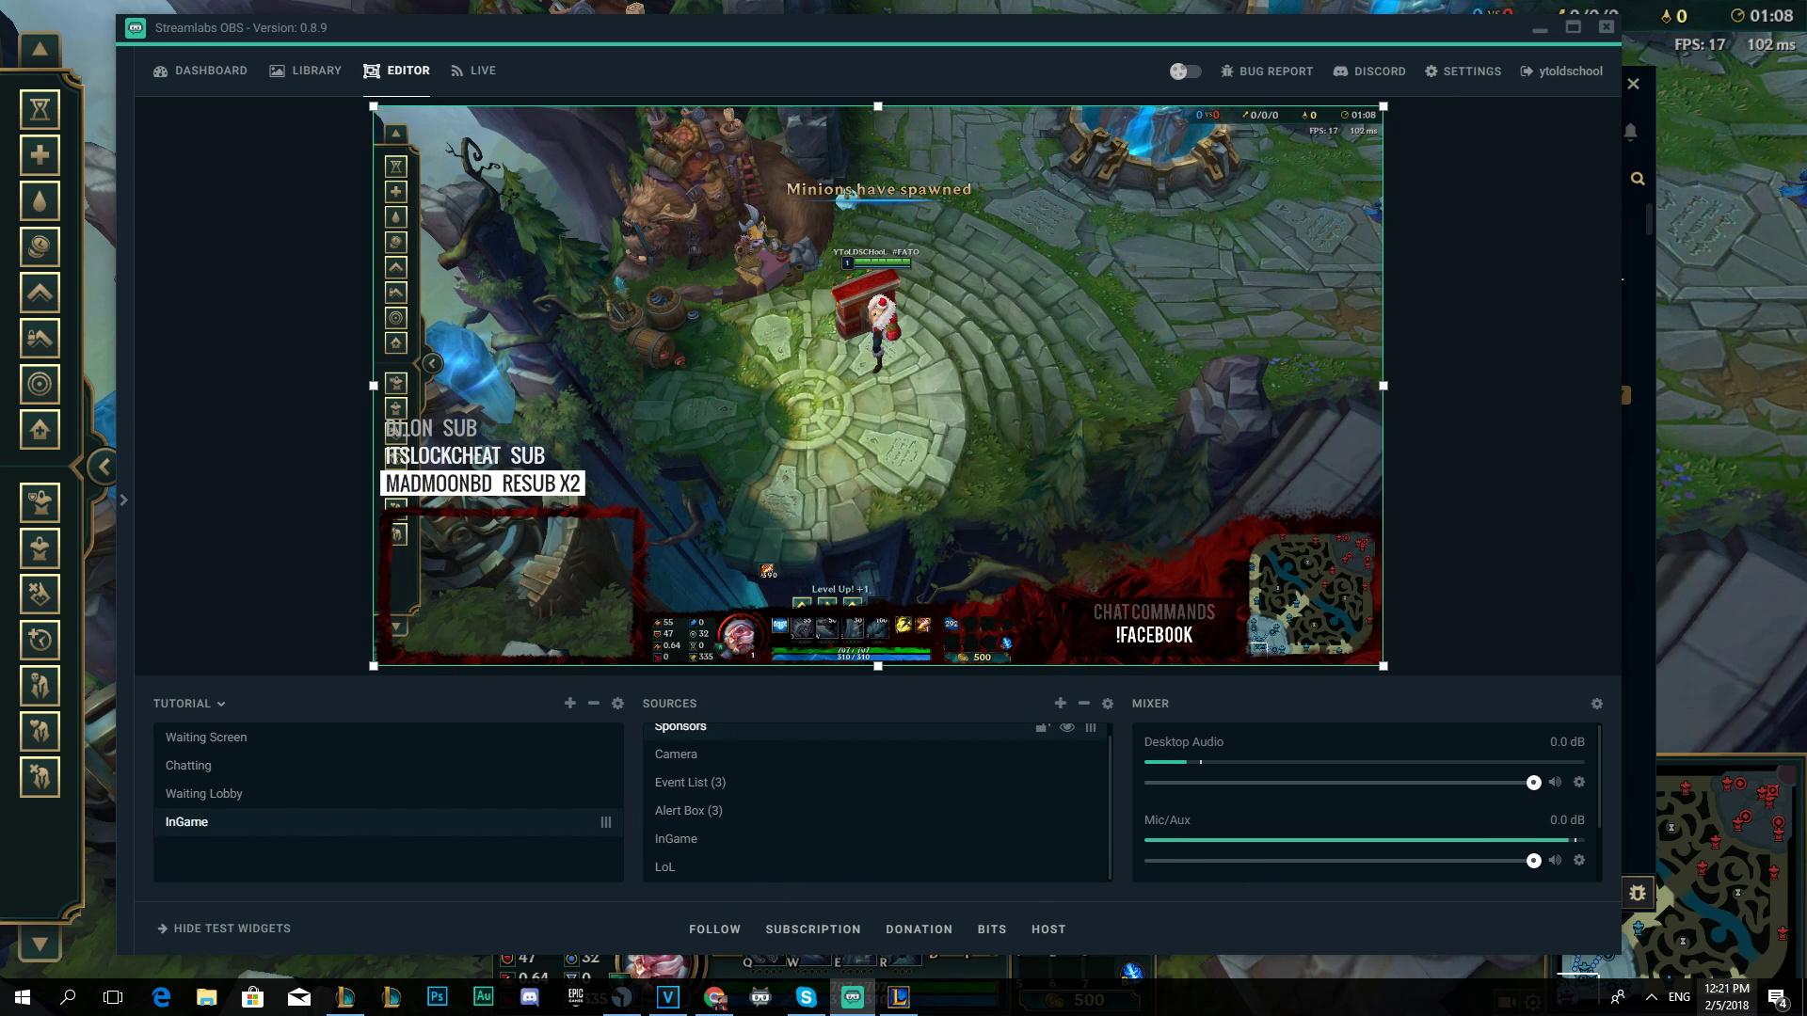
left_click(971, 867)
key("Delete")
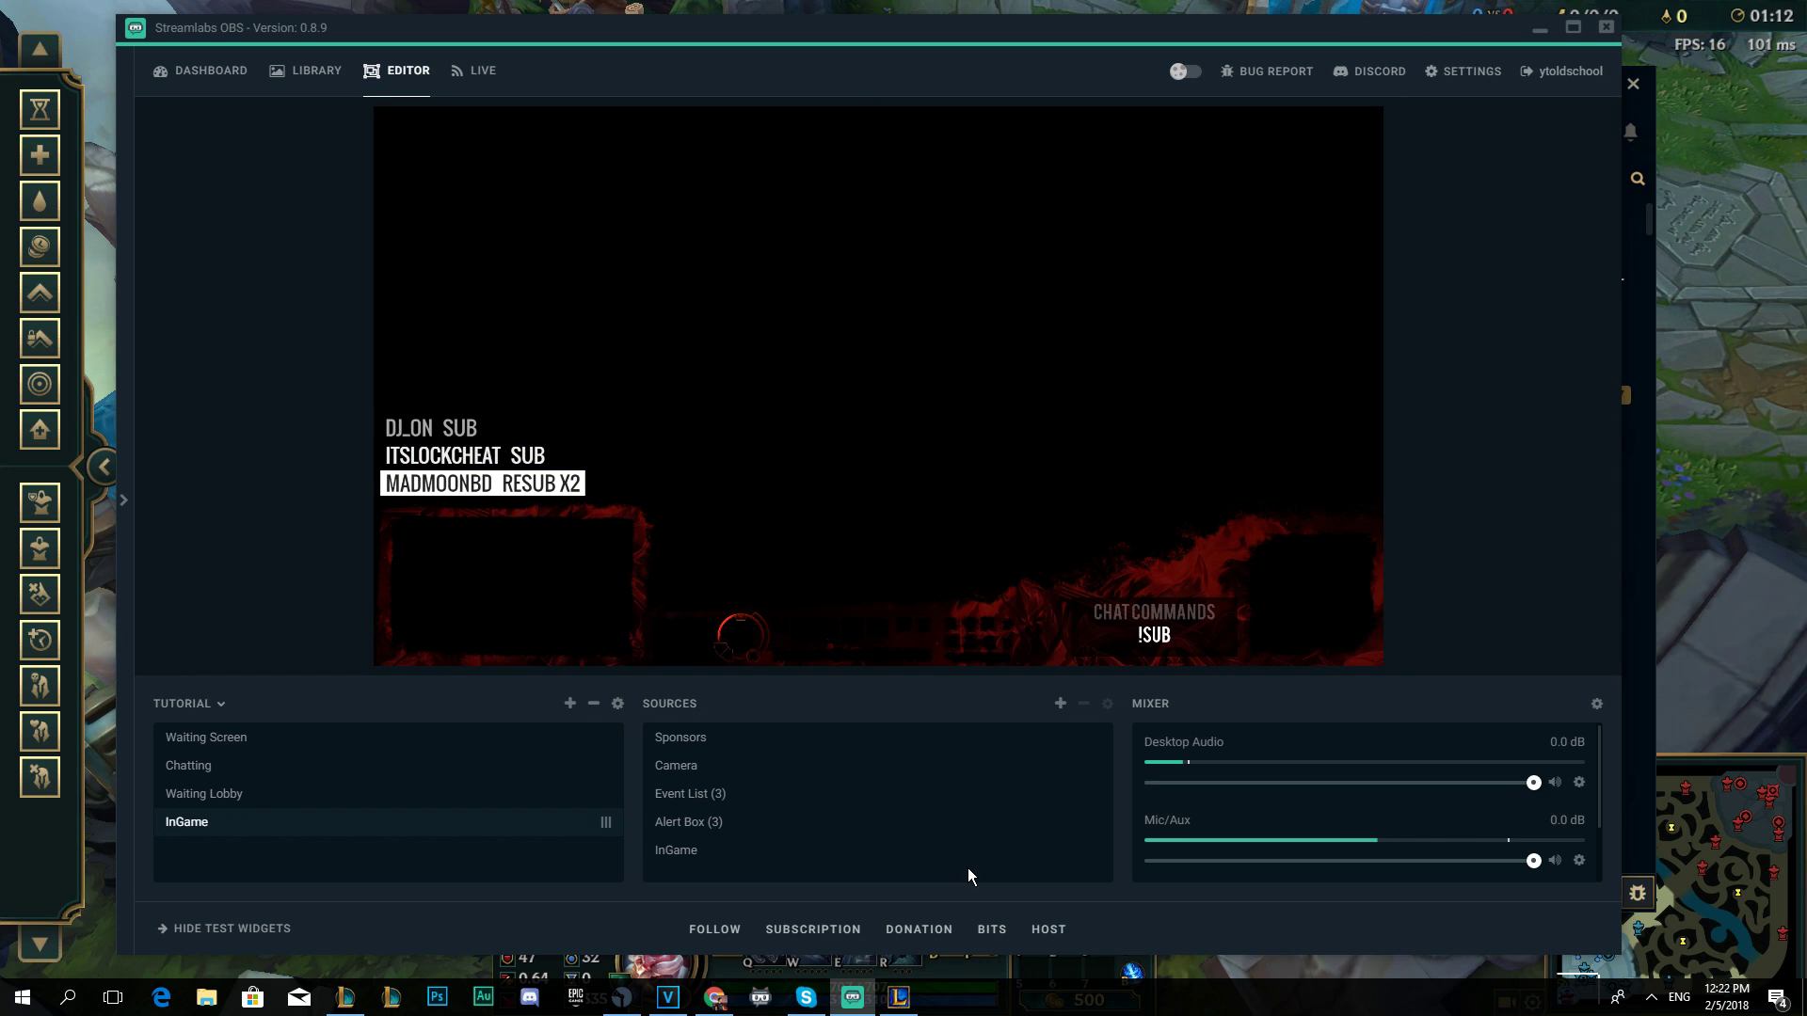
Add a Game Capture source named LoL to the InGame scene.
left_click(1060, 704)
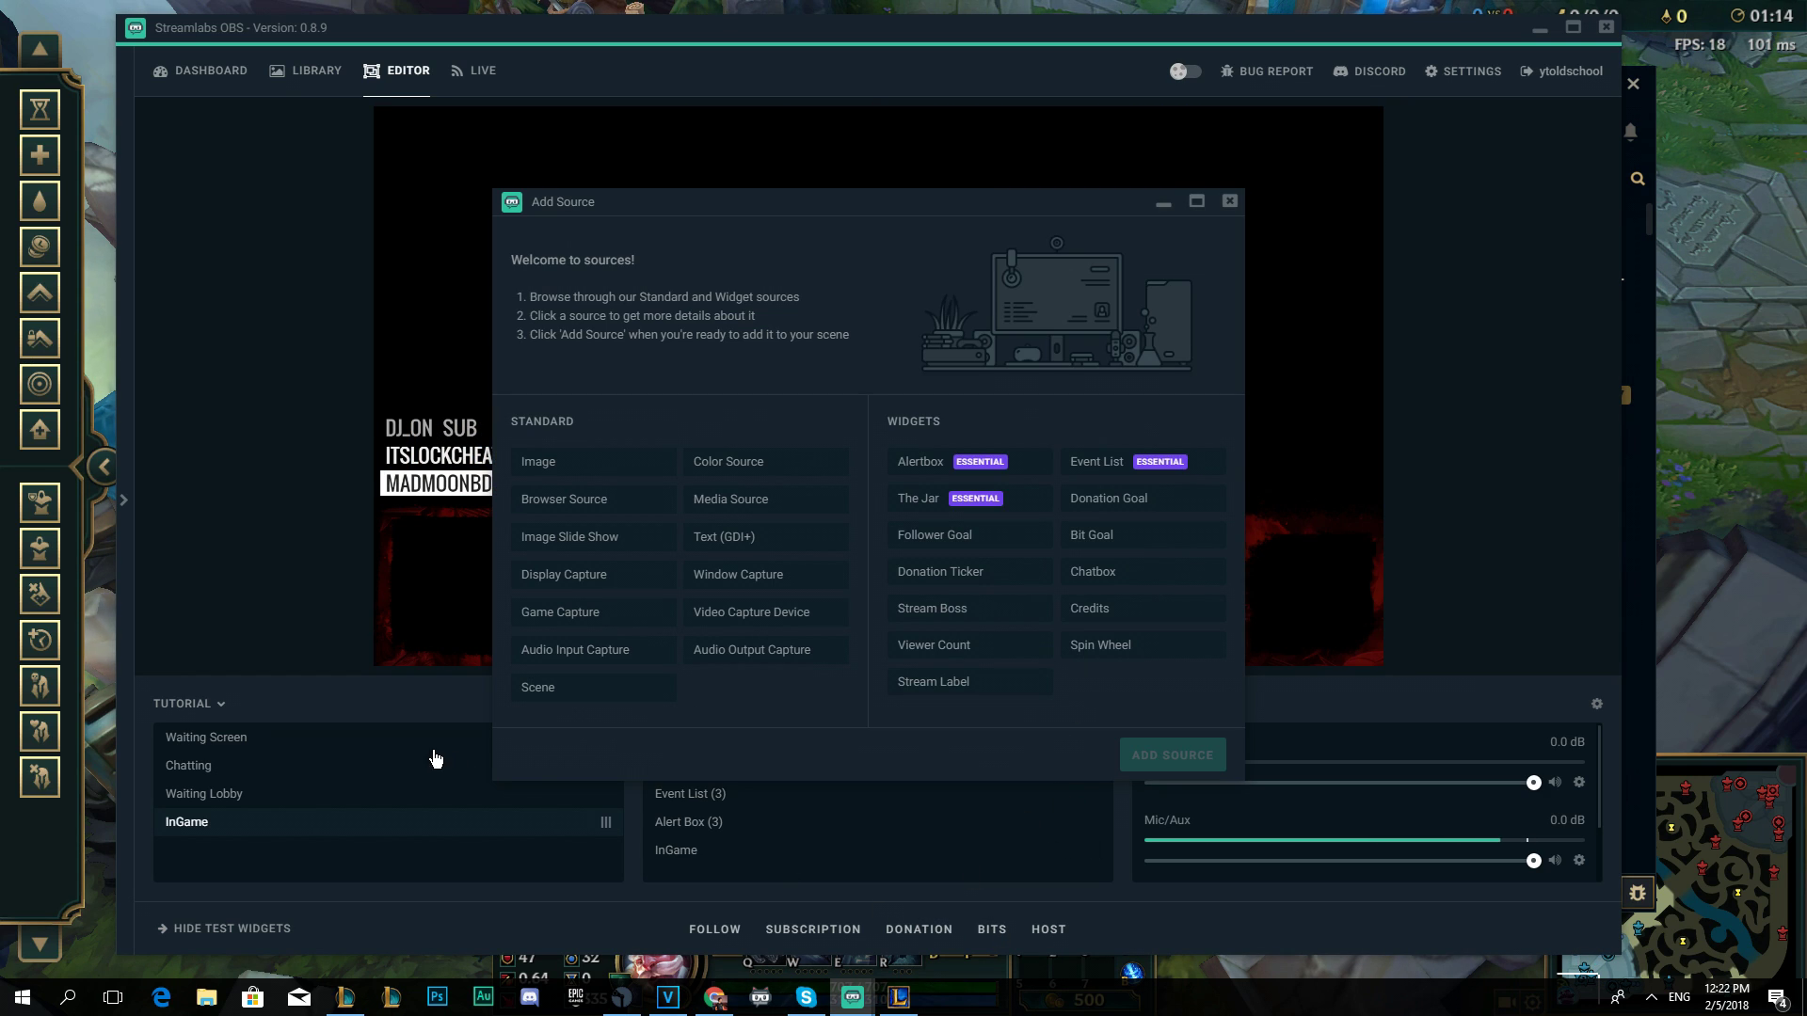
left_click(604, 612)
left_click(1163, 755)
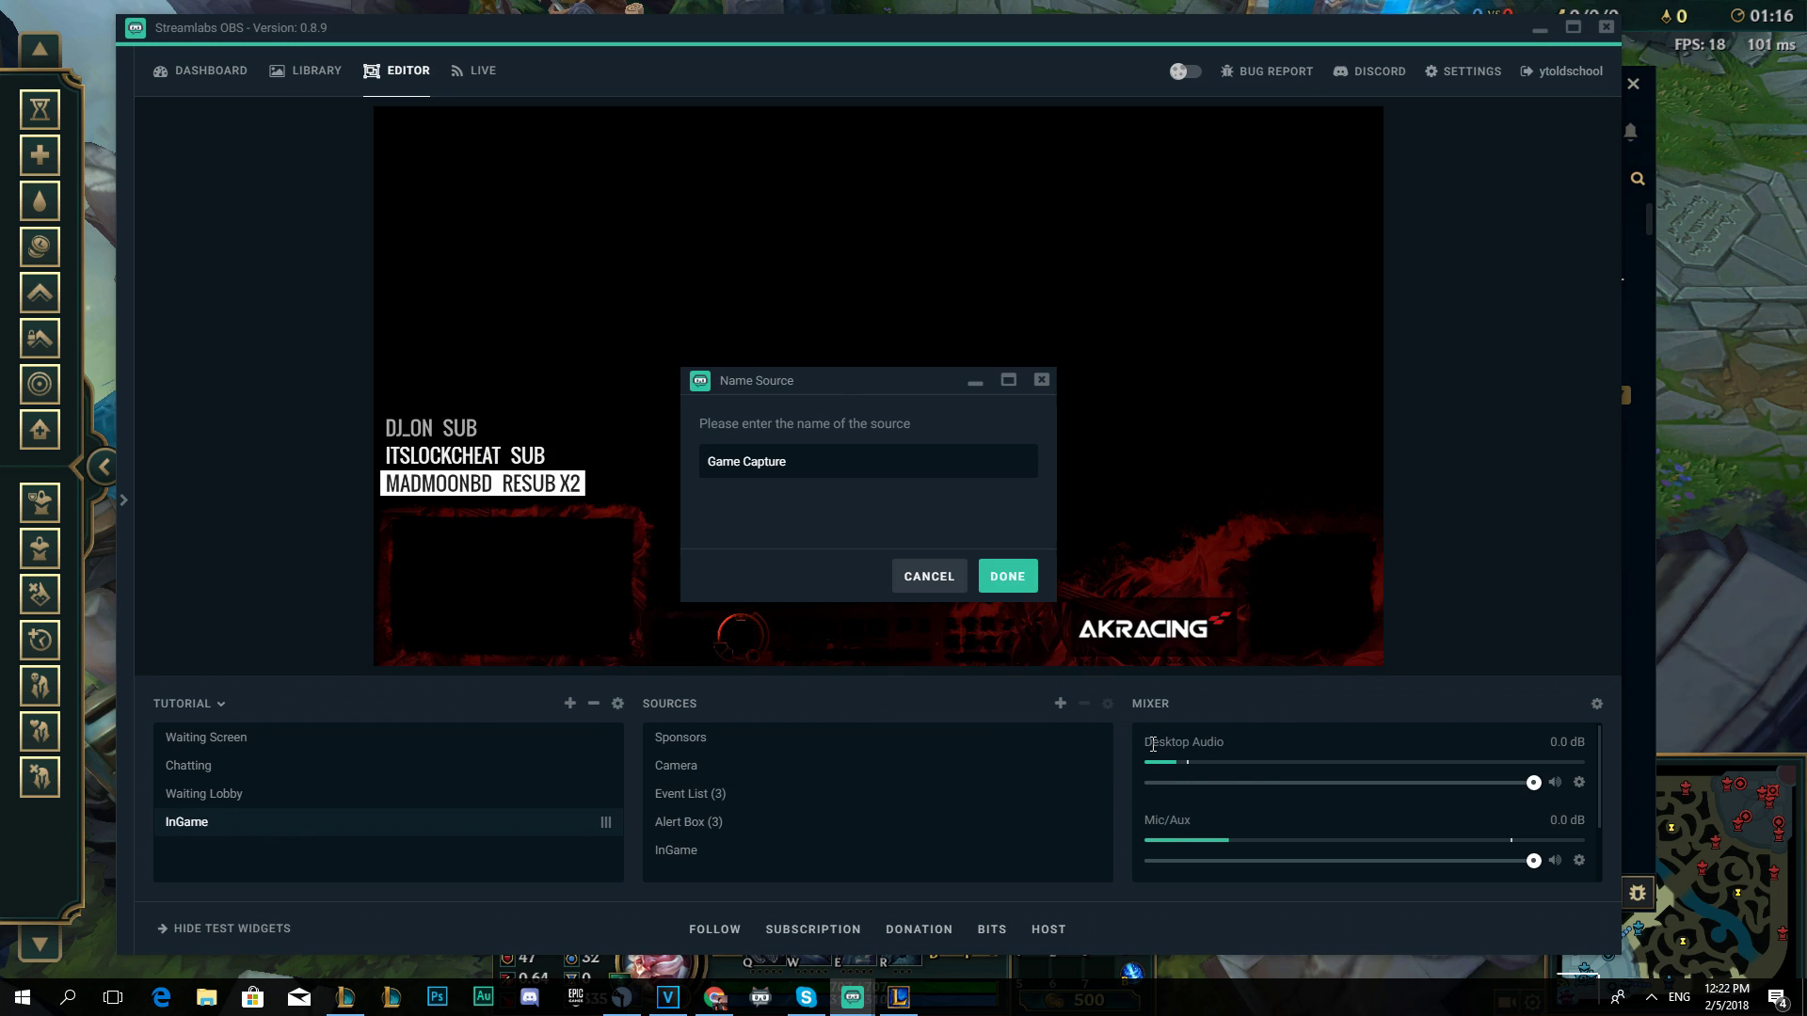
left_click_drag(786, 462, 750, 470)
type("L")
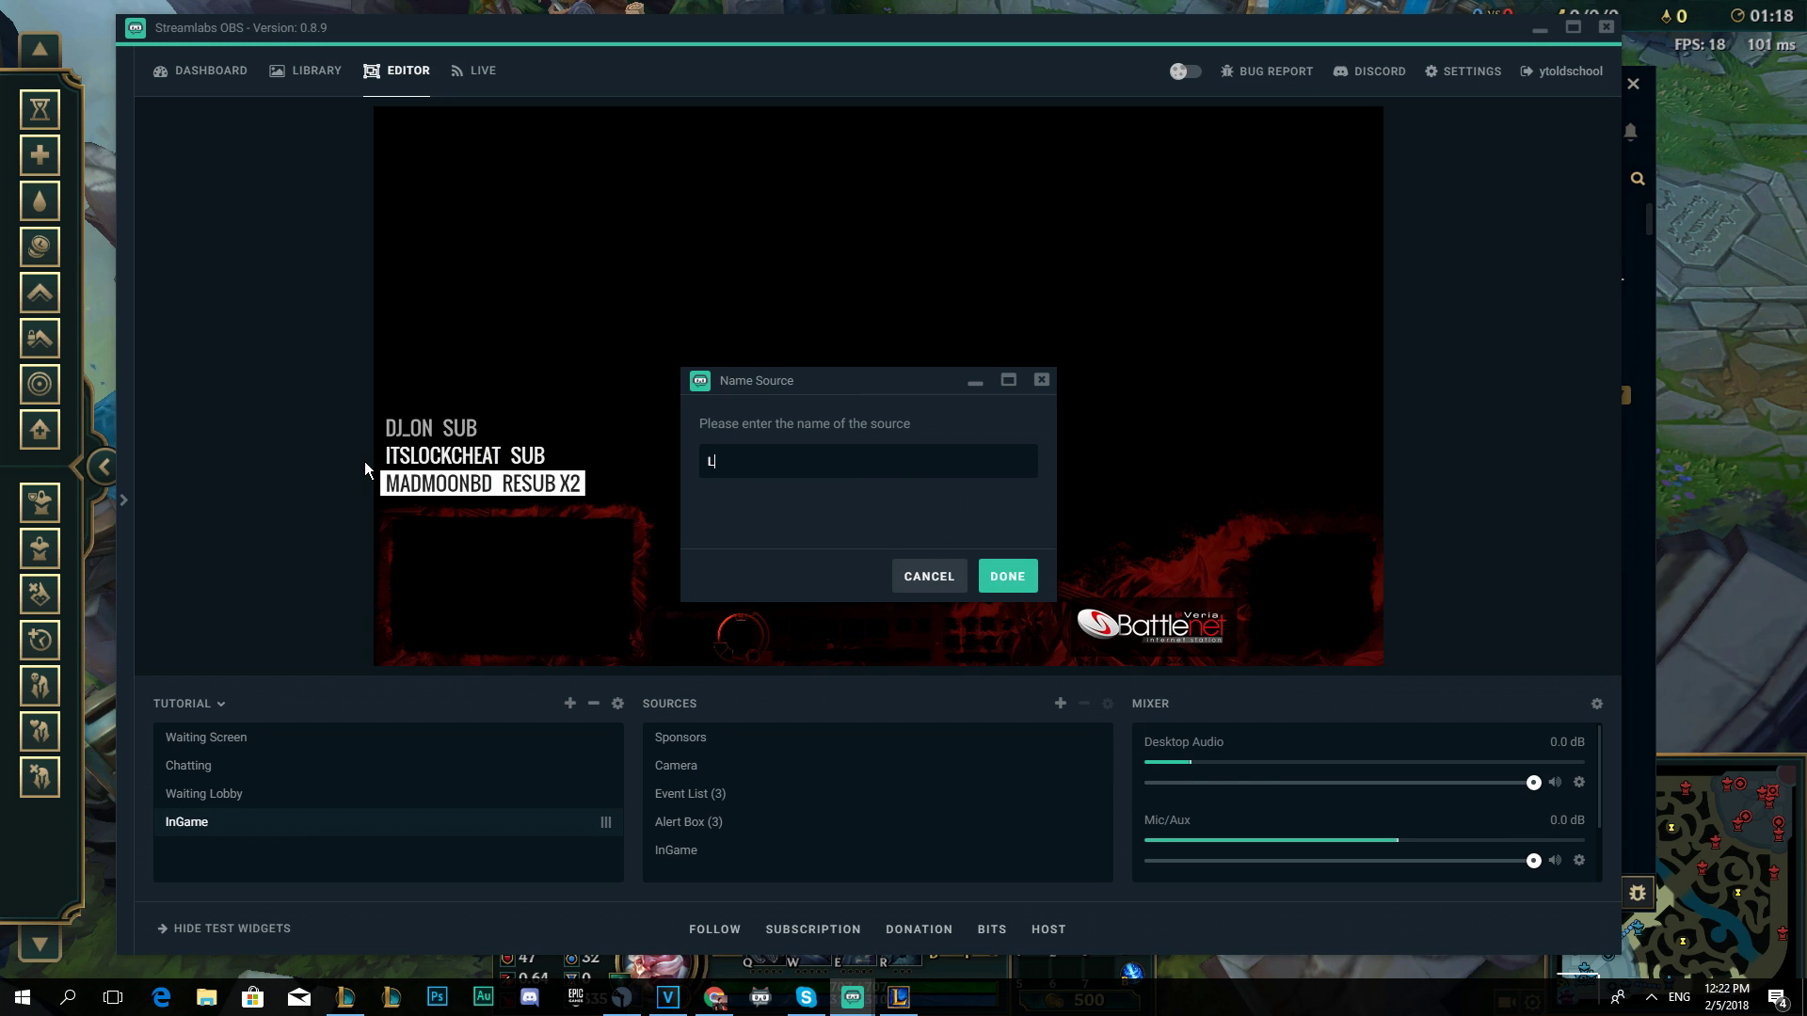
type("oKLL")
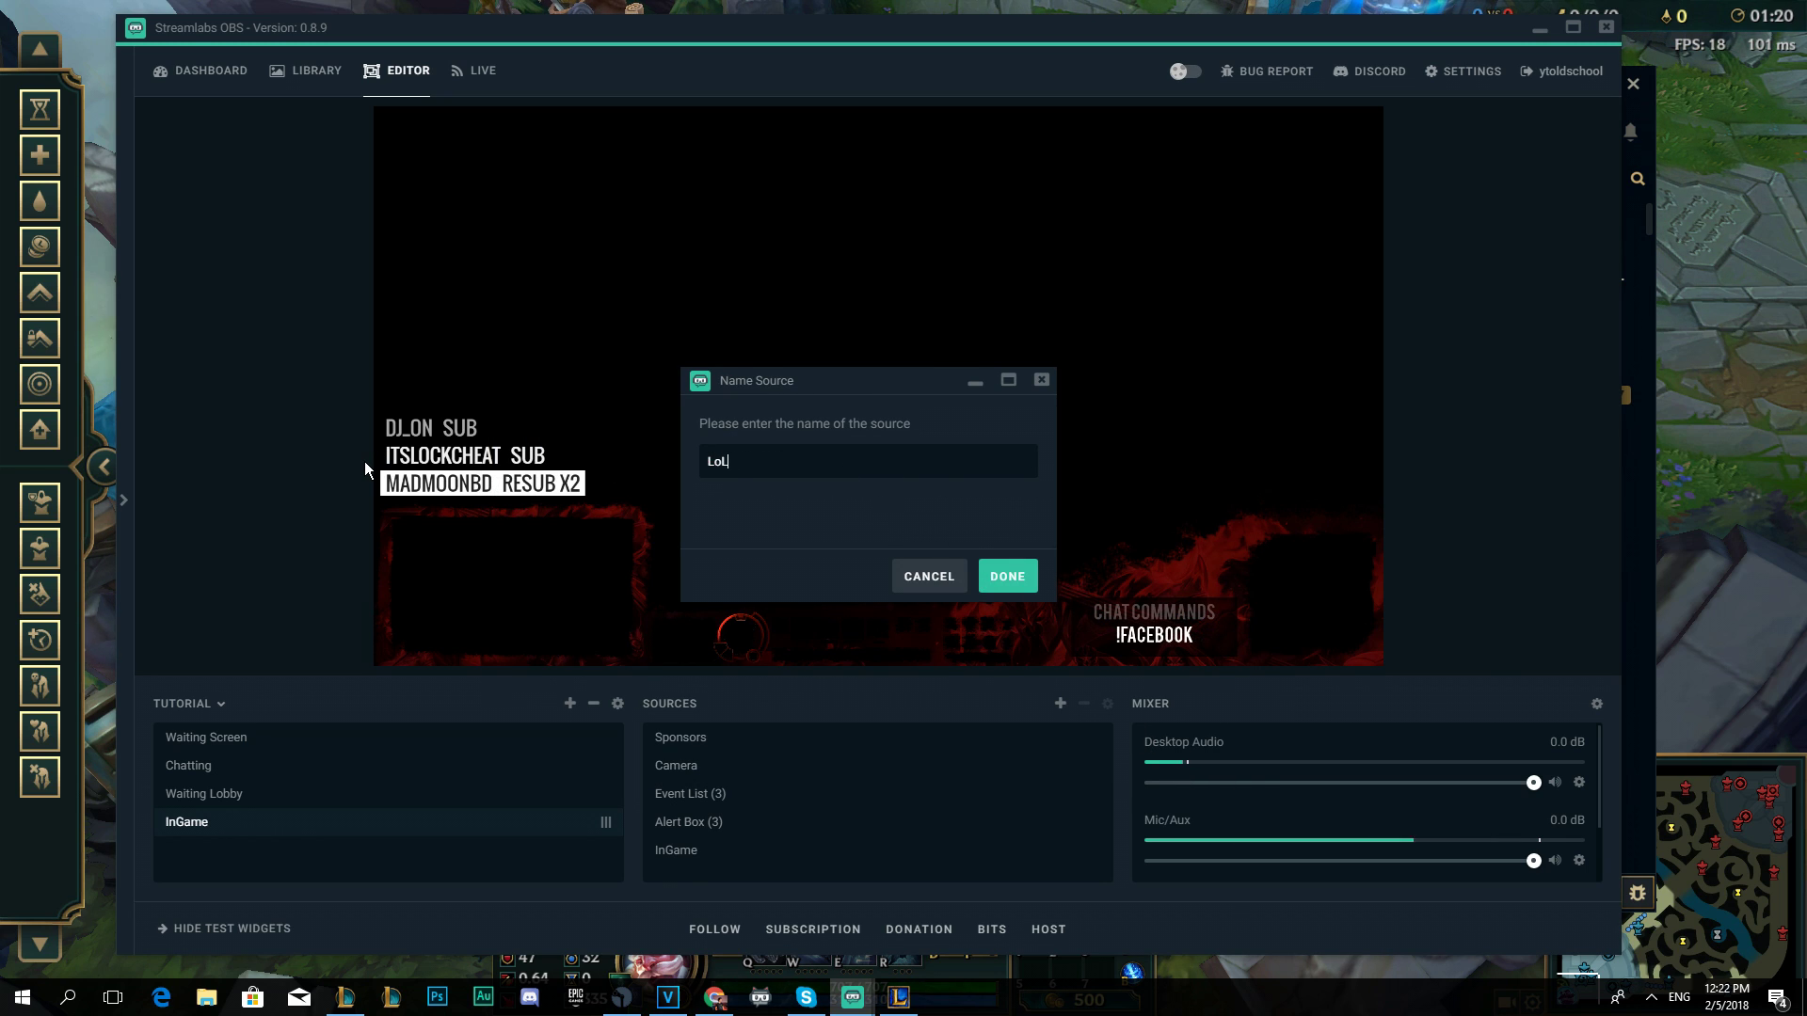
key("Return")
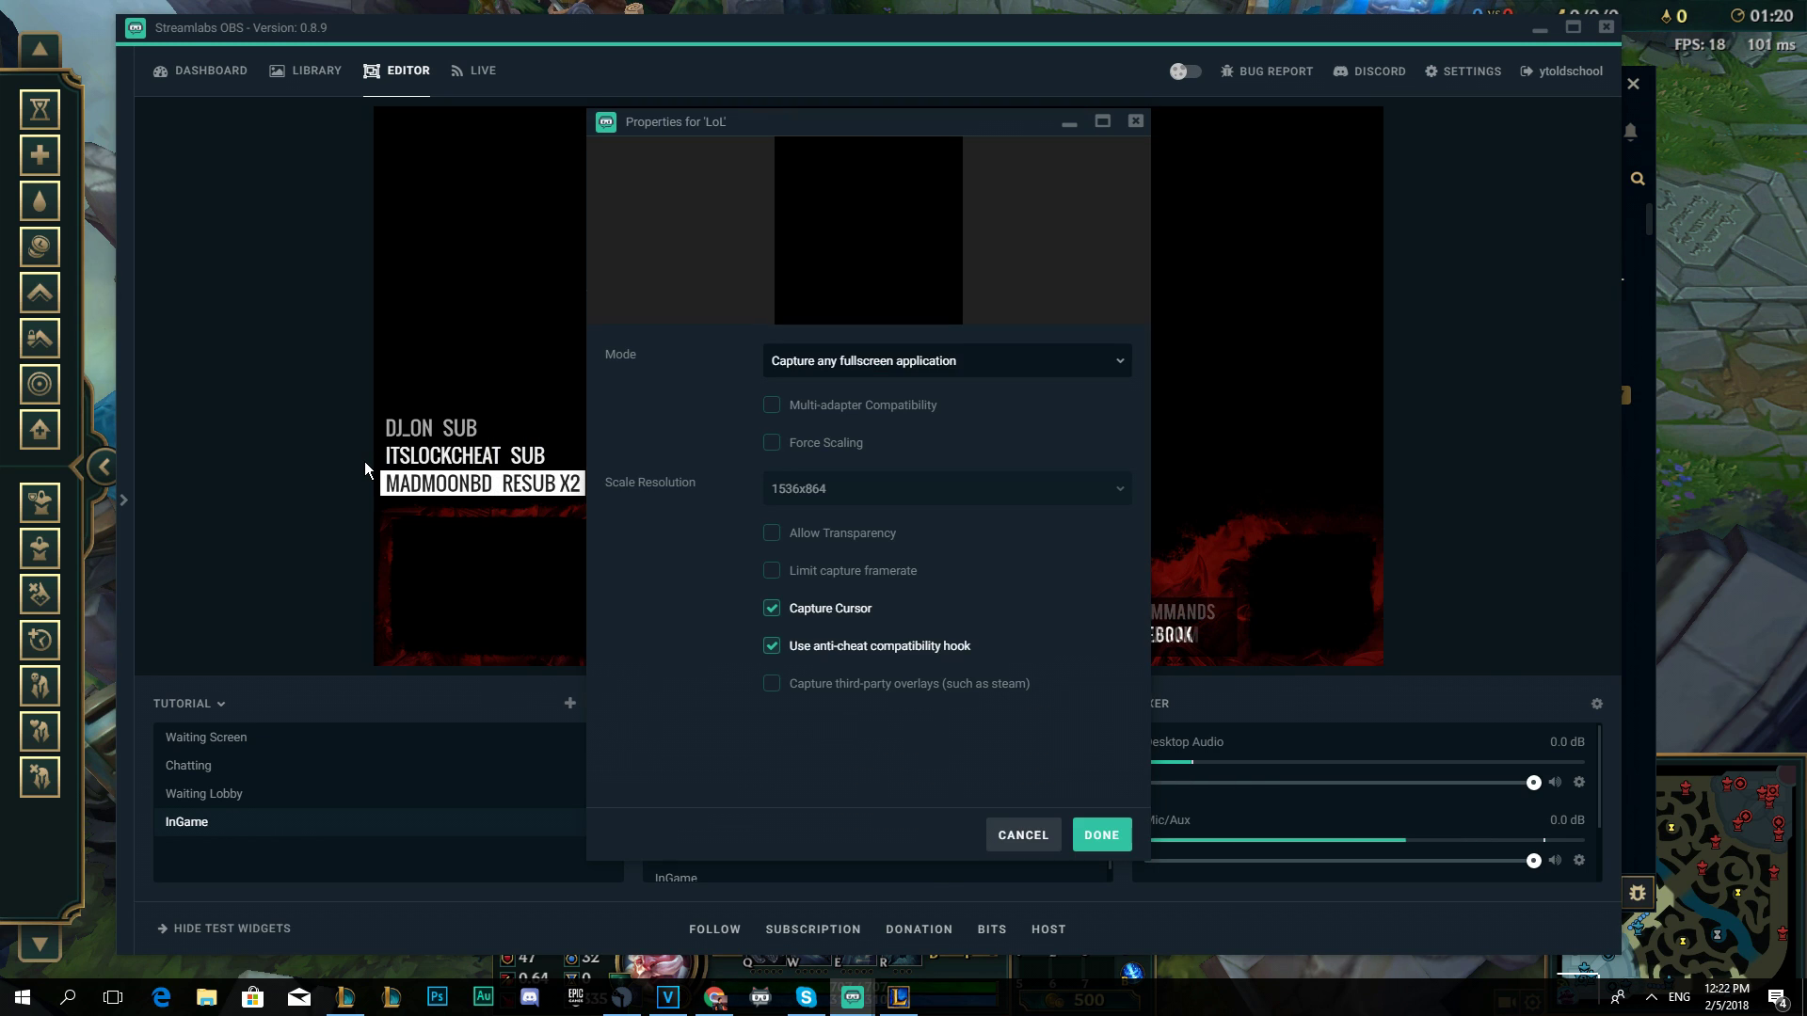
Make LoL capture the specific window "[League of Legends.exe]: League of Legends (TM) Client" and move the source beneath all others in the scene.
left_click(910, 372)
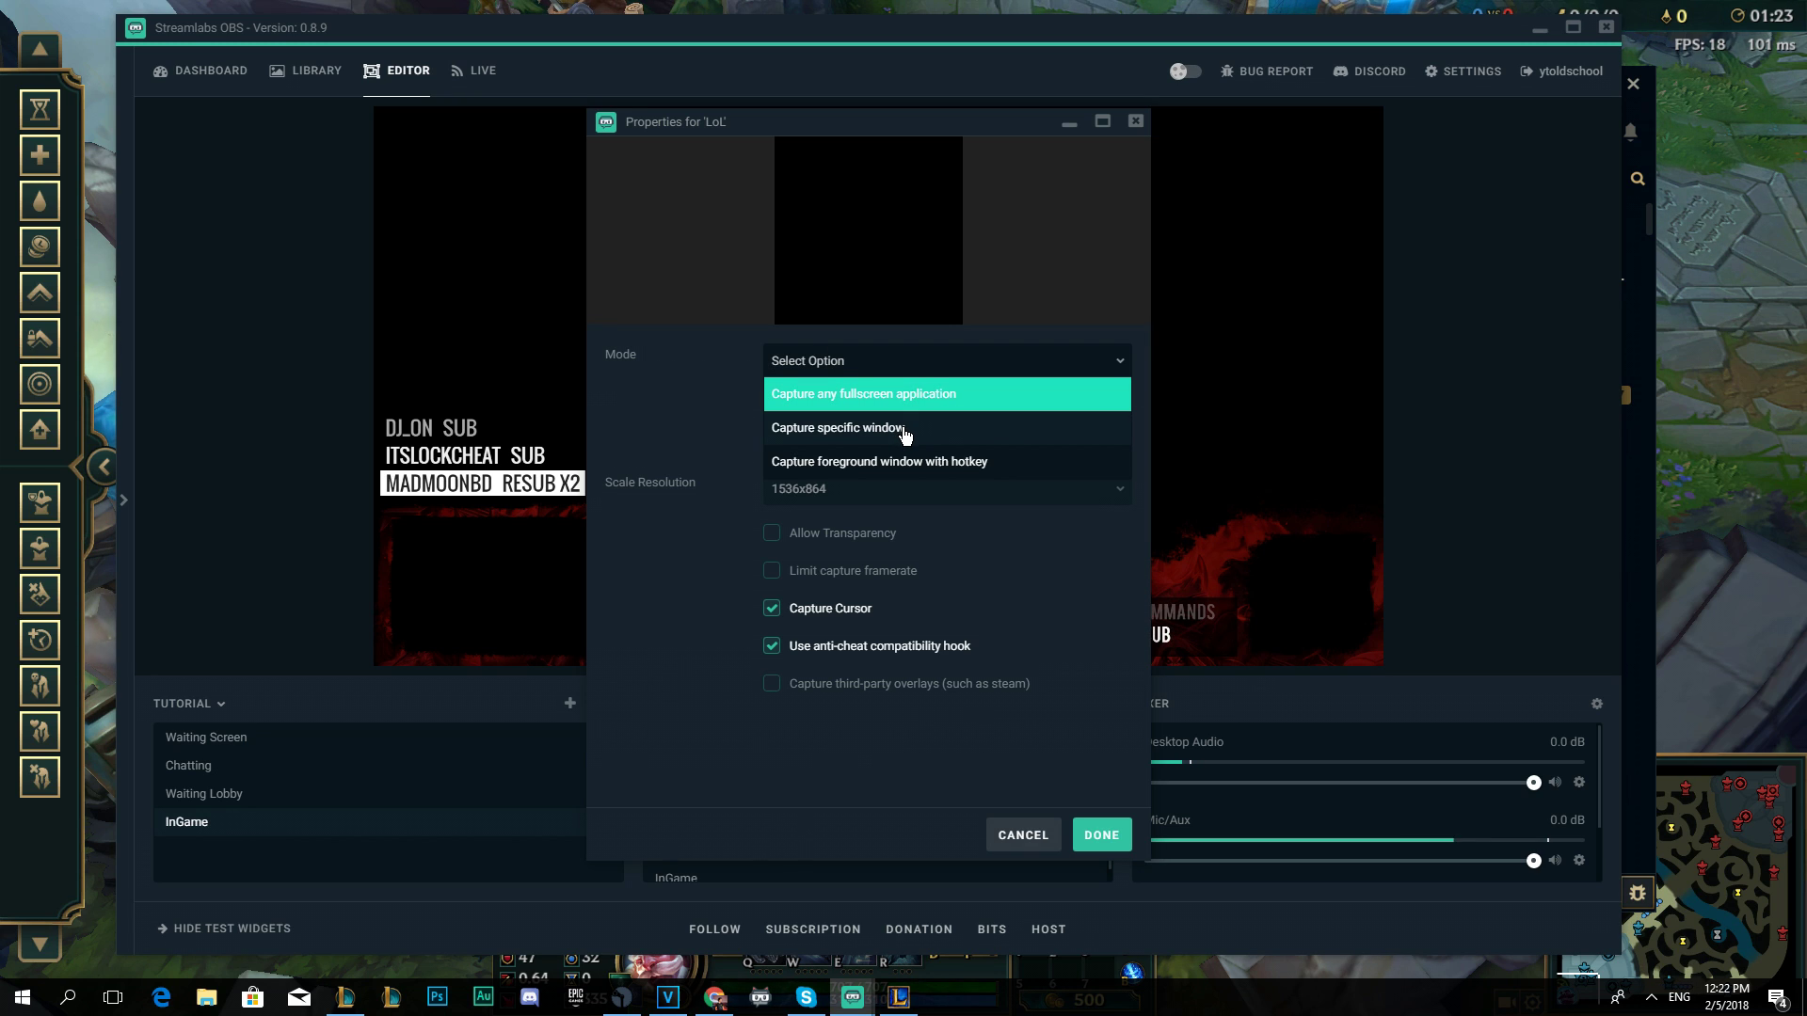
left_click(903, 429)
left_click(905, 415)
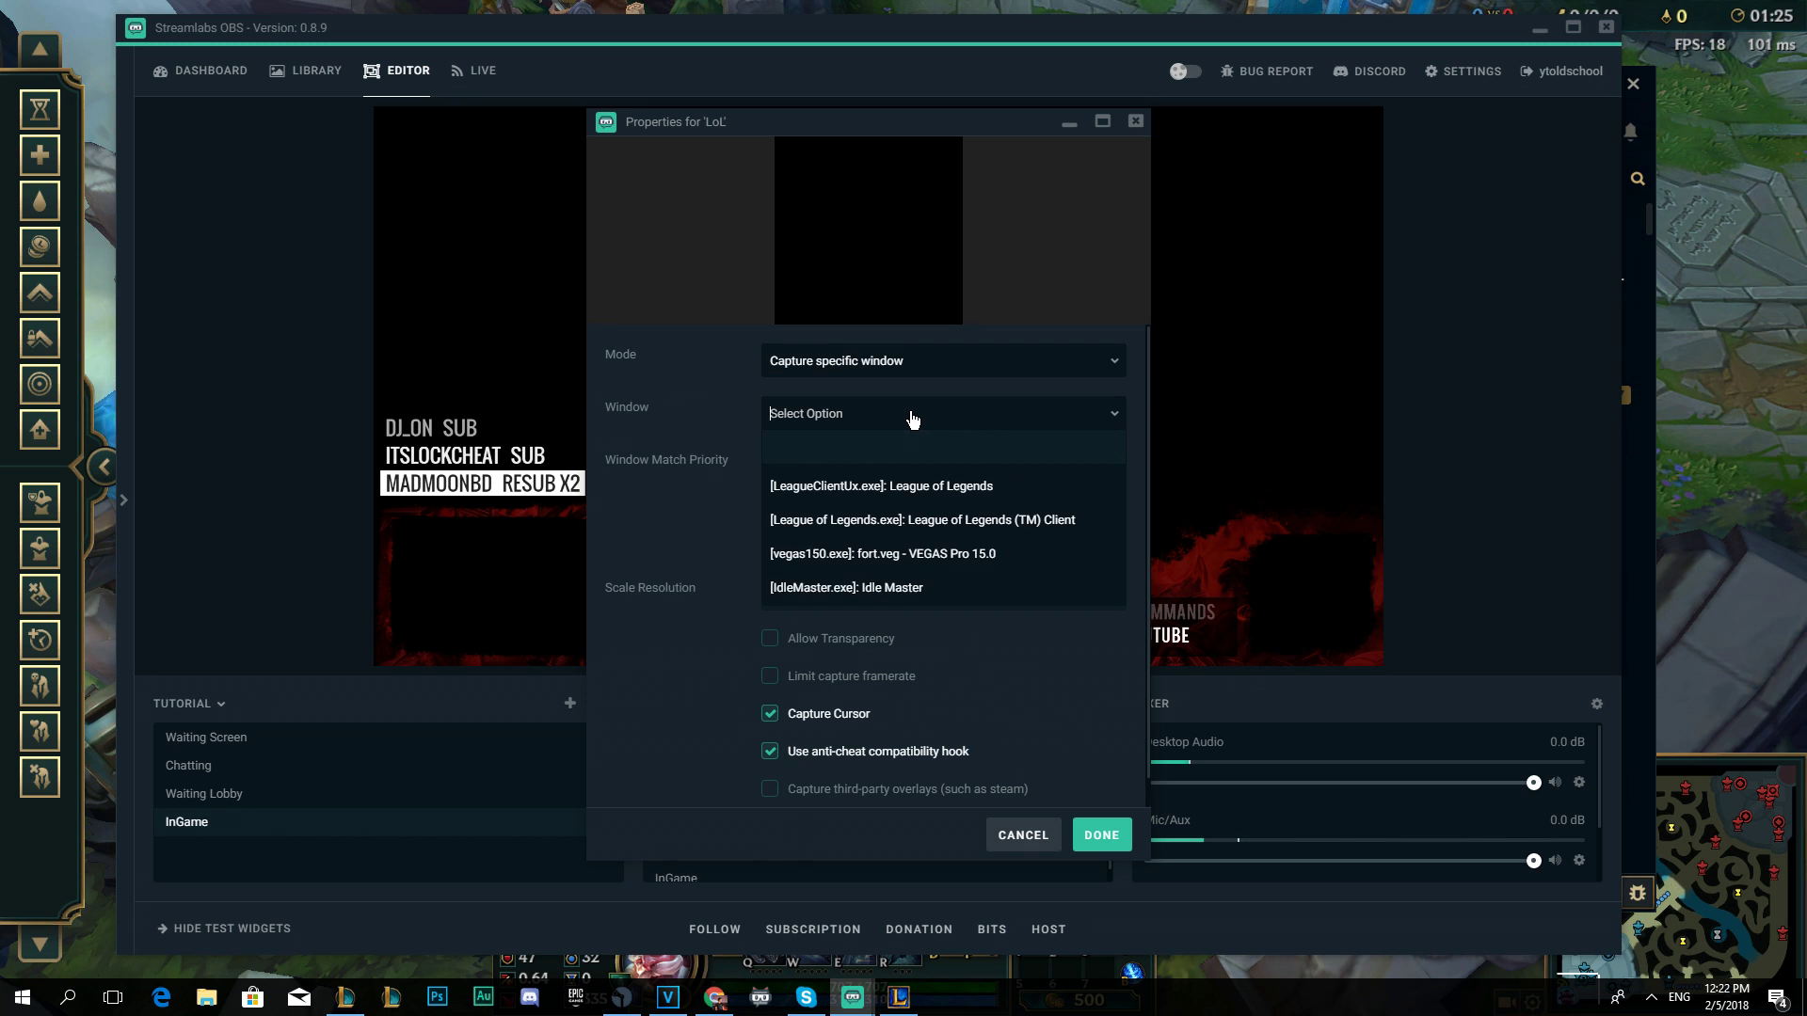
left_click(888, 524)
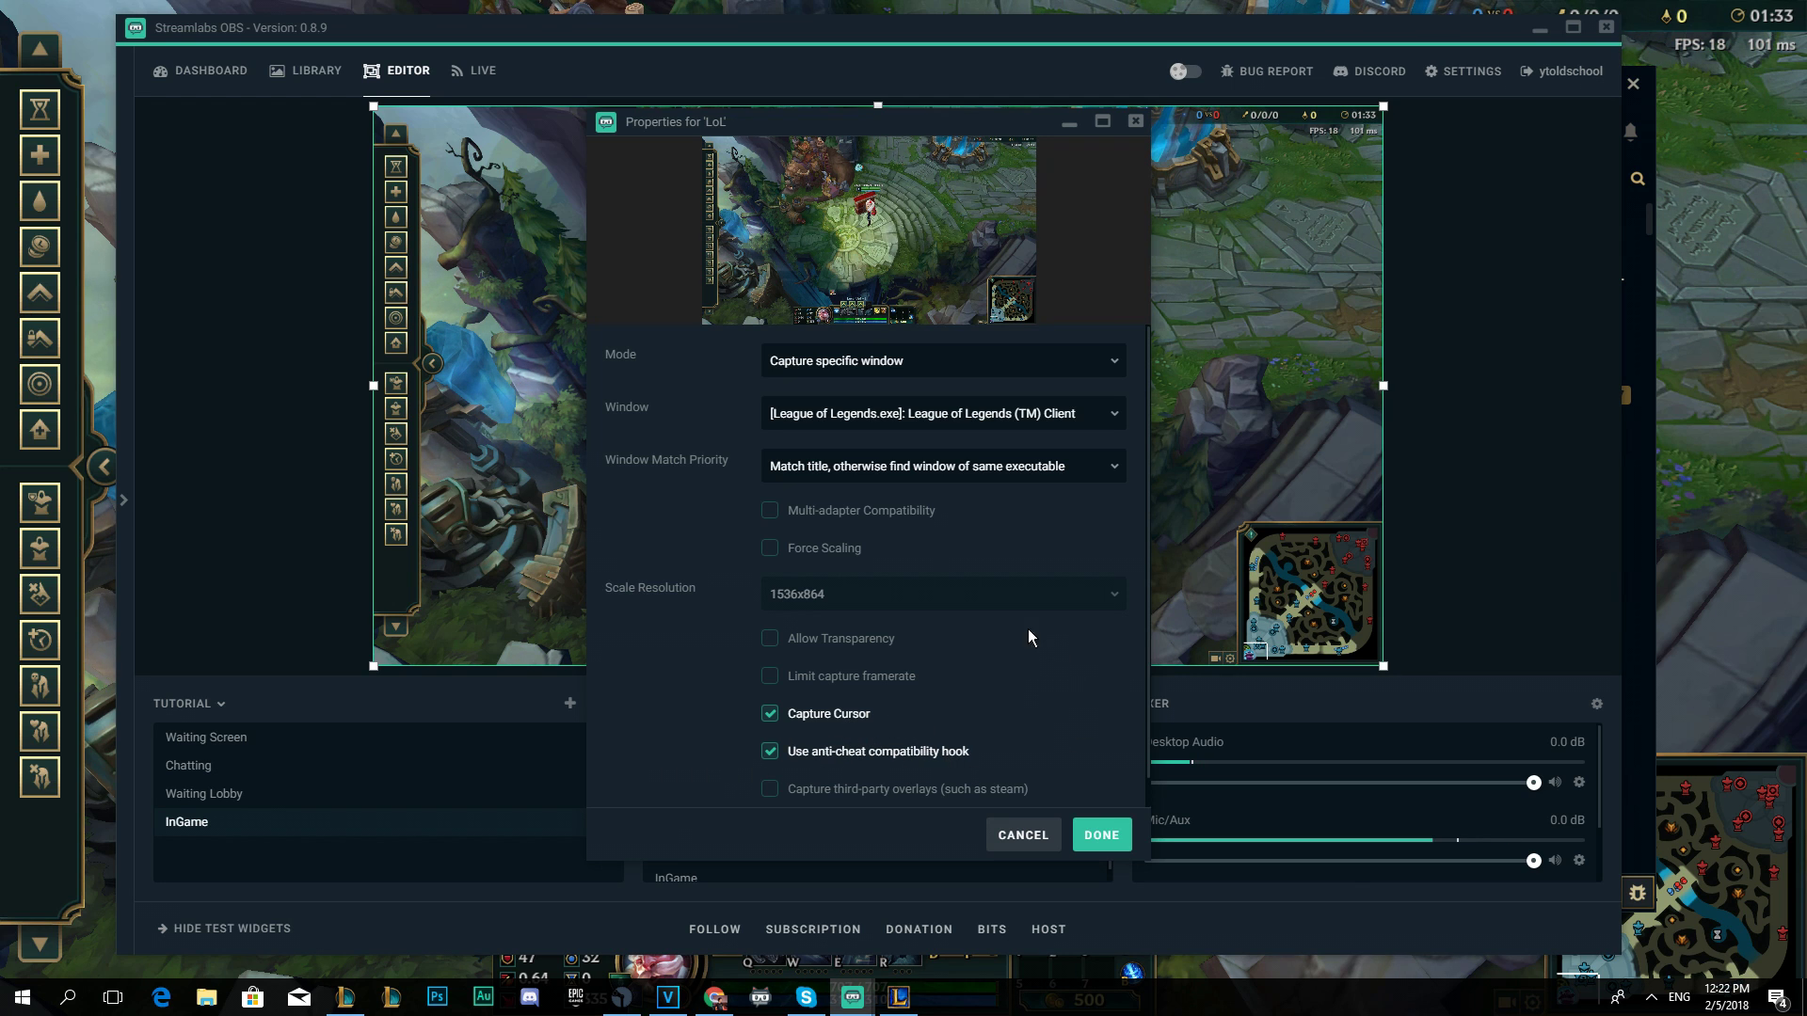
left_click(1101, 834)
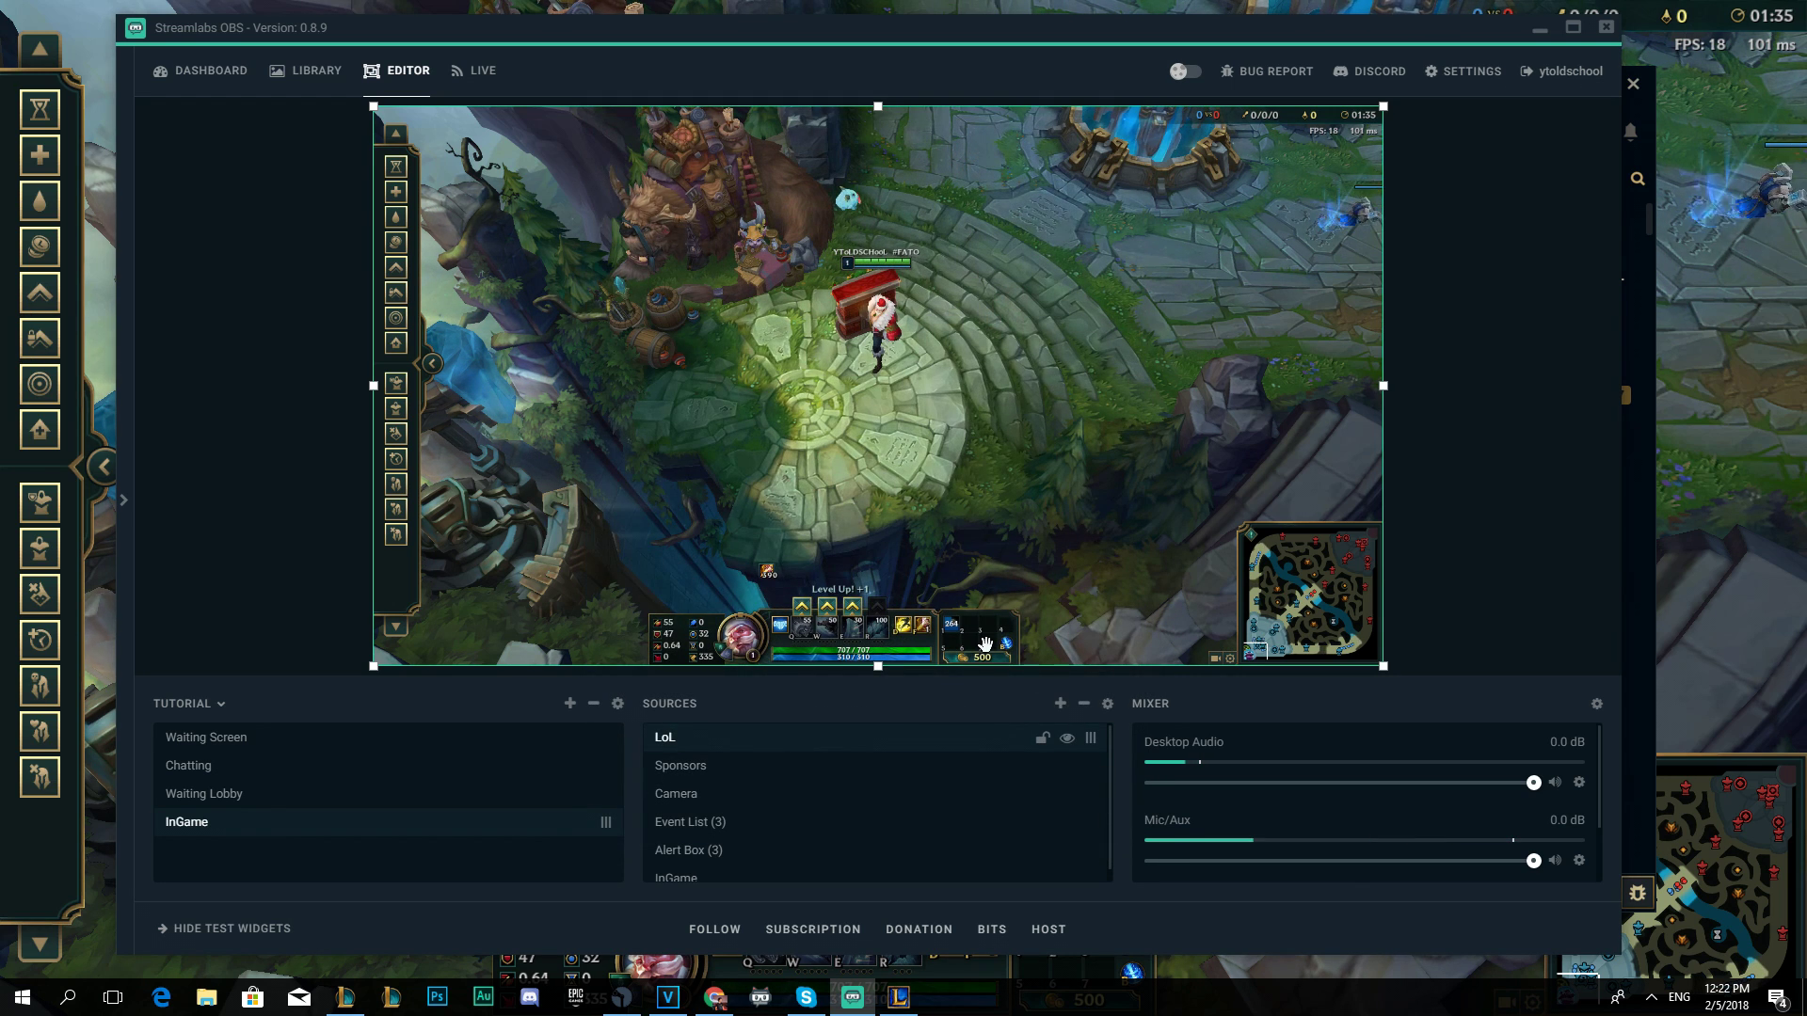
left_click_drag(931, 738, 907, 875)
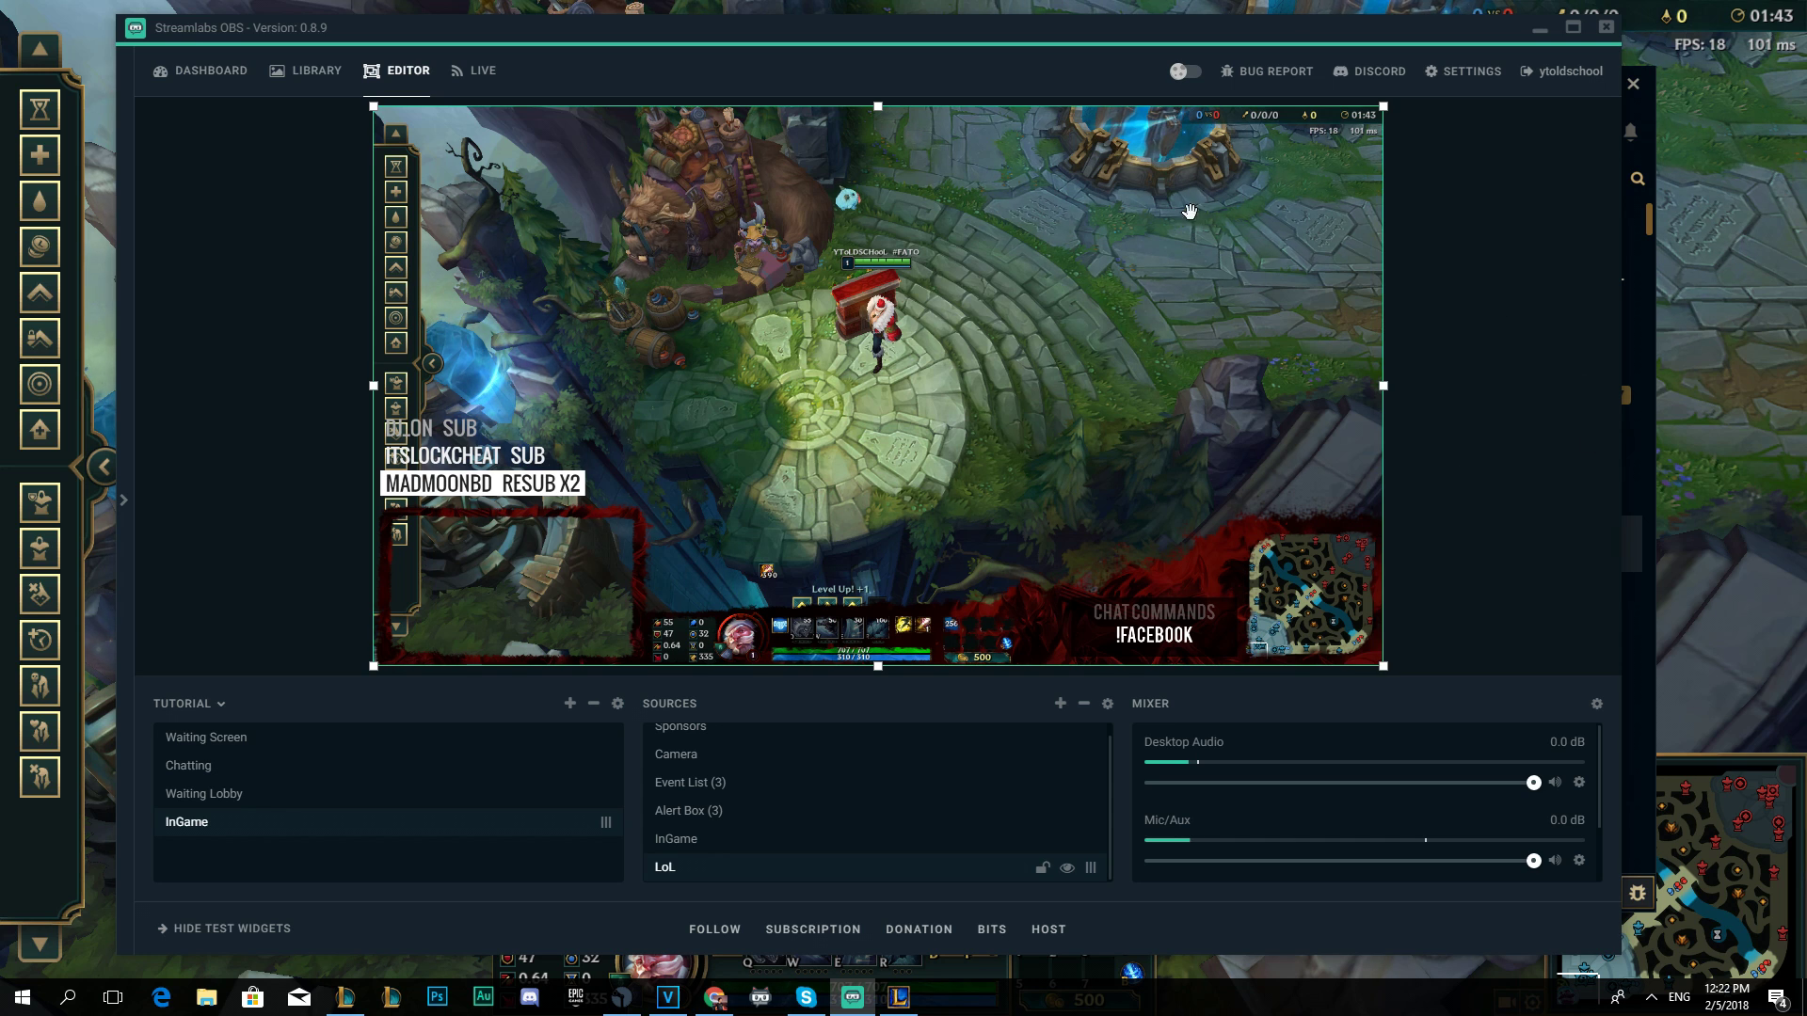
Review the Waiting Screen, Chatting and Waiting Lobby scenes in turn, ending on the InGame scene.
left_click(313, 744)
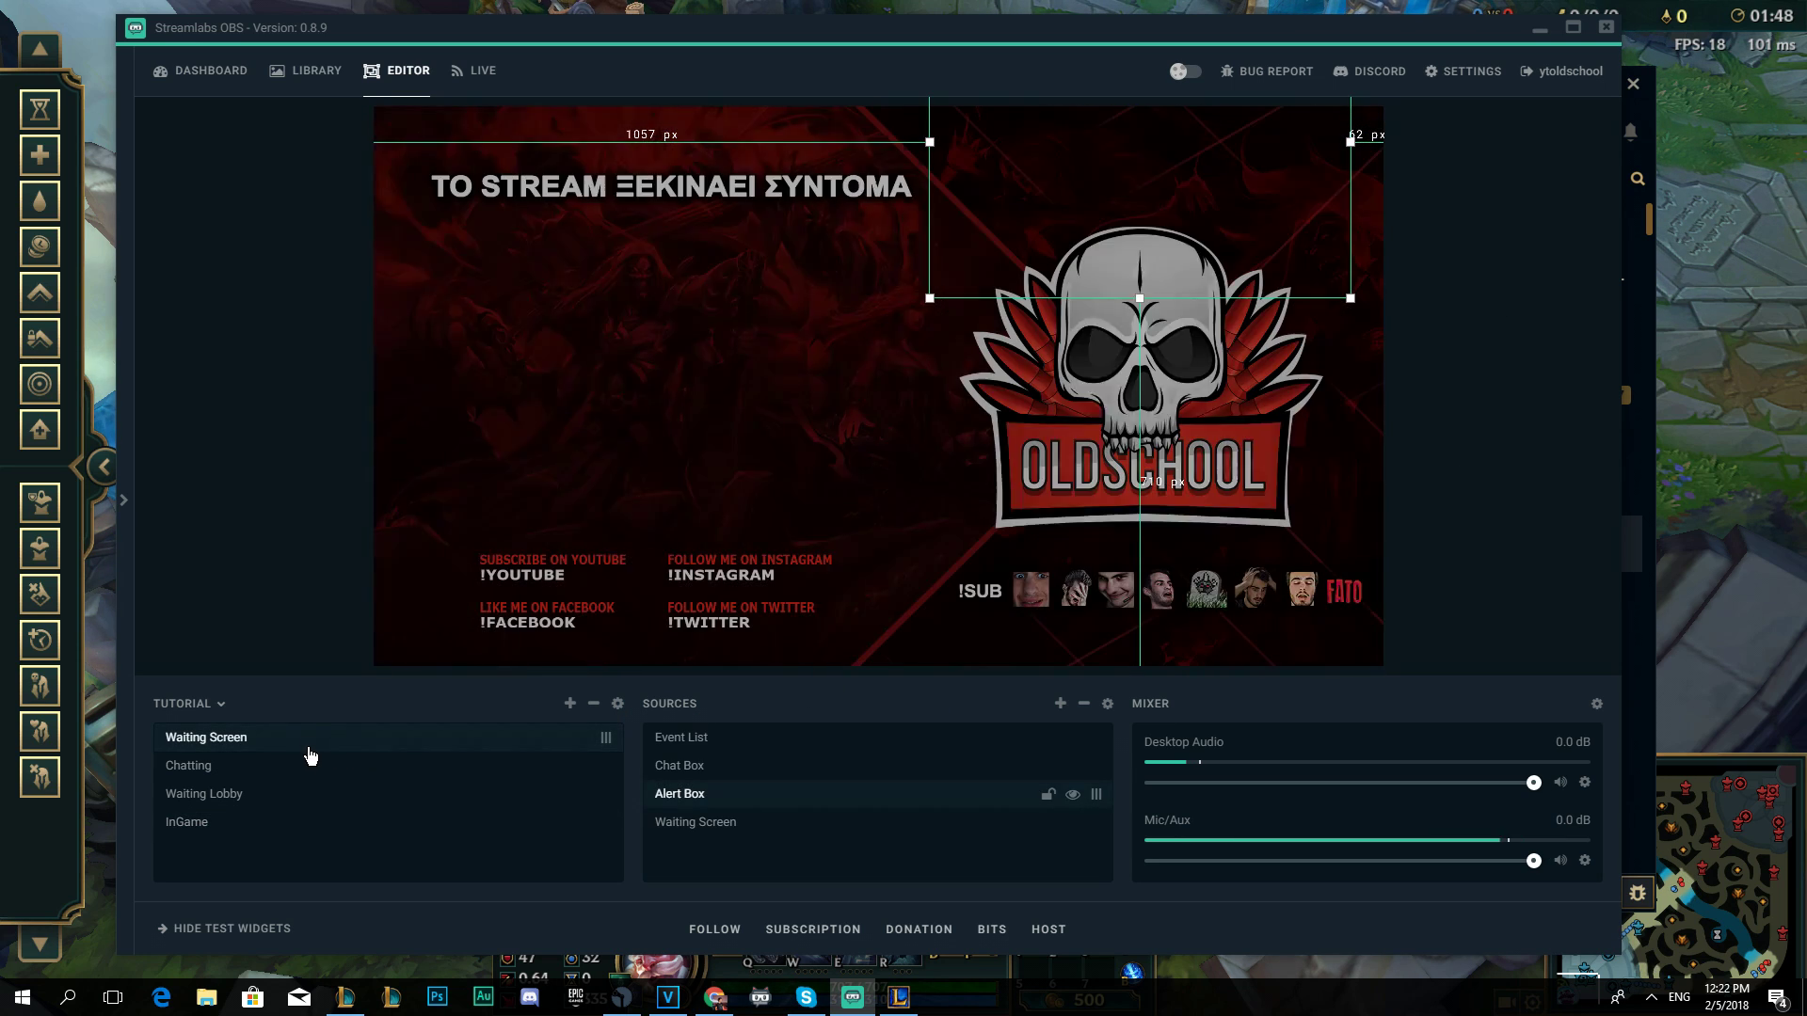
left_click(298, 770)
left_click(302, 800)
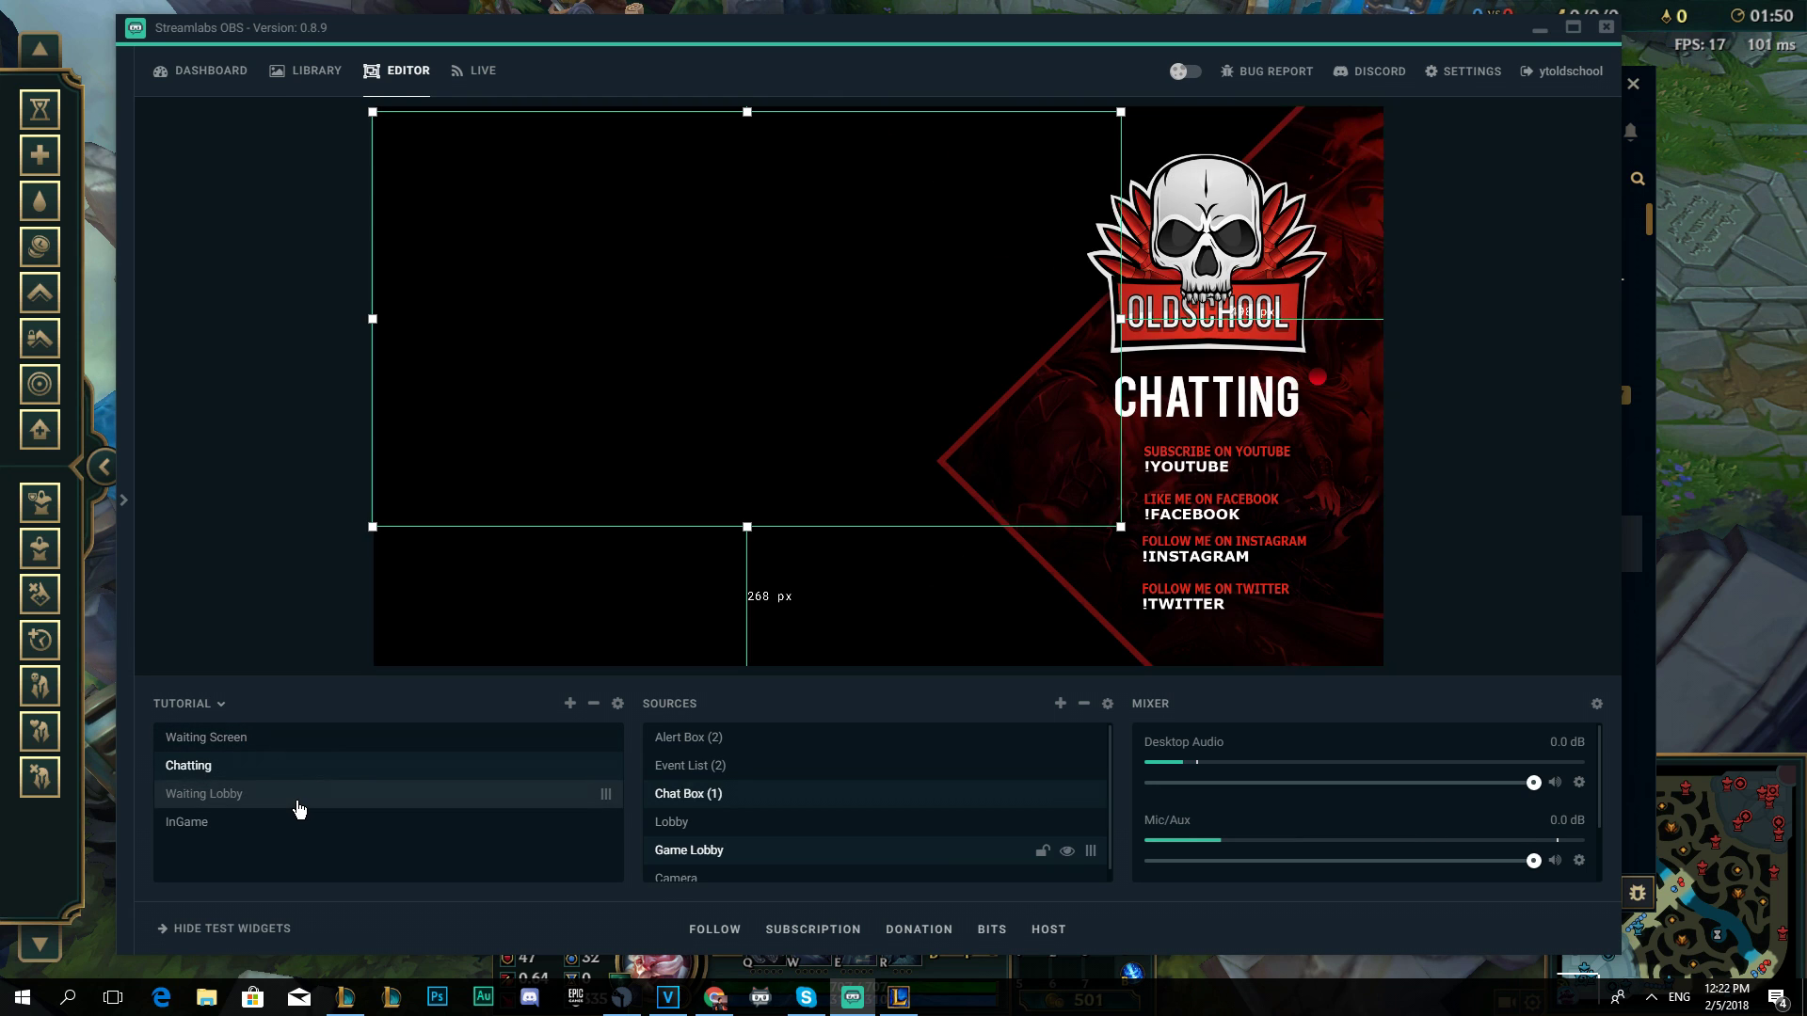
left_click(292, 824)
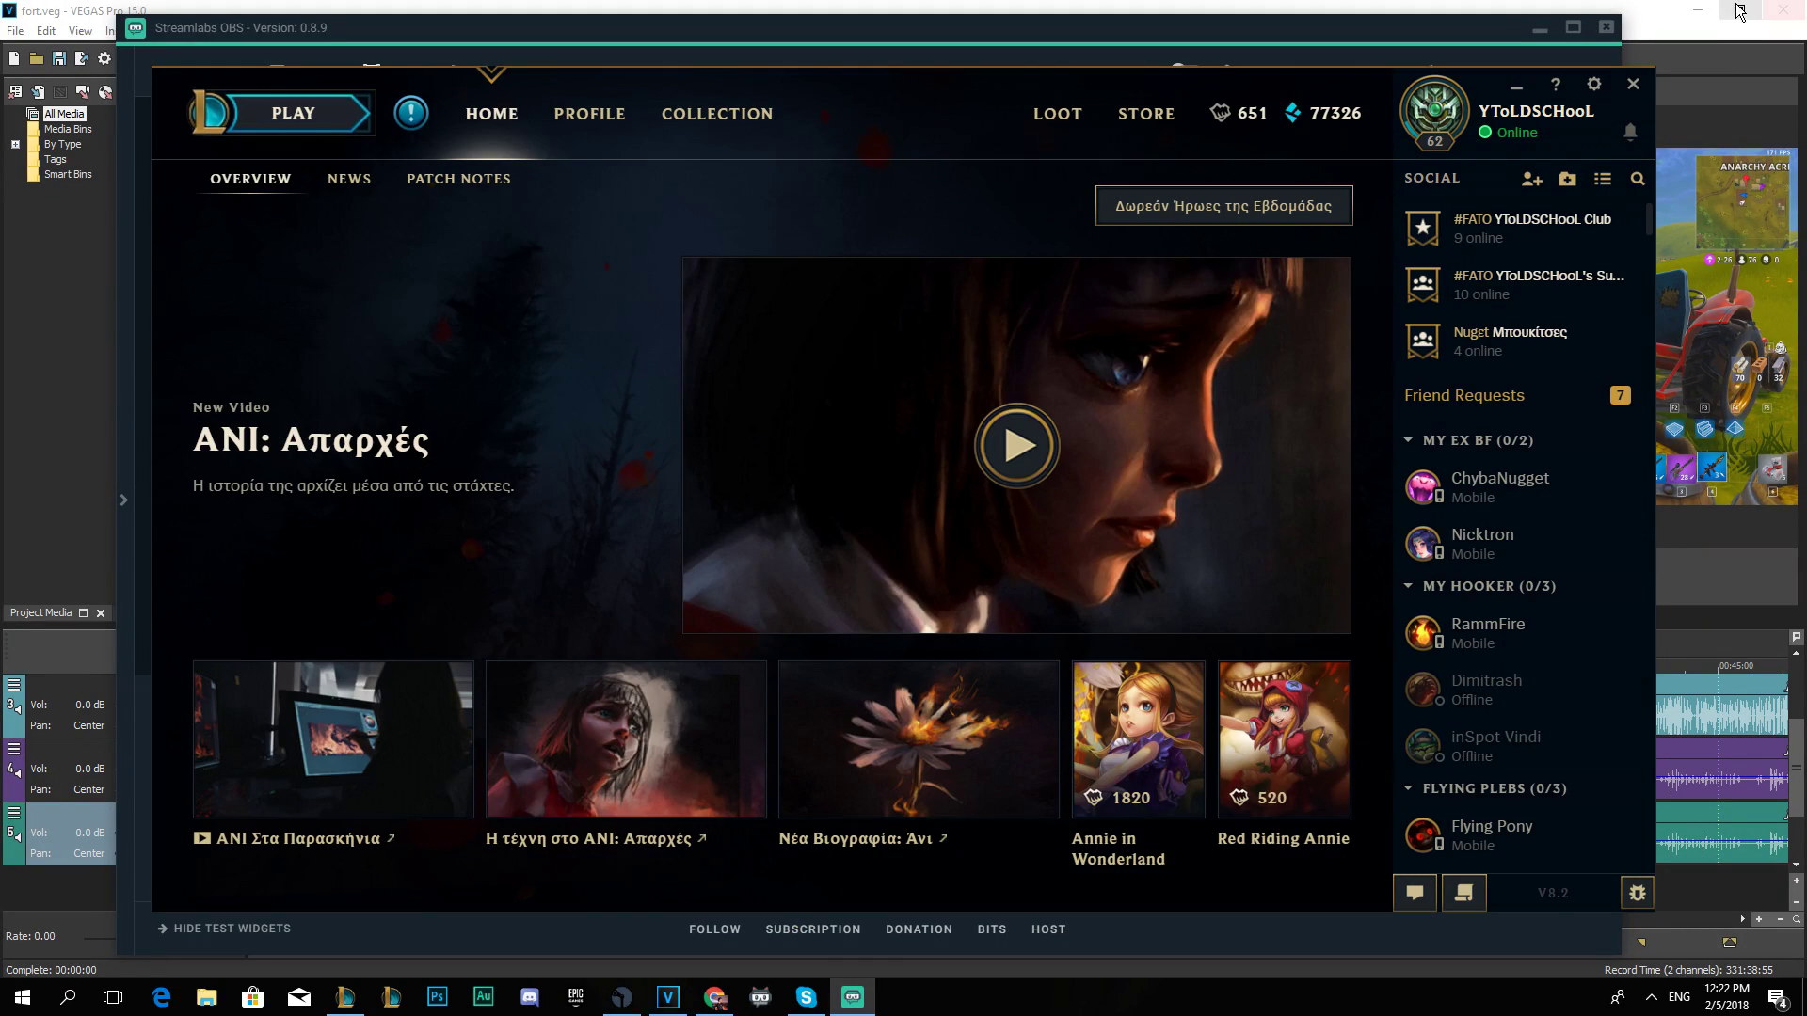
Clear away VEGAS Pro, return to Streamlabs OBS, and open the Alert Box widget settings.
left_click(1741, 11)
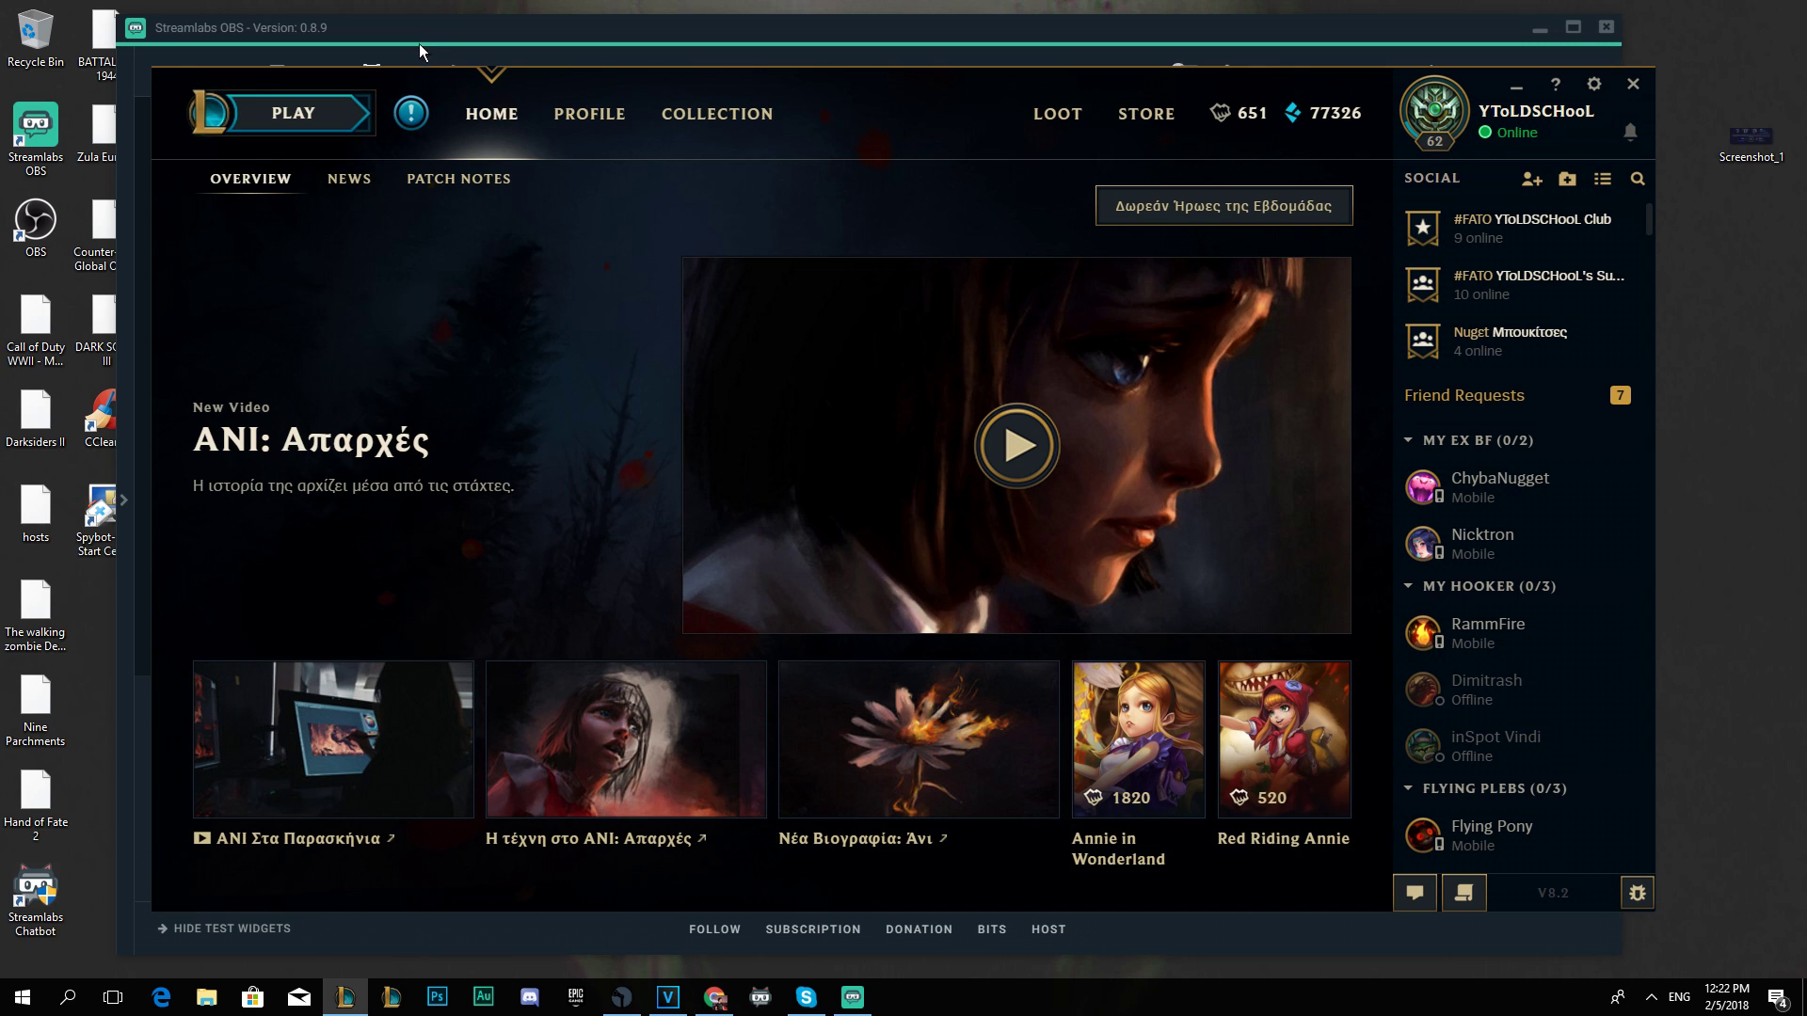
left_click(781, 32)
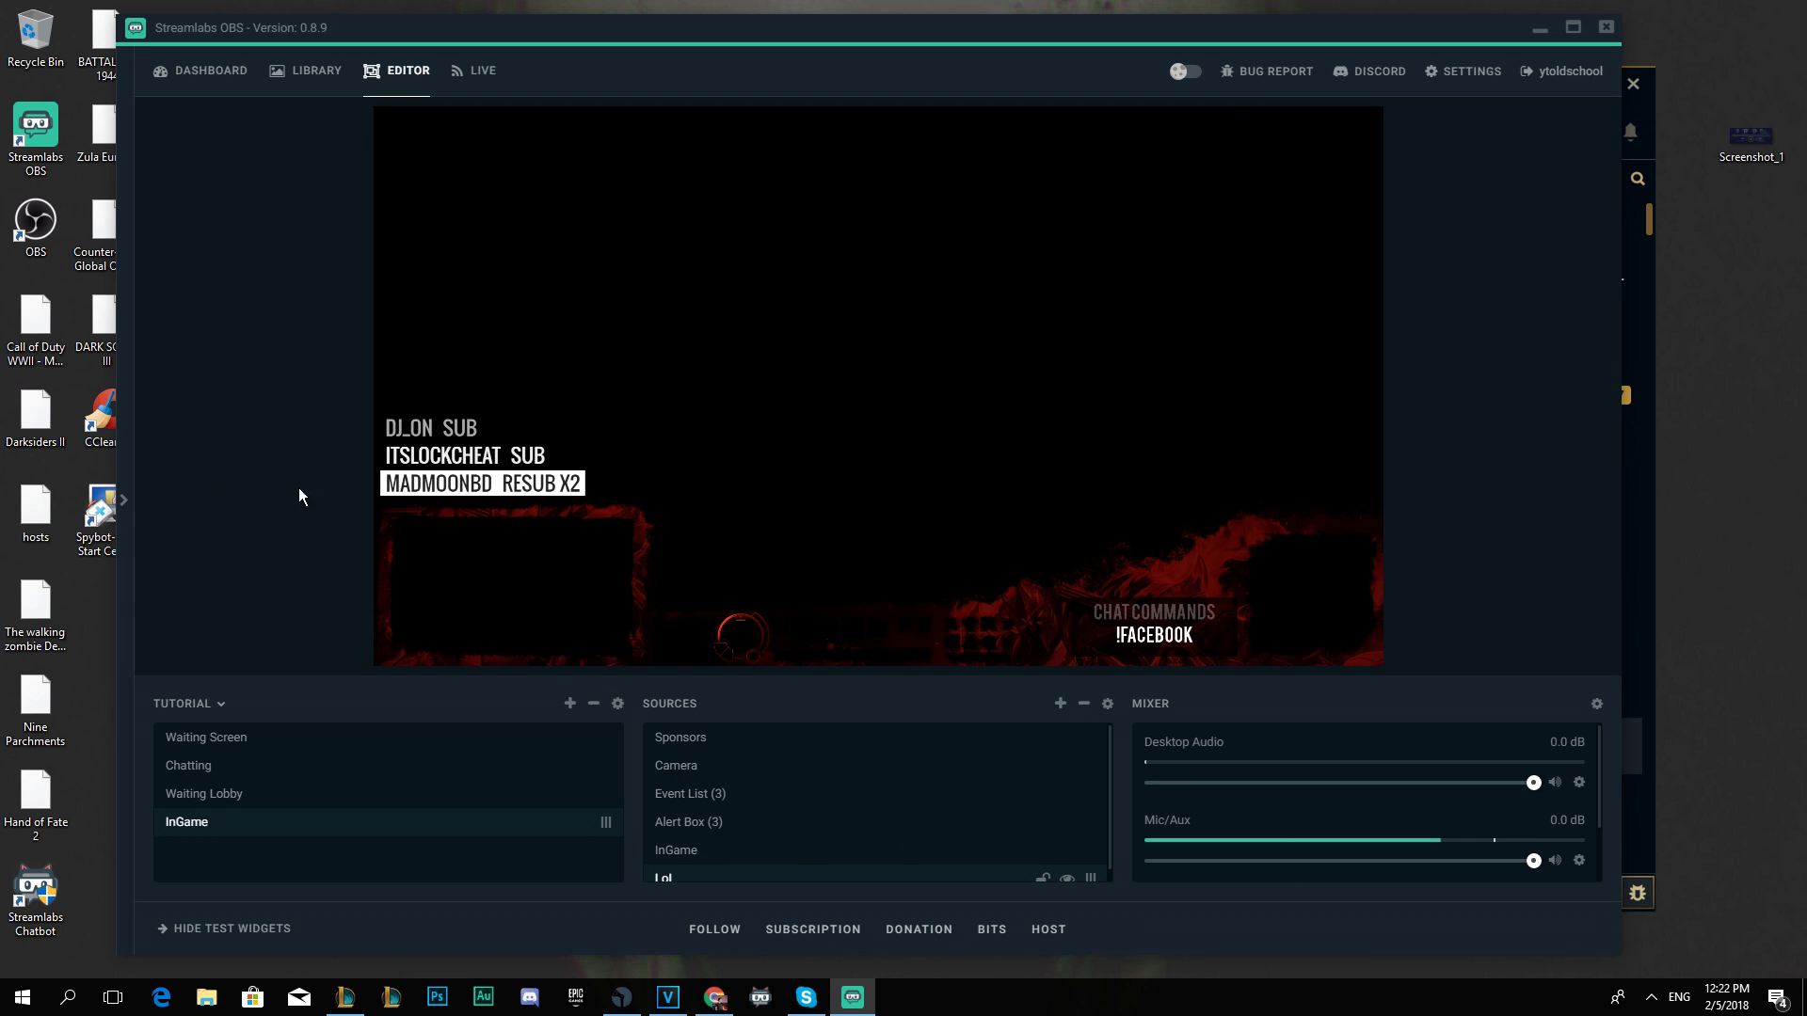
left_click(209, 71)
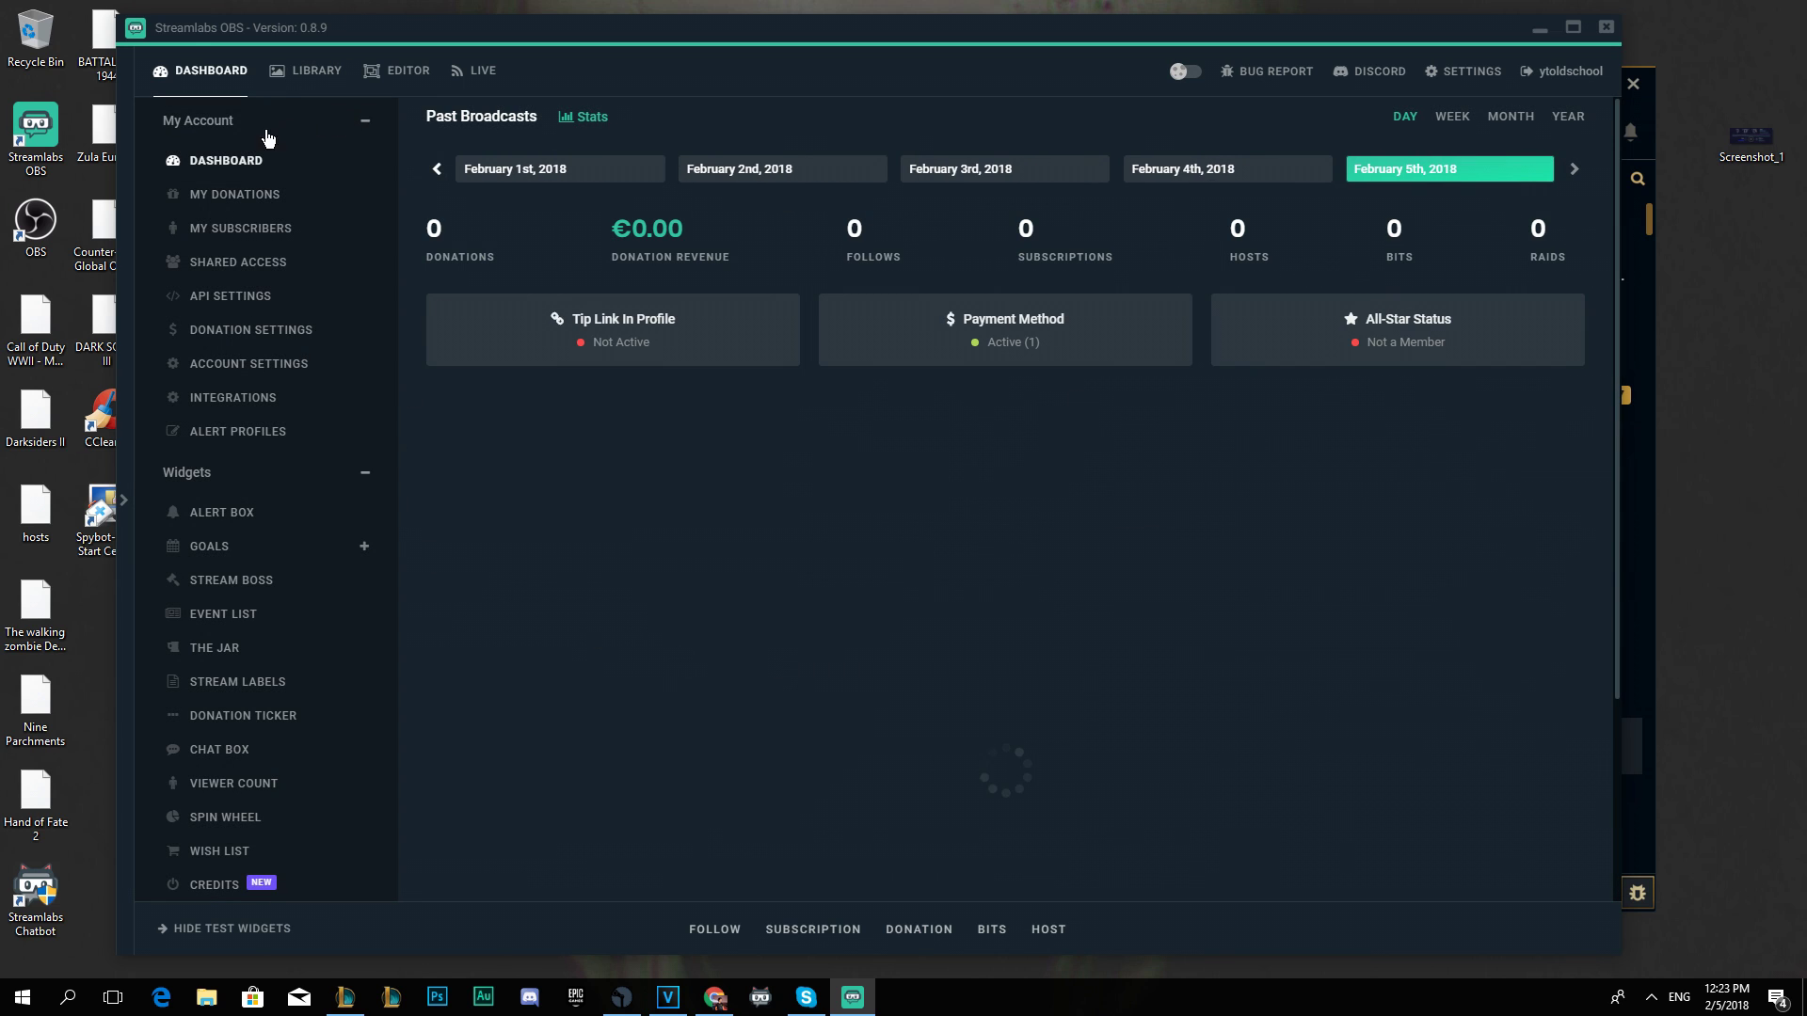
left_click(217, 515)
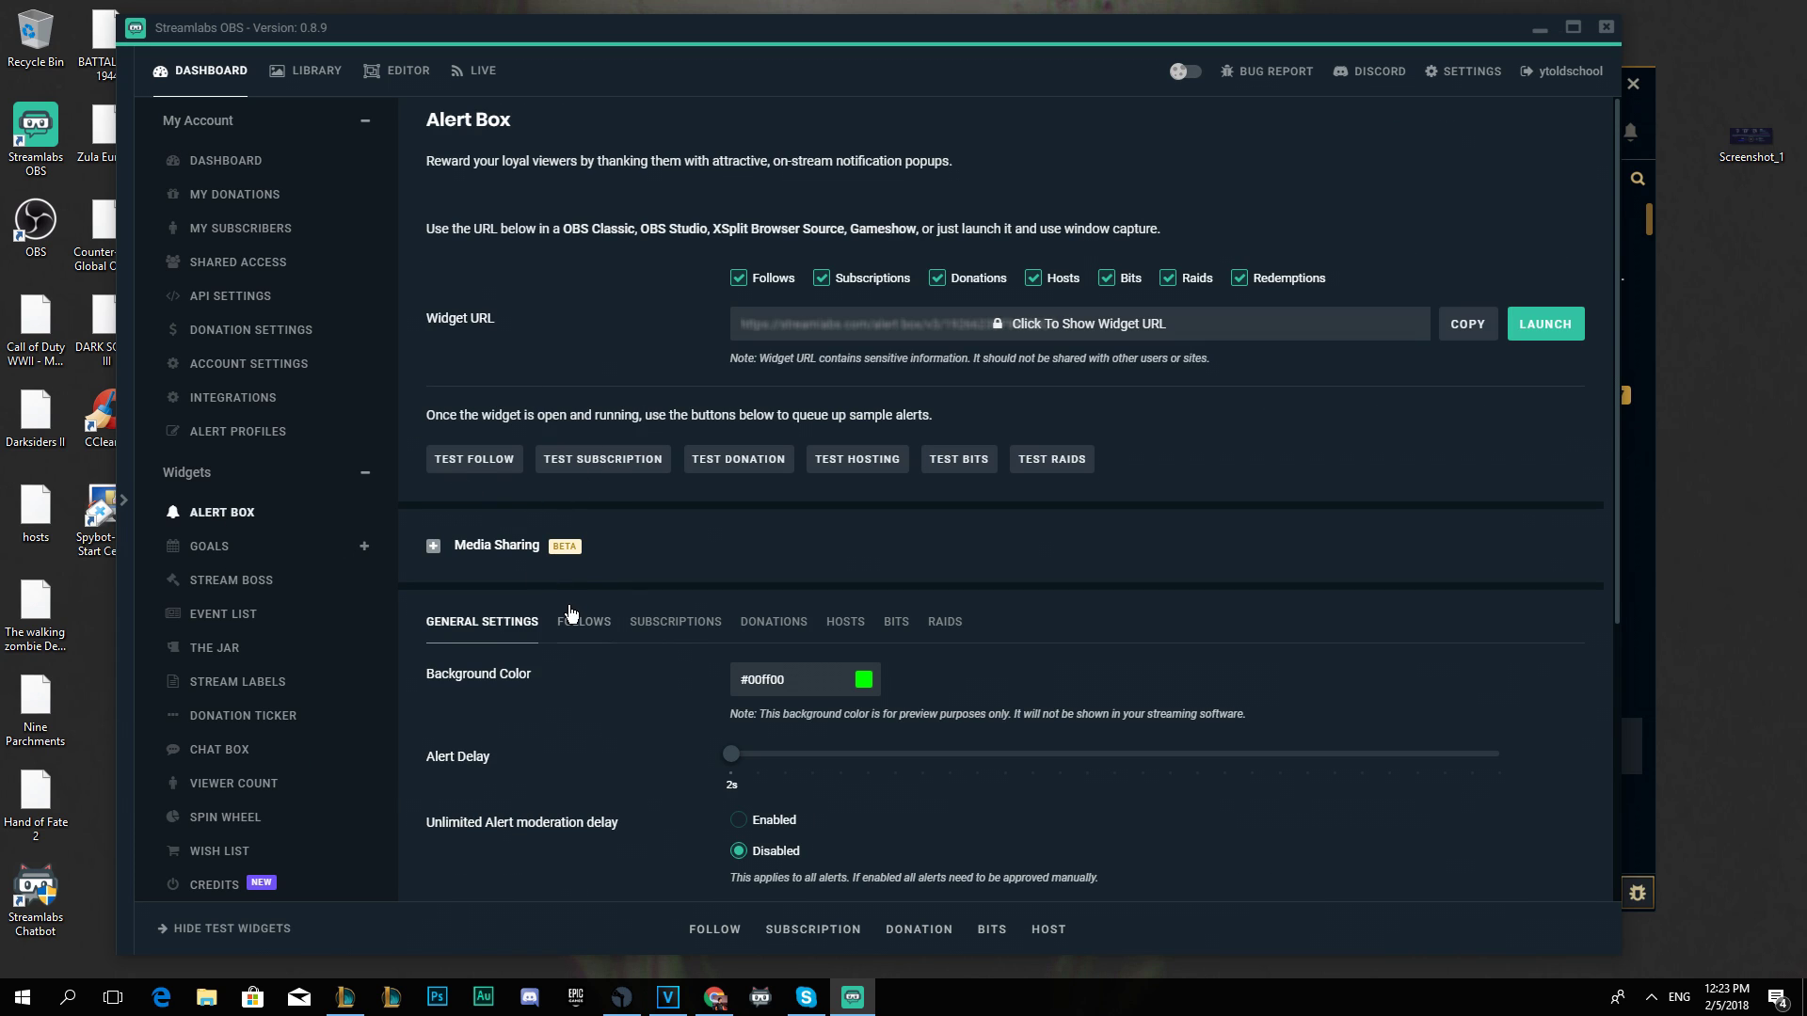
Set the follow alert's layout to the image beside the text.
left_click(584, 624)
scroll(1122, 502, "down", 4)
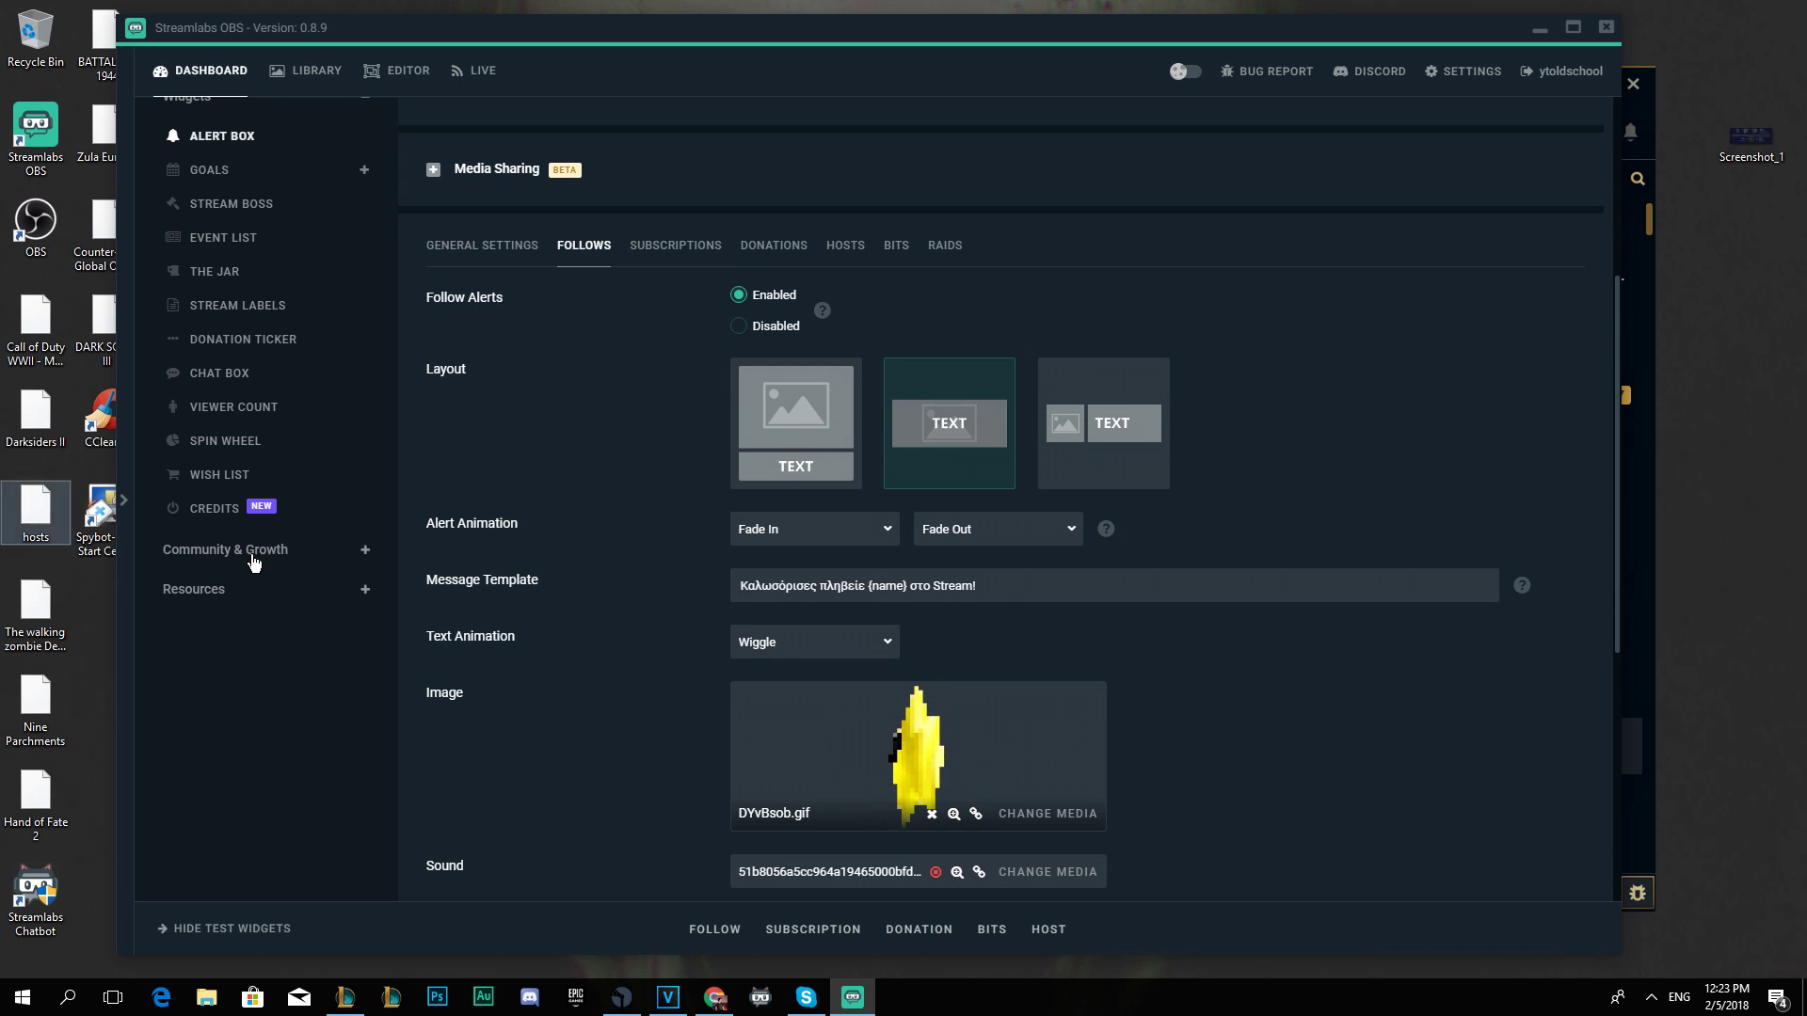
left_click(1091, 419)
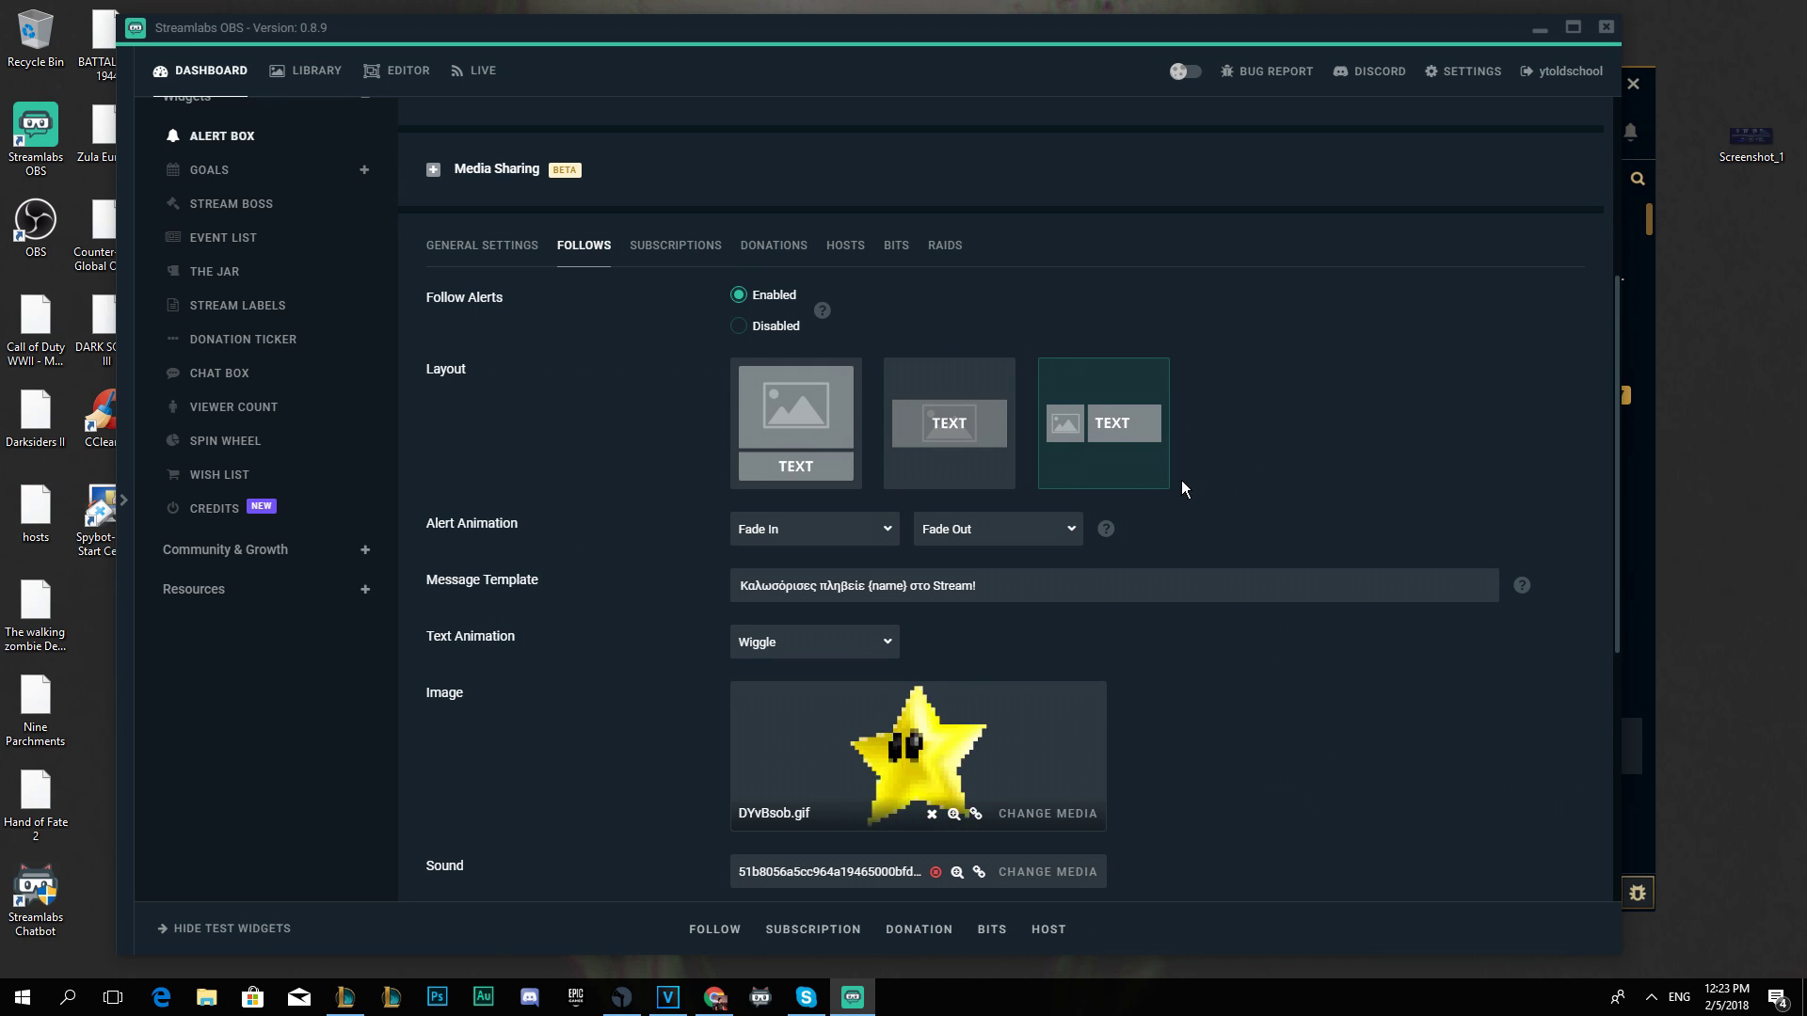
Set the follow alert's image to the stock file 6EIjpND.gif from the media gallery.
scroll(678, 603, "down", 3)
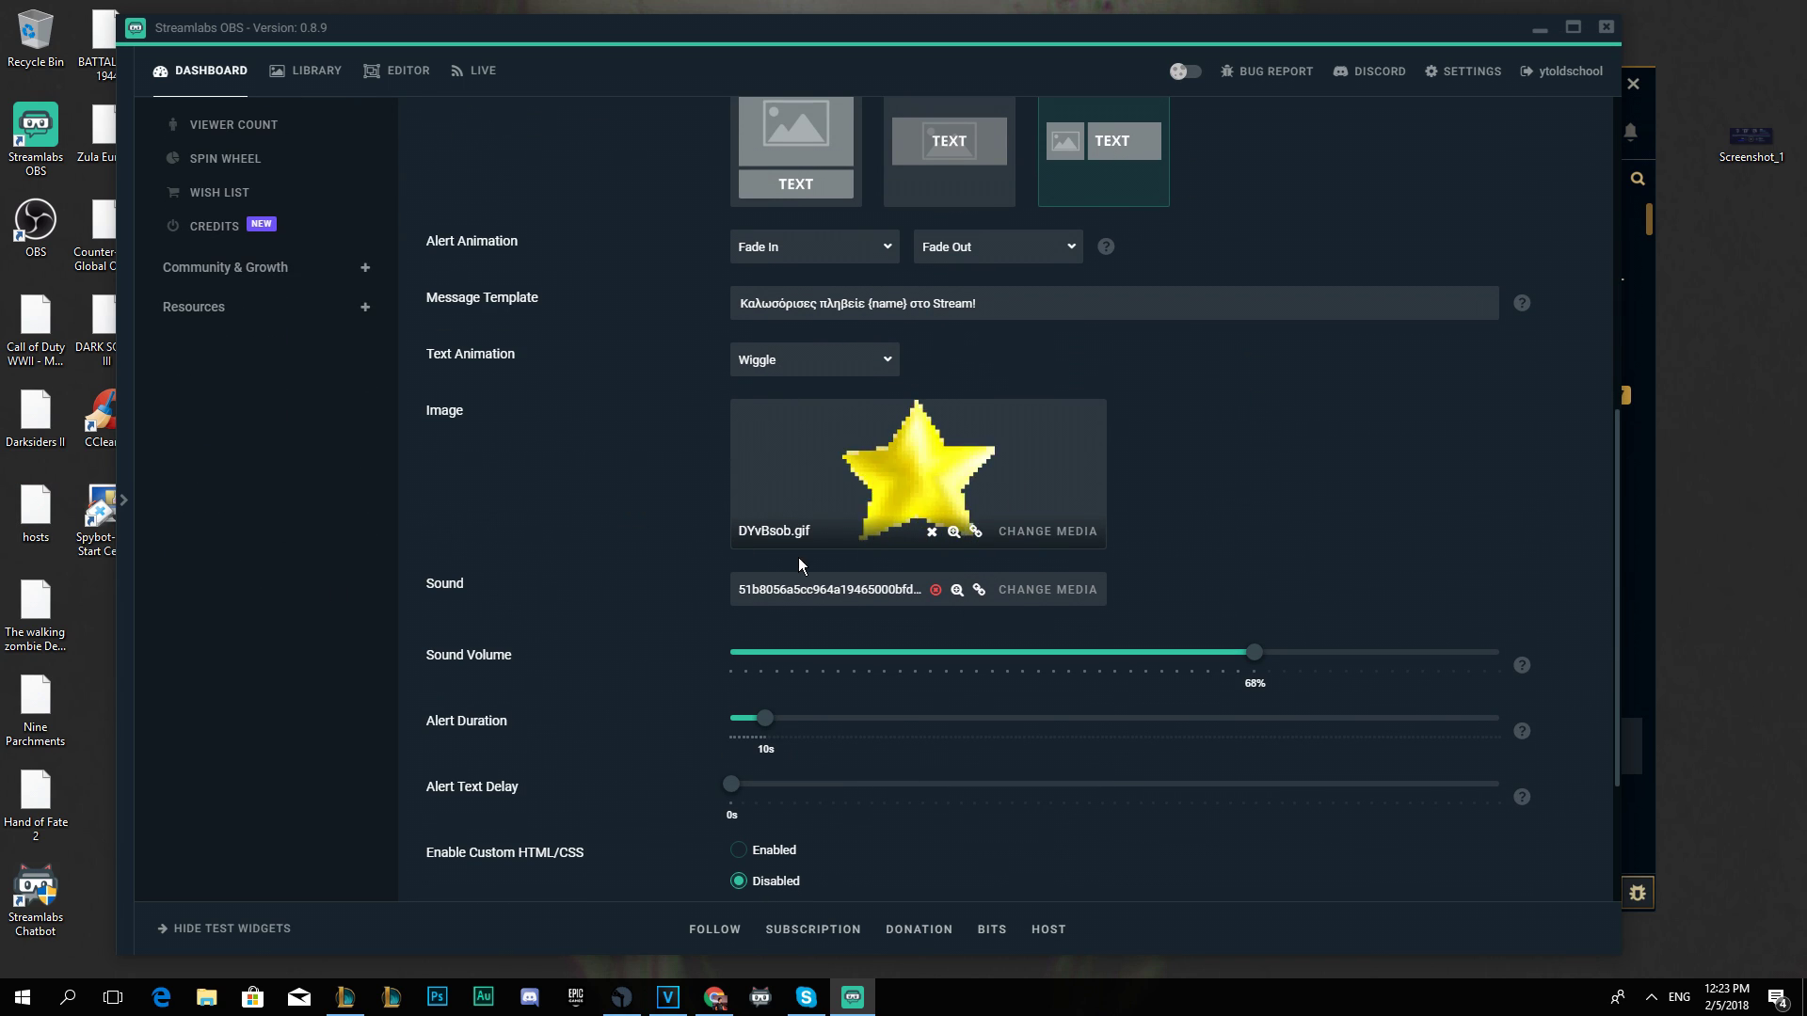
left_click(1044, 532)
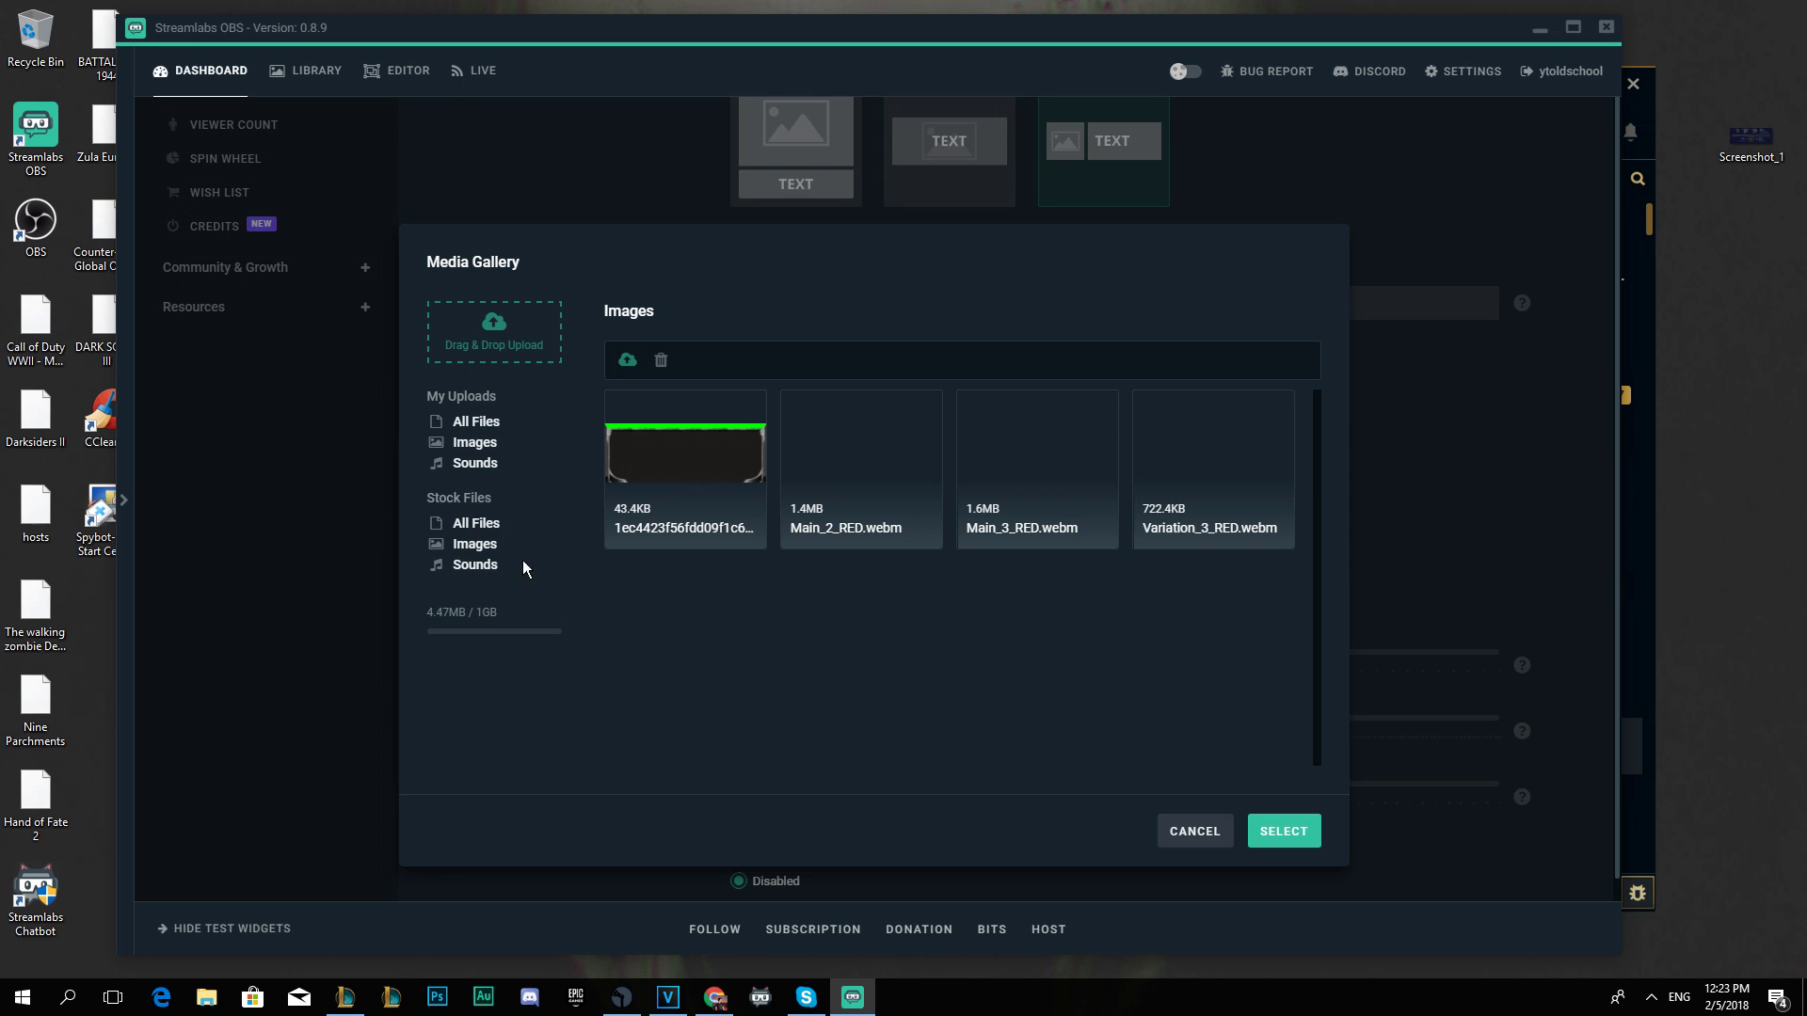
left_click(450, 554)
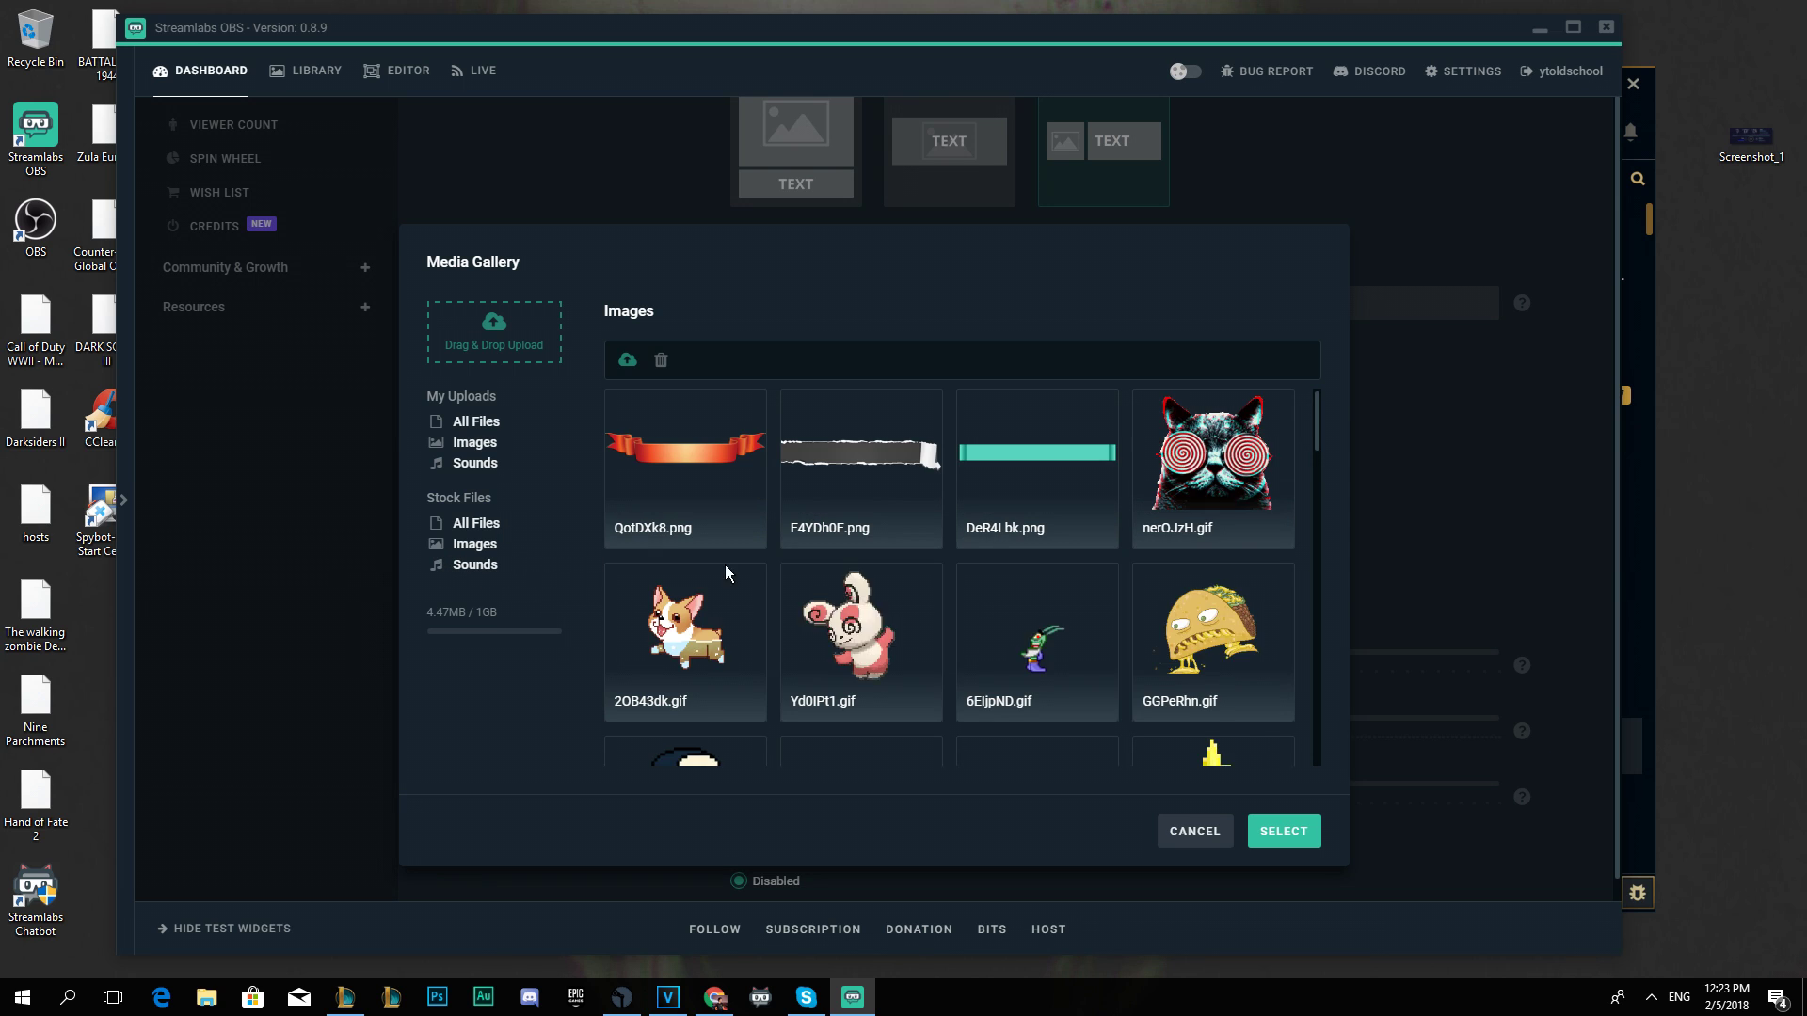
scroll(986, 508, "down", 2)
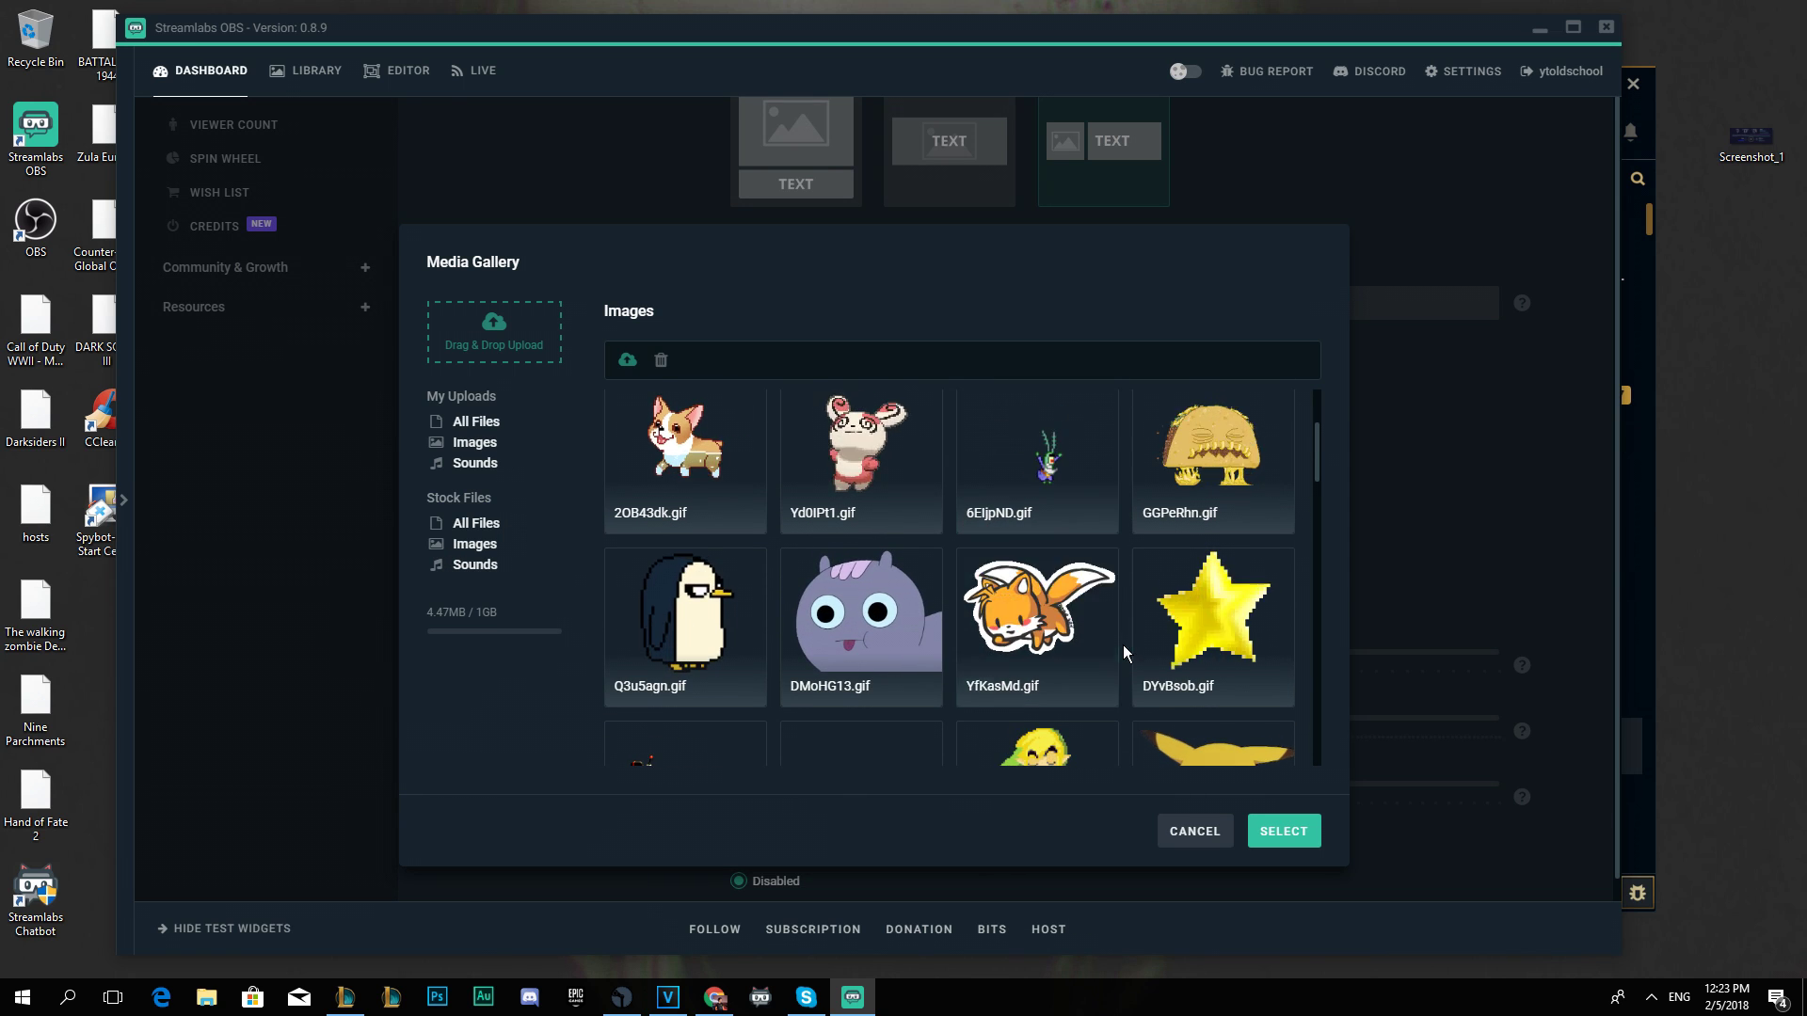
left_click(1053, 505)
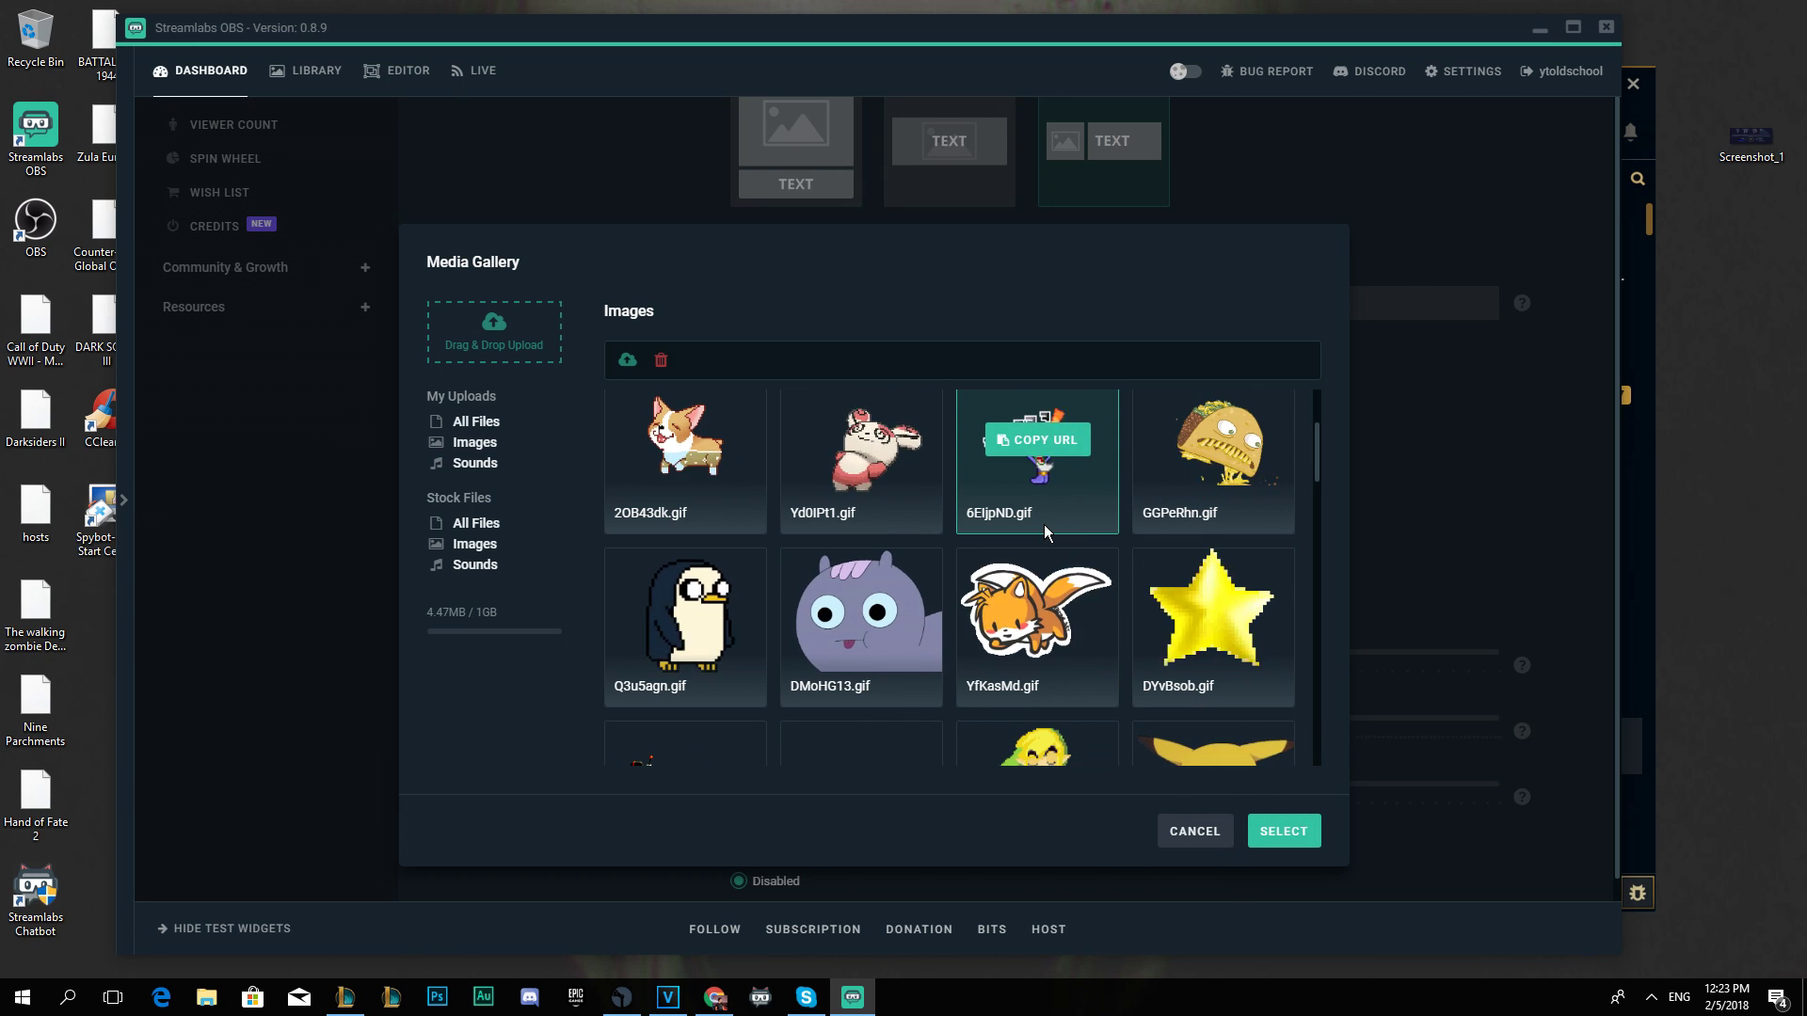
left_click(1275, 834)
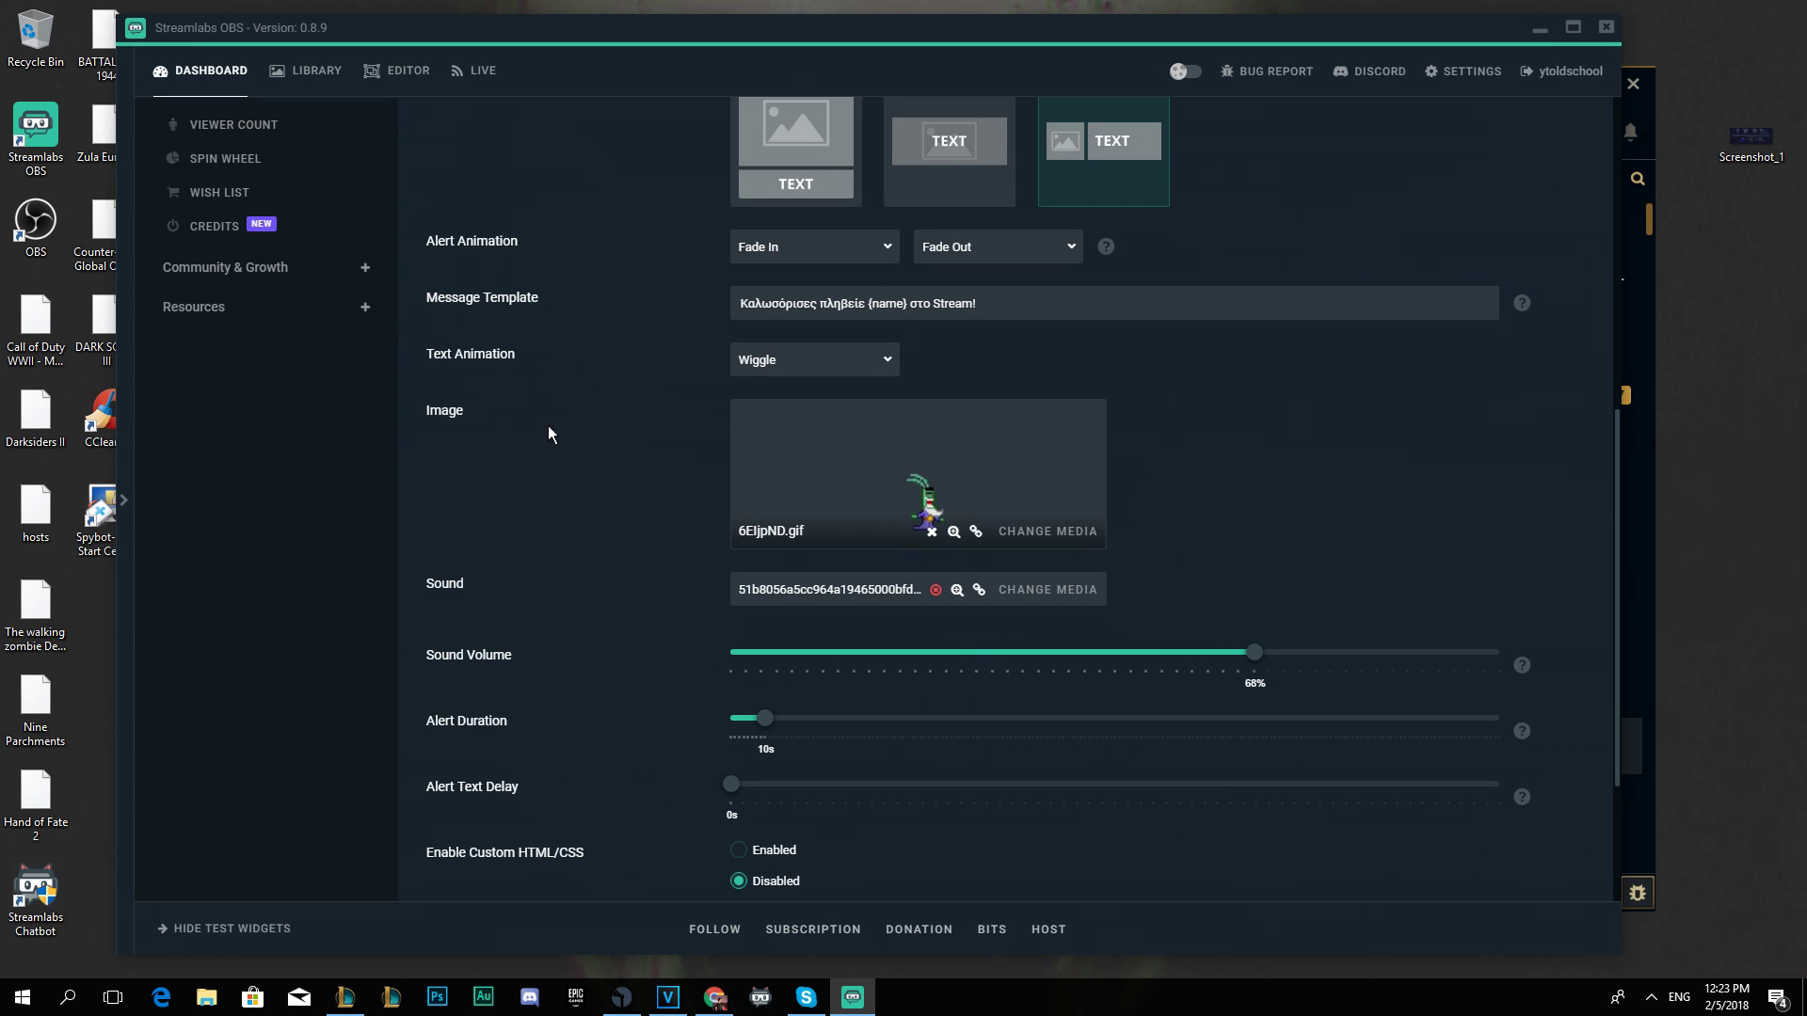
Browse the stock sounds for the follow alert and confirm the gallery without choosing a file.
scroll(786, 682, "down", 3)
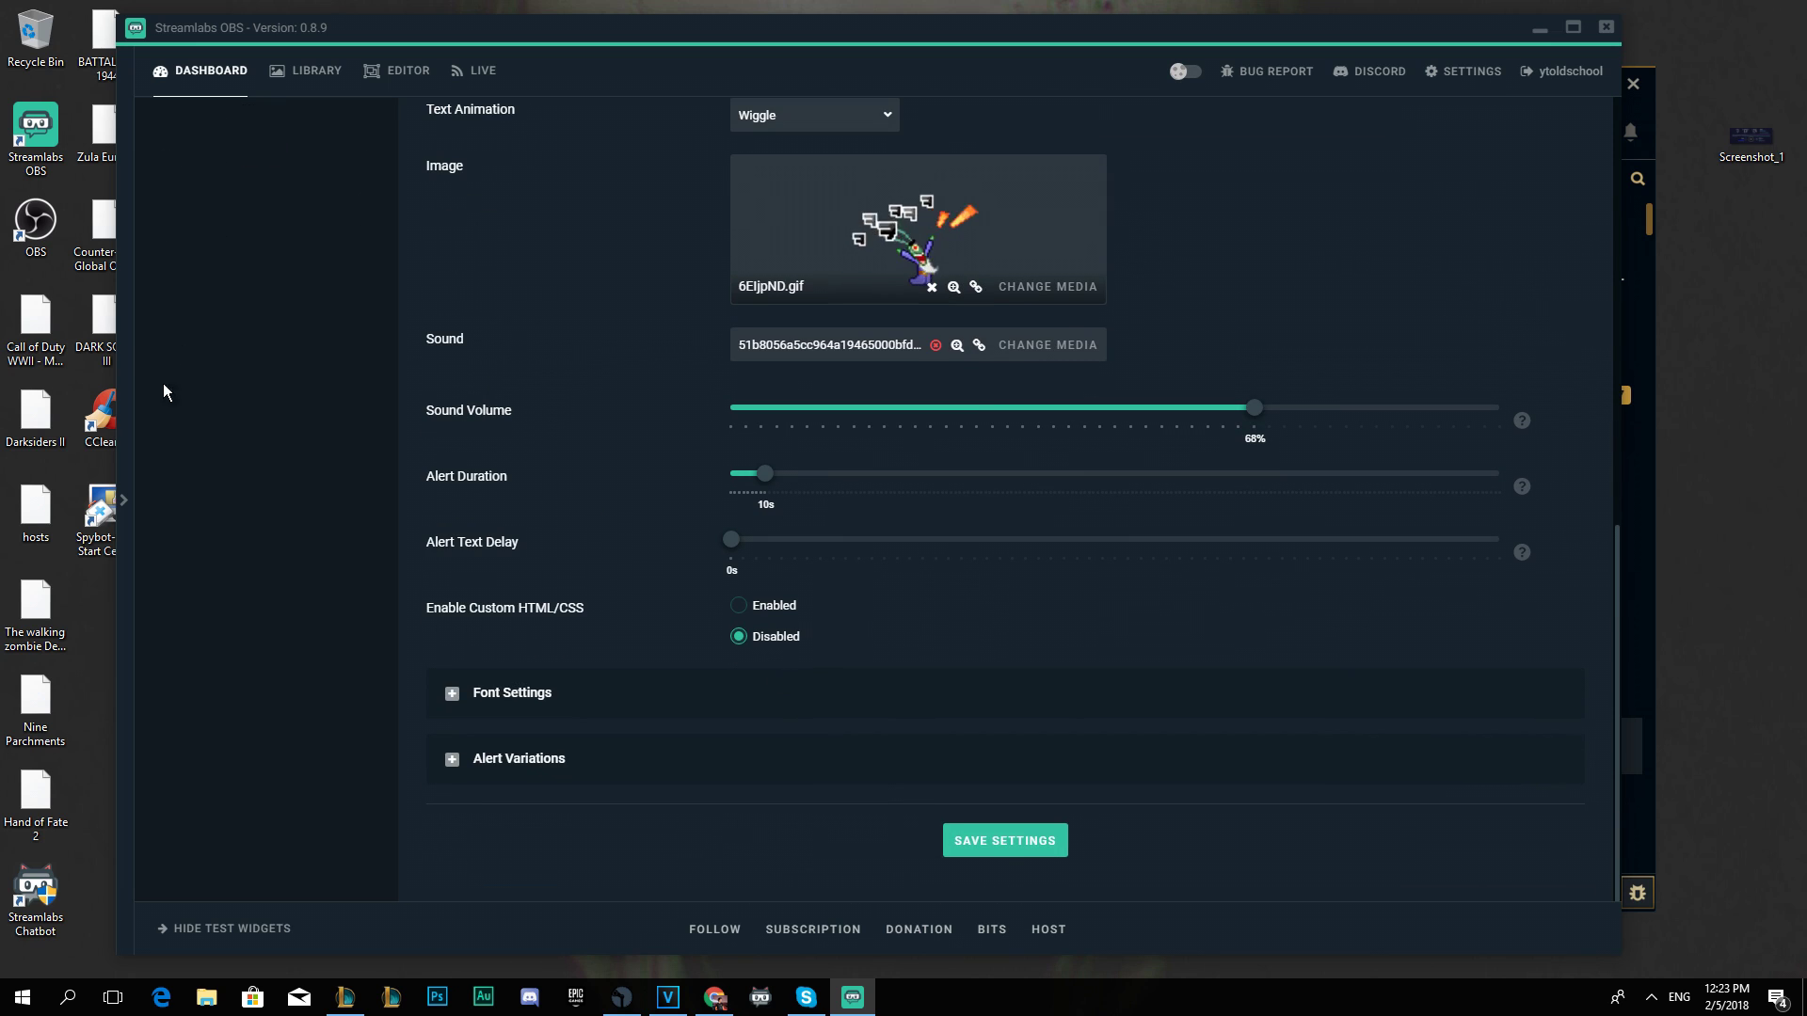
mouse_move(1255, 408)
left_mouse_down()
mouse_move(1492, 409)
mouse_move(955, 410)
mouse_move(1291, 420)
mouse_move(1234, 415)
mouse_move(1254, 415)
left_mouse_up()
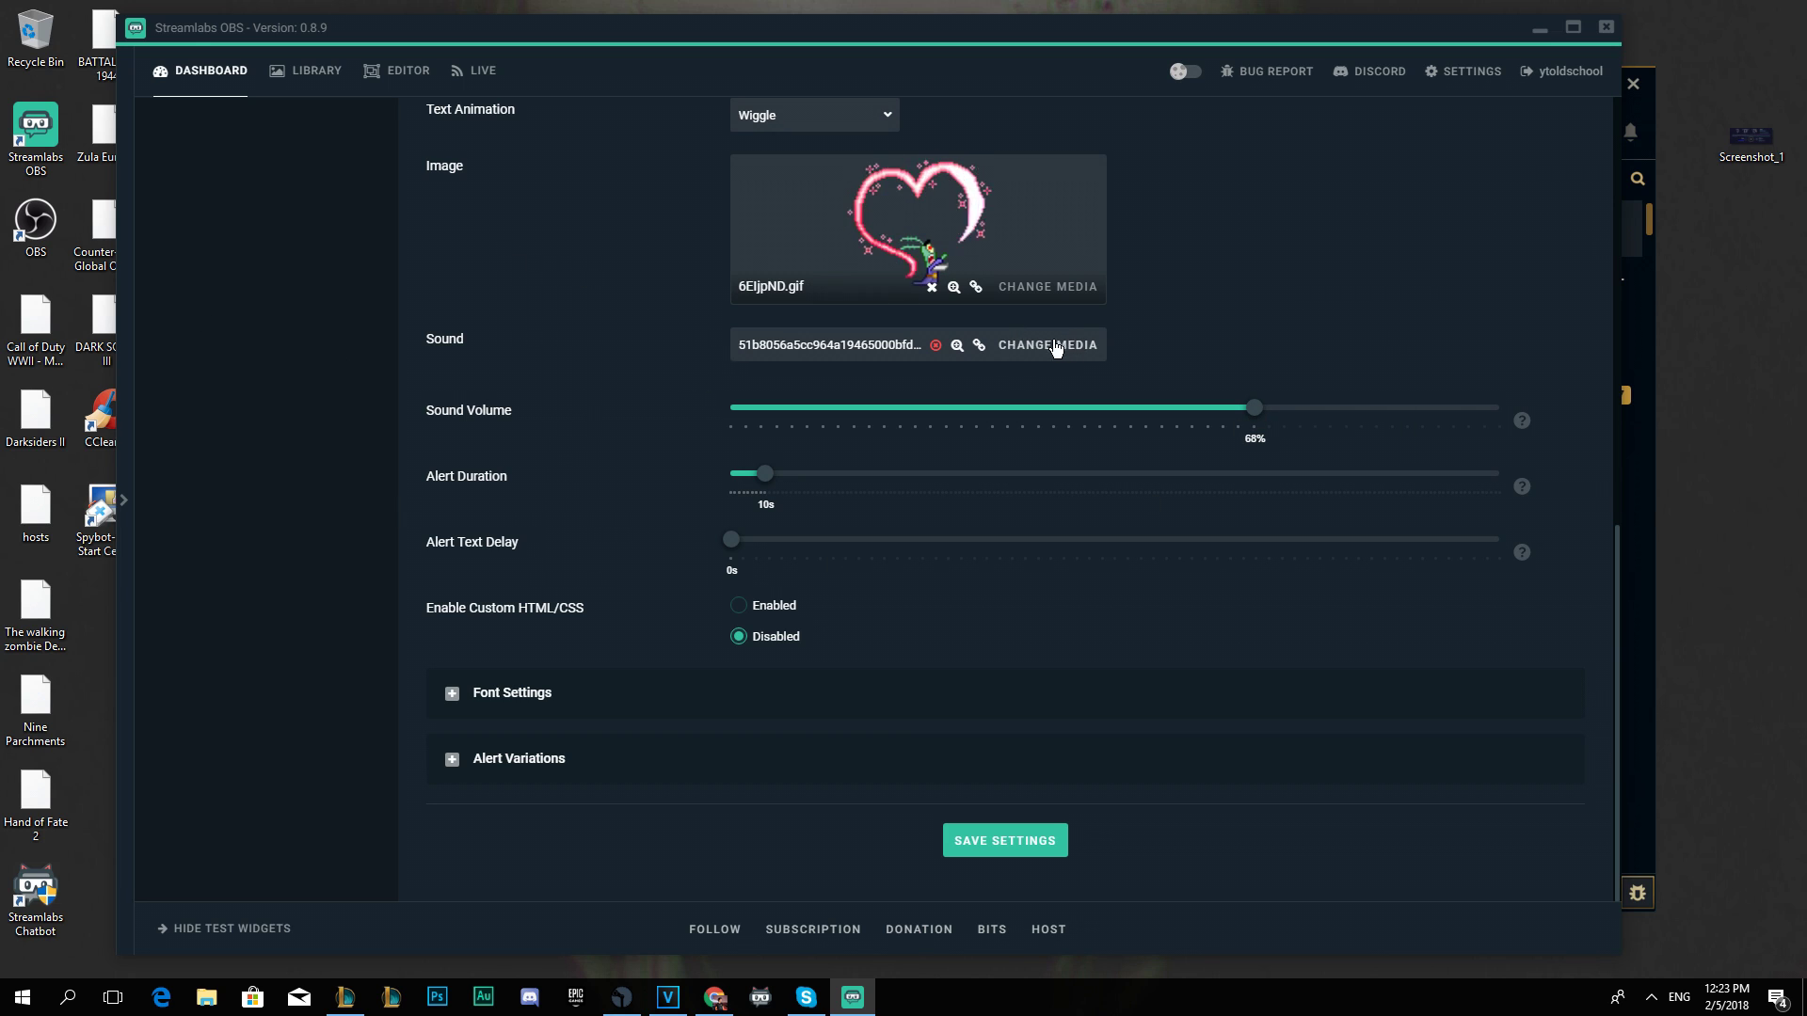
left_click(1027, 355)
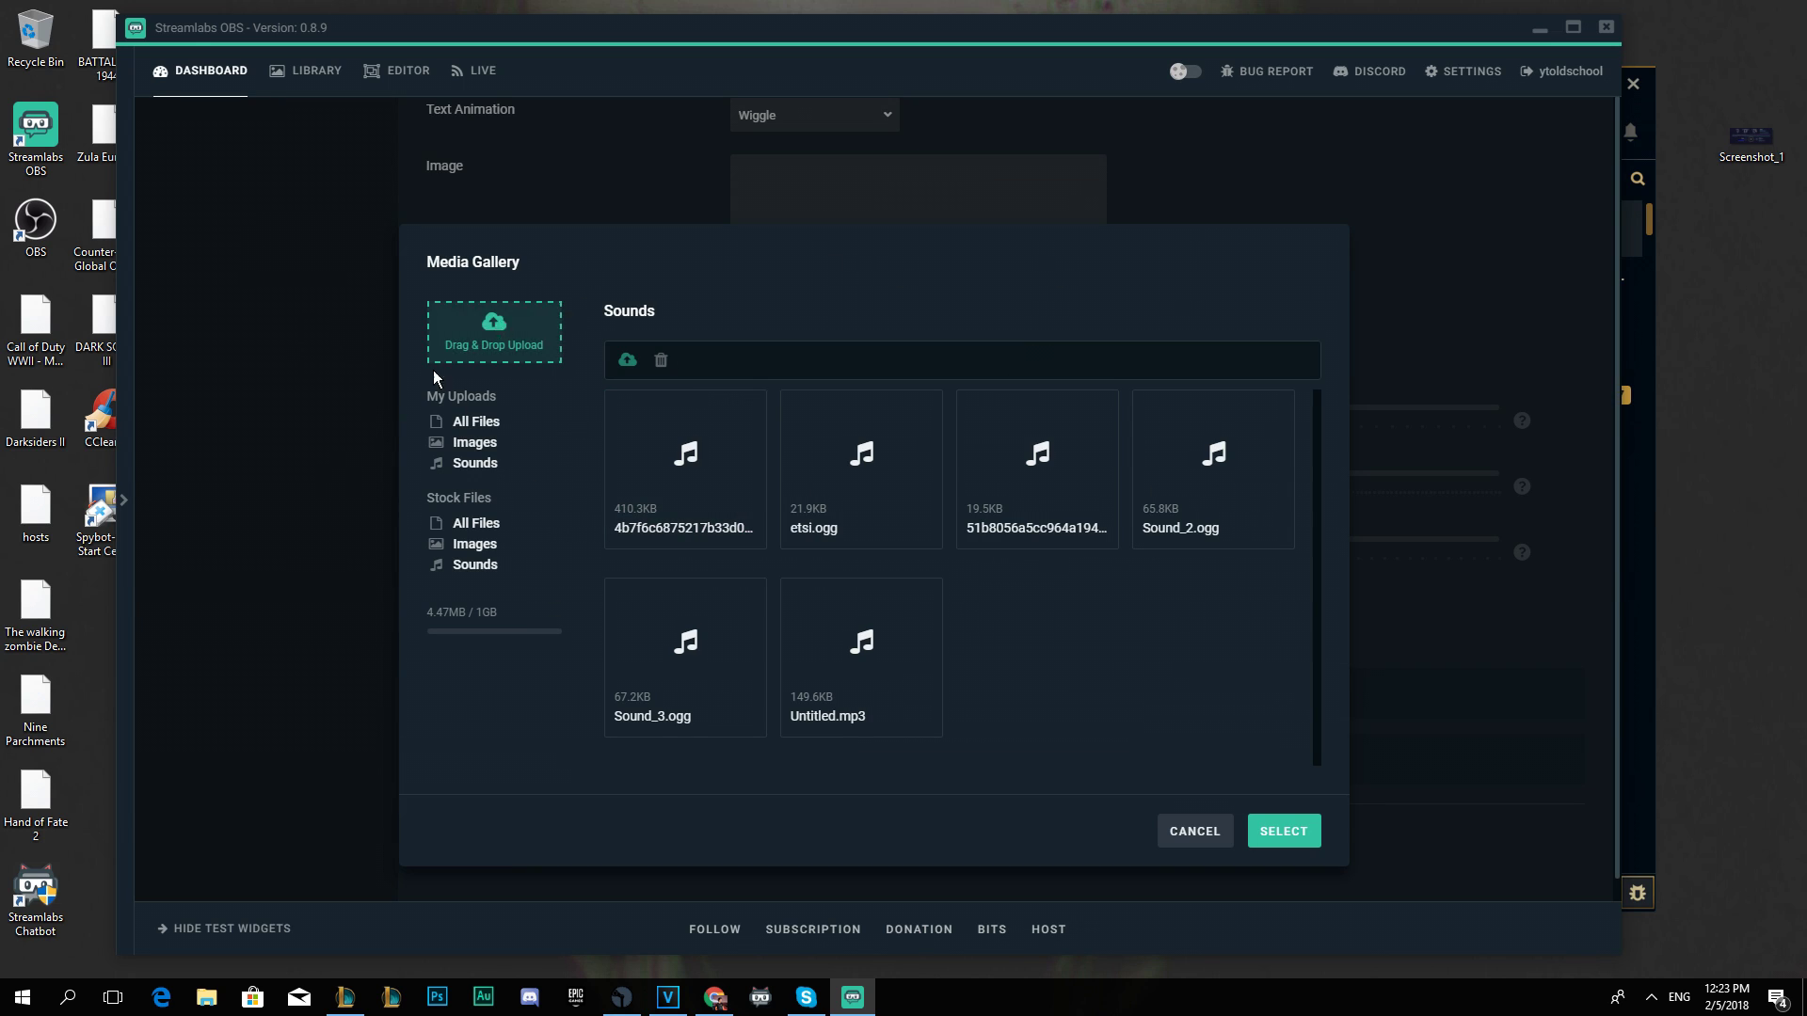
left_click(489, 569)
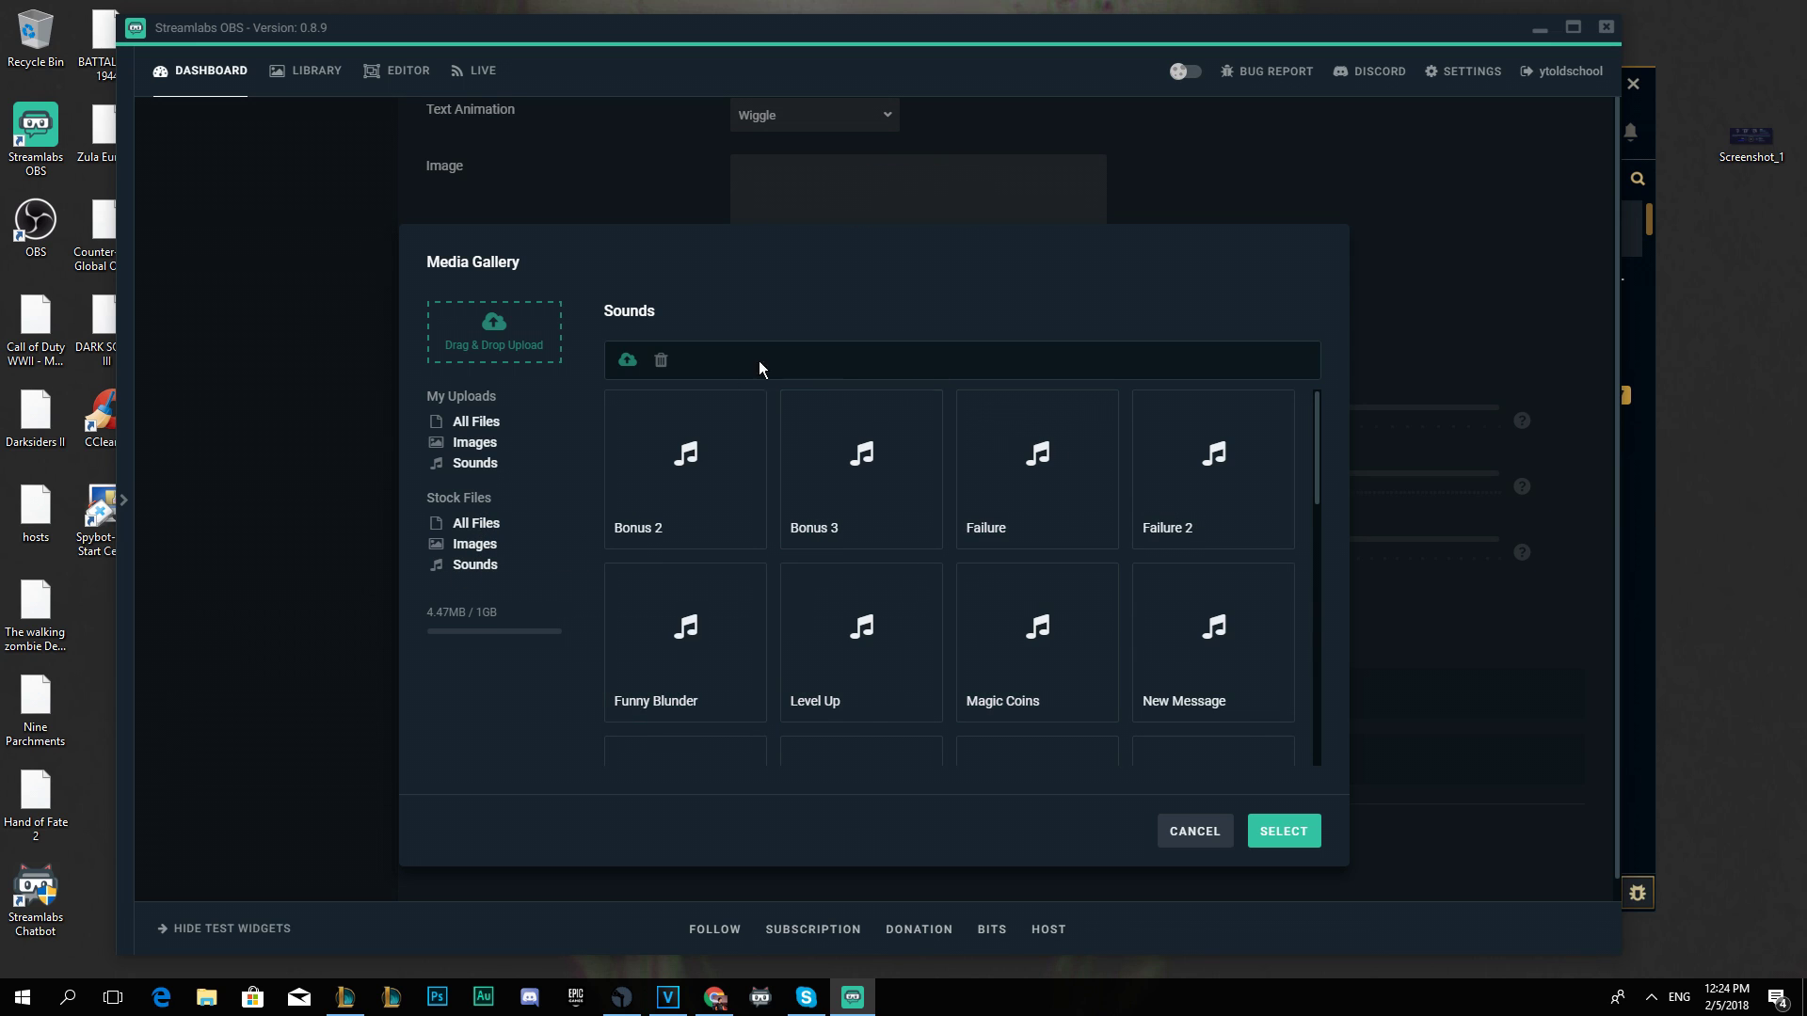
left_click(1277, 842)
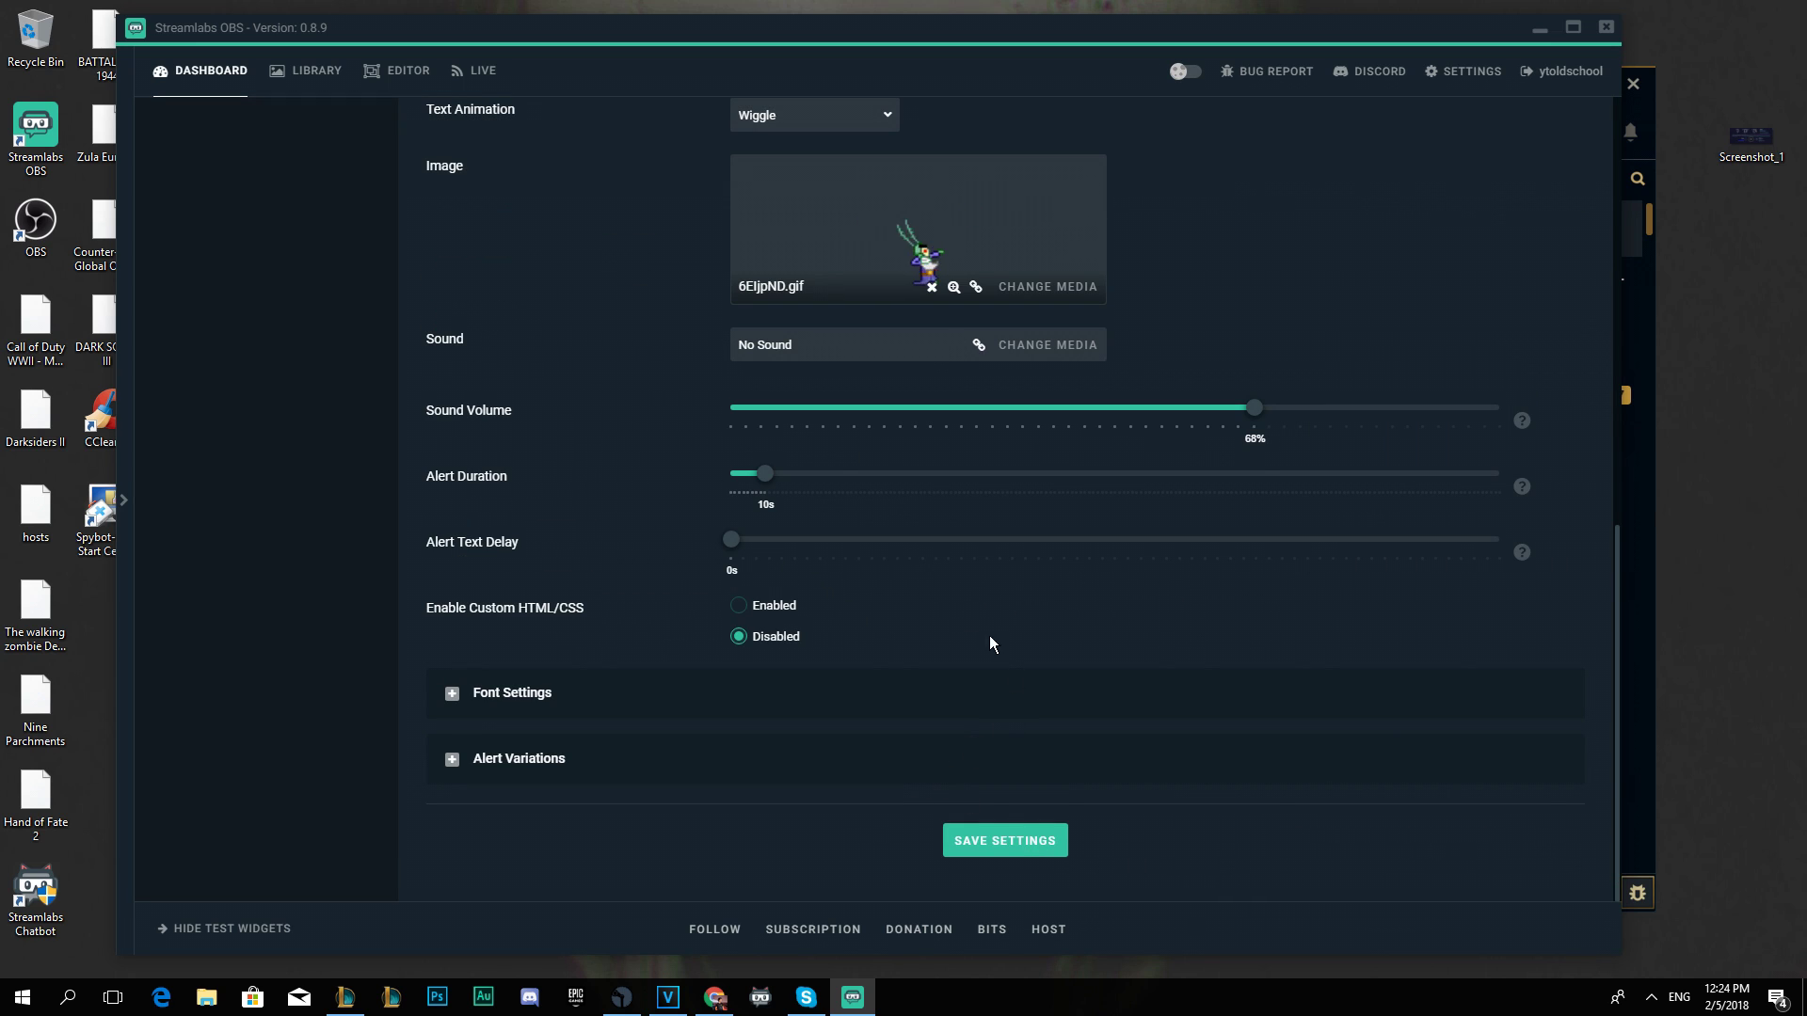
Set the follow alert's sound to the uploaded file whose name begins with 4b7f6c6875217b33d0.
left_click(1018, 354)
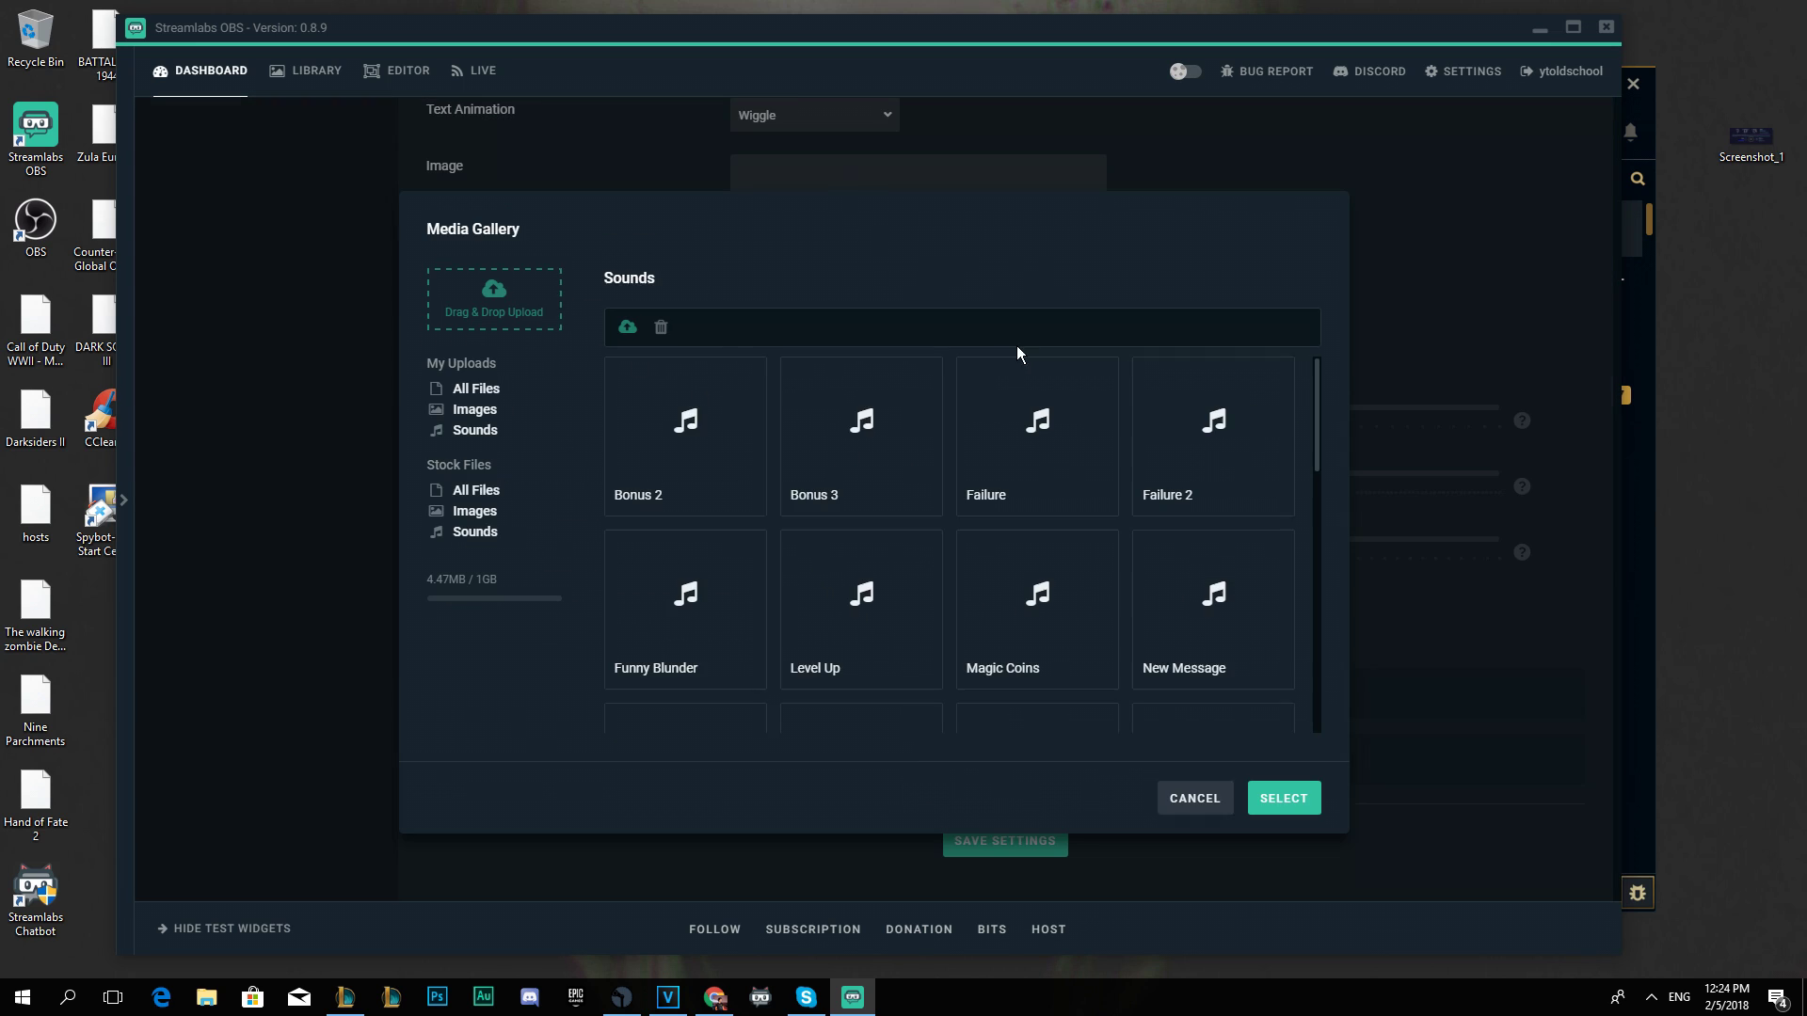
left_click(492, 390)
left_click(475, 431)
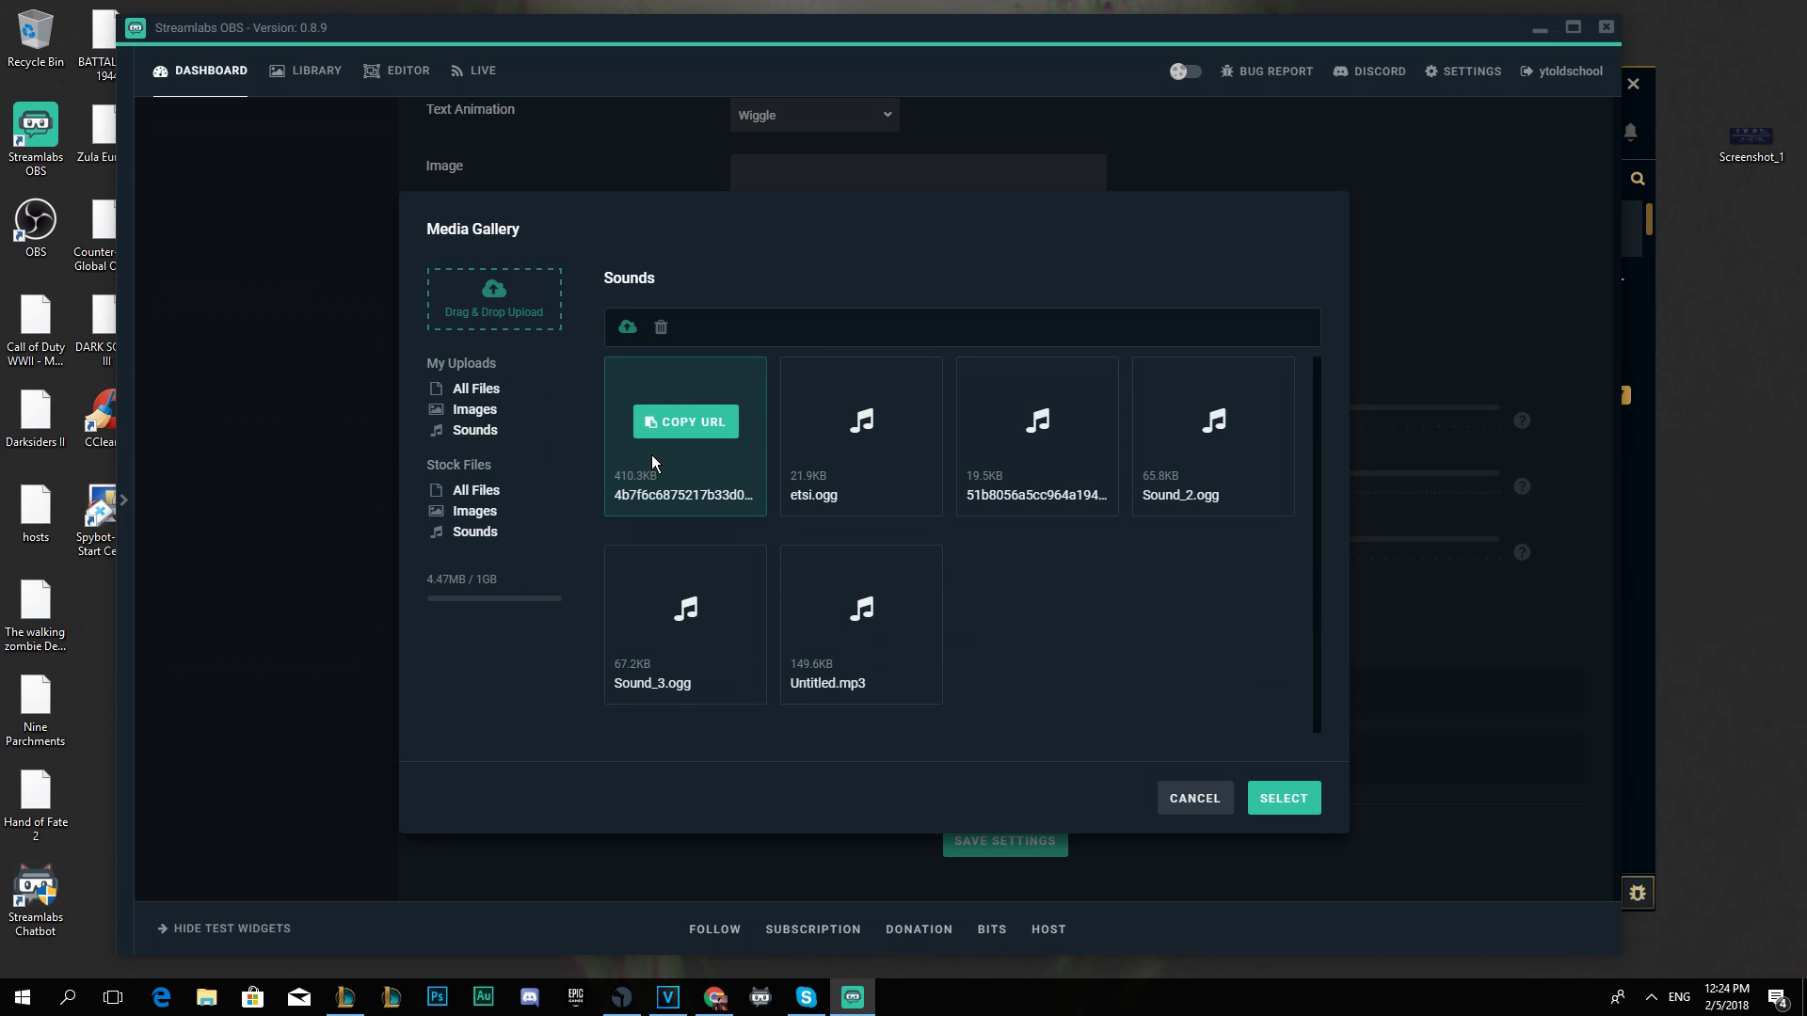
left_click(719, 475)
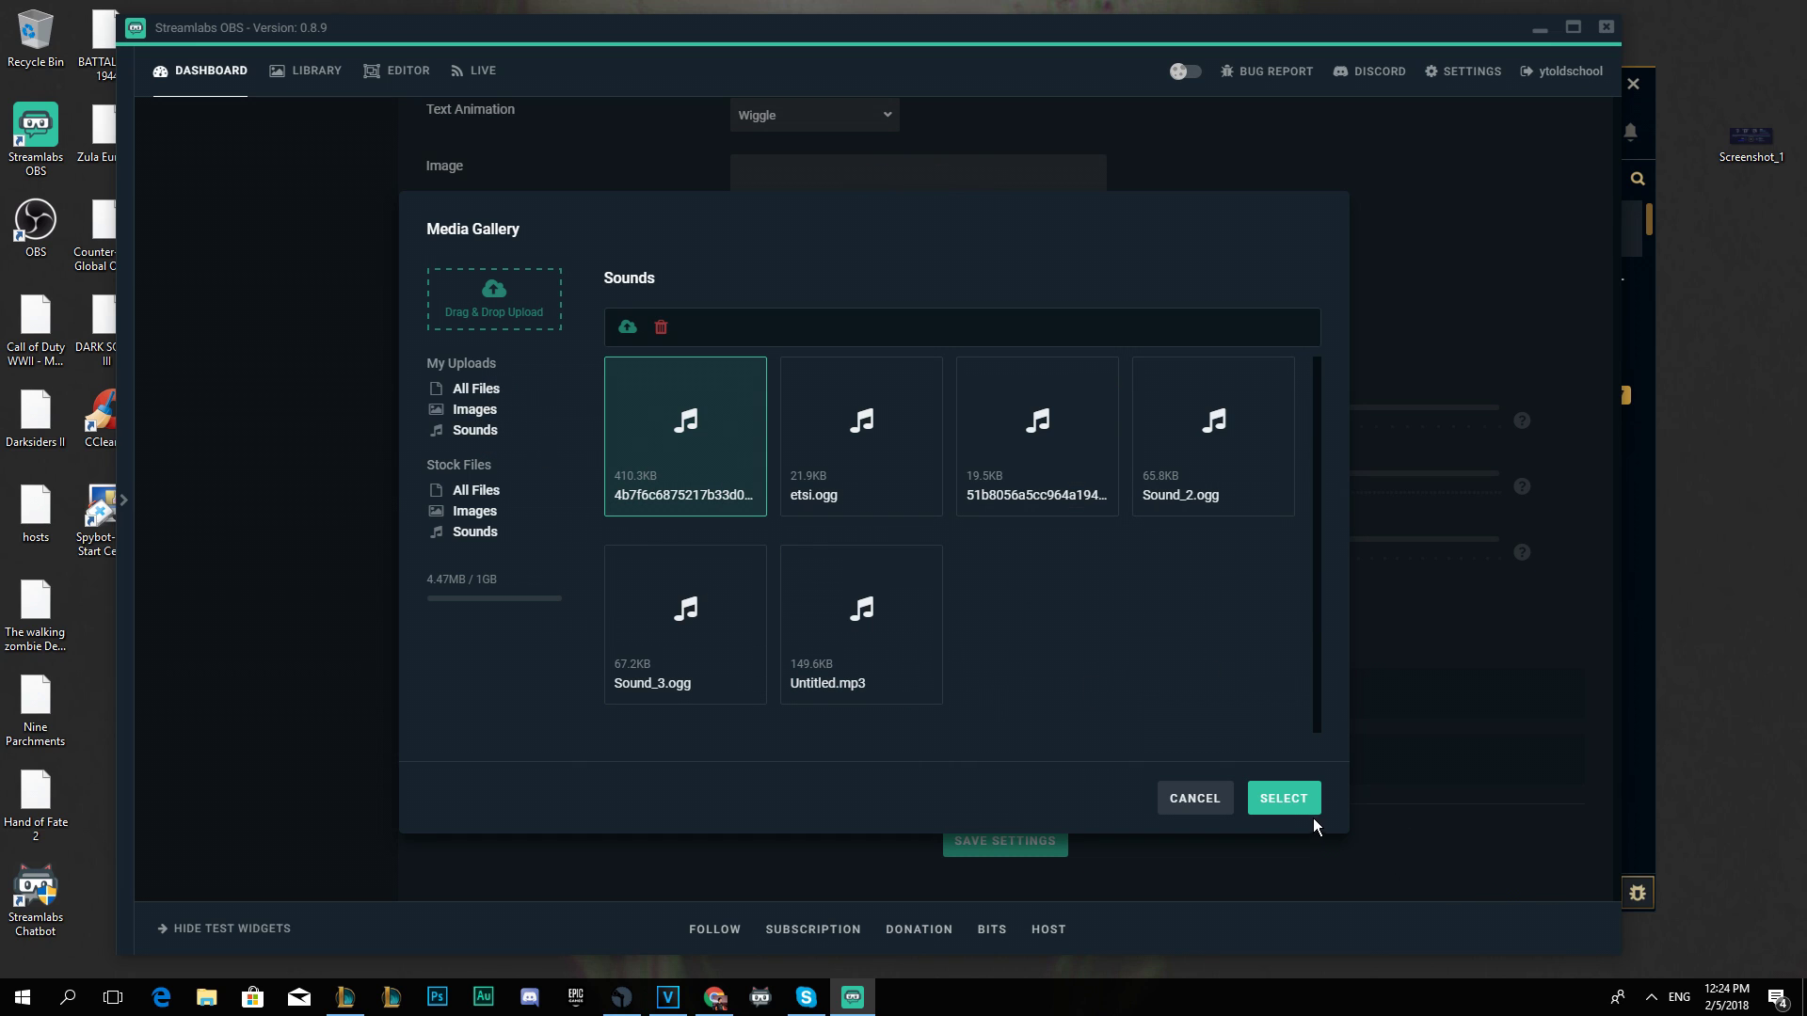
left_click(1284, 798)
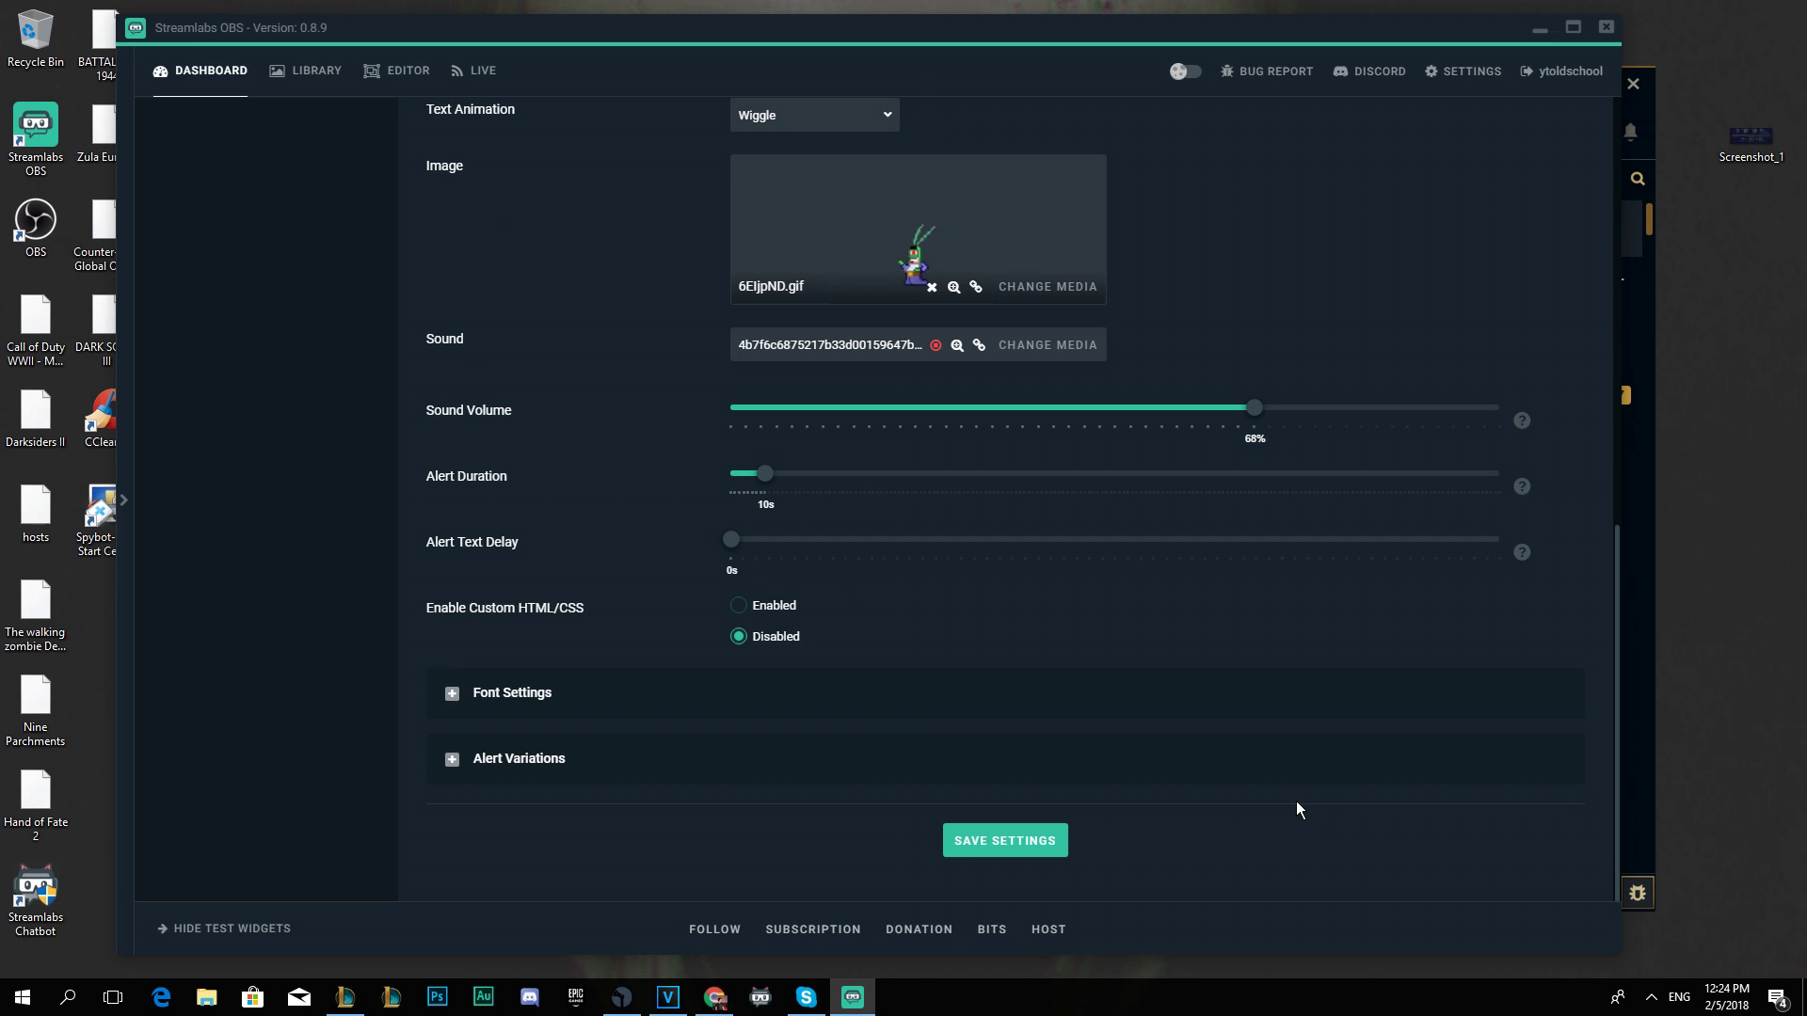
Set the follow alert's sound to the uploaded file whose name begins with 51b8056a5cc964a194.
left_click(1036, 344)
left_click(1092, 497)
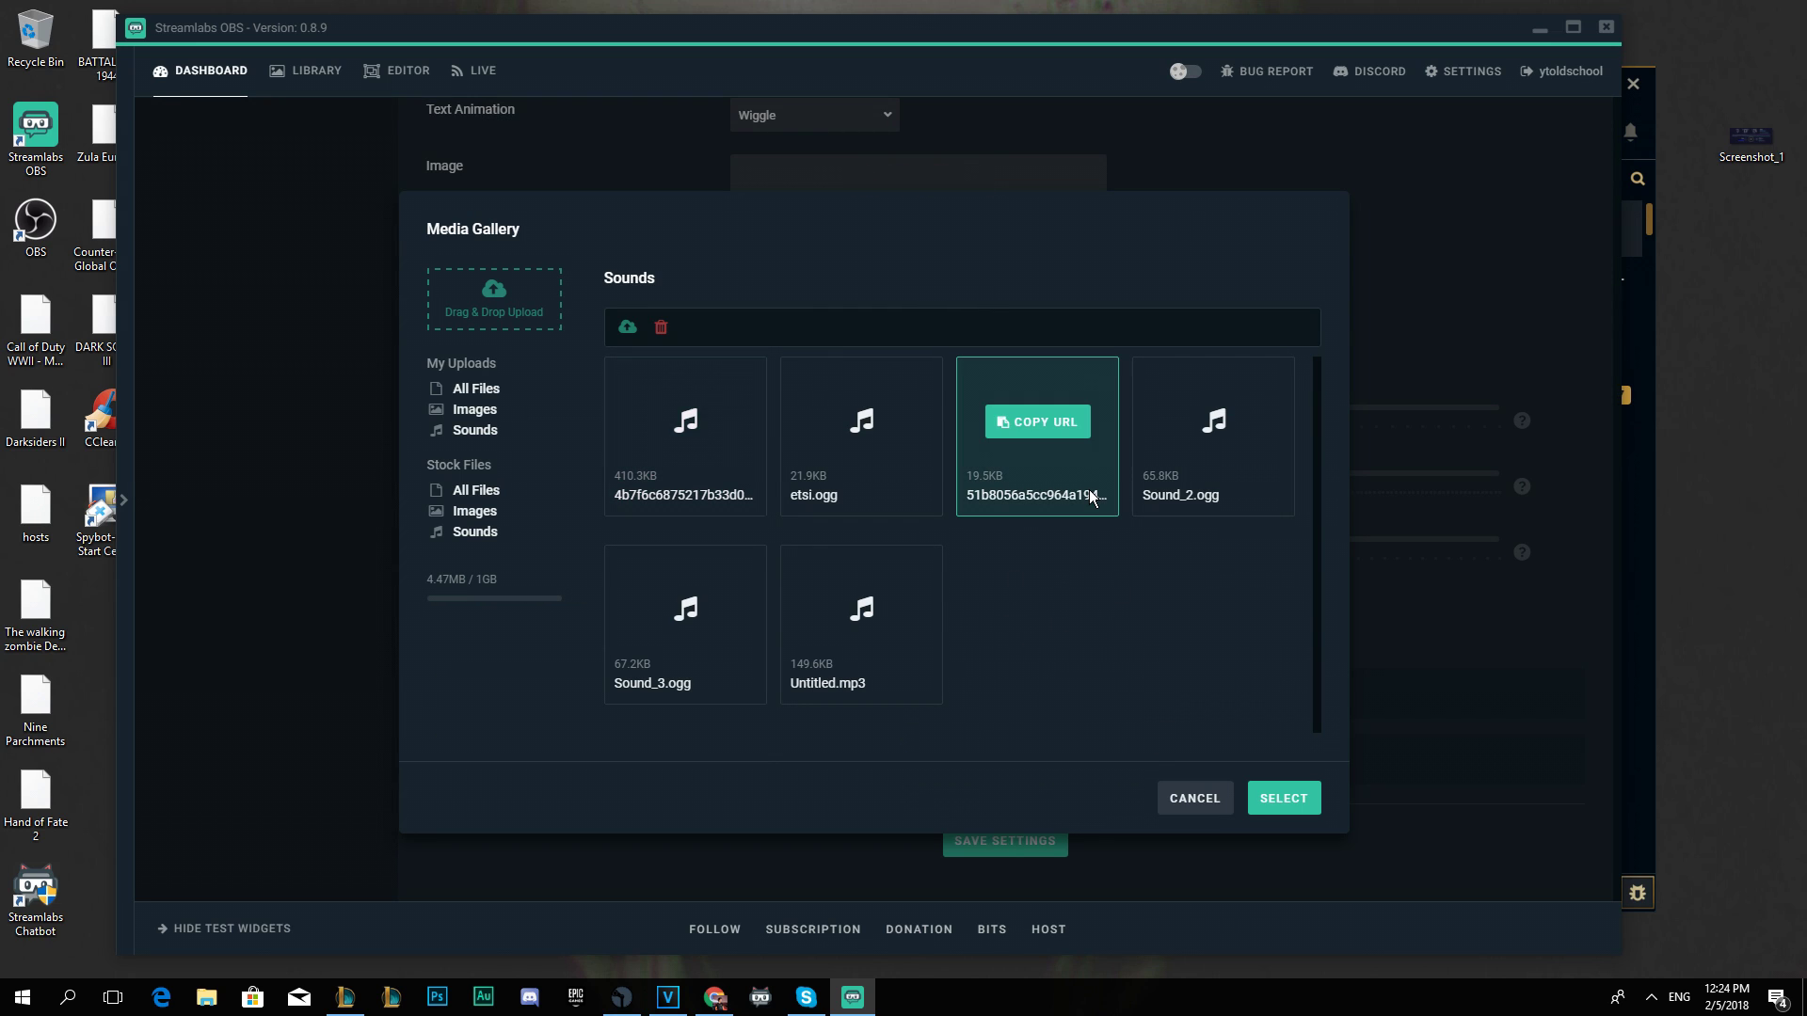
left_click(1289, 801)
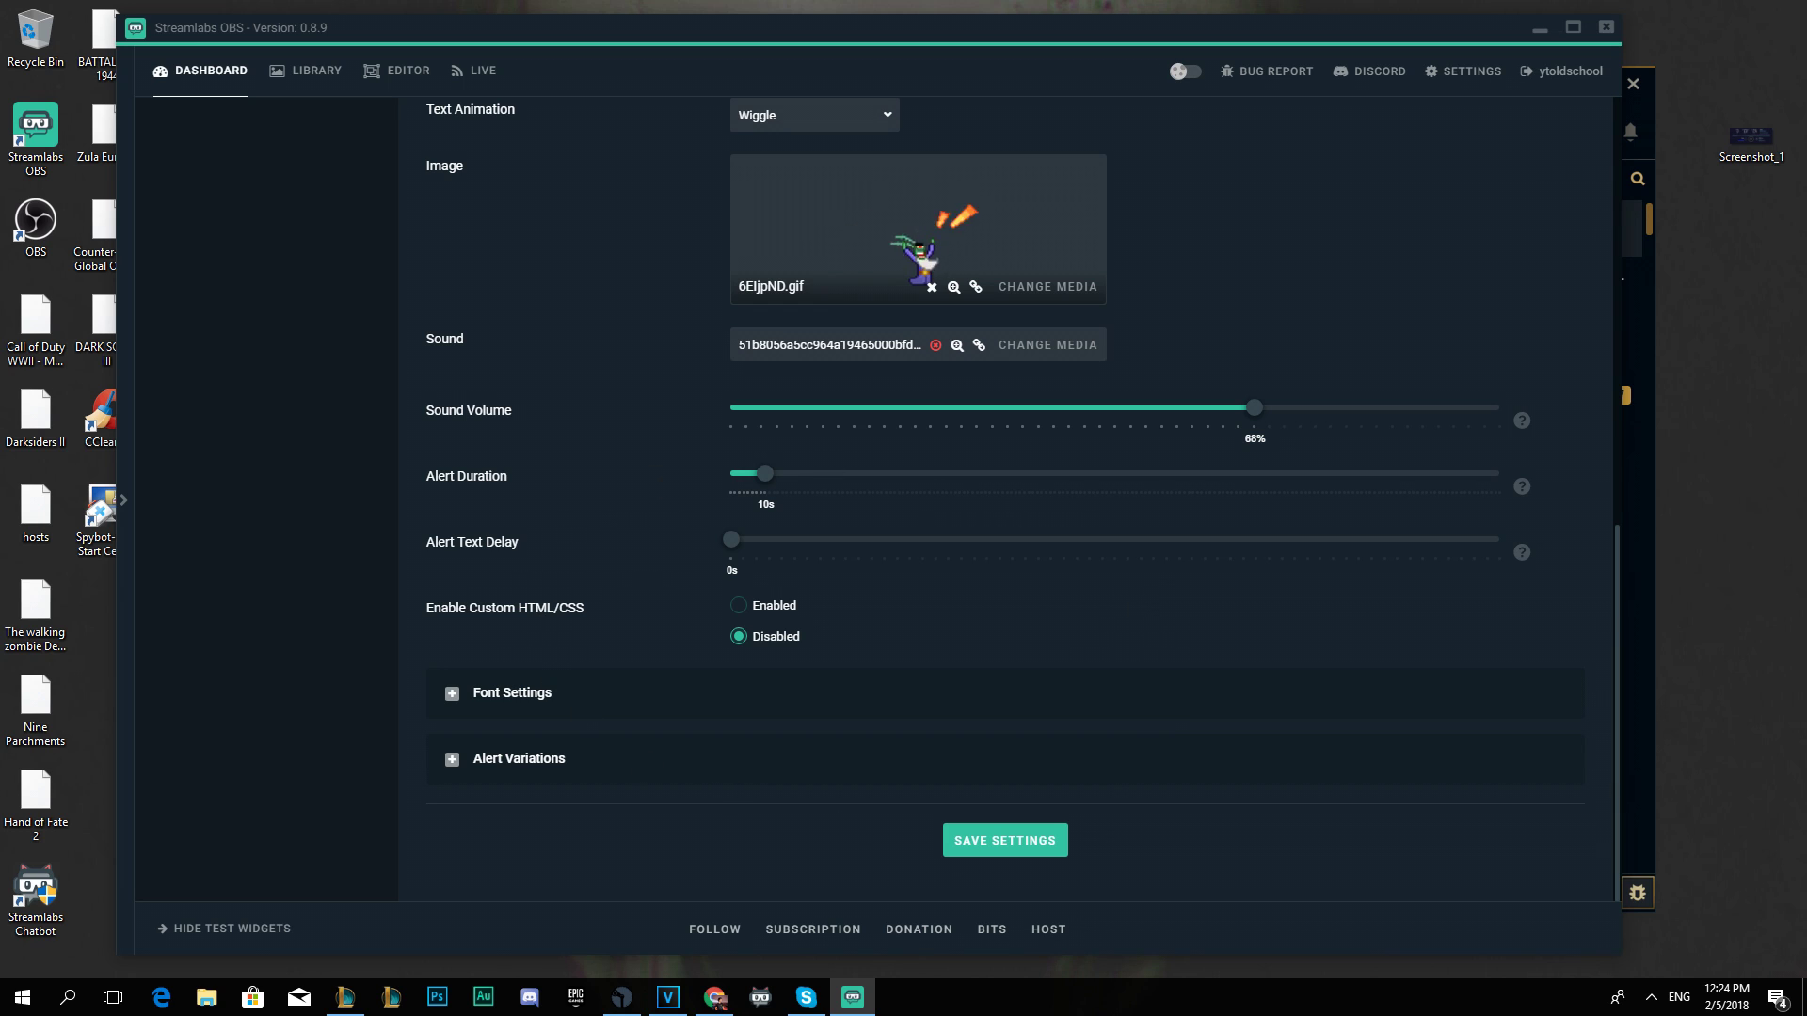
Expand the follow alert's font settings and examine its font, size, weight and text colors.
left_click(478, 695)
scroll(941, 527, "down", 3)
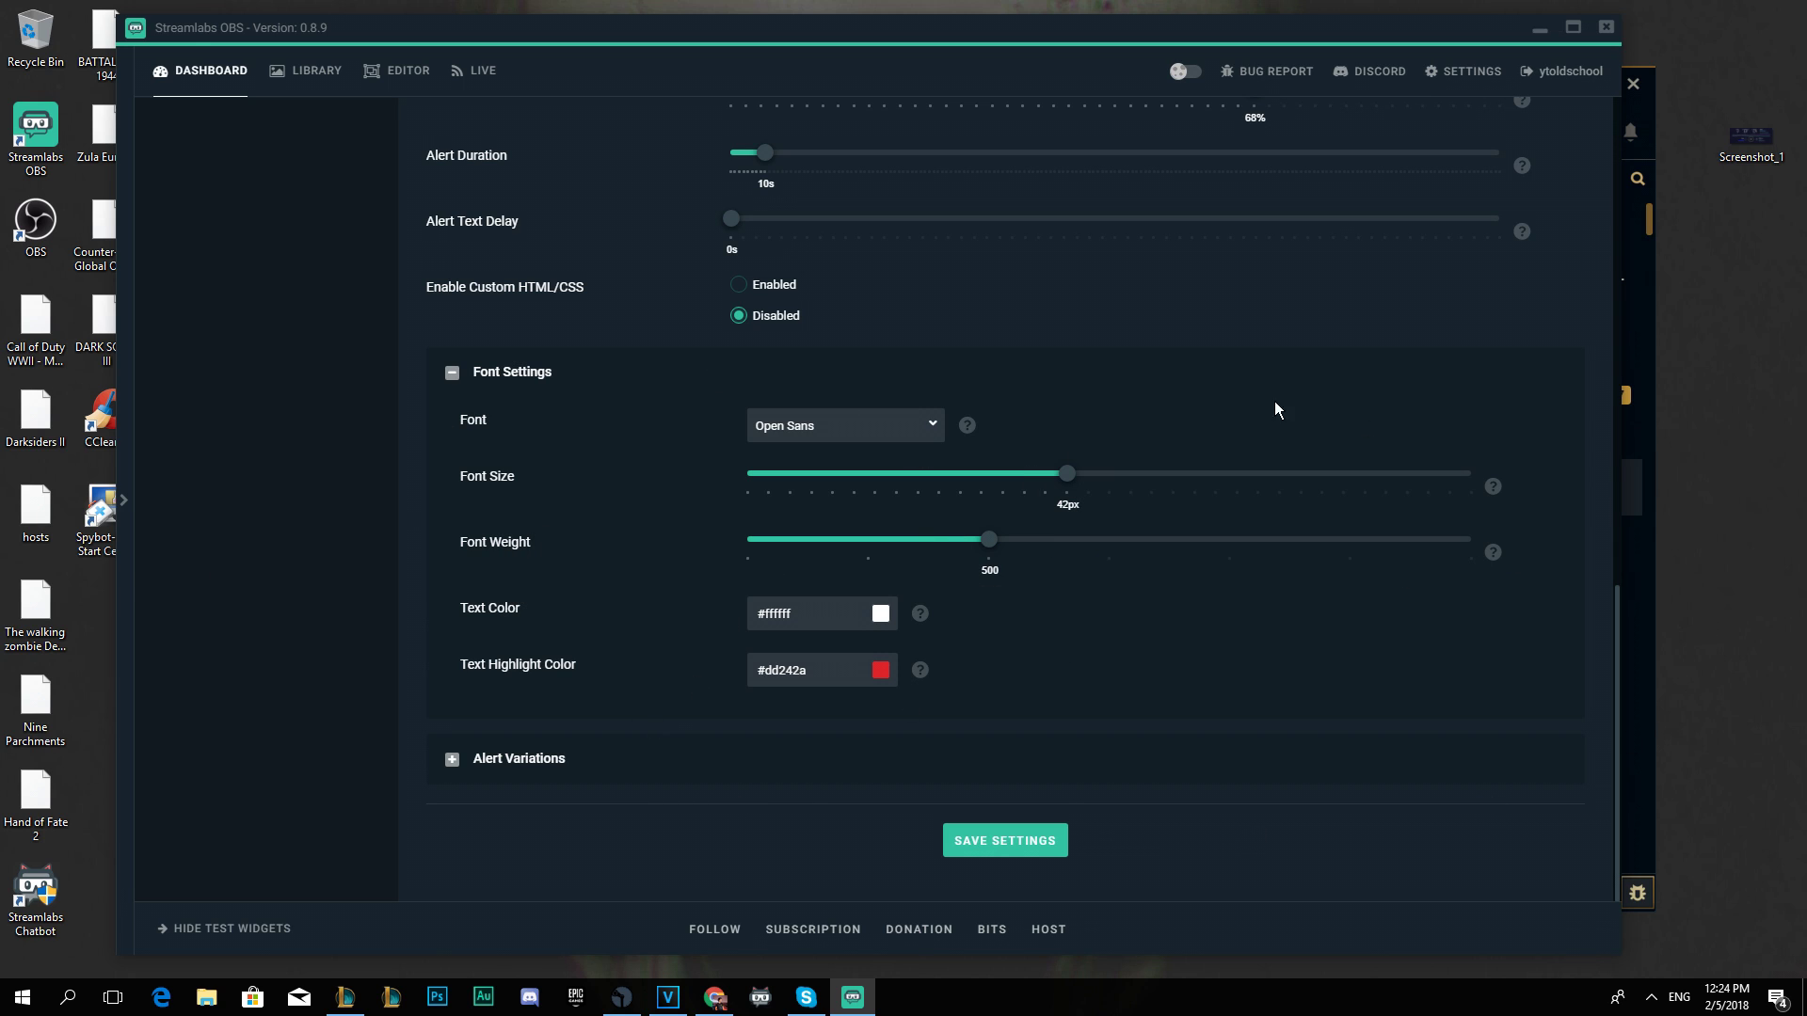
scroll(1069, 742, "up", 7)
scroll(1064, 744, "up", 2)
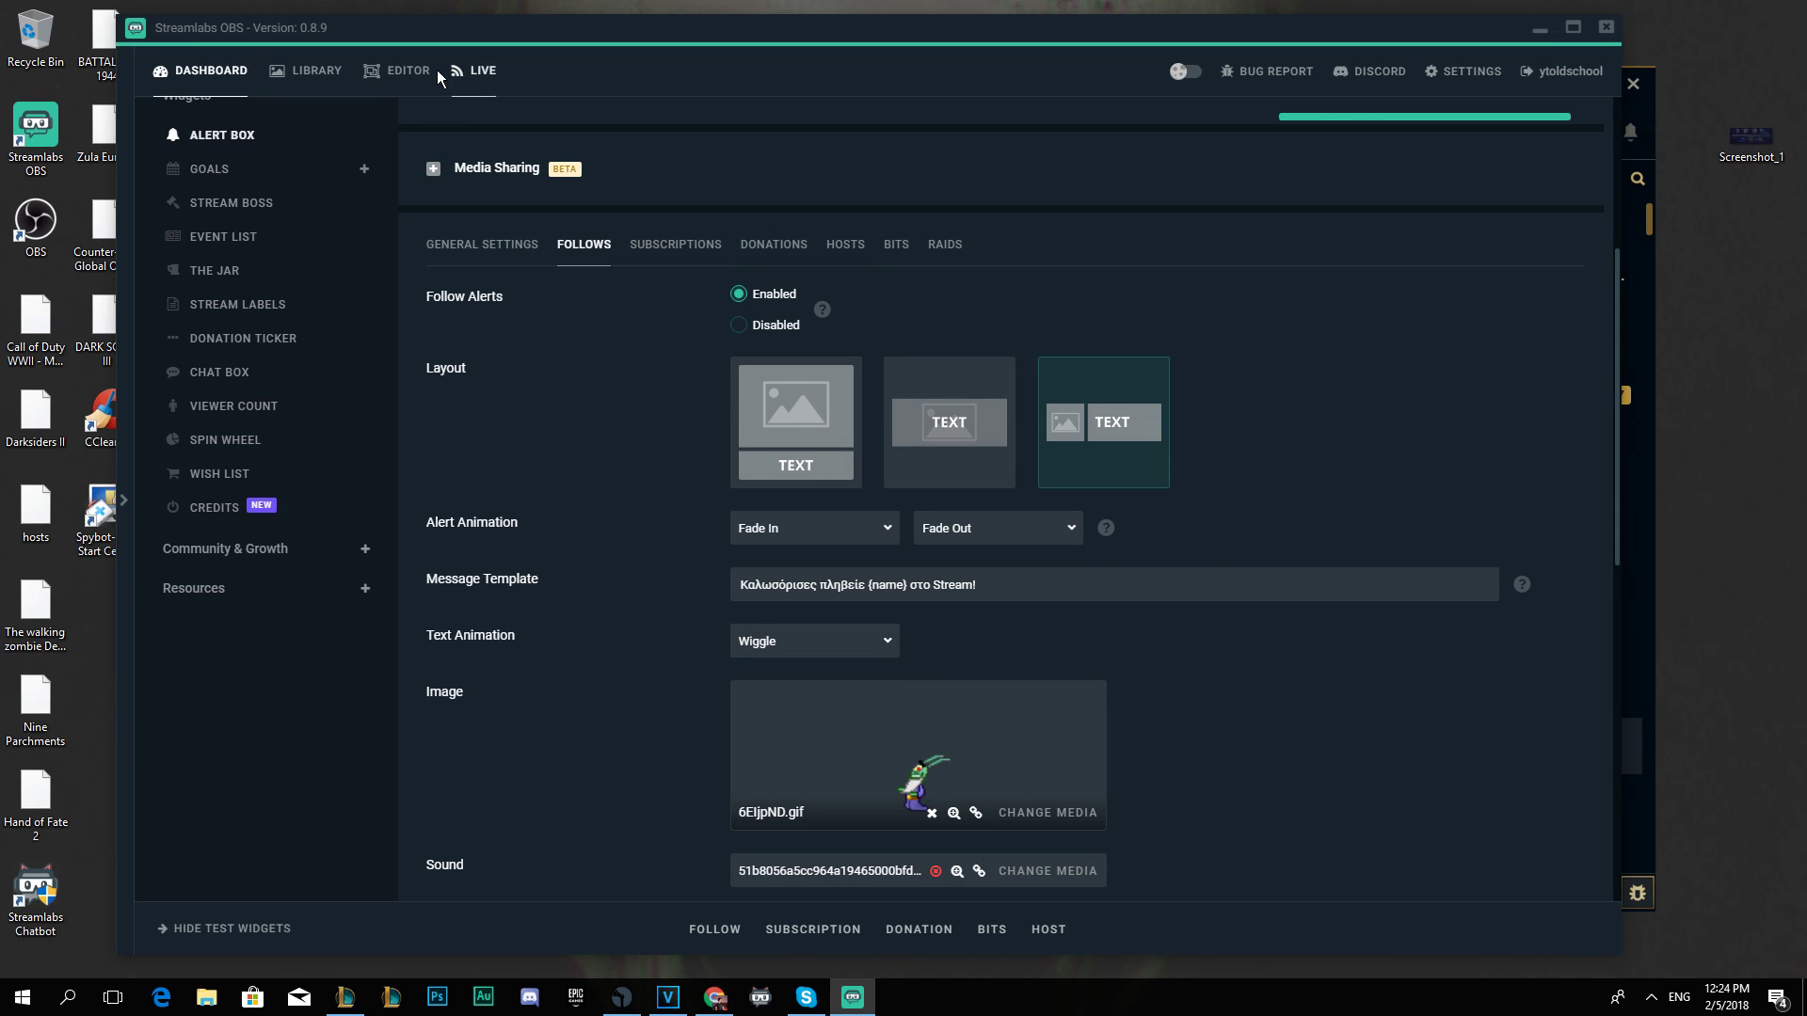
Go to the scene editor, hide the test widget controls and show them again.
left_click(313, 77)
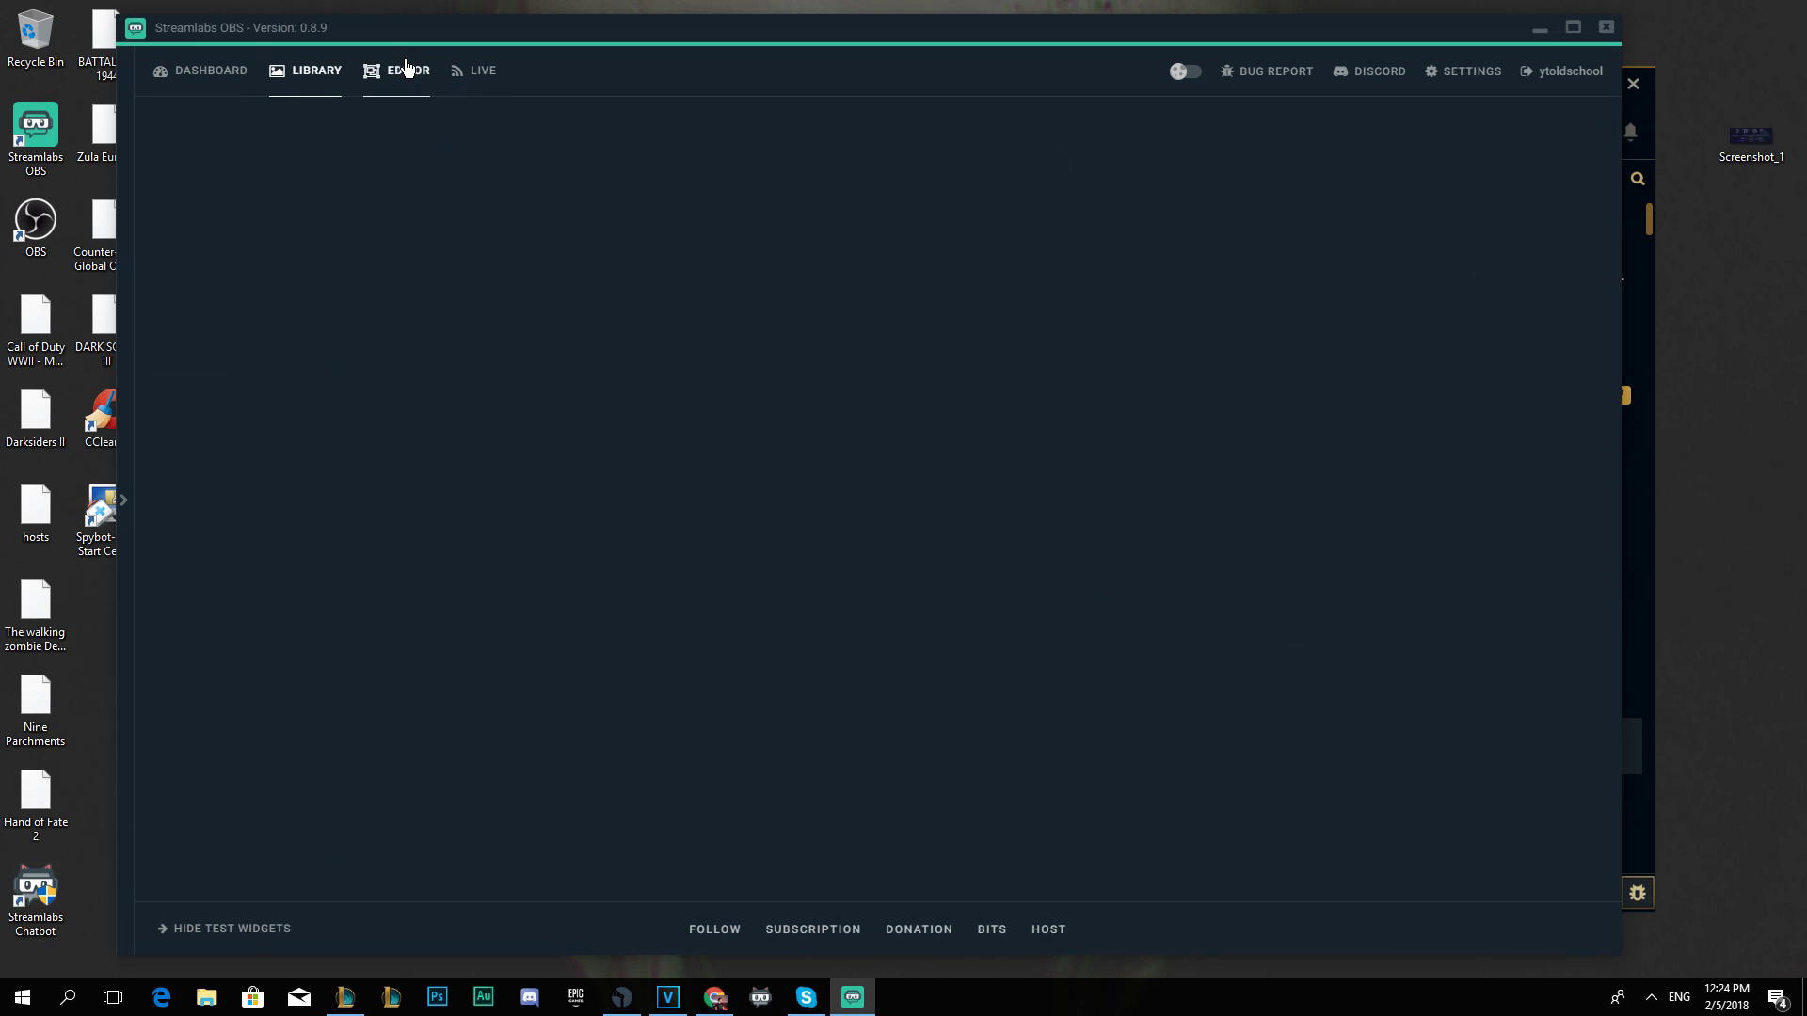
left_click(407, 67)
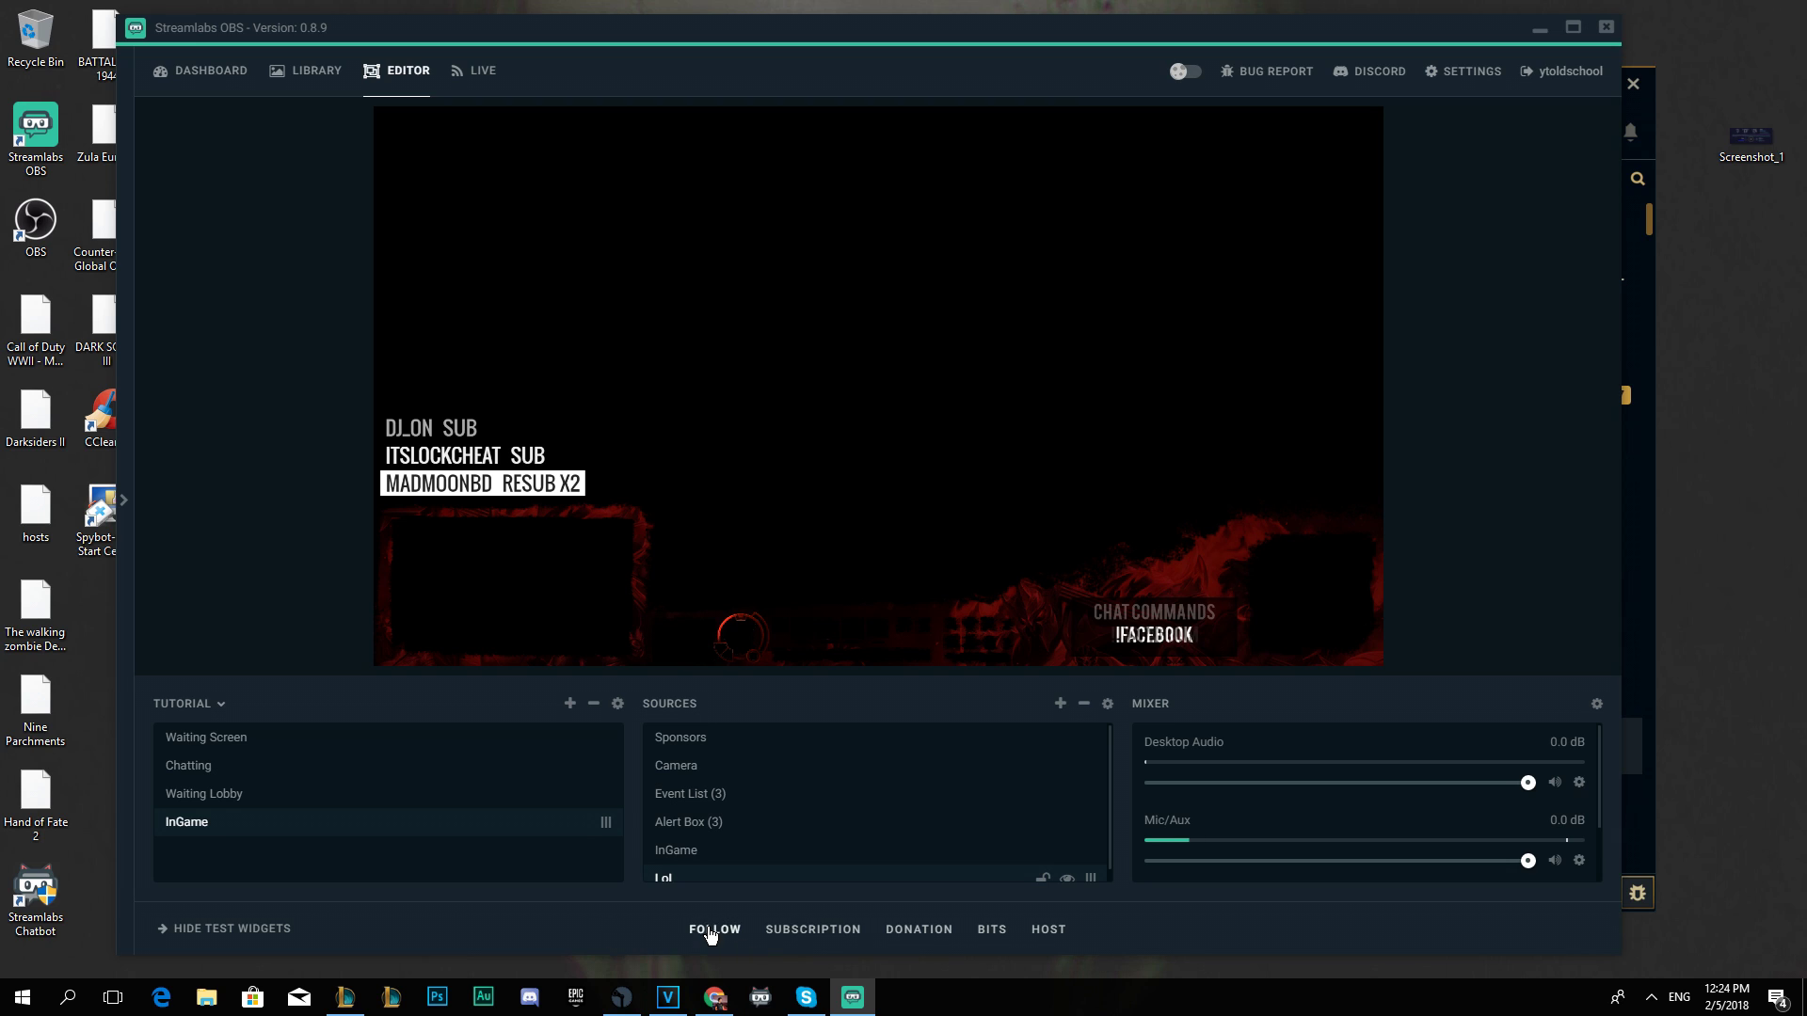
left_click(230, 928)
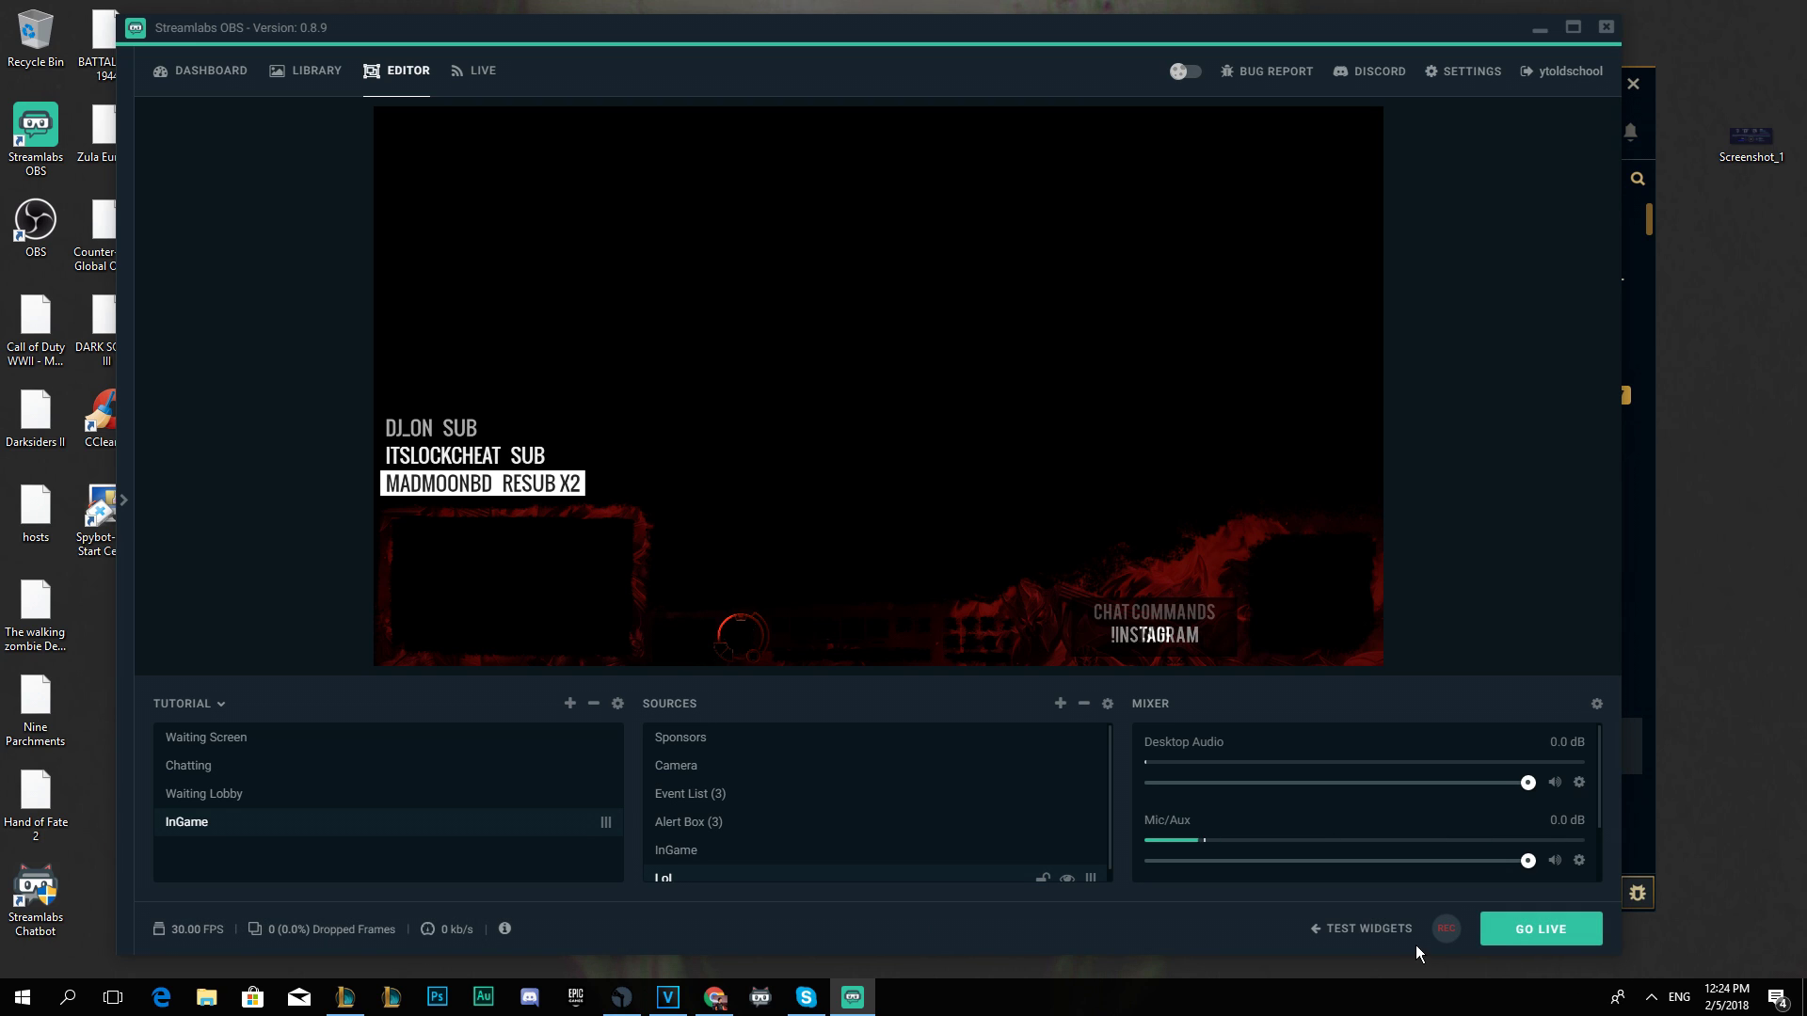
left_click(1356, 929)
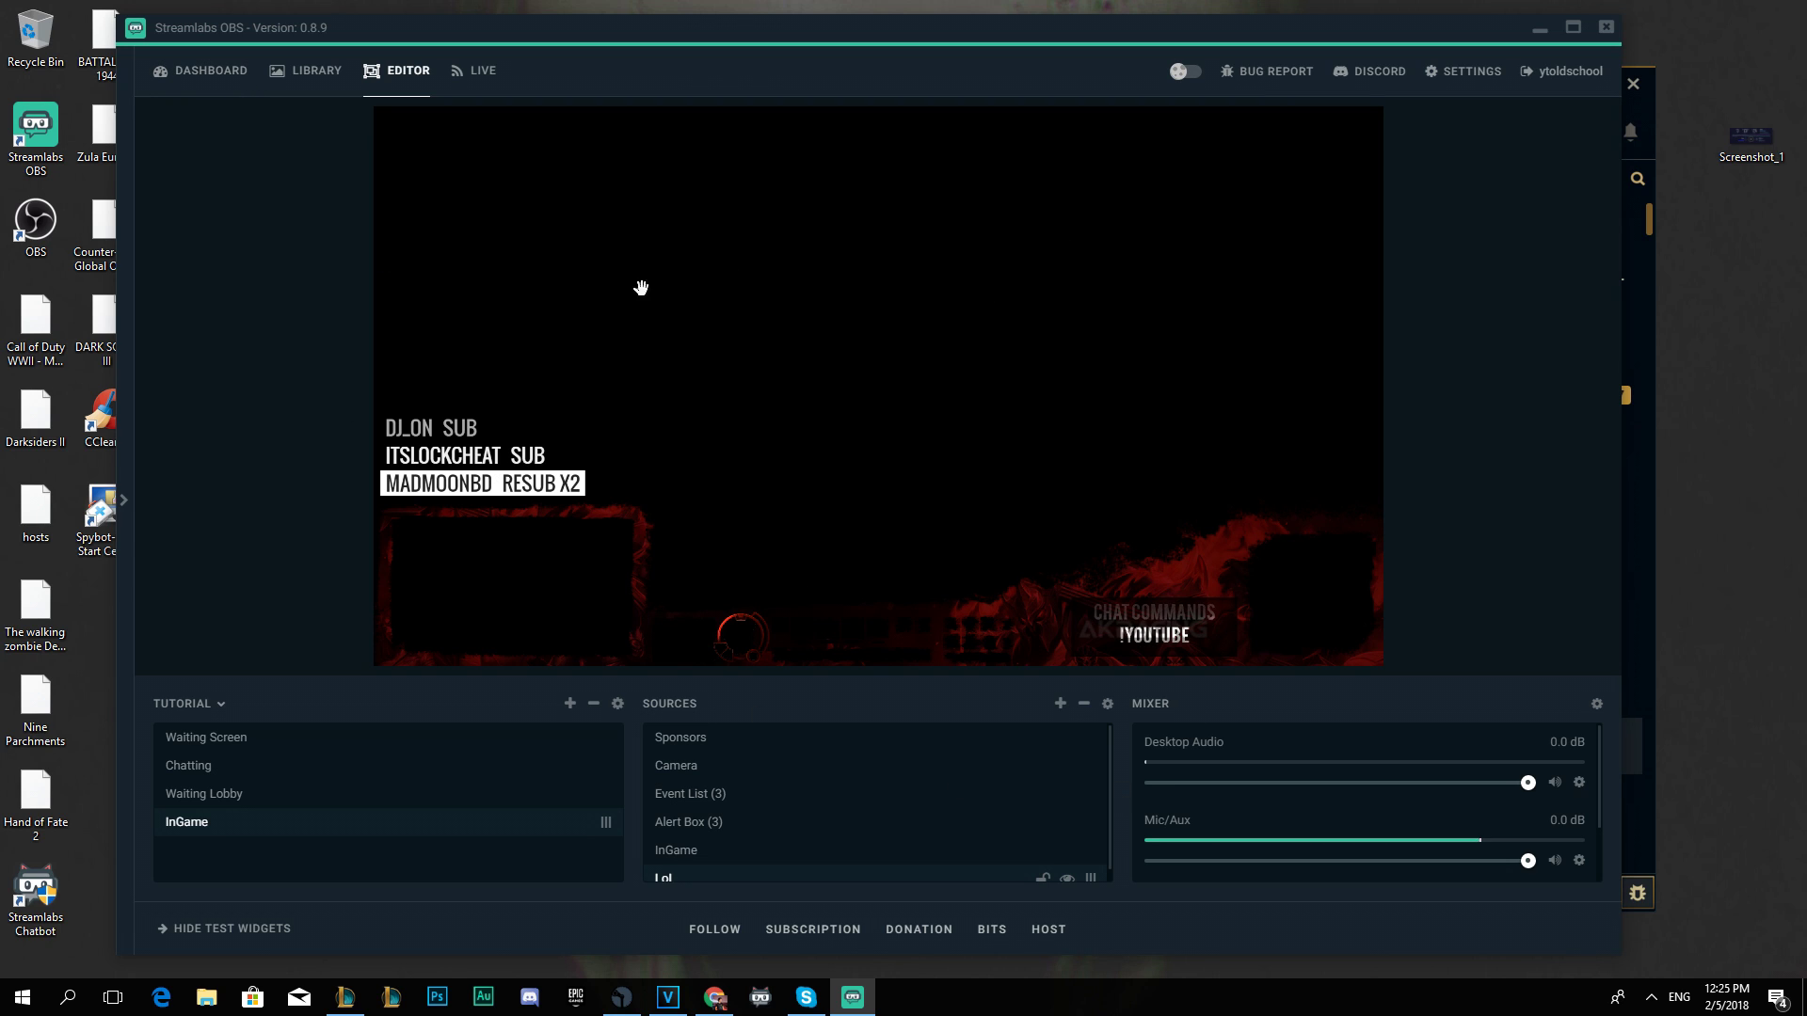
Return to the follow alert settings and highlight parts of the message template, including the {name} placeholder.
left_click(190, 94)
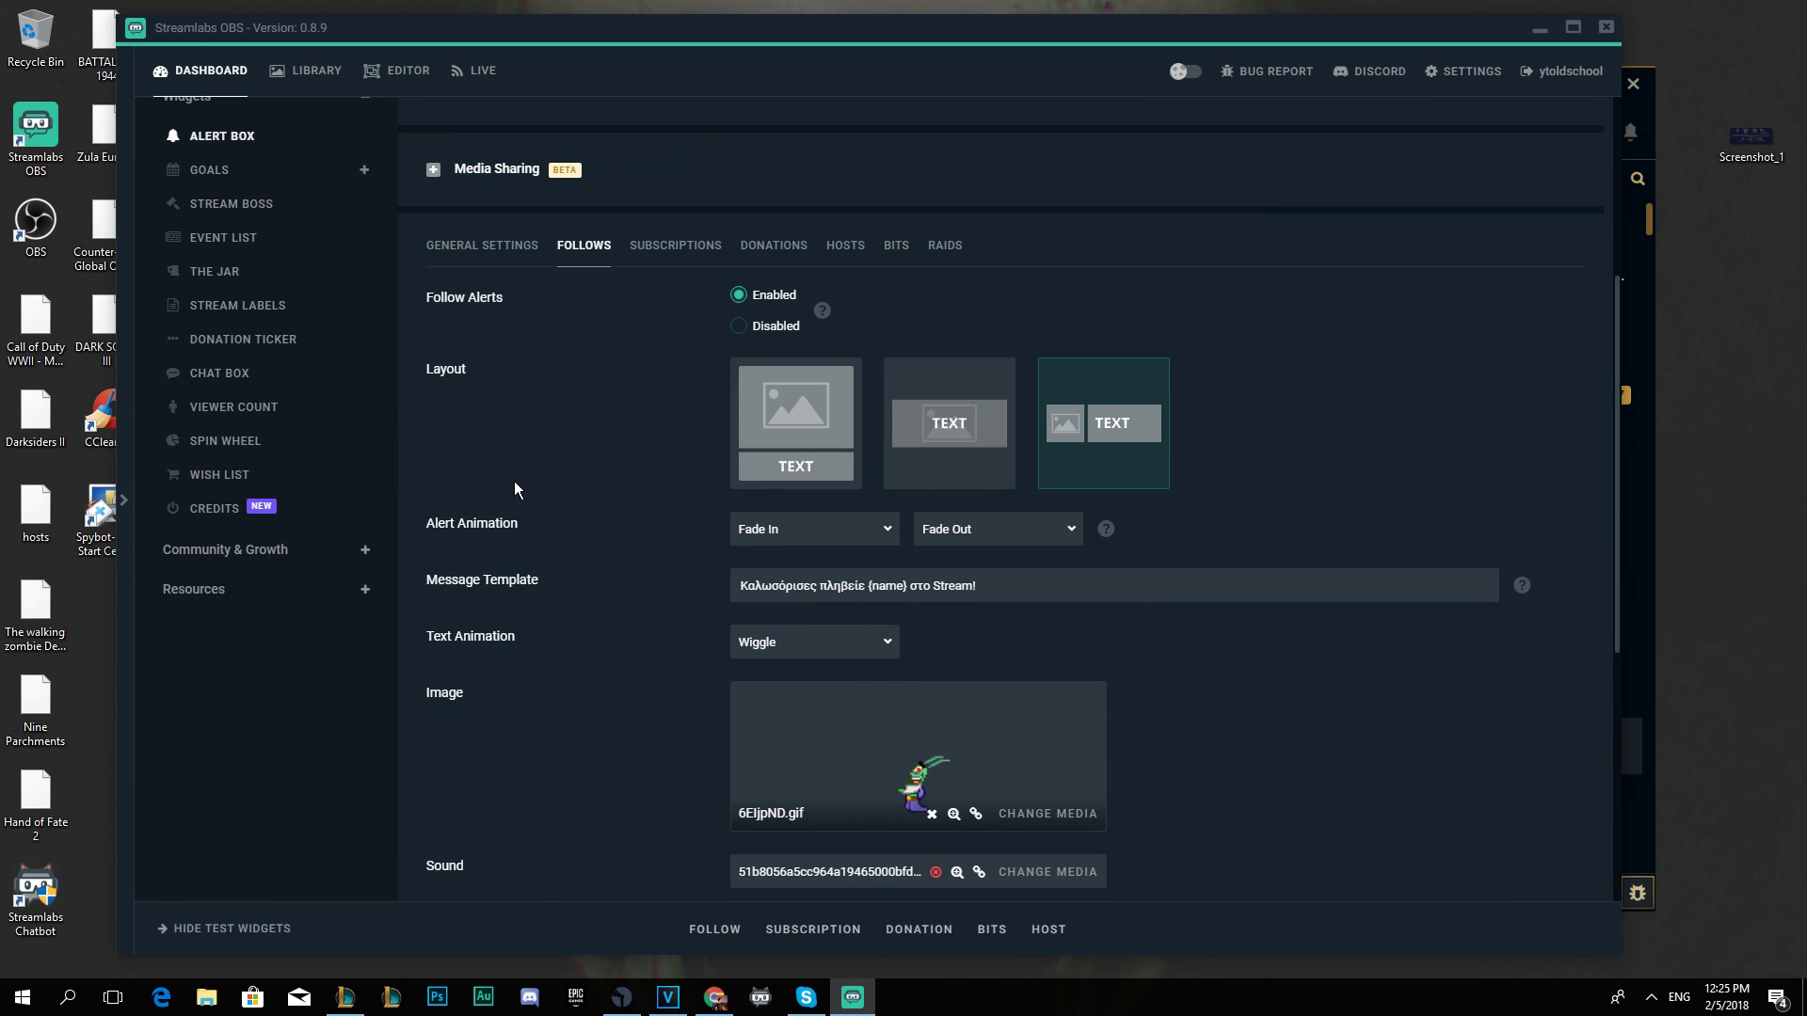
triple_click(847, 585)
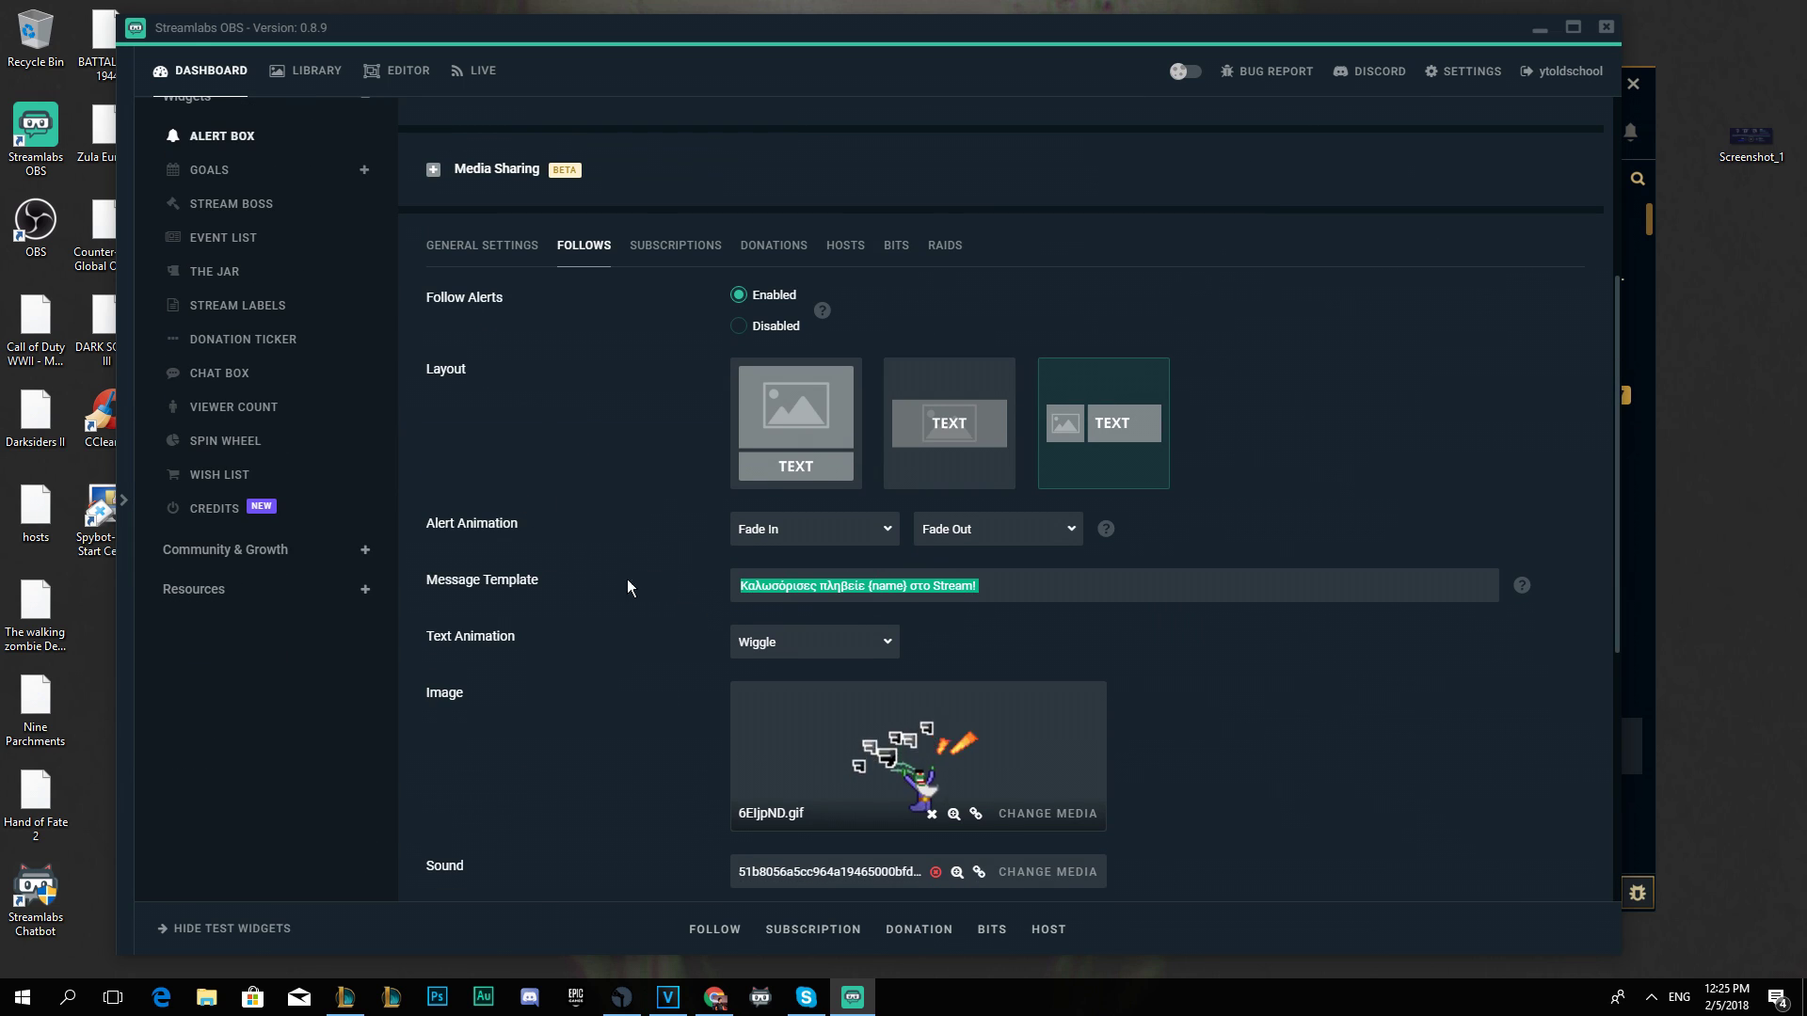
left_click(510, 595)
left_click_drag(739, 587, 910, 594)
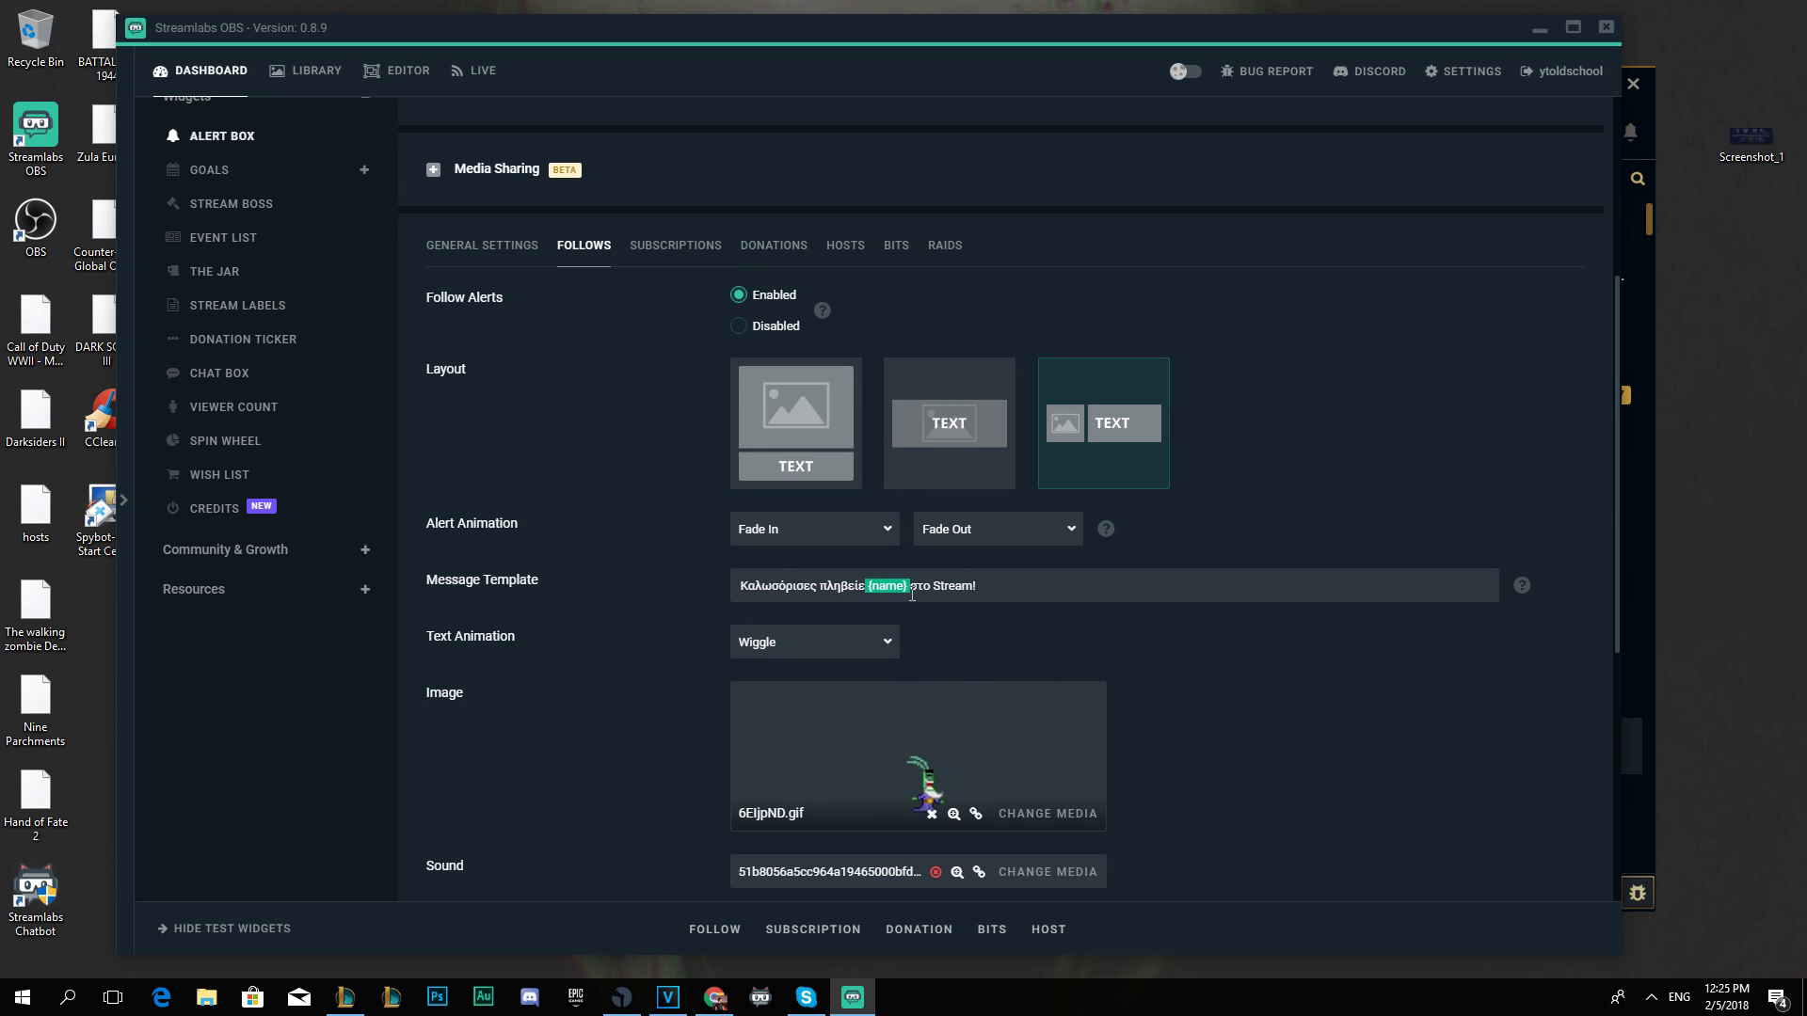
left_click_drag(979, 591, 908, 595)
left_click(949, 595)
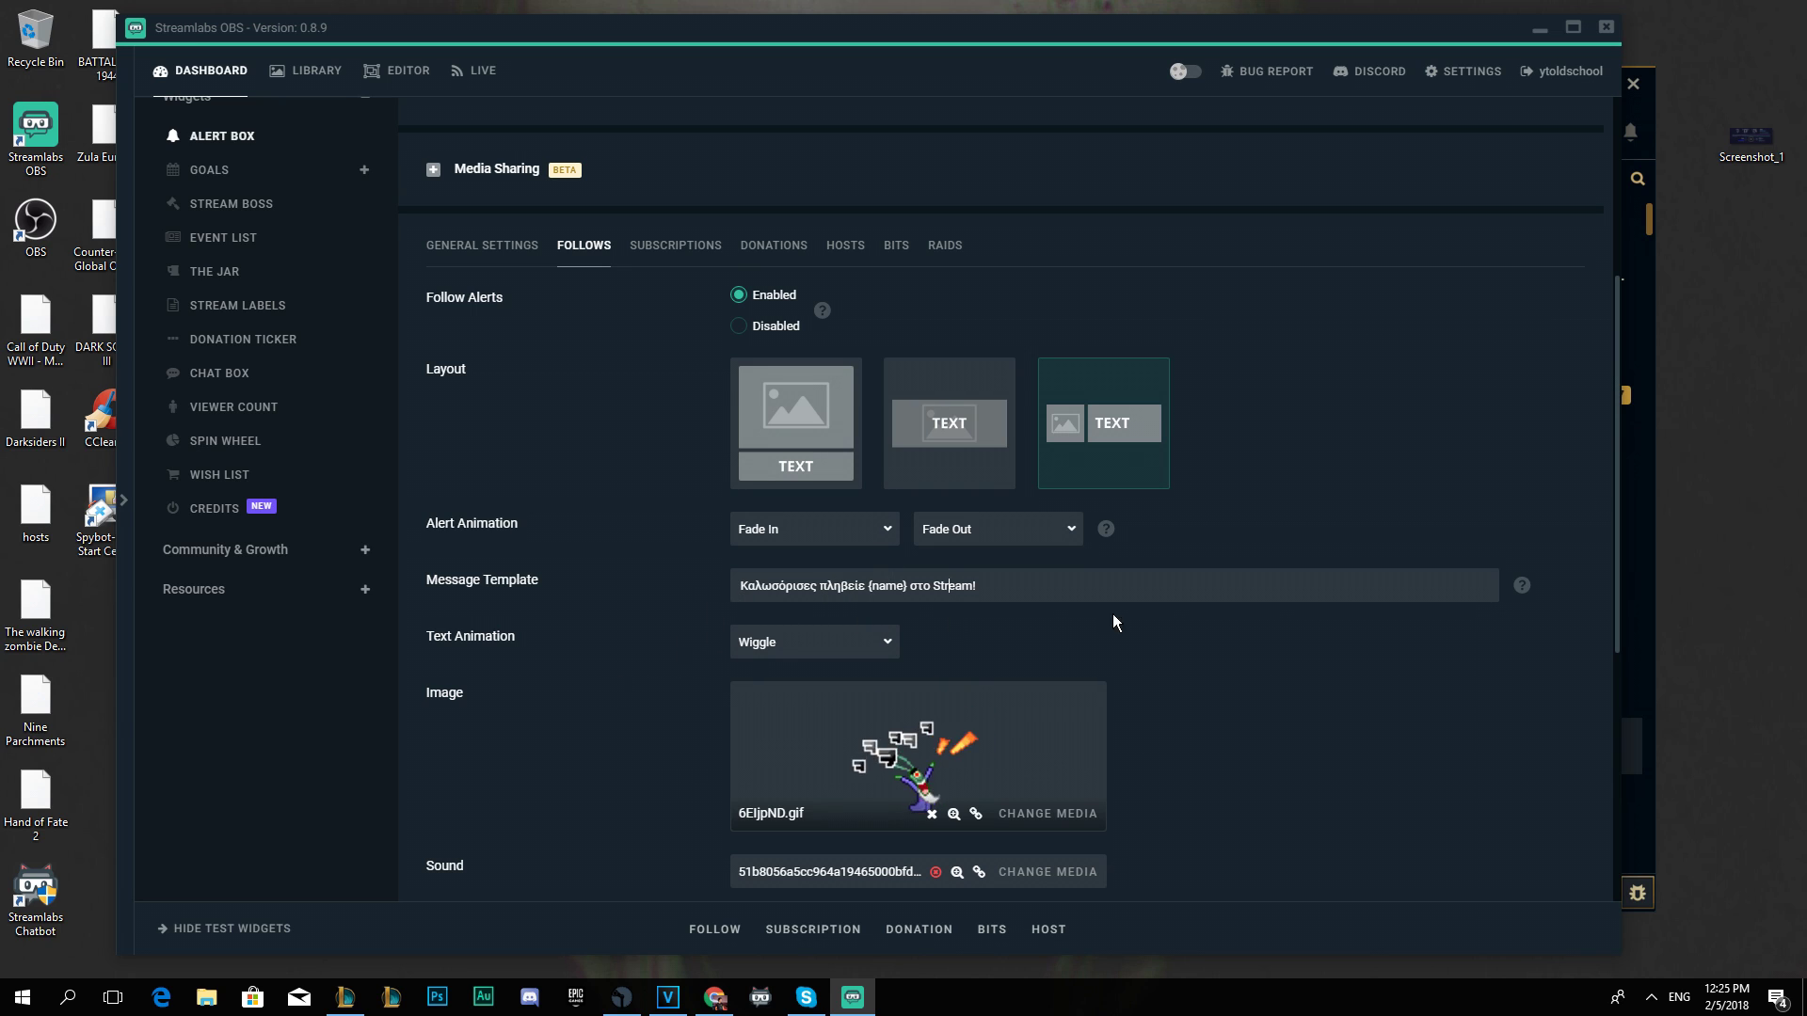
Look through the follow alert's entrance animation options, leaving Fade In selected.
left_click(866, 530)
left_click(864, 548)
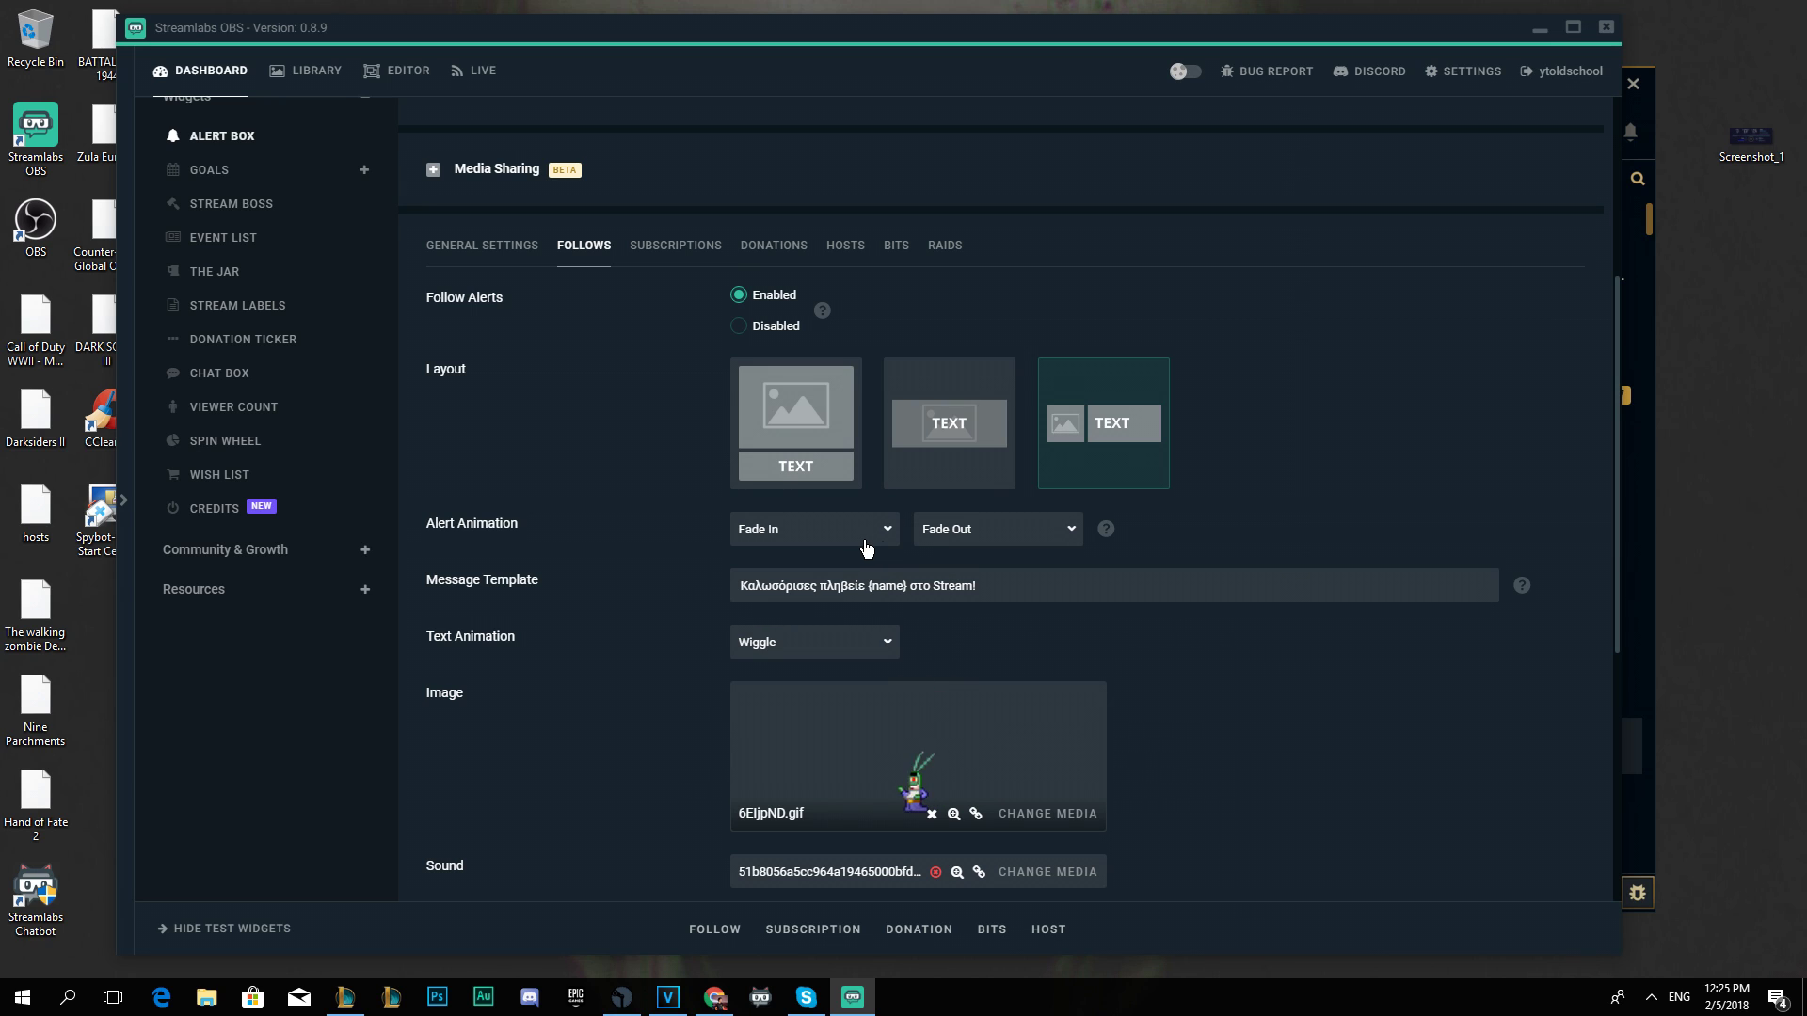
left_click(827, 529)
left_click(820, 534)
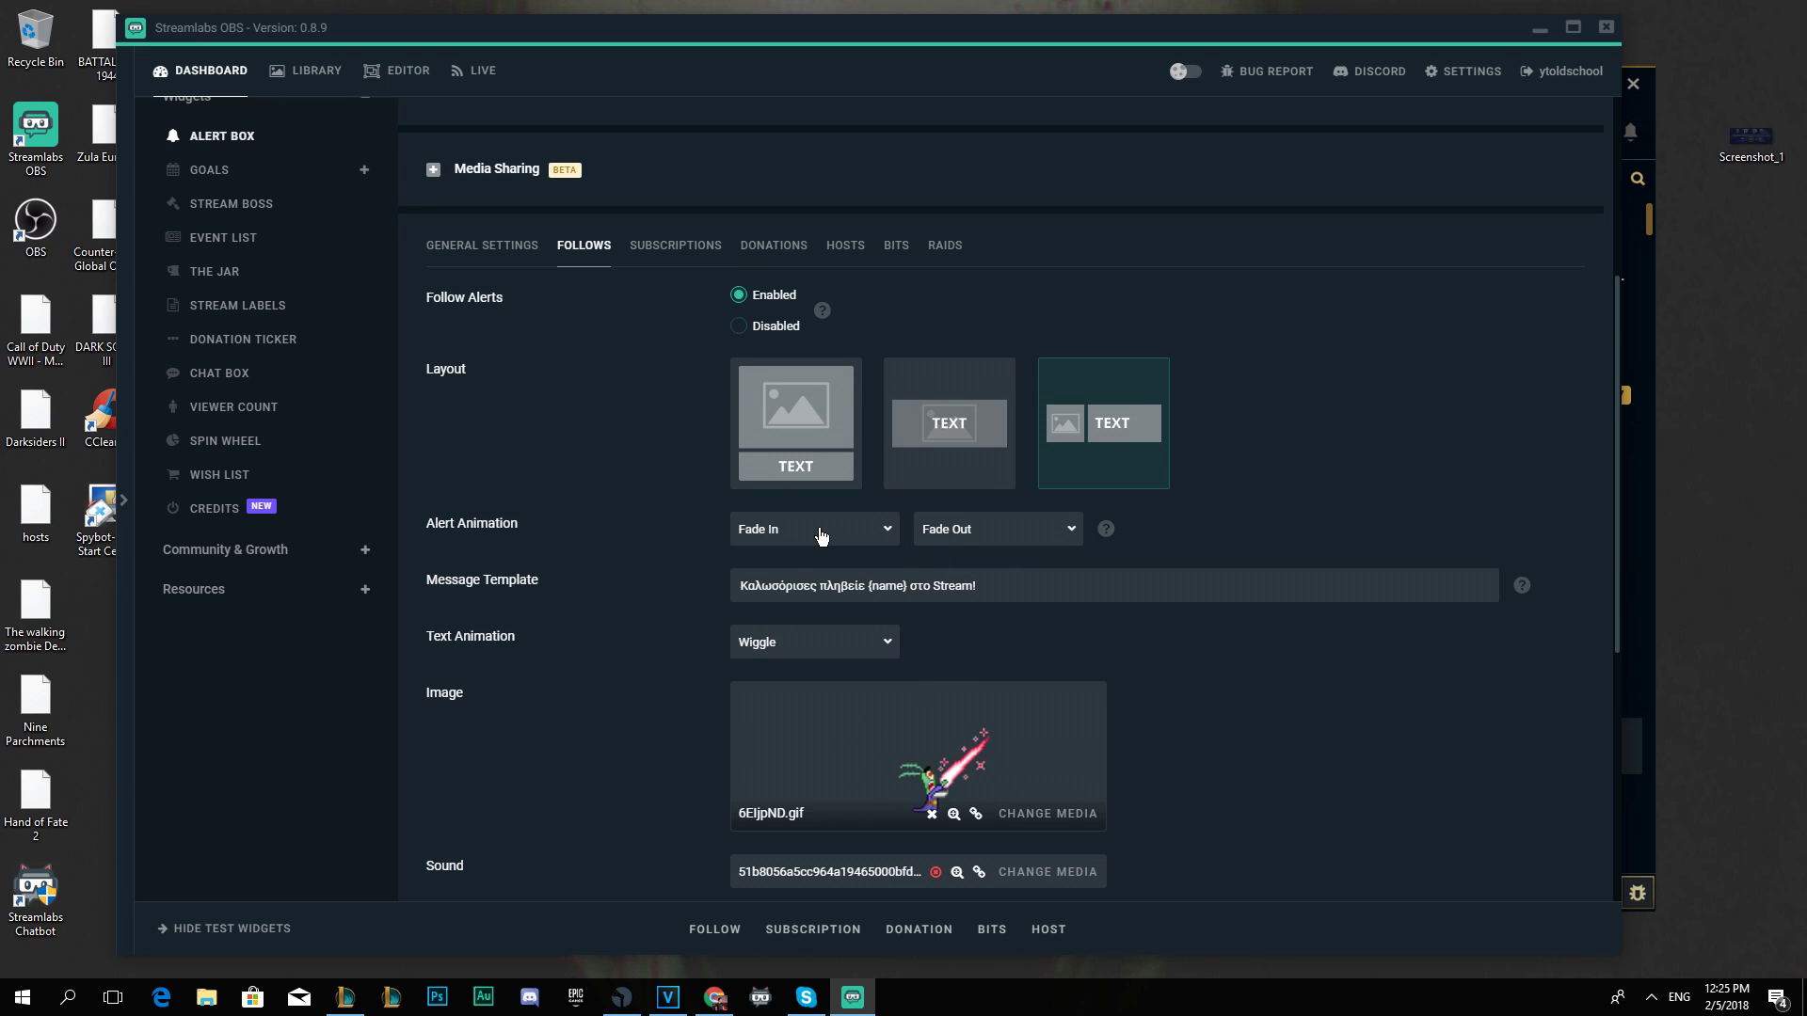
Review the subscription alert settings, from layout and message template to sound and duration.
left_click(660, 247)
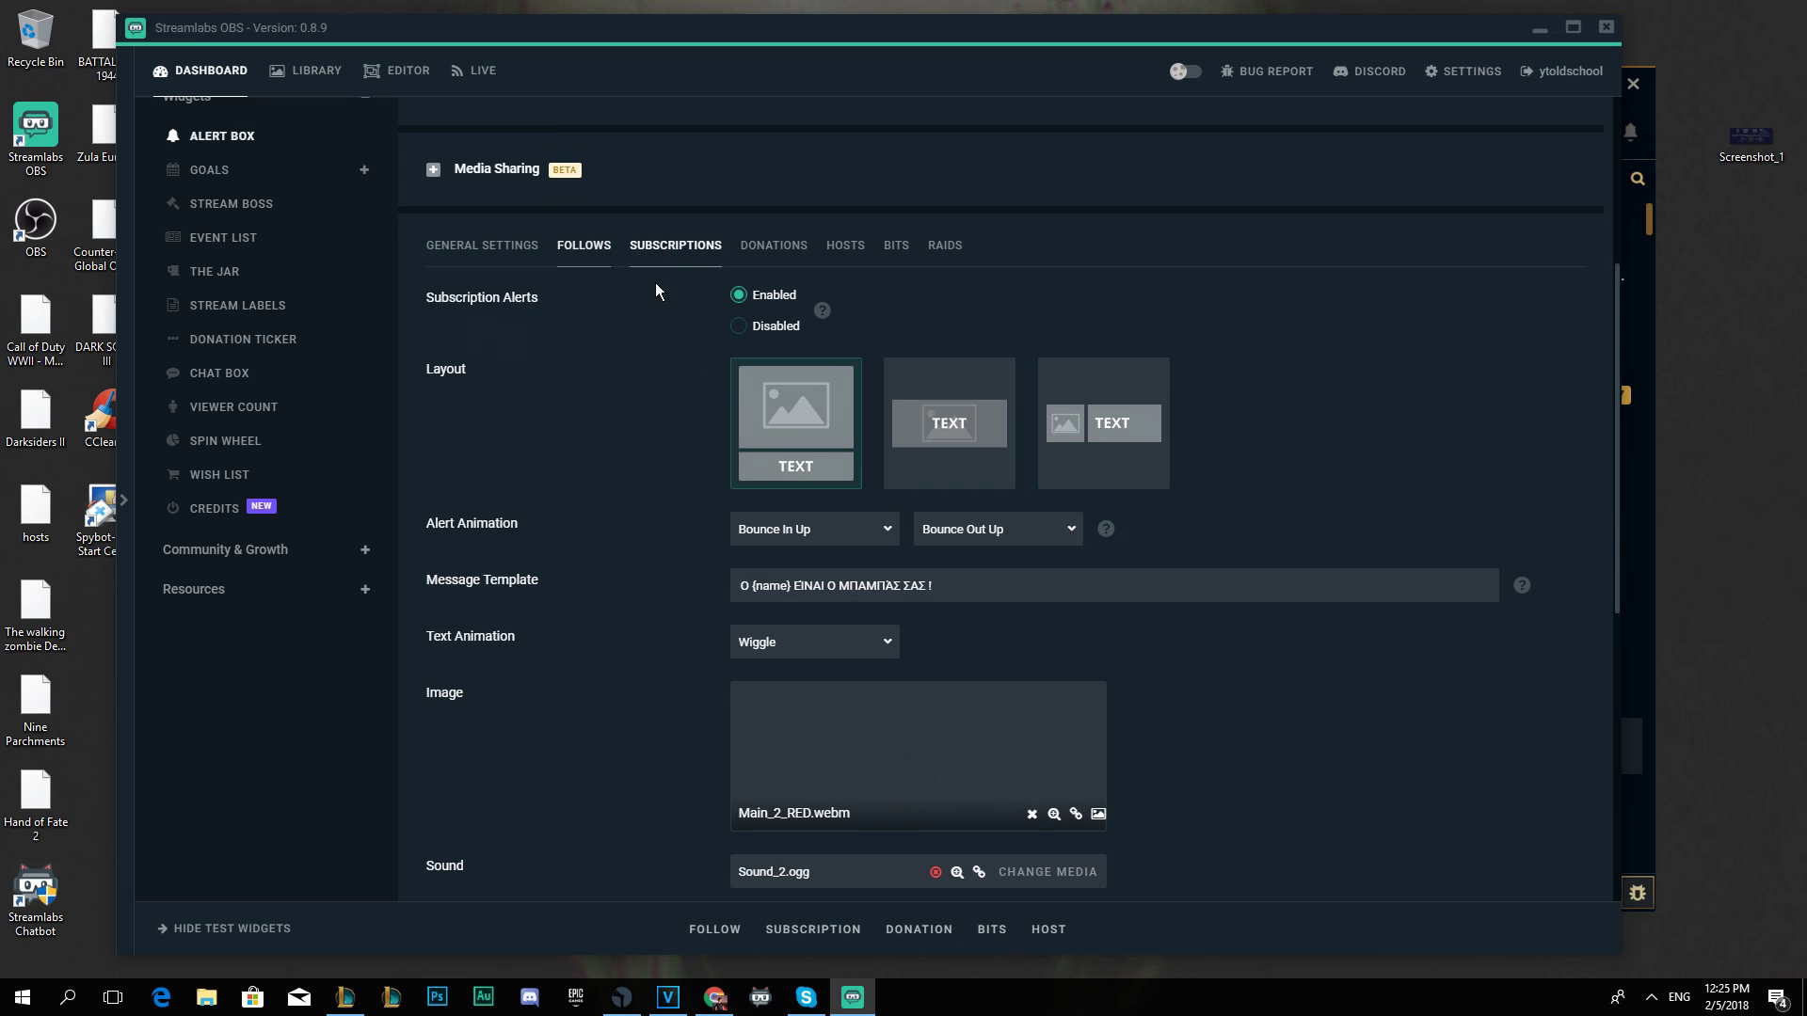
scroll(565, 391, "down", 4)
scroll(612, 386, "up", 3)
scroll(650, 406, "down", 3)
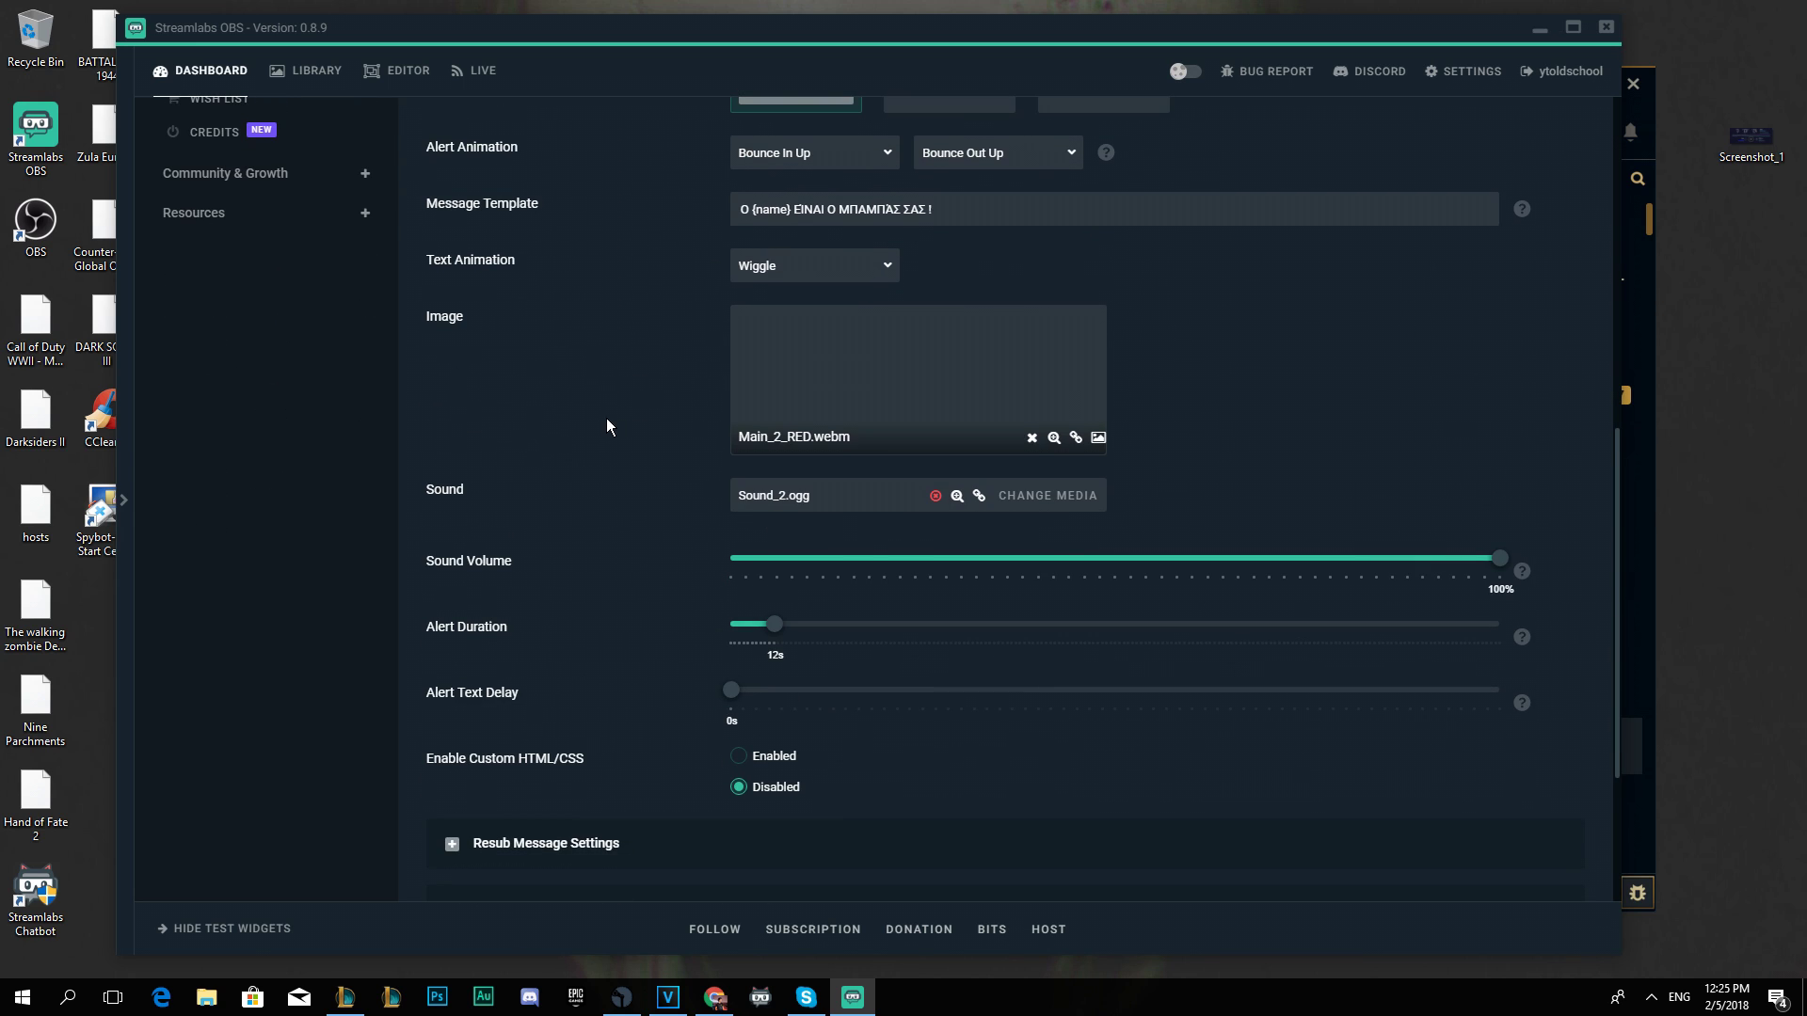
scroll(609, 424, "up", 5)
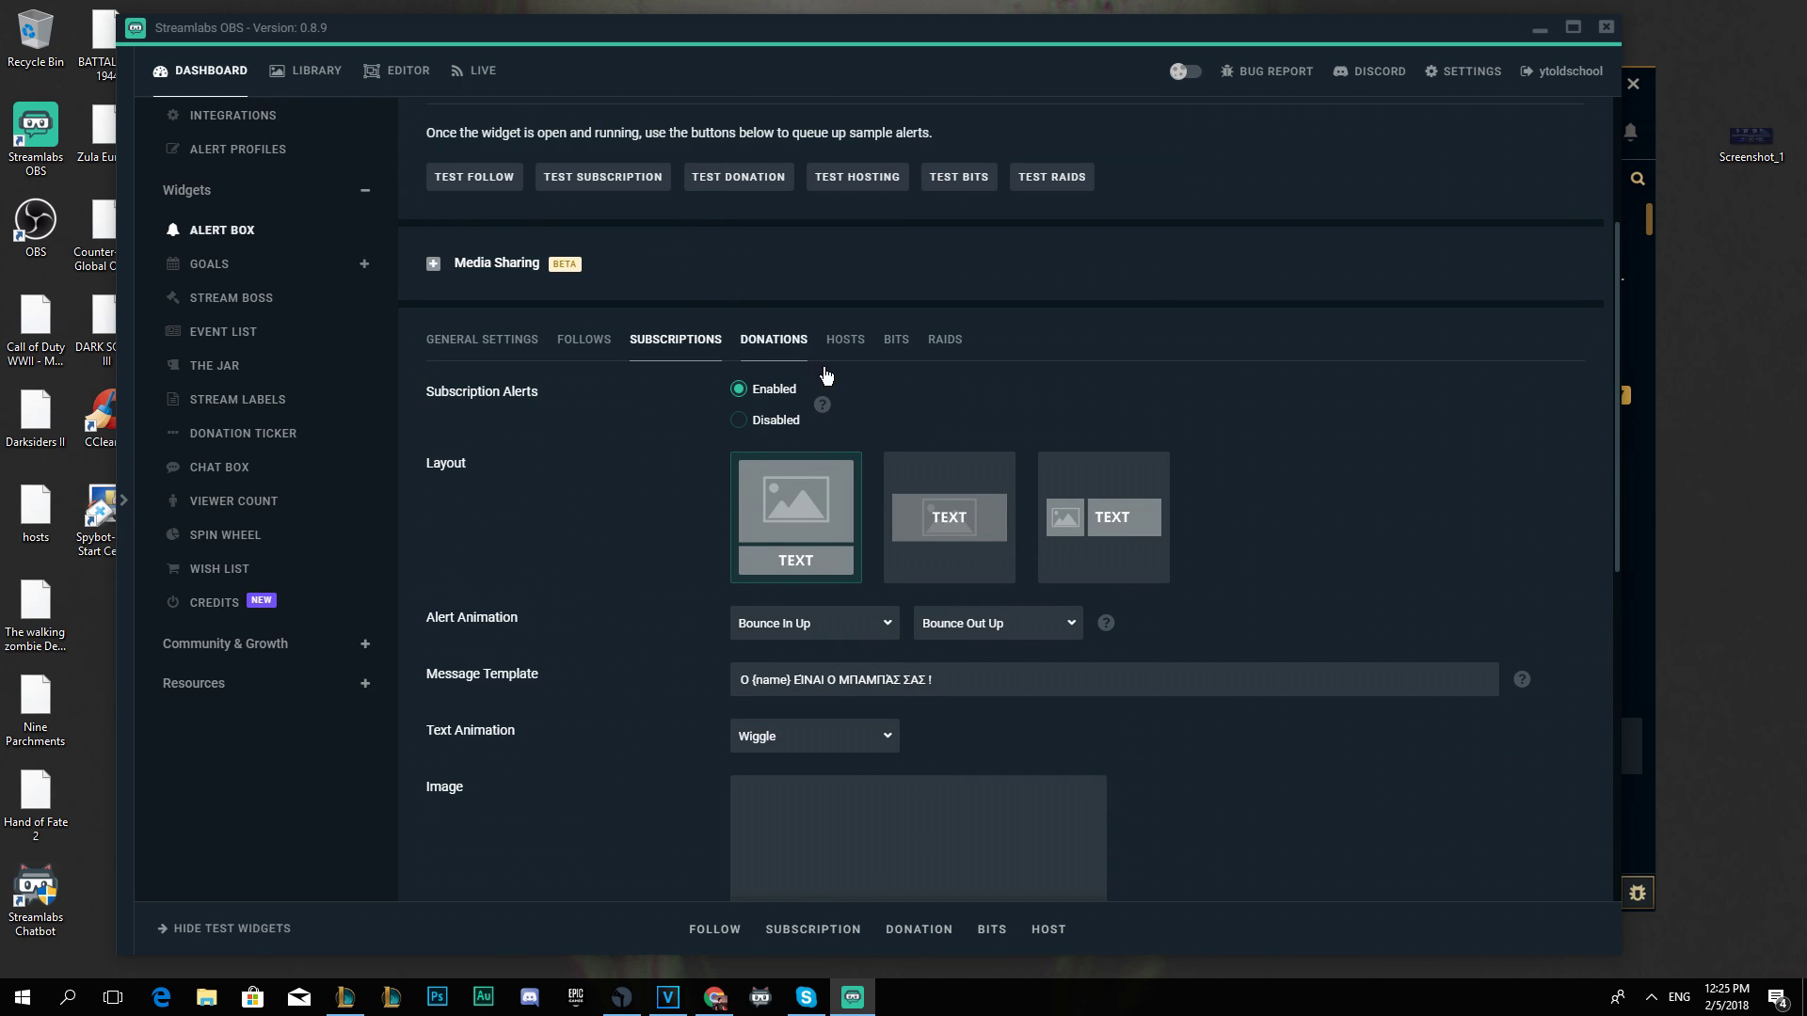
Review the donation alert settings, including the minimum amounts, message template, image and sound.
scroll(1017, 386, "down", 4)
scroll(941, 404, "up", 2)
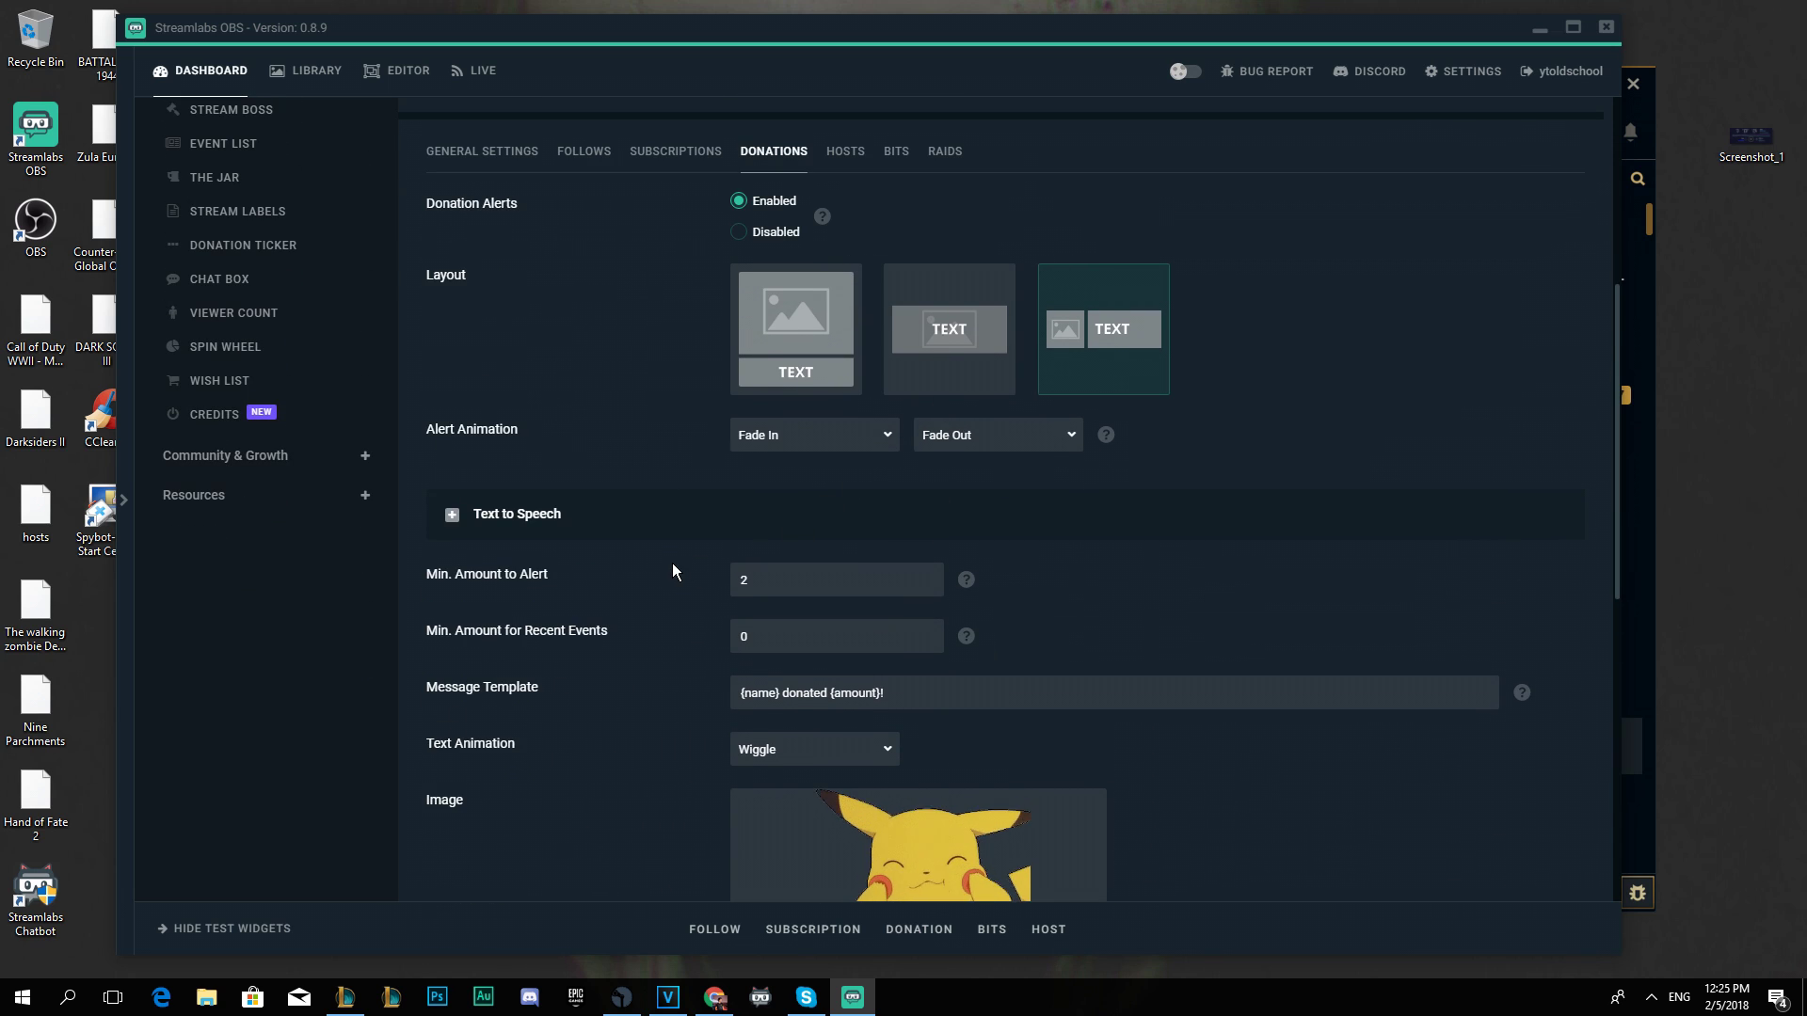
scroll(674, 570, "down", 3)
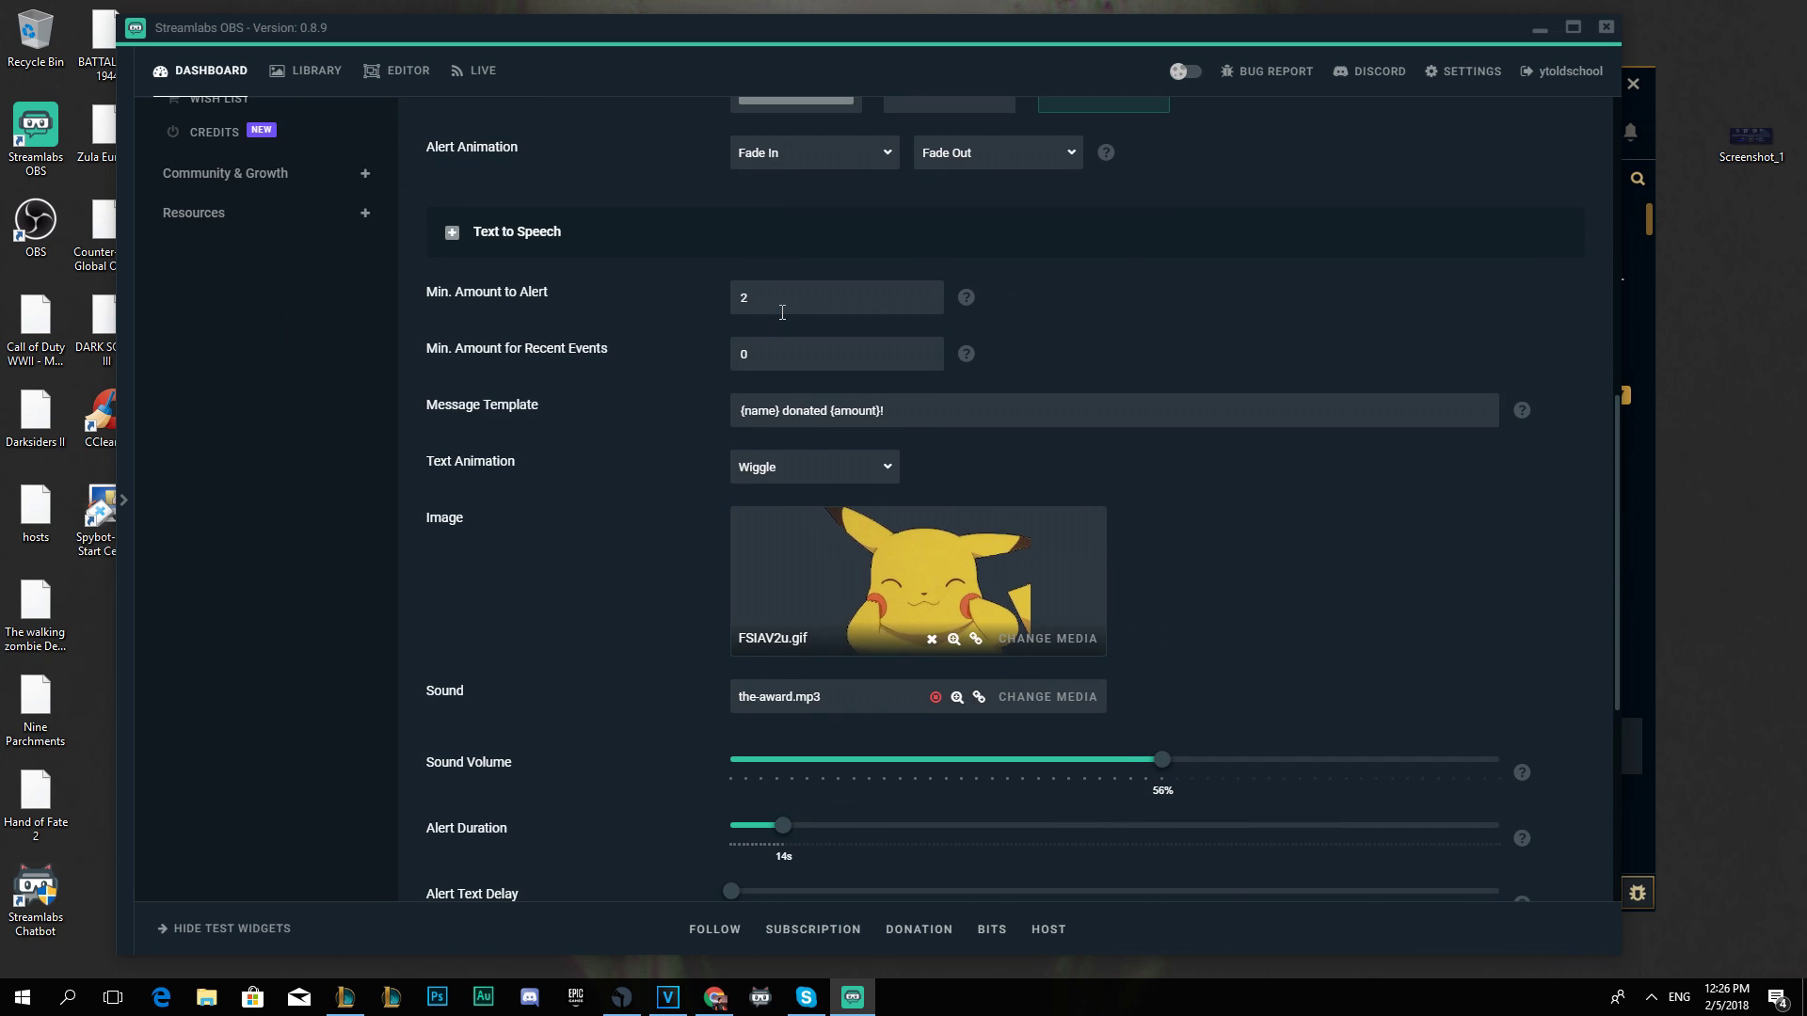
scroll(842, 426, "up", 3)
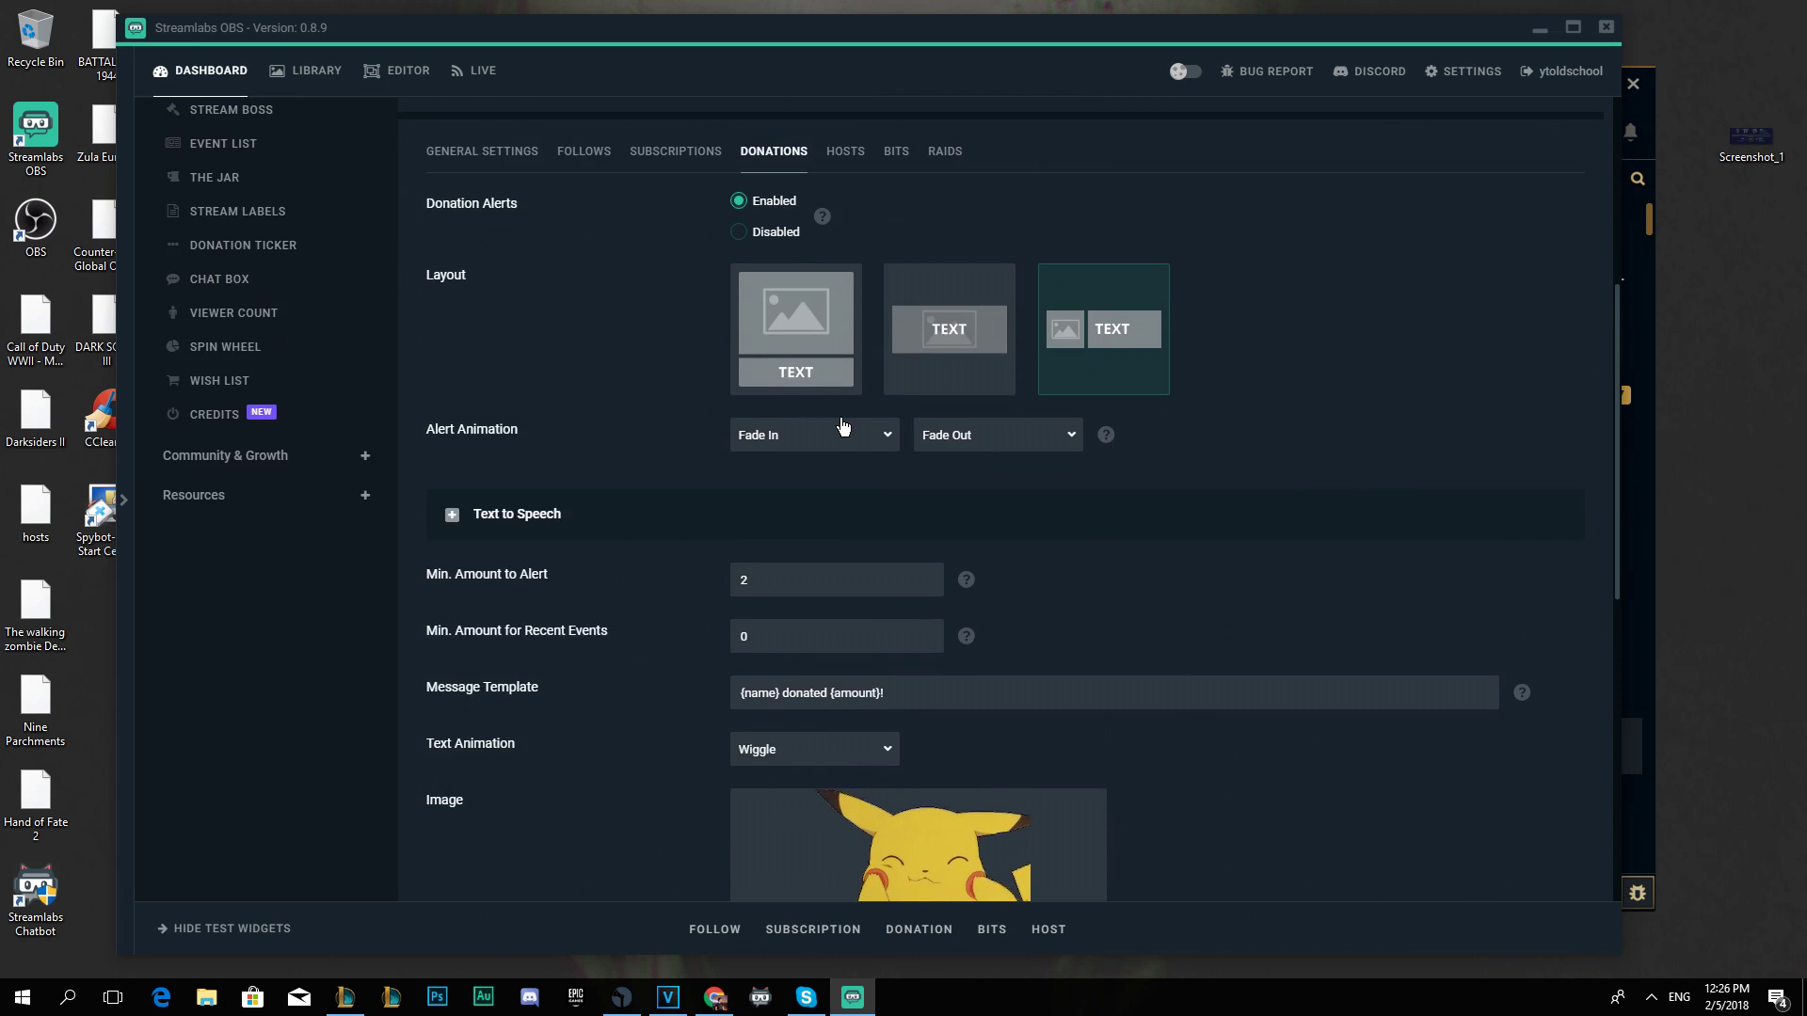
Review the host alert settings, including the alert animation, auto host option, viewer minimum and message template.
scroll(846, 408, "up", 2)
left_click(845, 346)
scroll(955, 541, "down", 3)
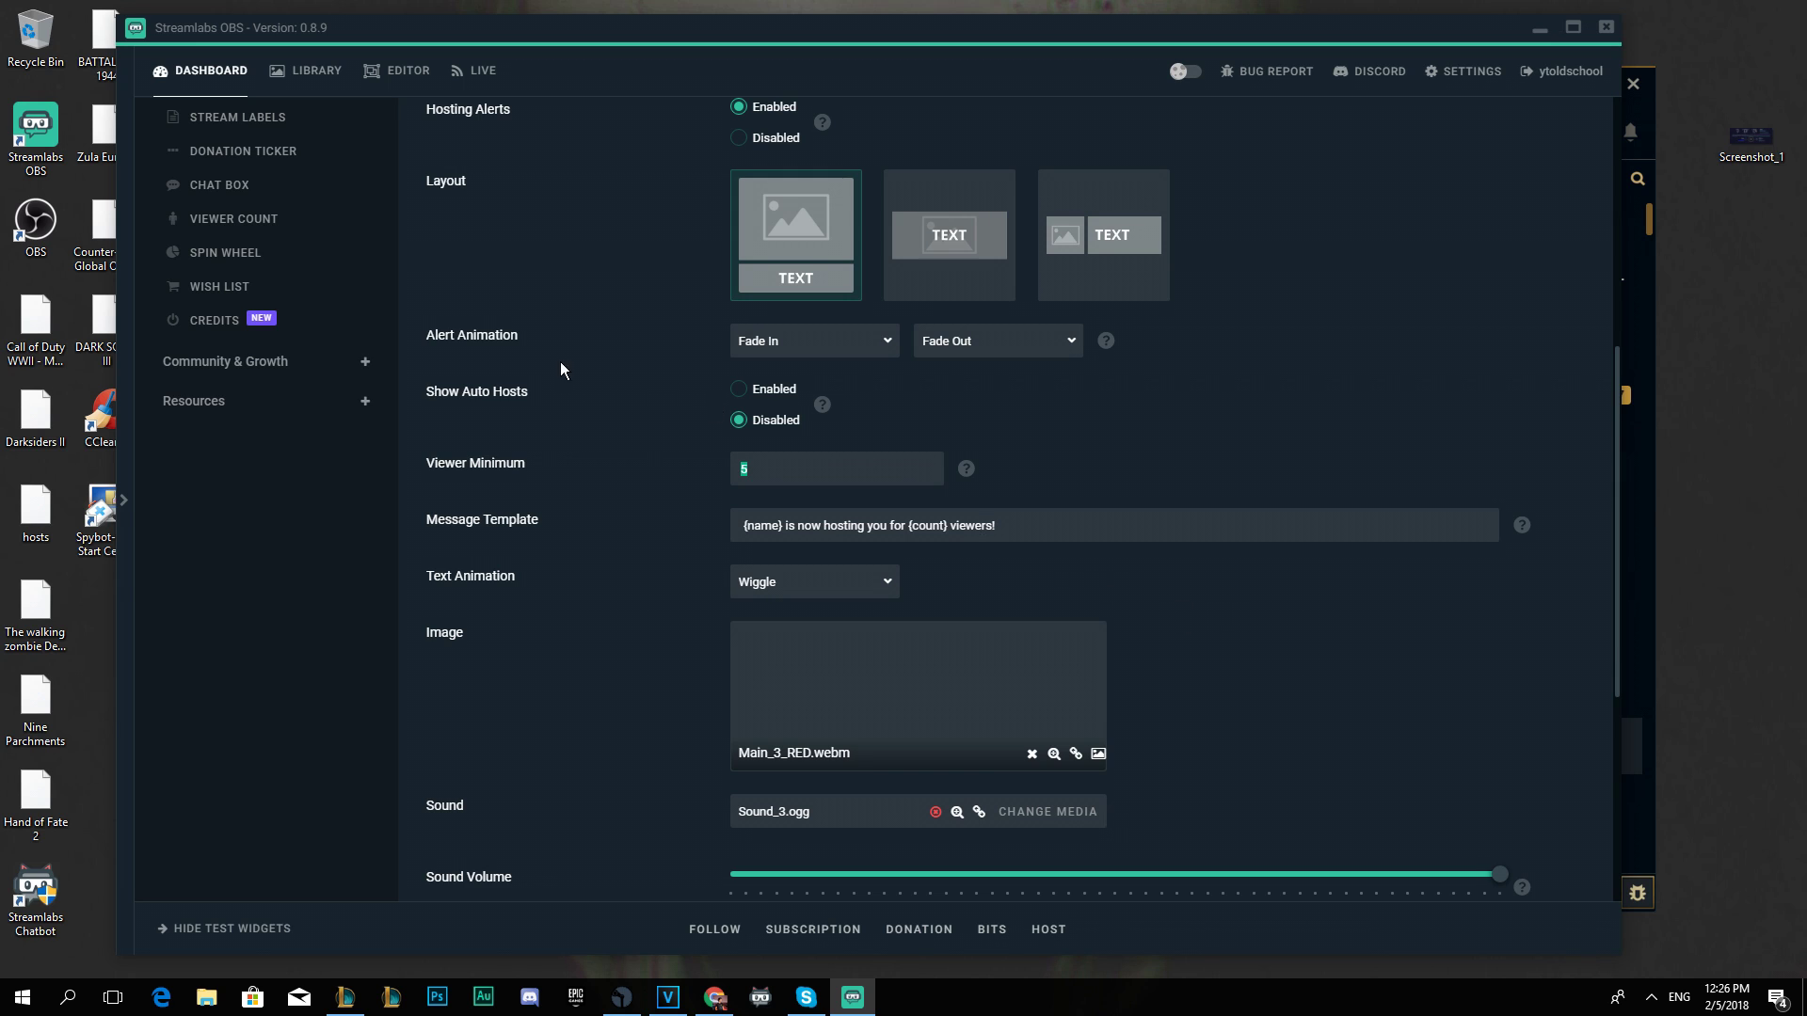
scroll(320, 386, "up", 3)
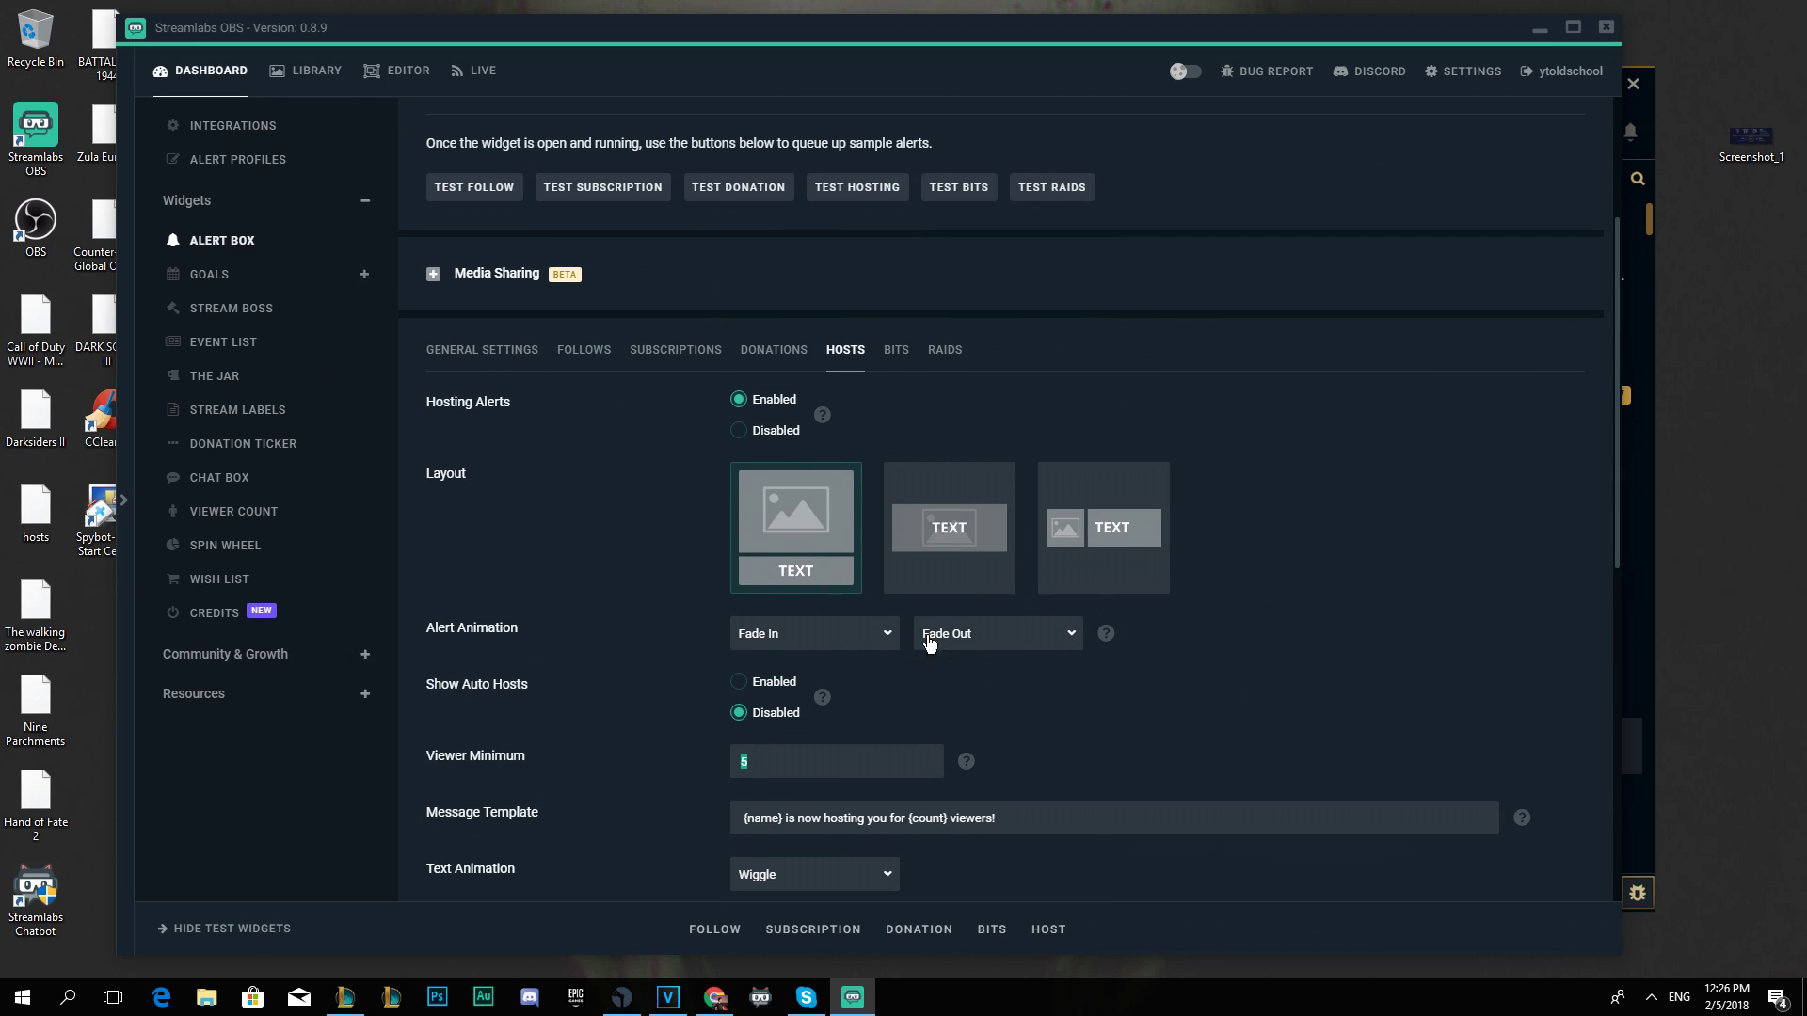
Open the Event List widget's settings at its theme options.
scroll(628, 721, "up", 2)
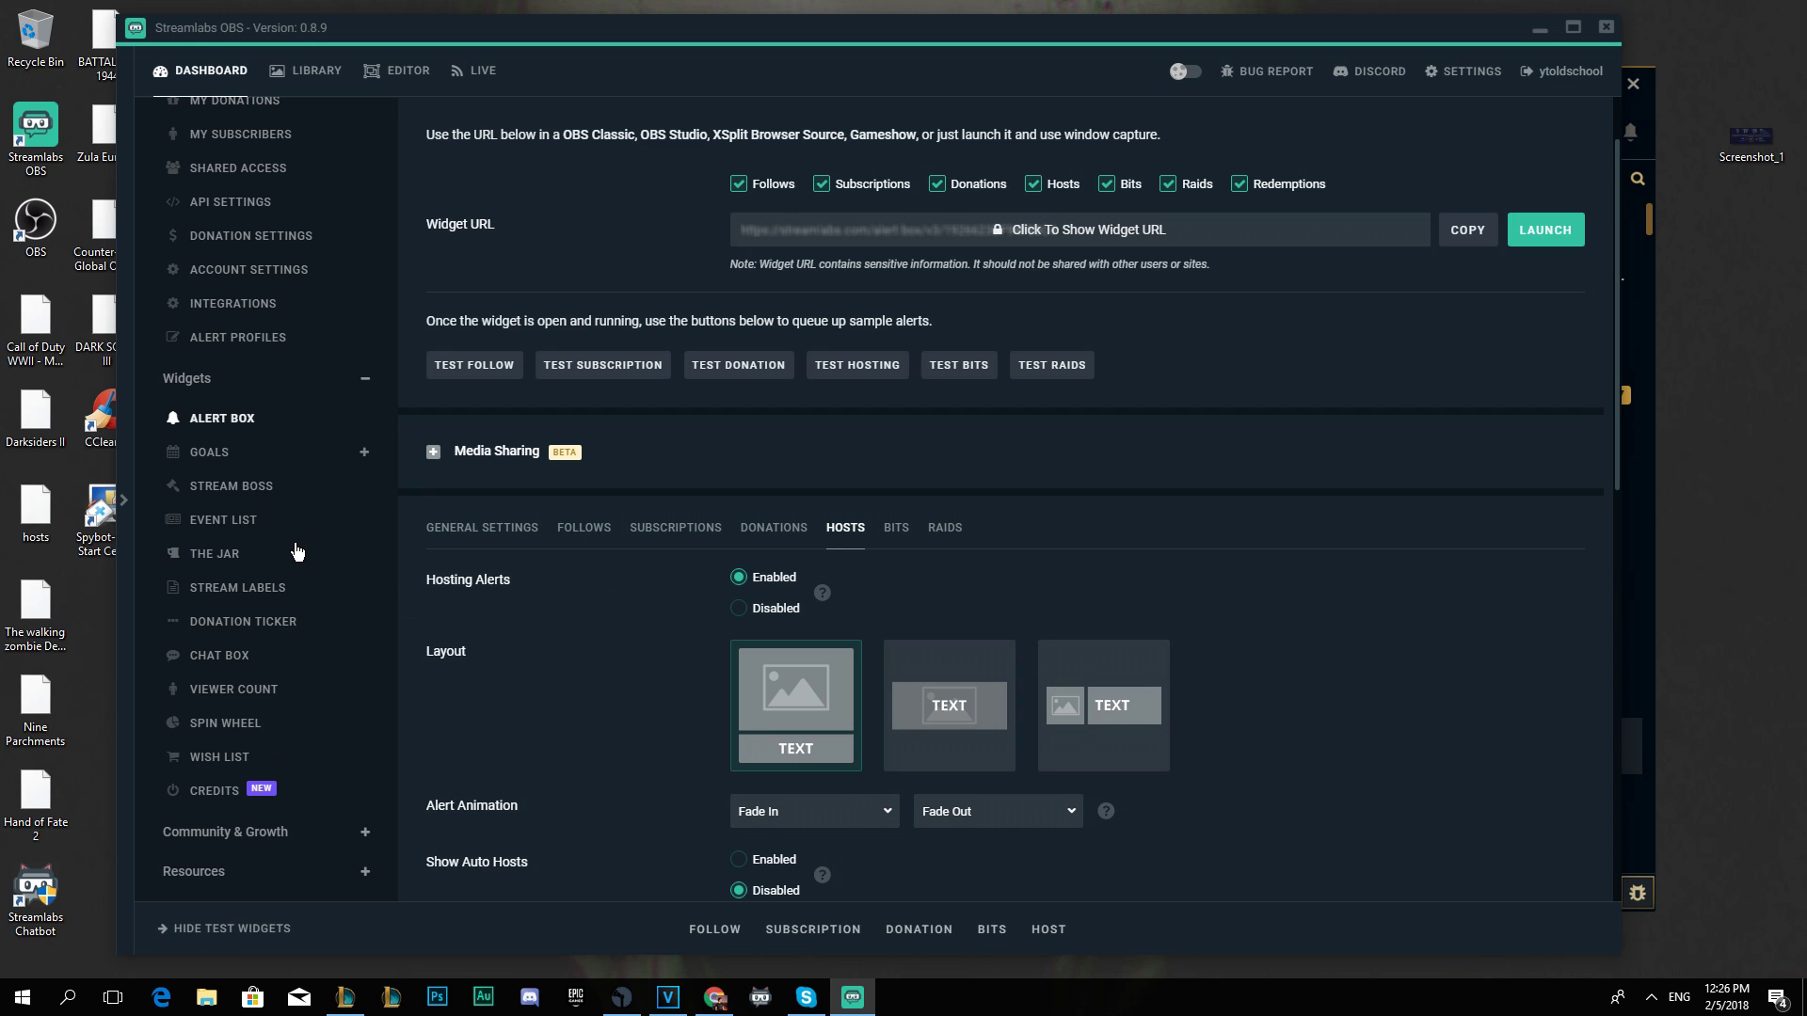
left_click(223, 519)
scroll(928, 787, "down", 2)
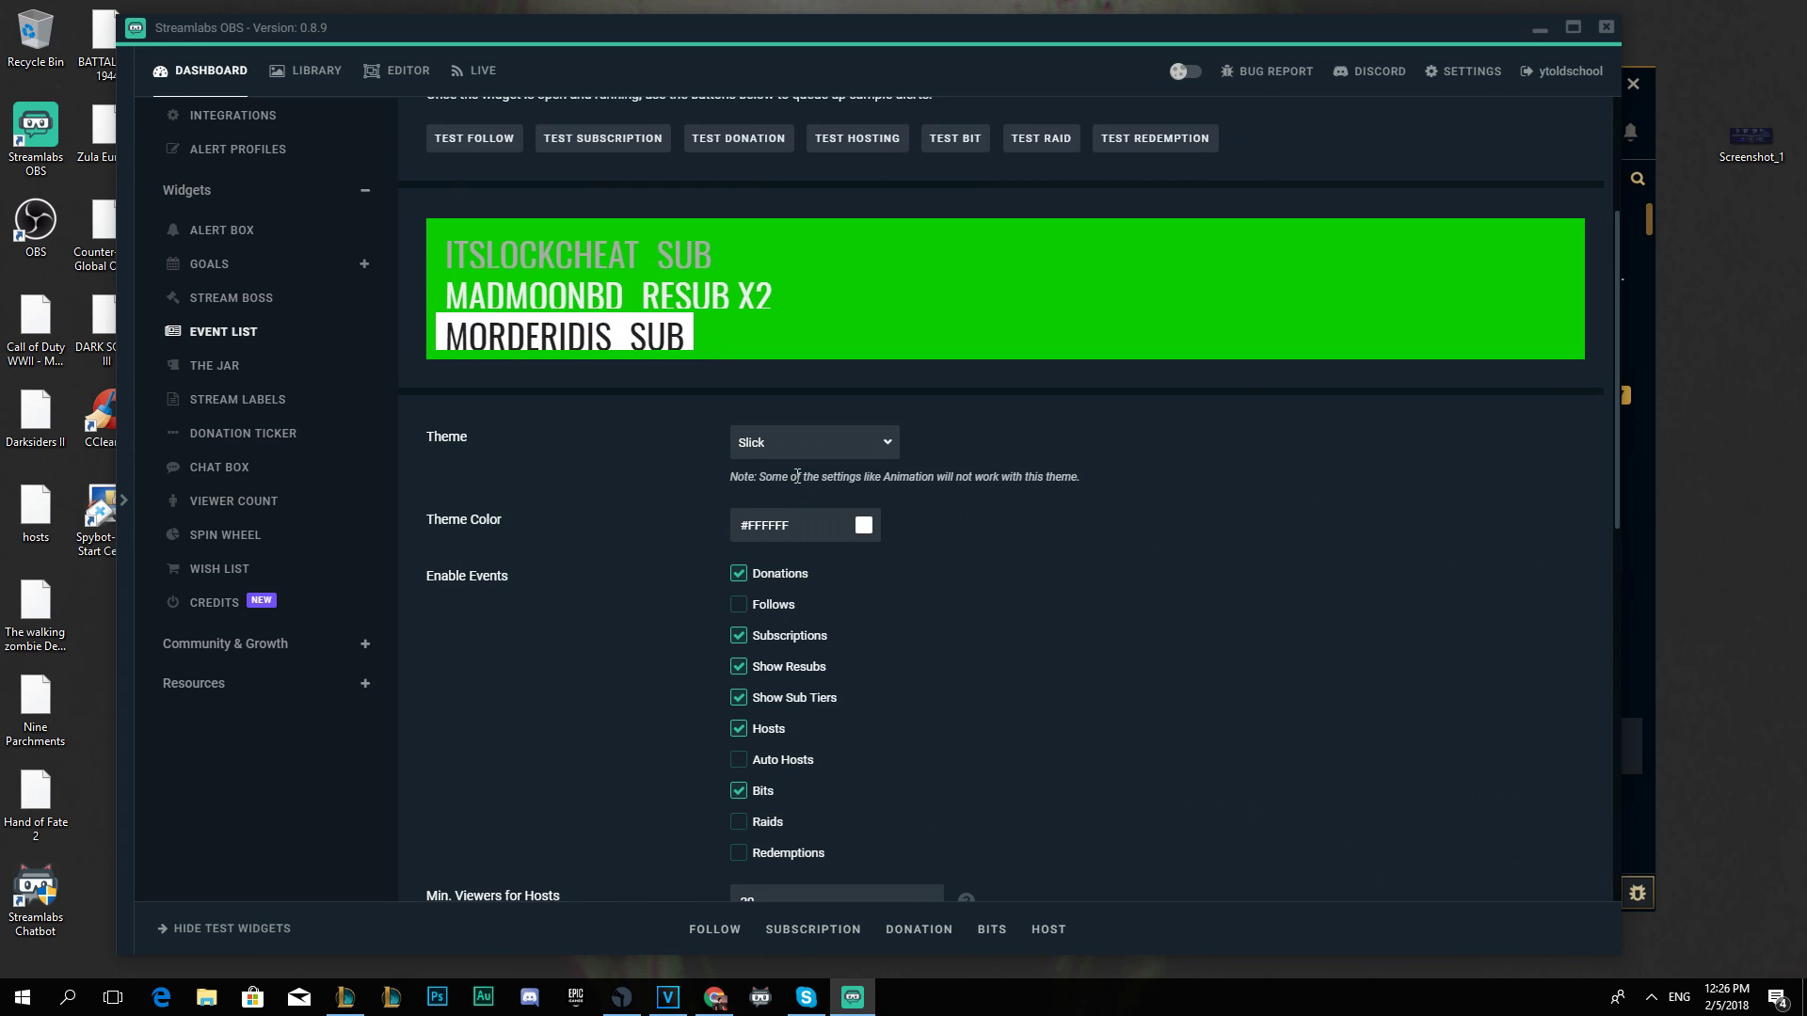
Try the Carbon, Chevrons and Crisscross themes on the event list, ending back on Slick.
left_click(799, 428)
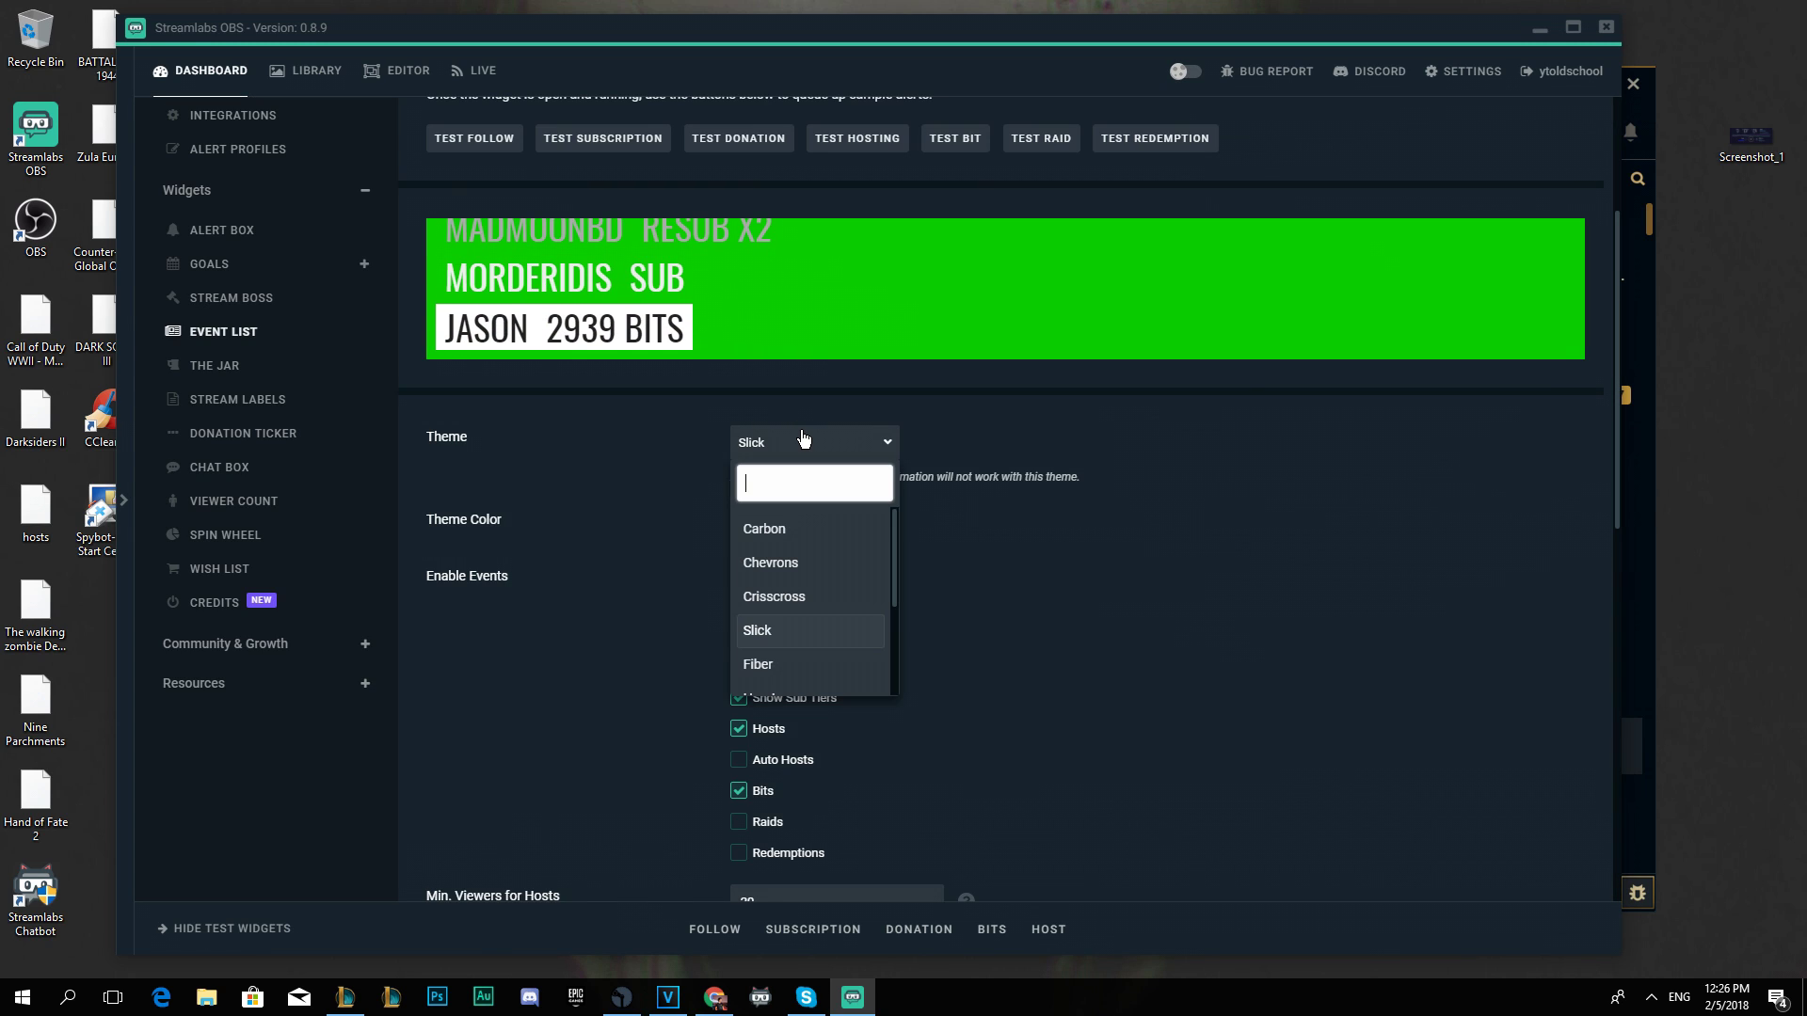
left_click(777, 549)
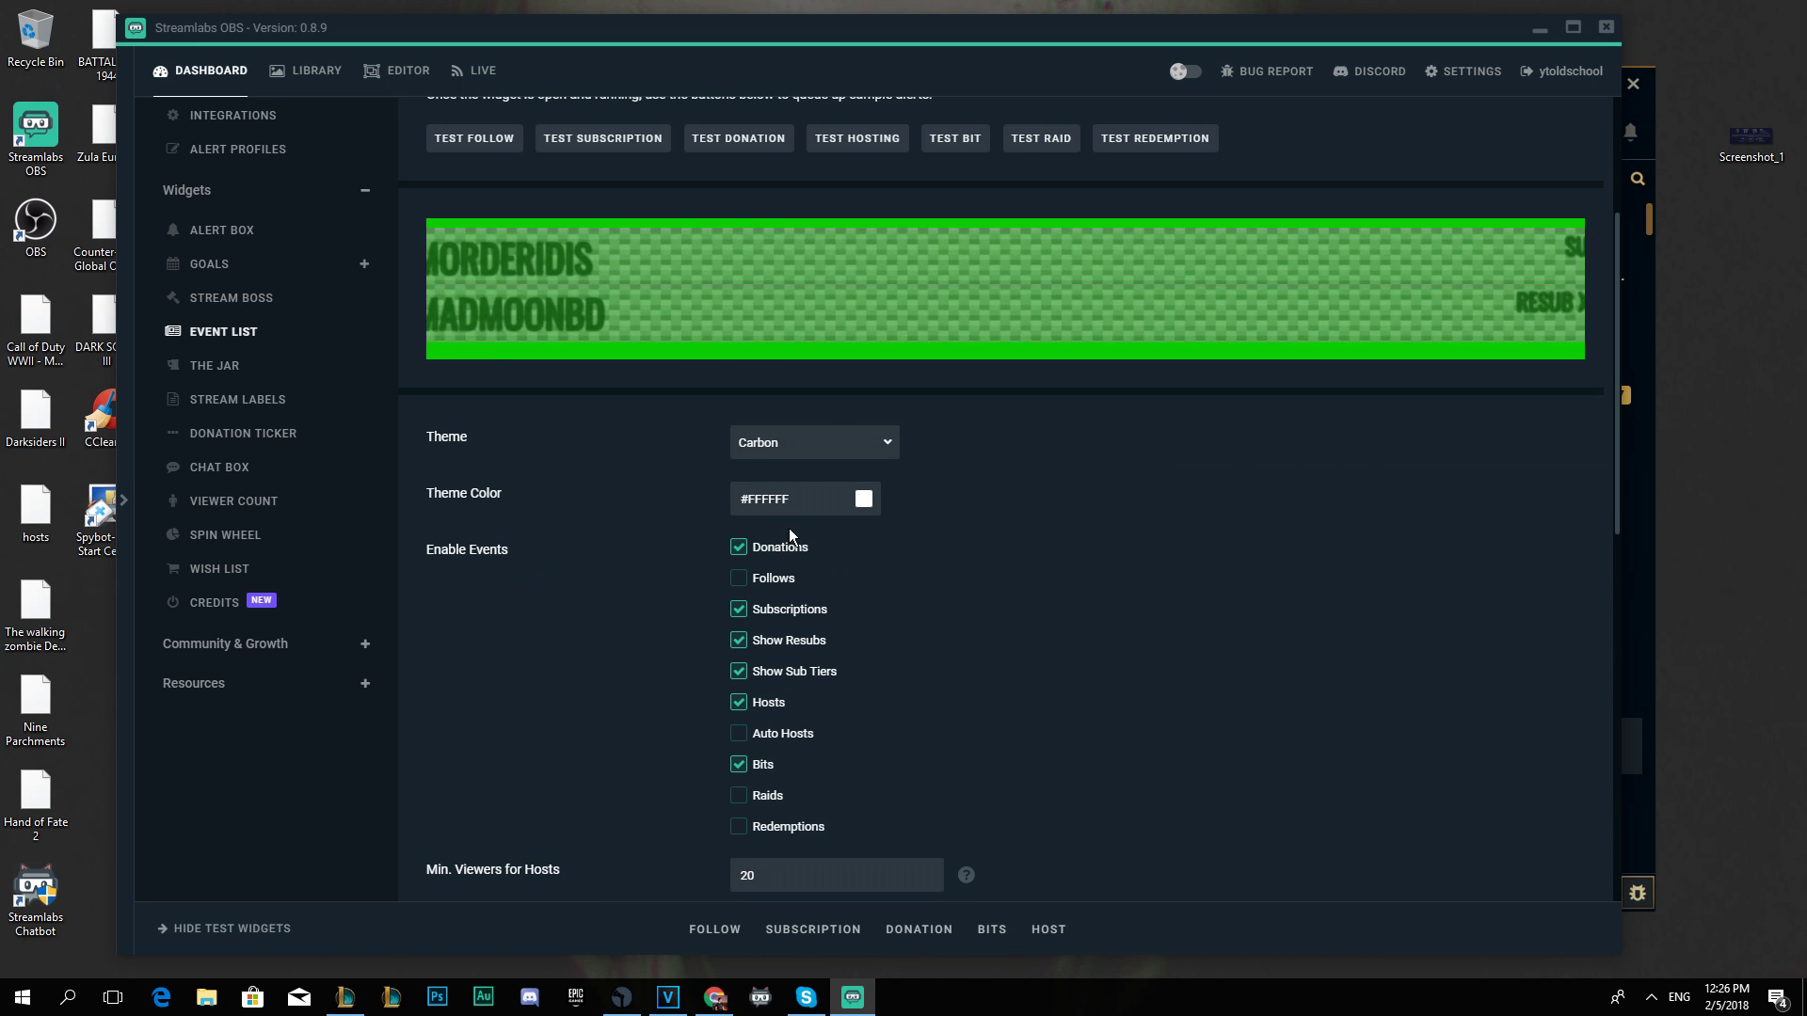
left_click(803, 444)
left_click(815, 557)
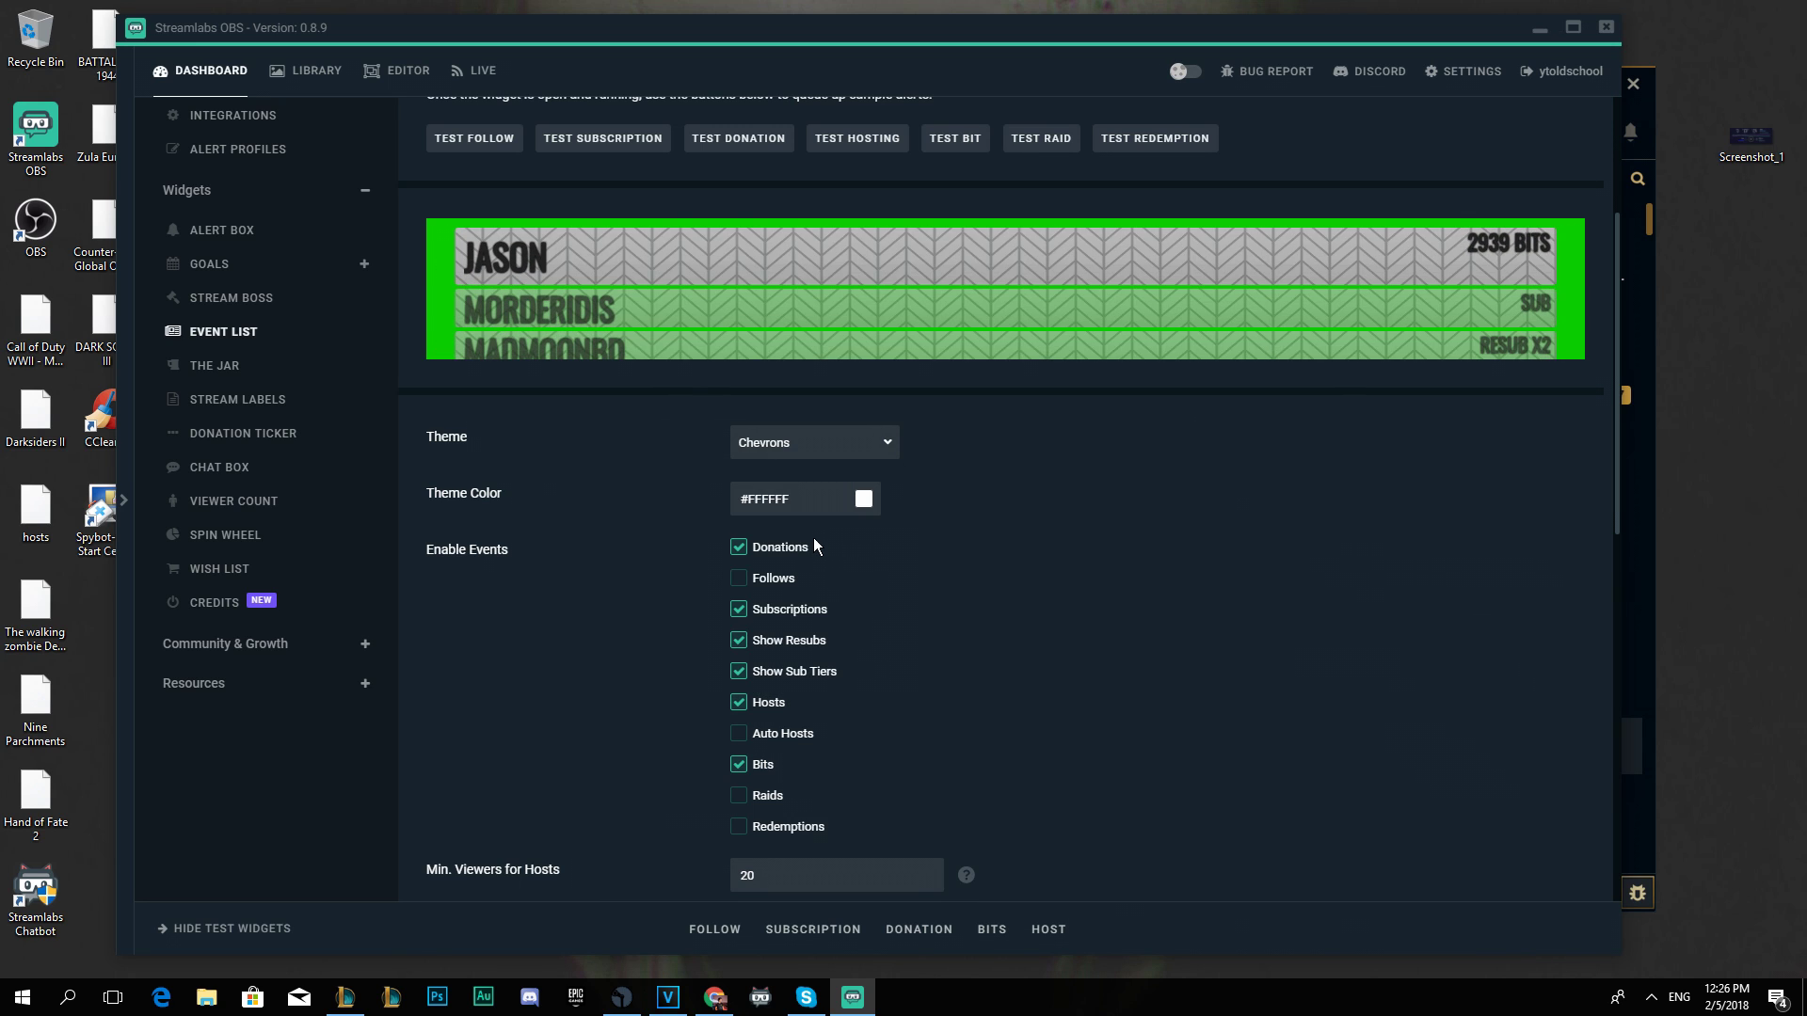
left_click(789, 462)
left_click(794, 599)
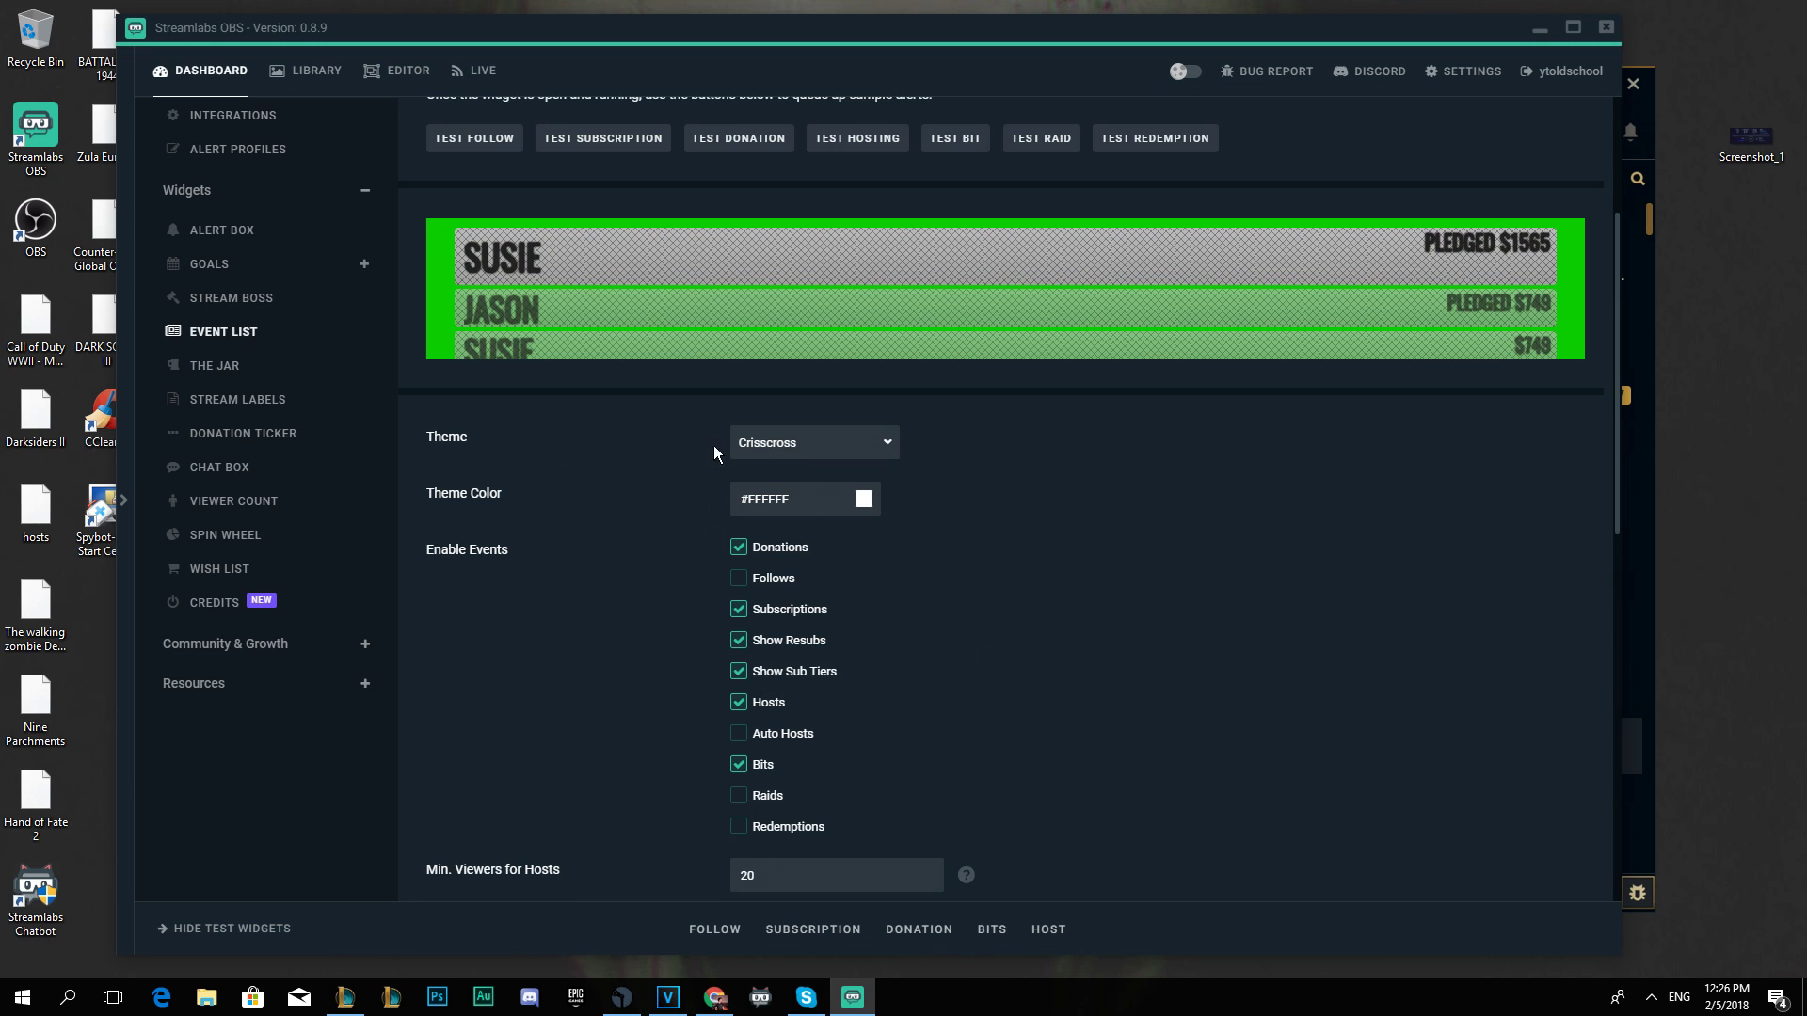
left_click(815, 448)
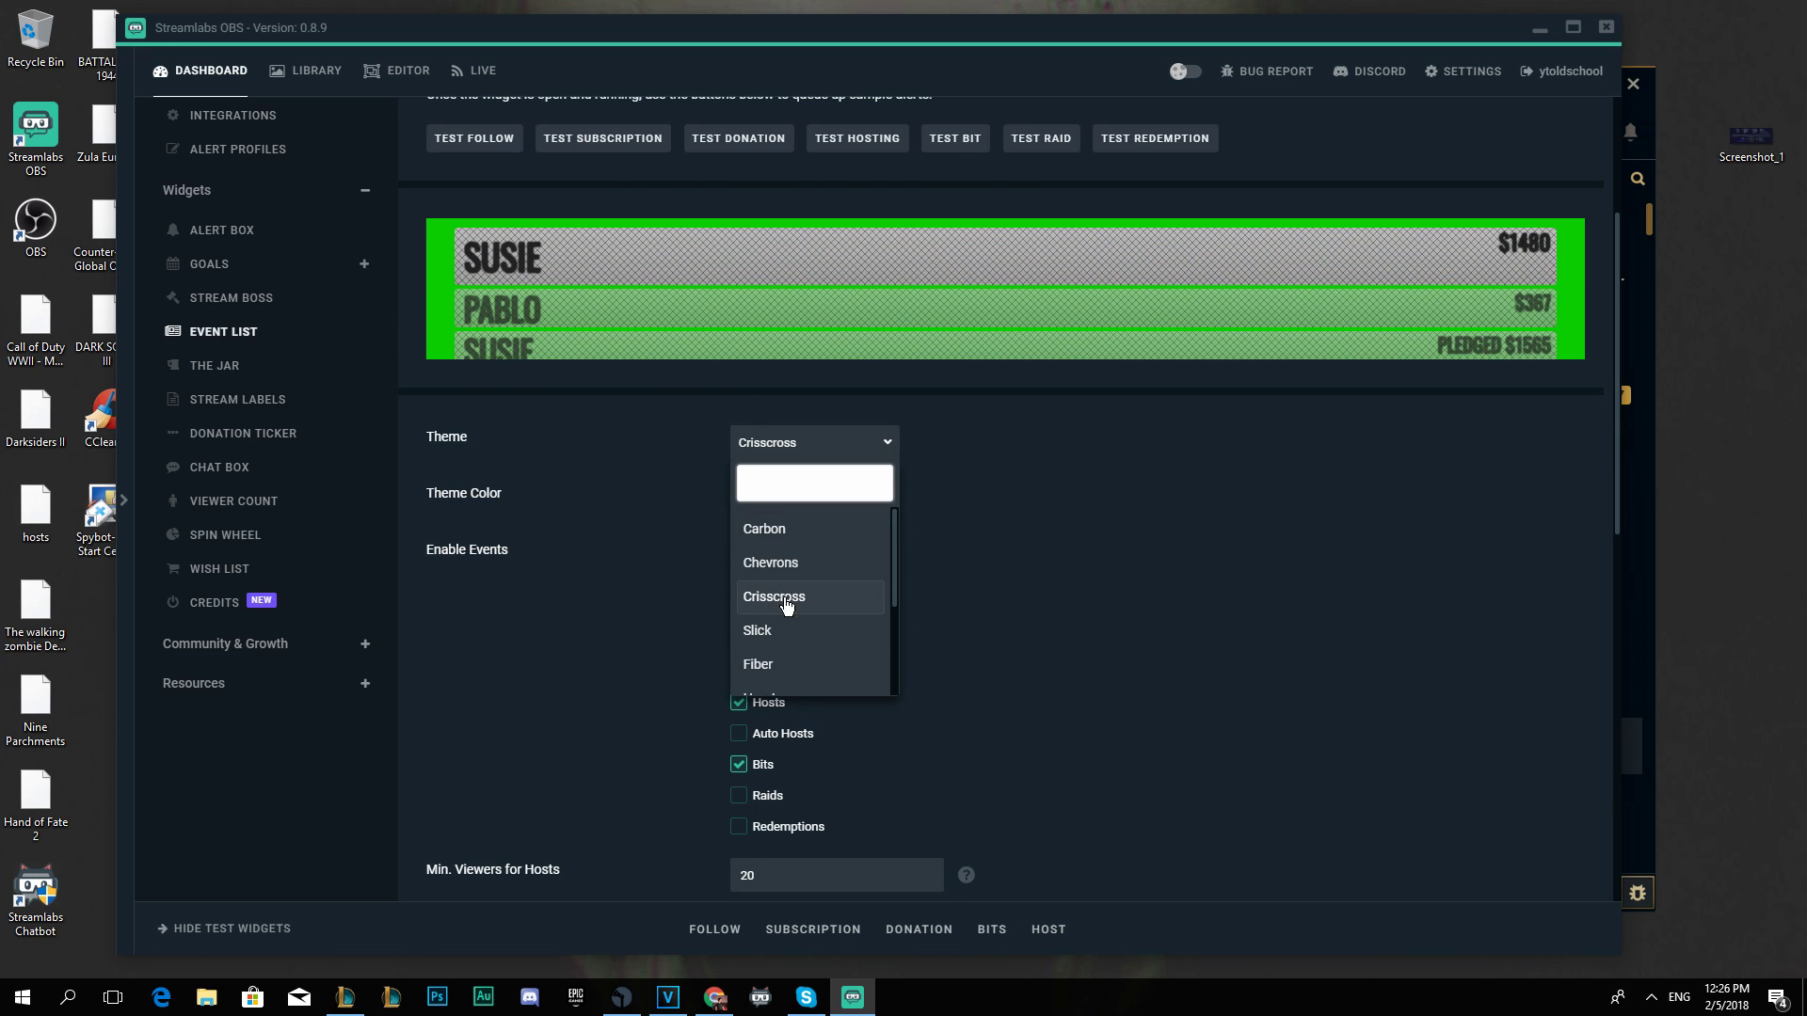
left_click(807, 633)
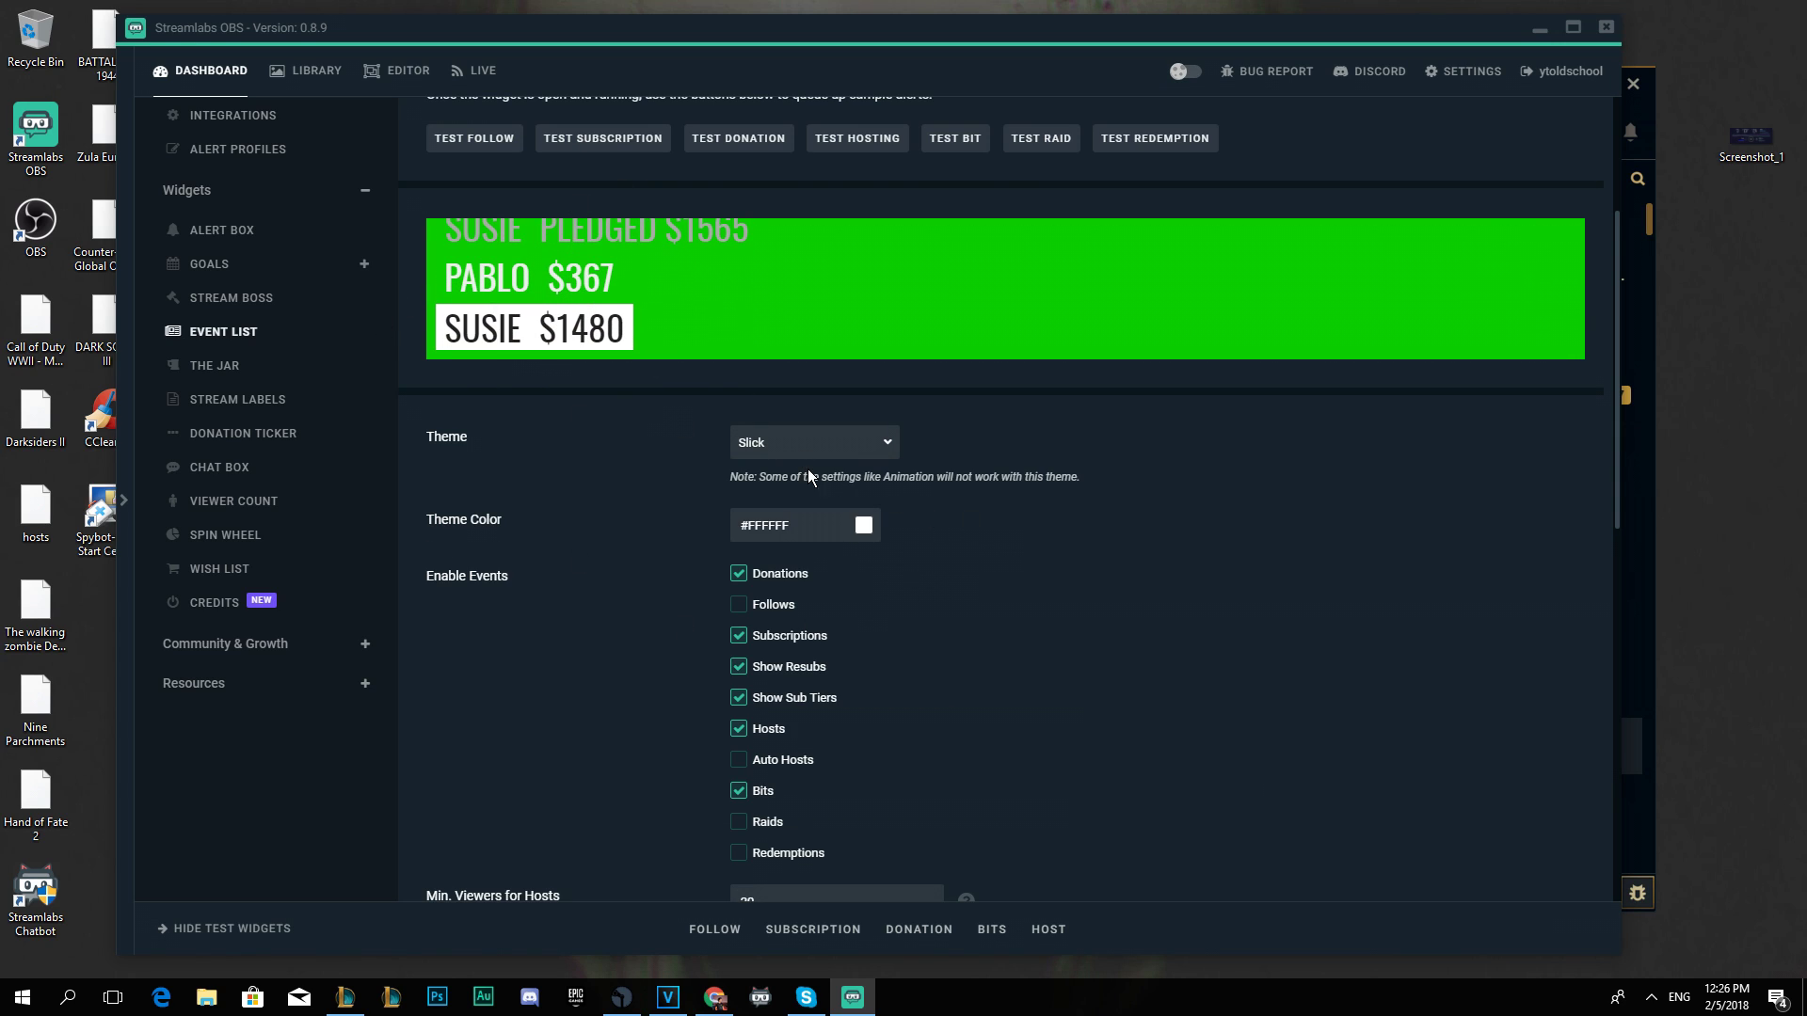
Preview the event list with the Fiber, Hearts and HoneyComb themes in turn.
left_click(748, 442)
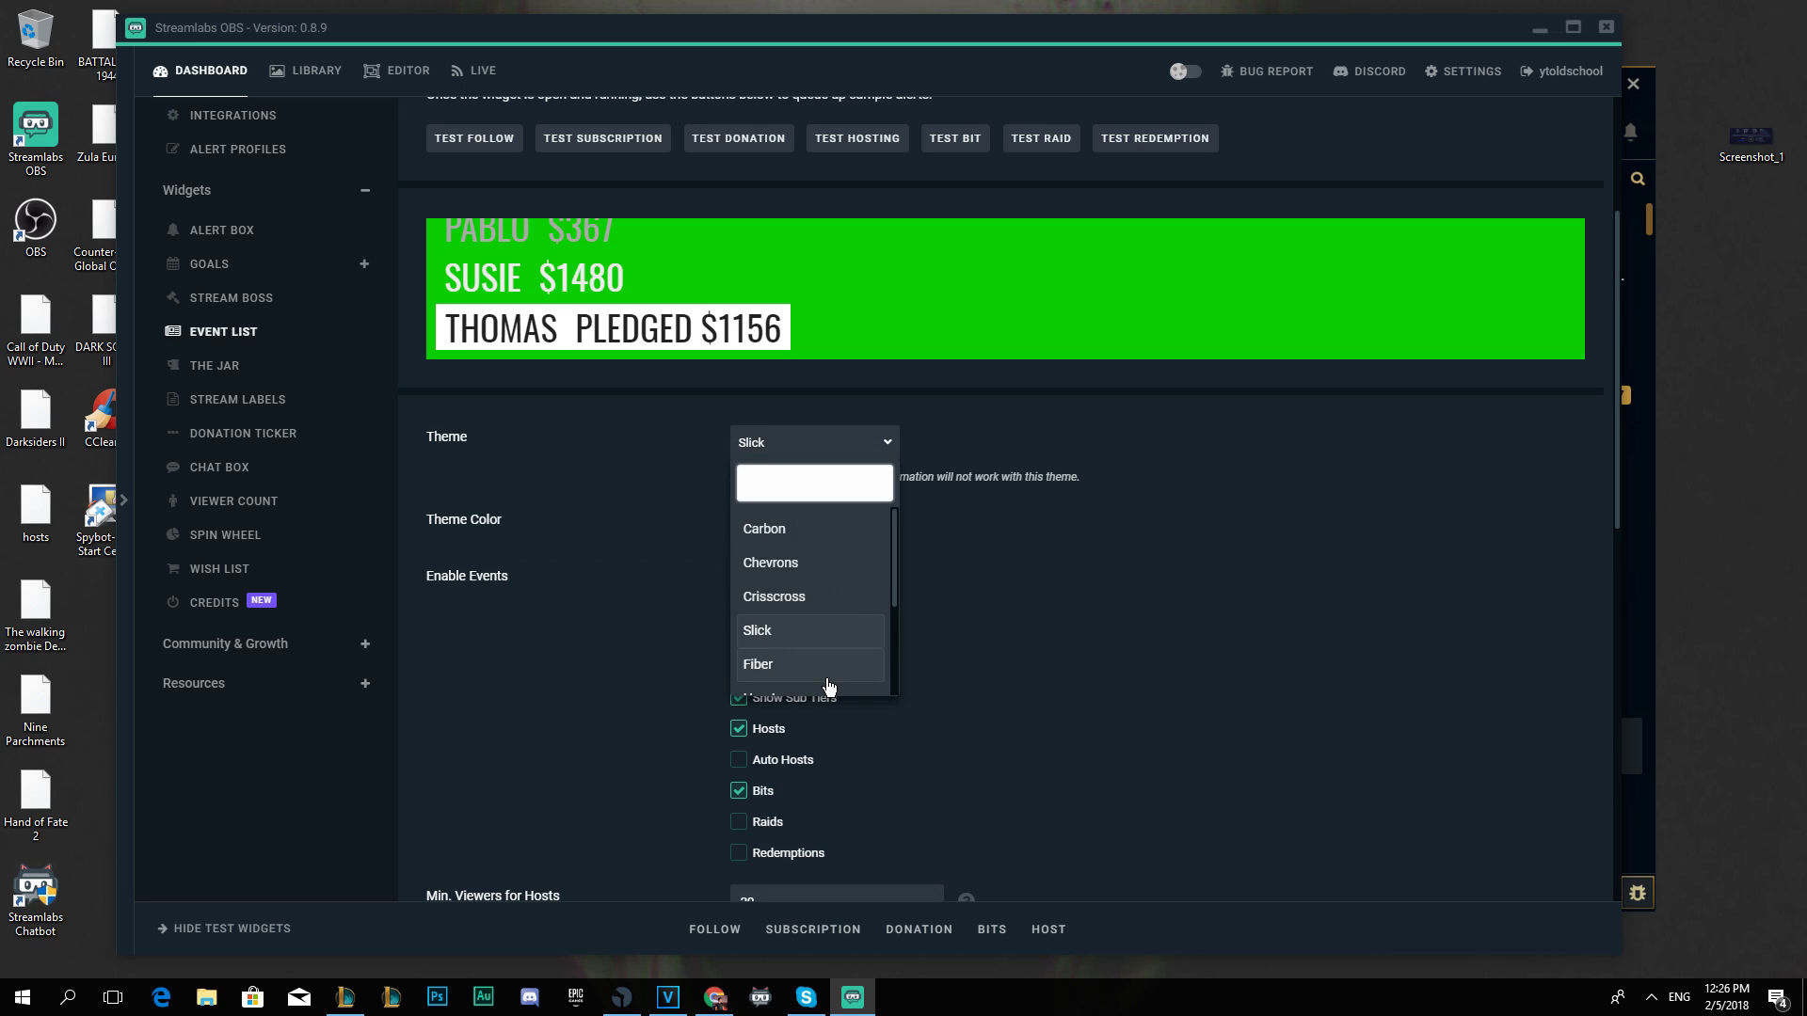
left_click(827, 677)
left_click(777, 448)
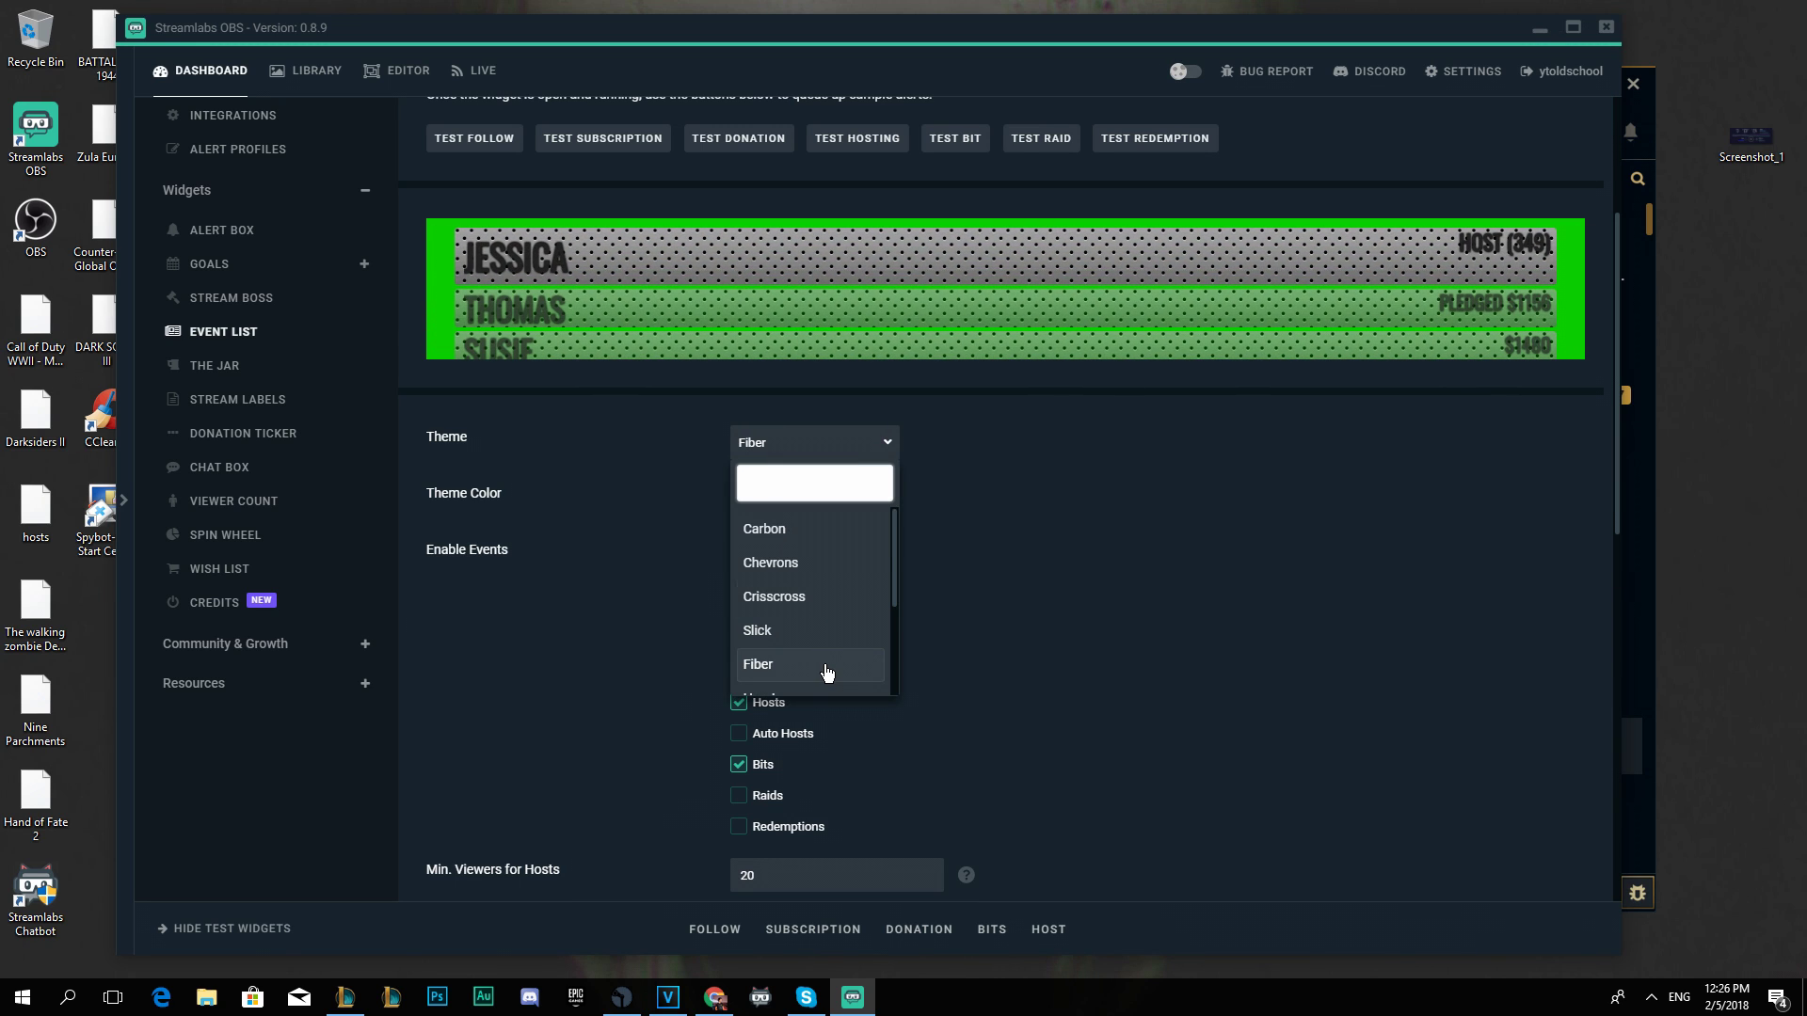
scroll(827, 672, "down", 1)
left_click(817, 612)
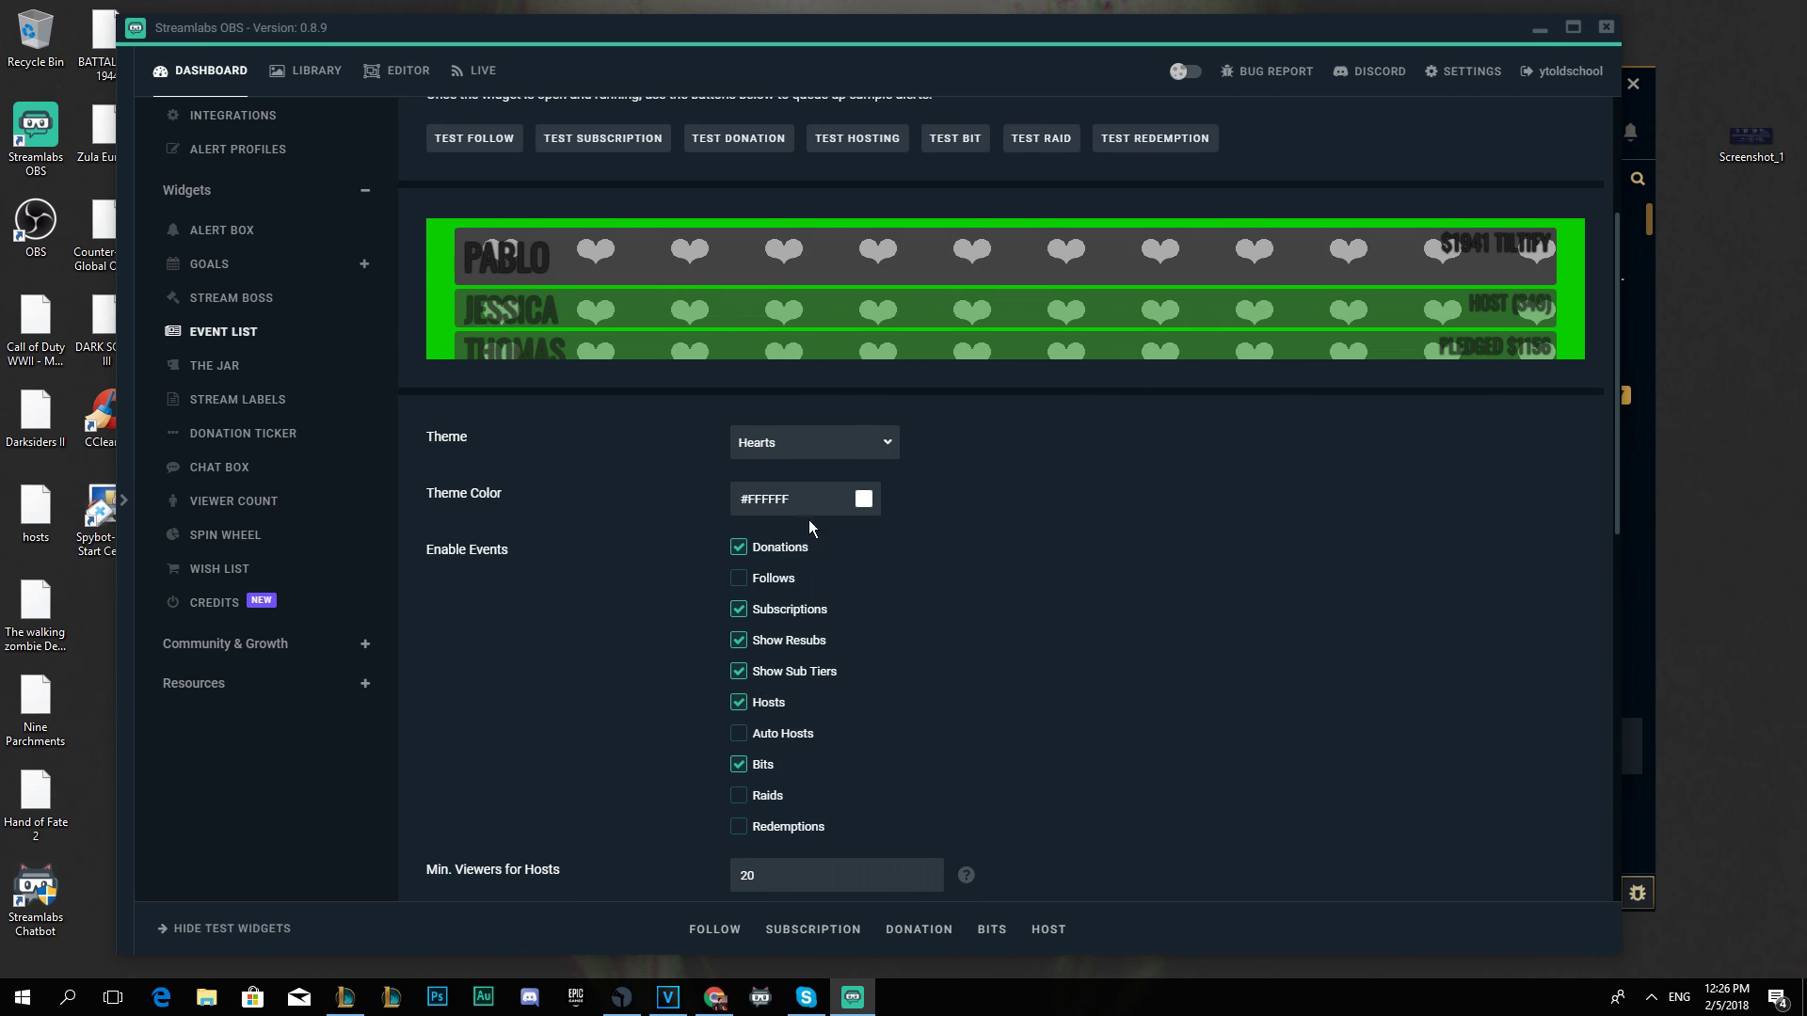
left_click(808, 453)
left_click(781, 605)
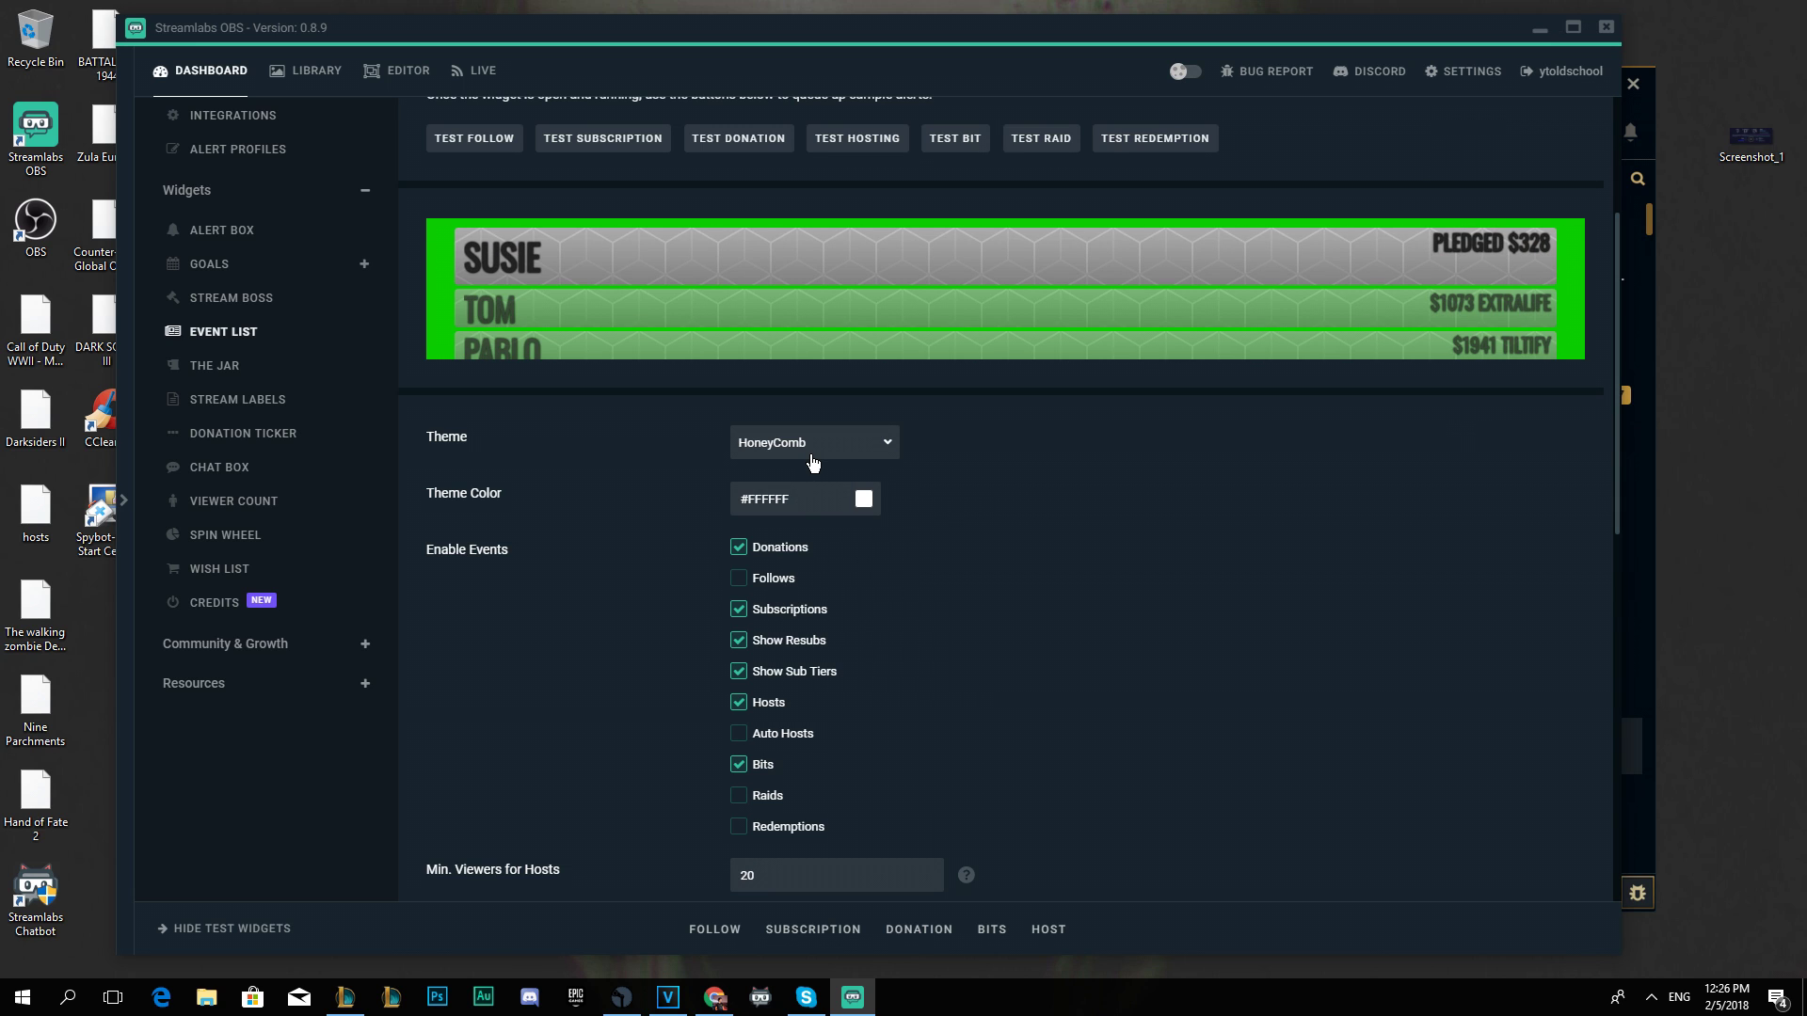
Preview the event list with the Retro, Solid and Stripes themes in turn.
left_click(814, 462)
left_click(807, 587)
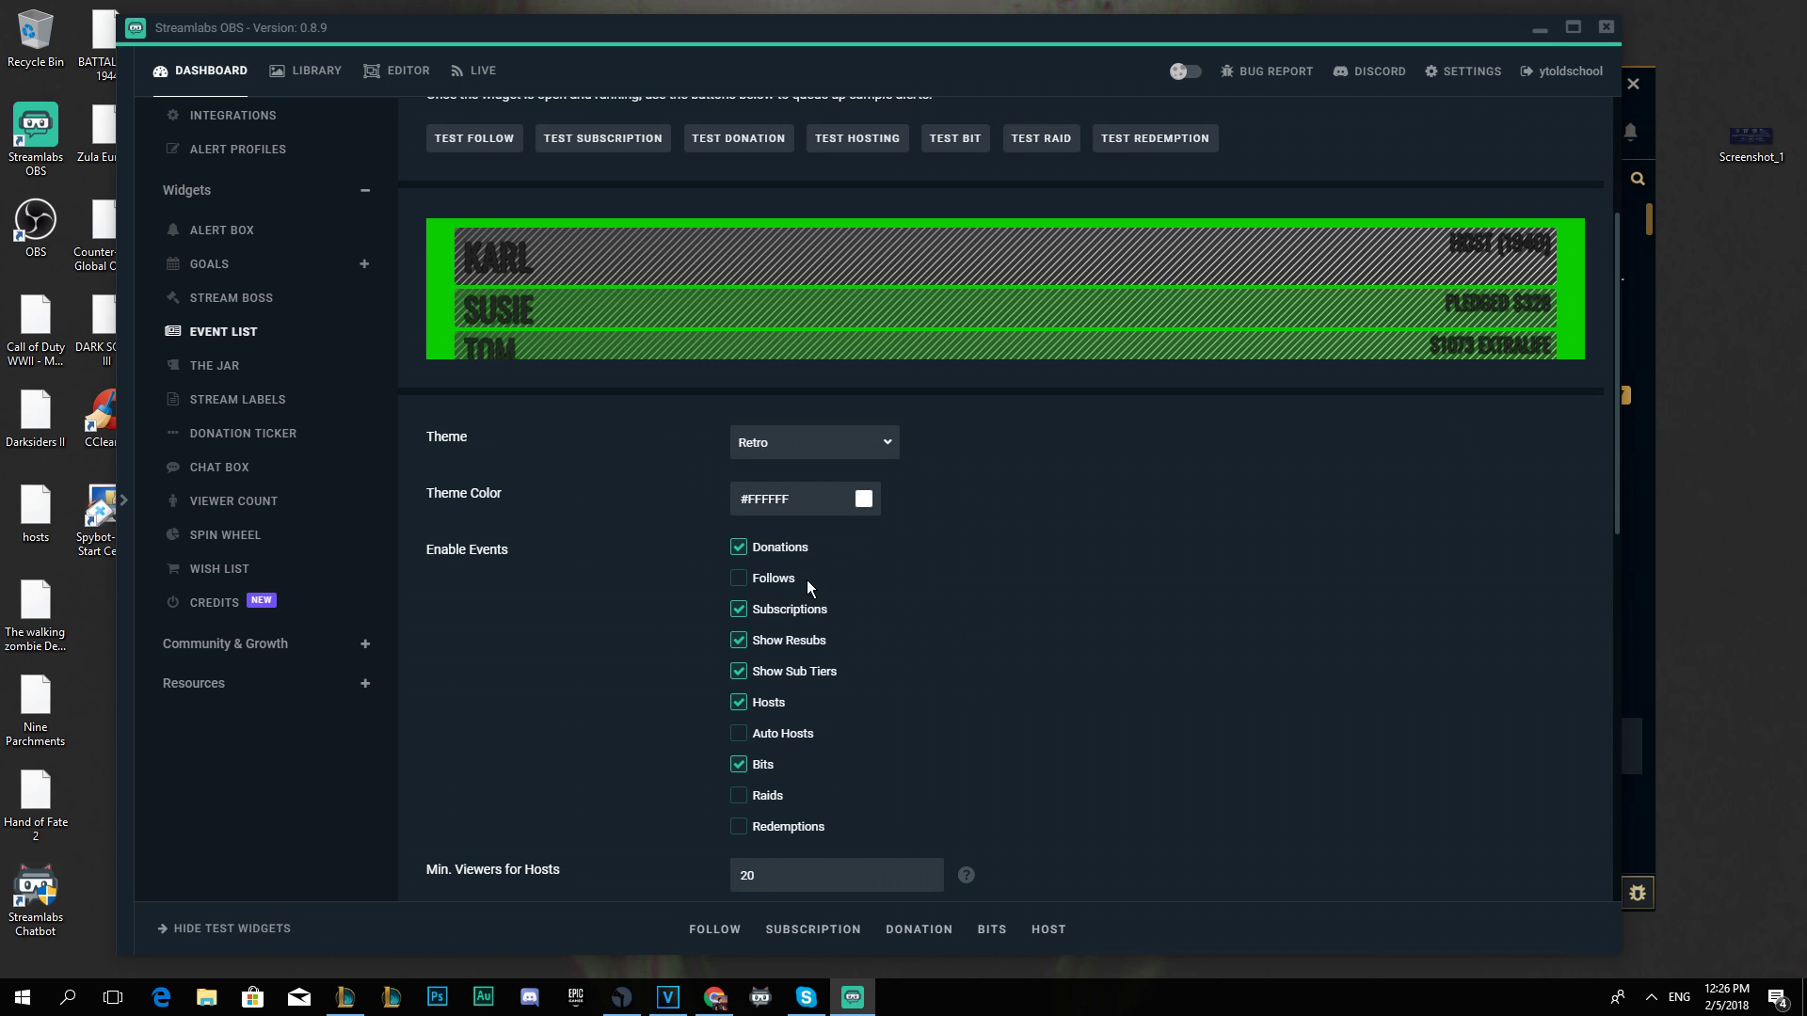
left_click(814, 453)
left_click(807, 637)
left_click(830, 451)
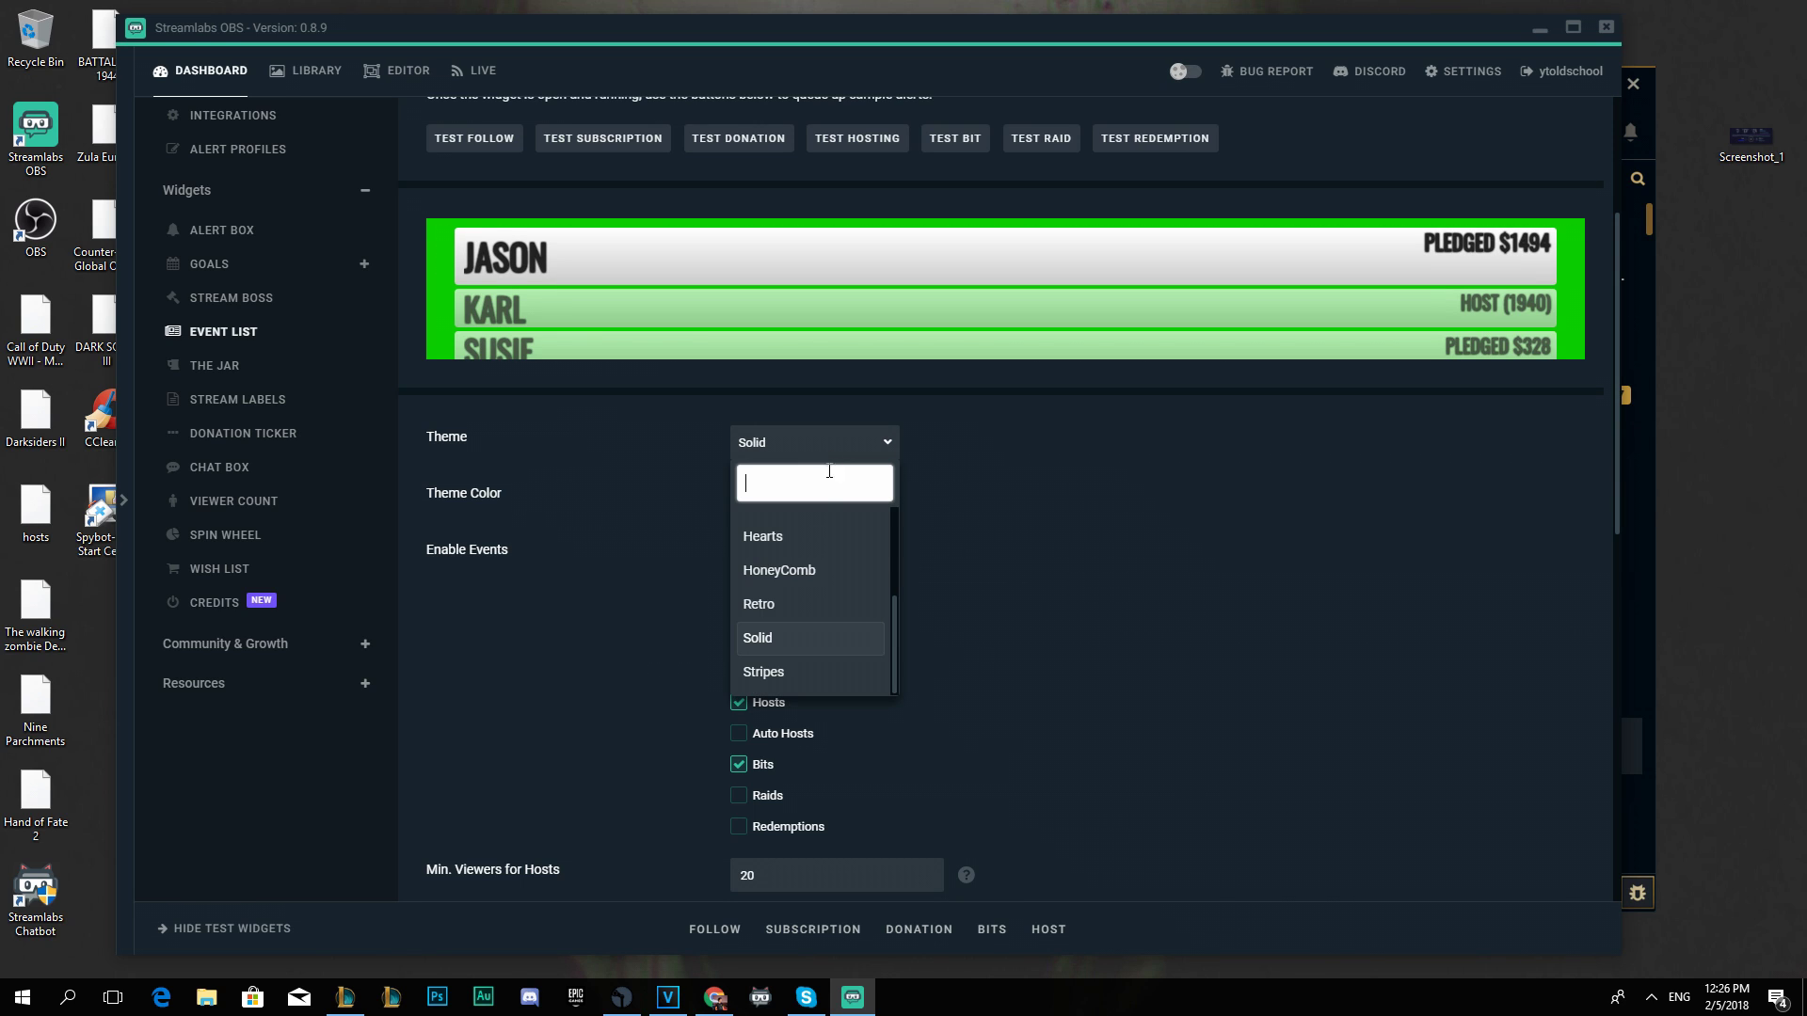
left_click(825, 680)
Switch the event list to the Hearts theme and set its theme color to pink, #FF00D4.
left_click(811, 450)
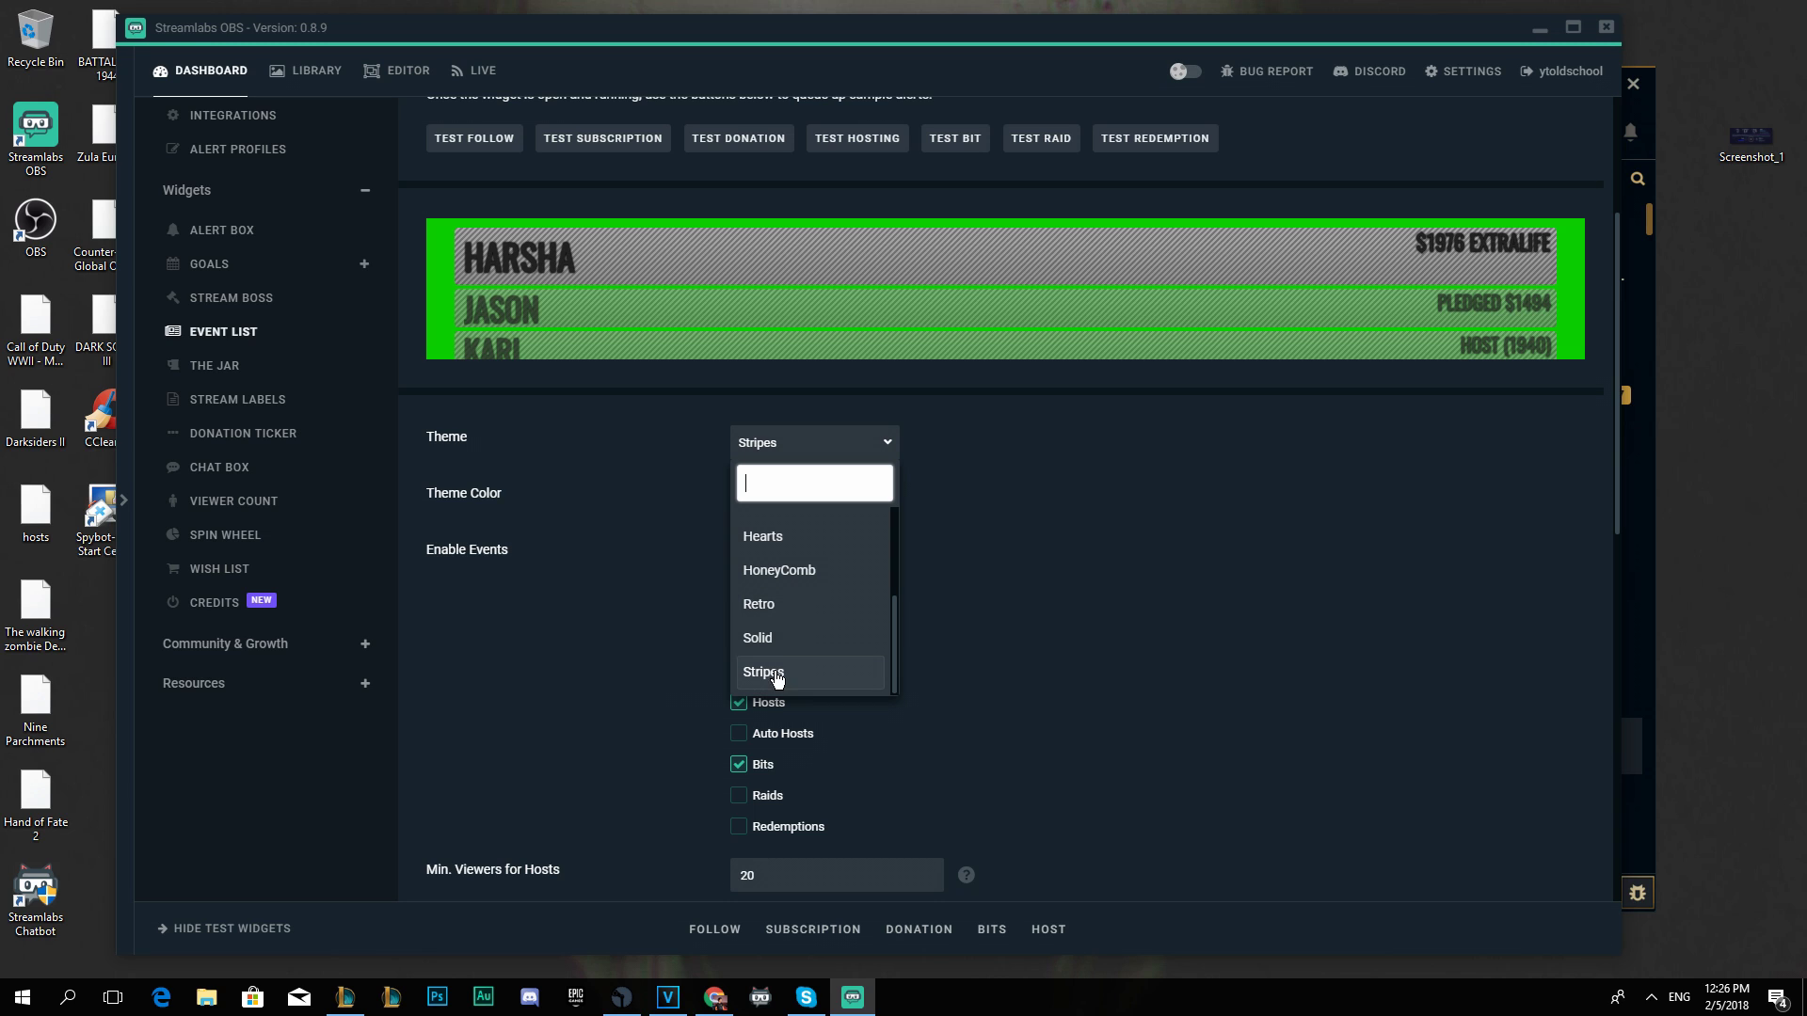
scroll(794, 645, "up", 3)
left_click(792, 645)
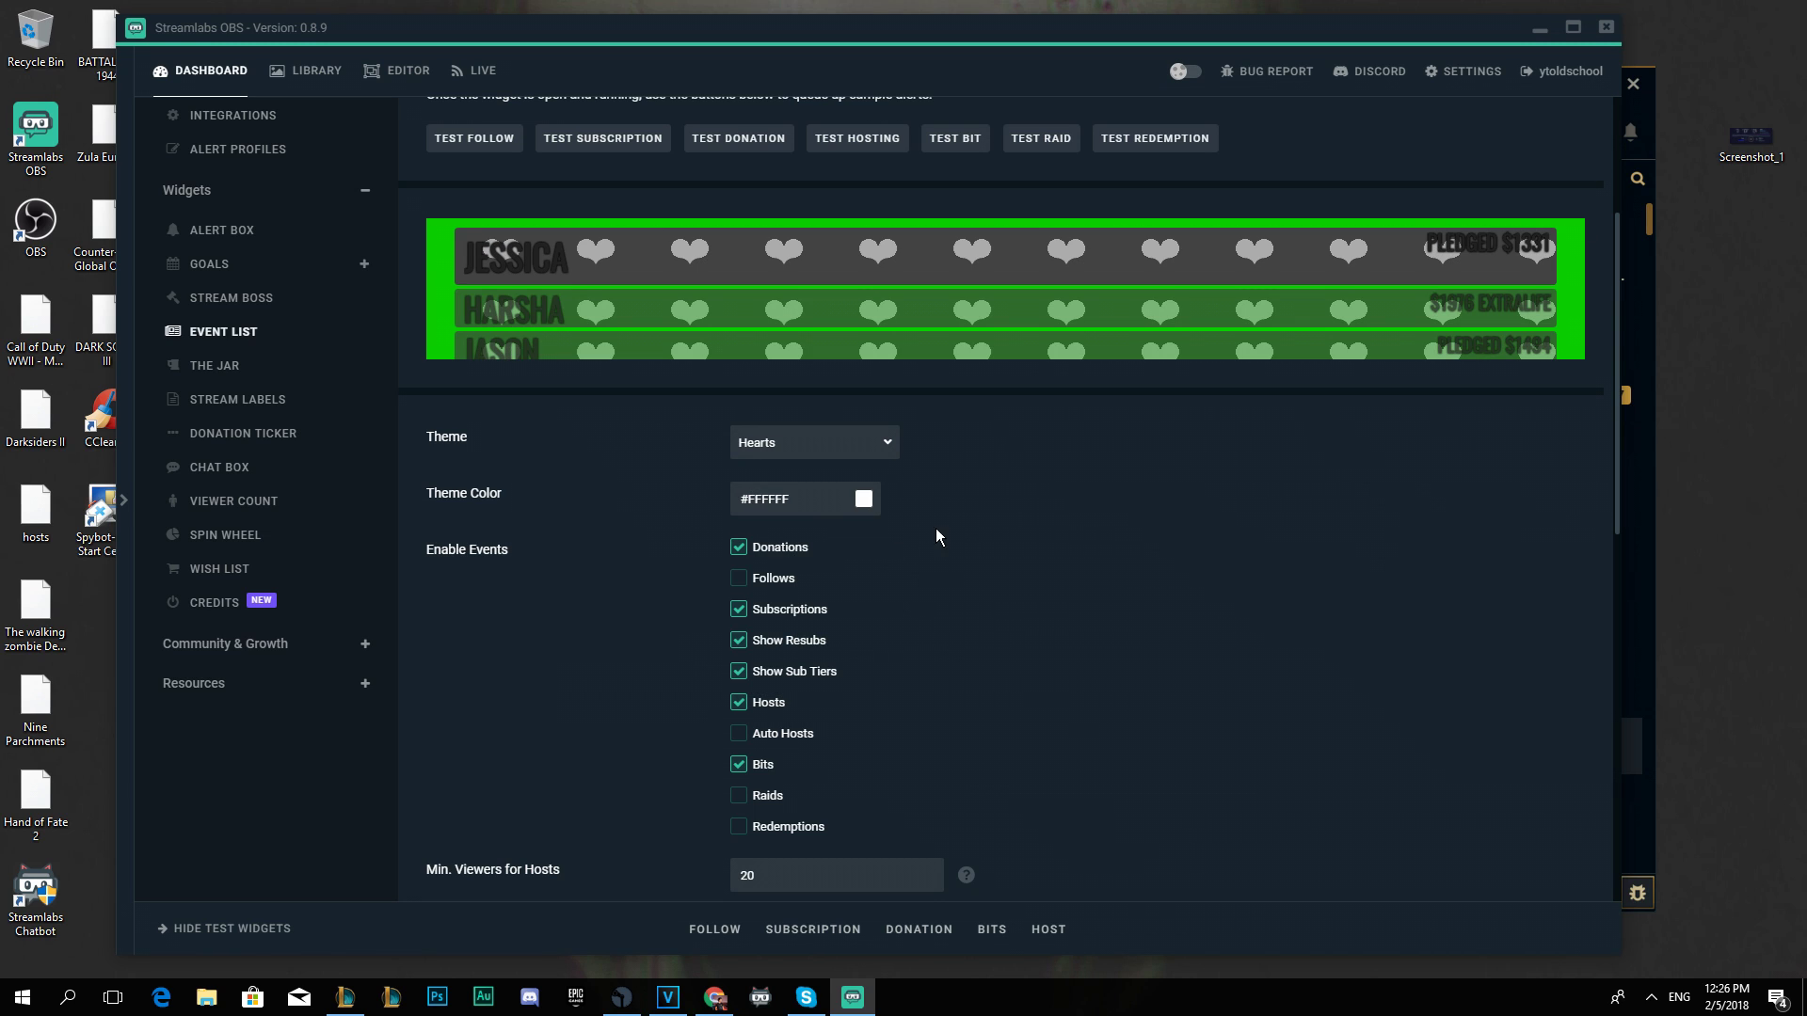
scroll(1010, 571, "down", 3)
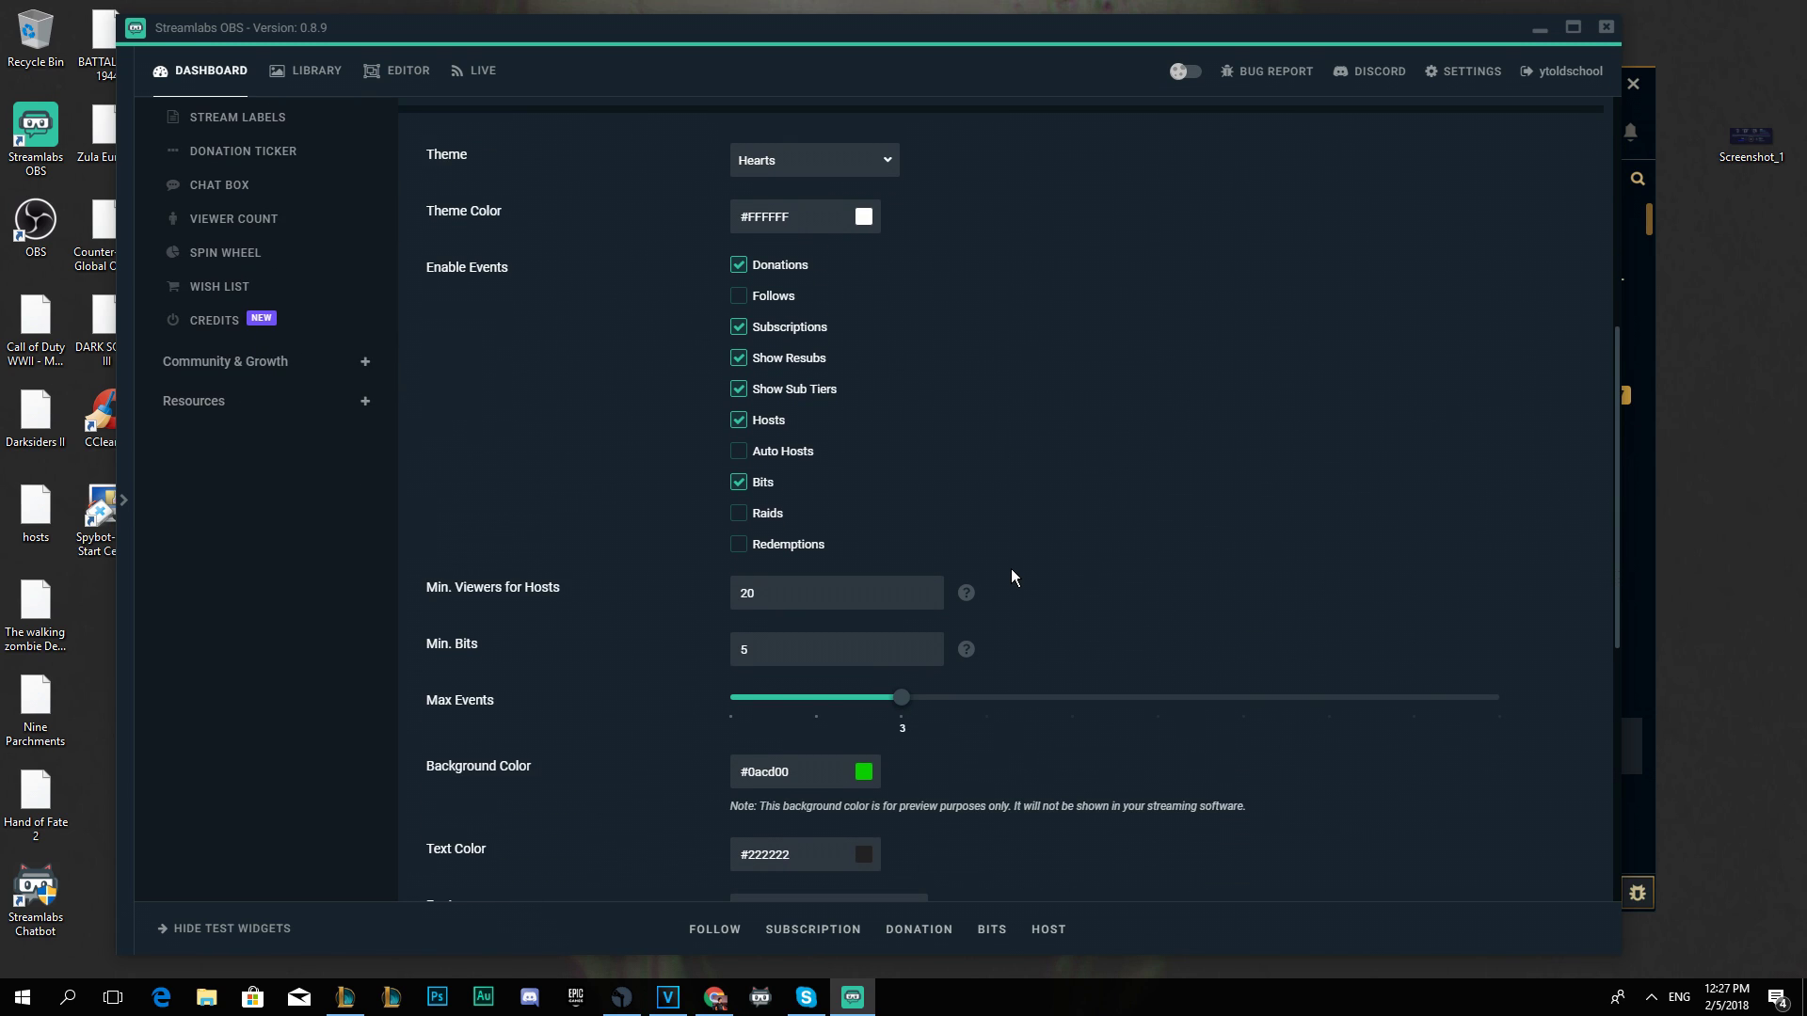
scroll(998, 565, "up", 4)
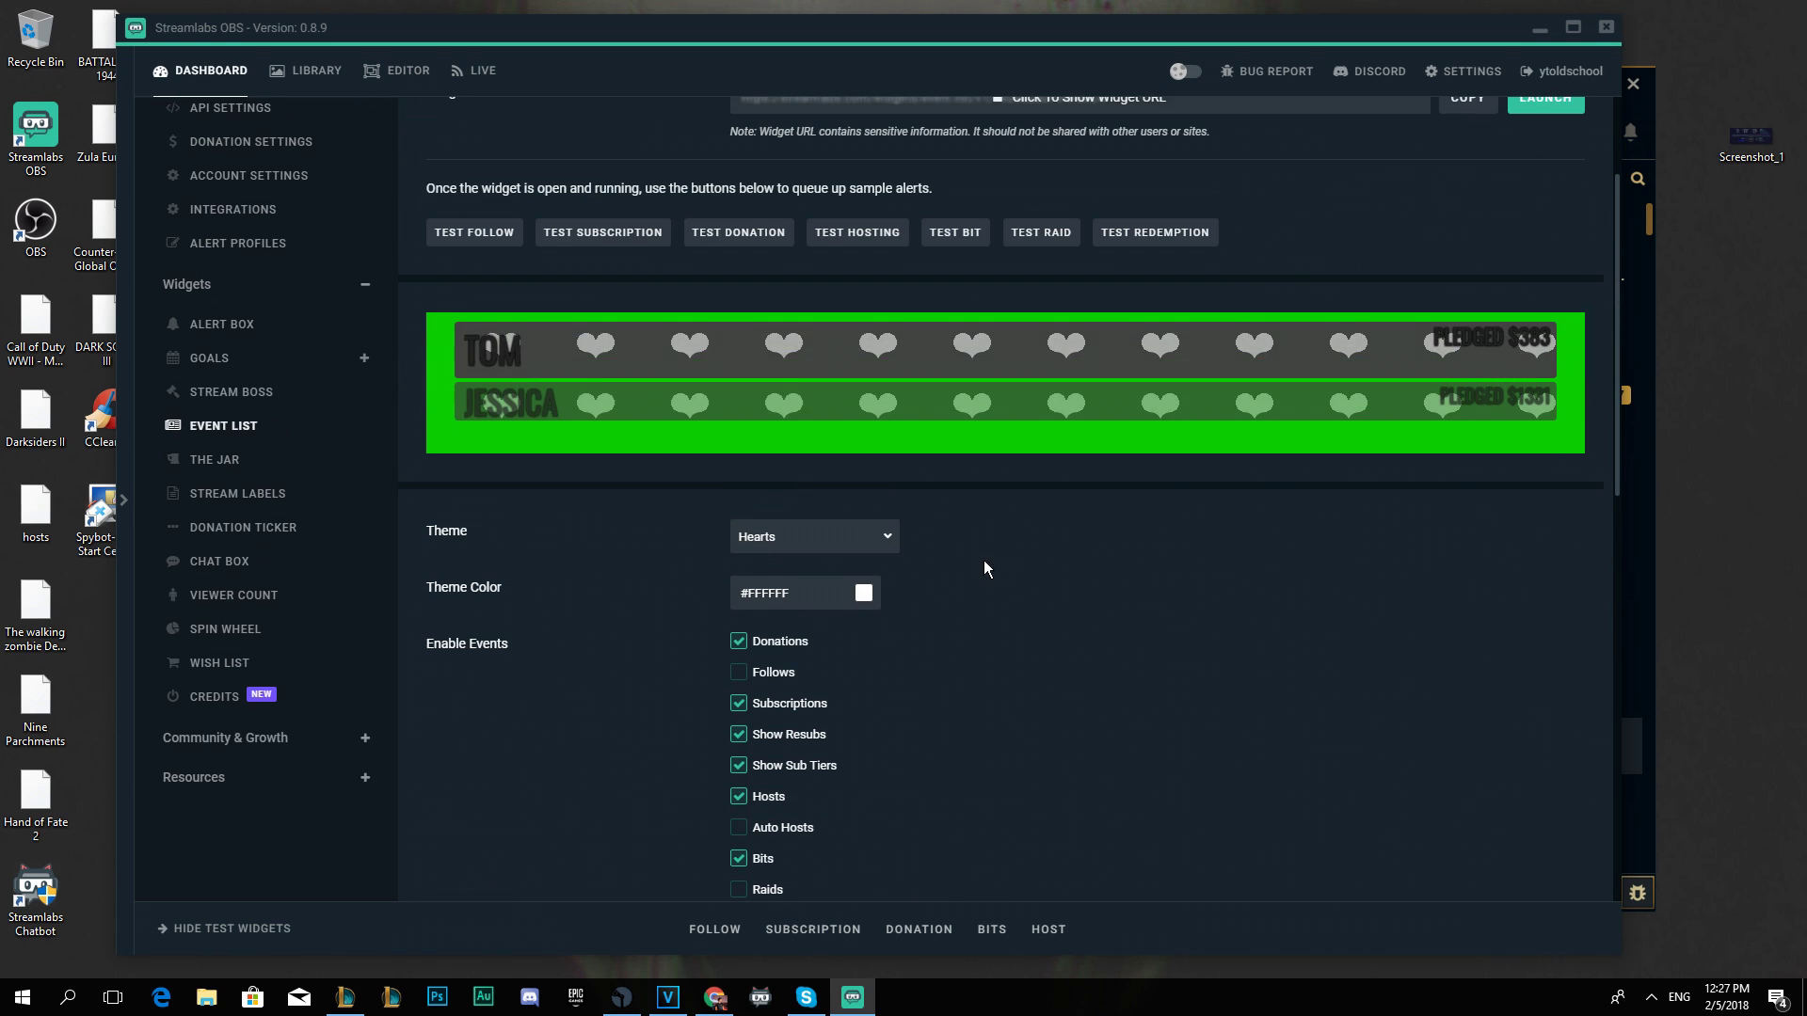
left_click(865, 596)
left_click(906, 751)
left_click(913, 639)
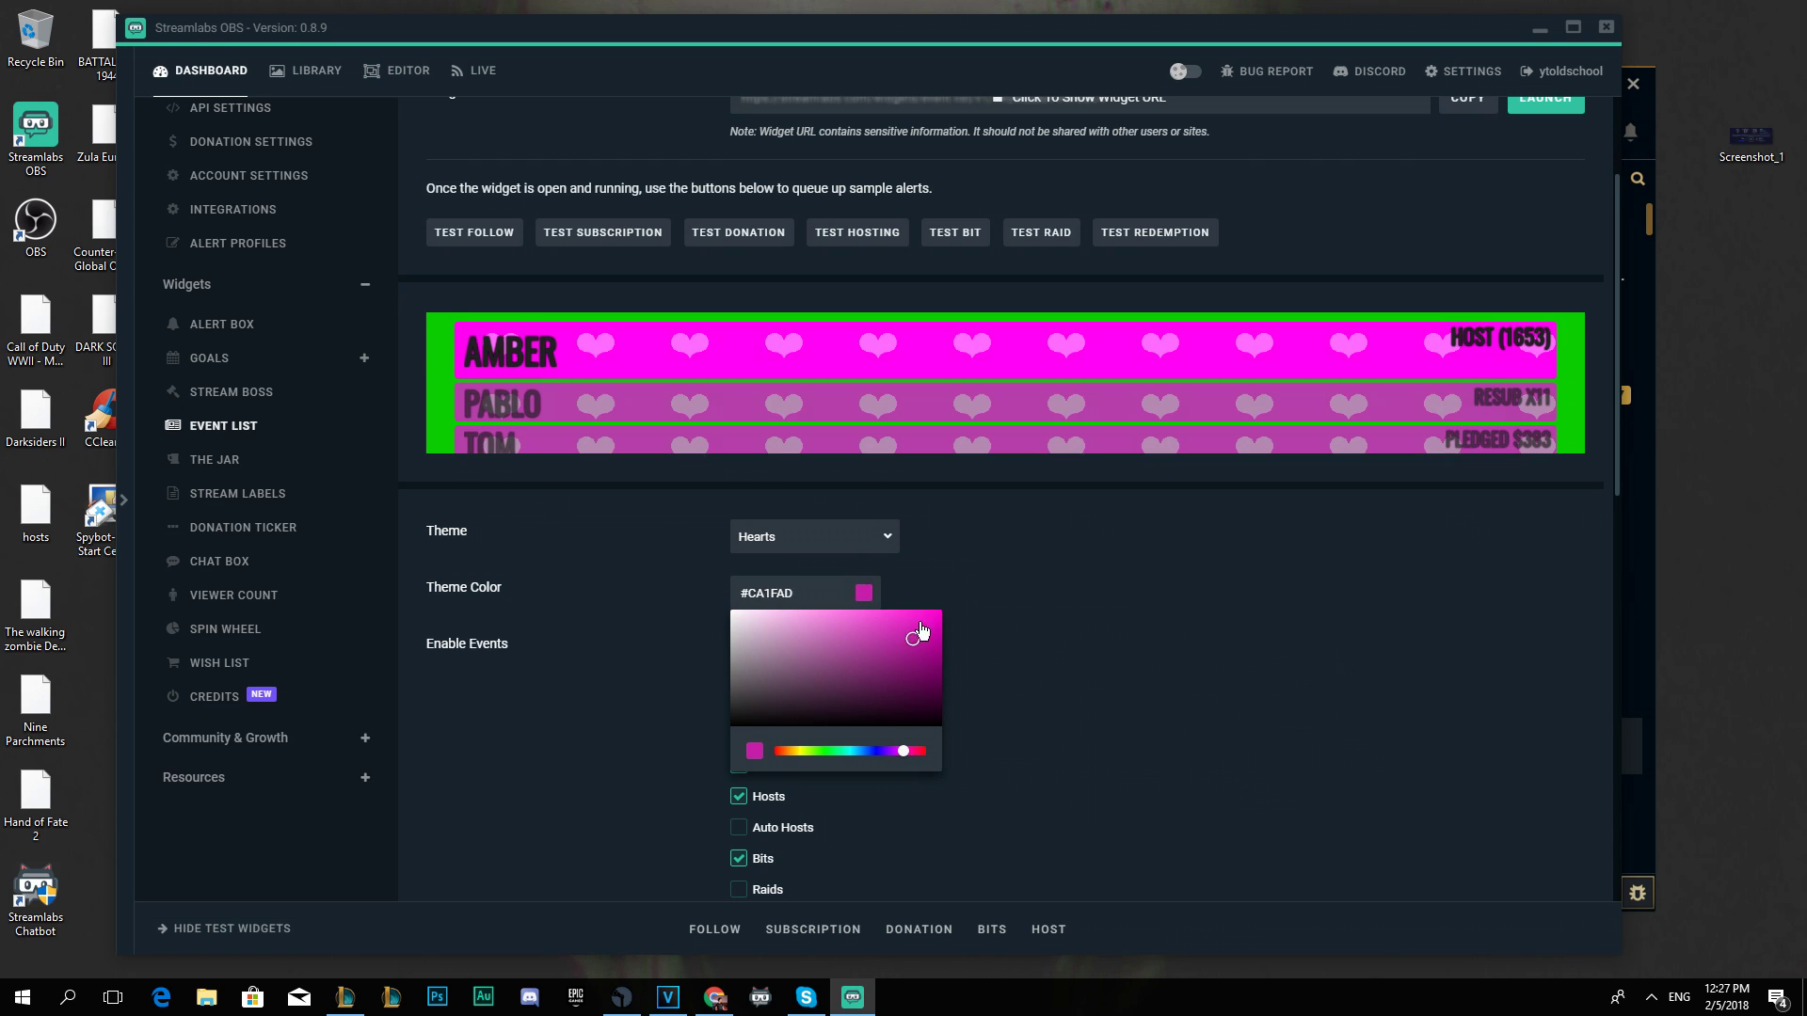
left_click_drag(918, 637, 963, 555)
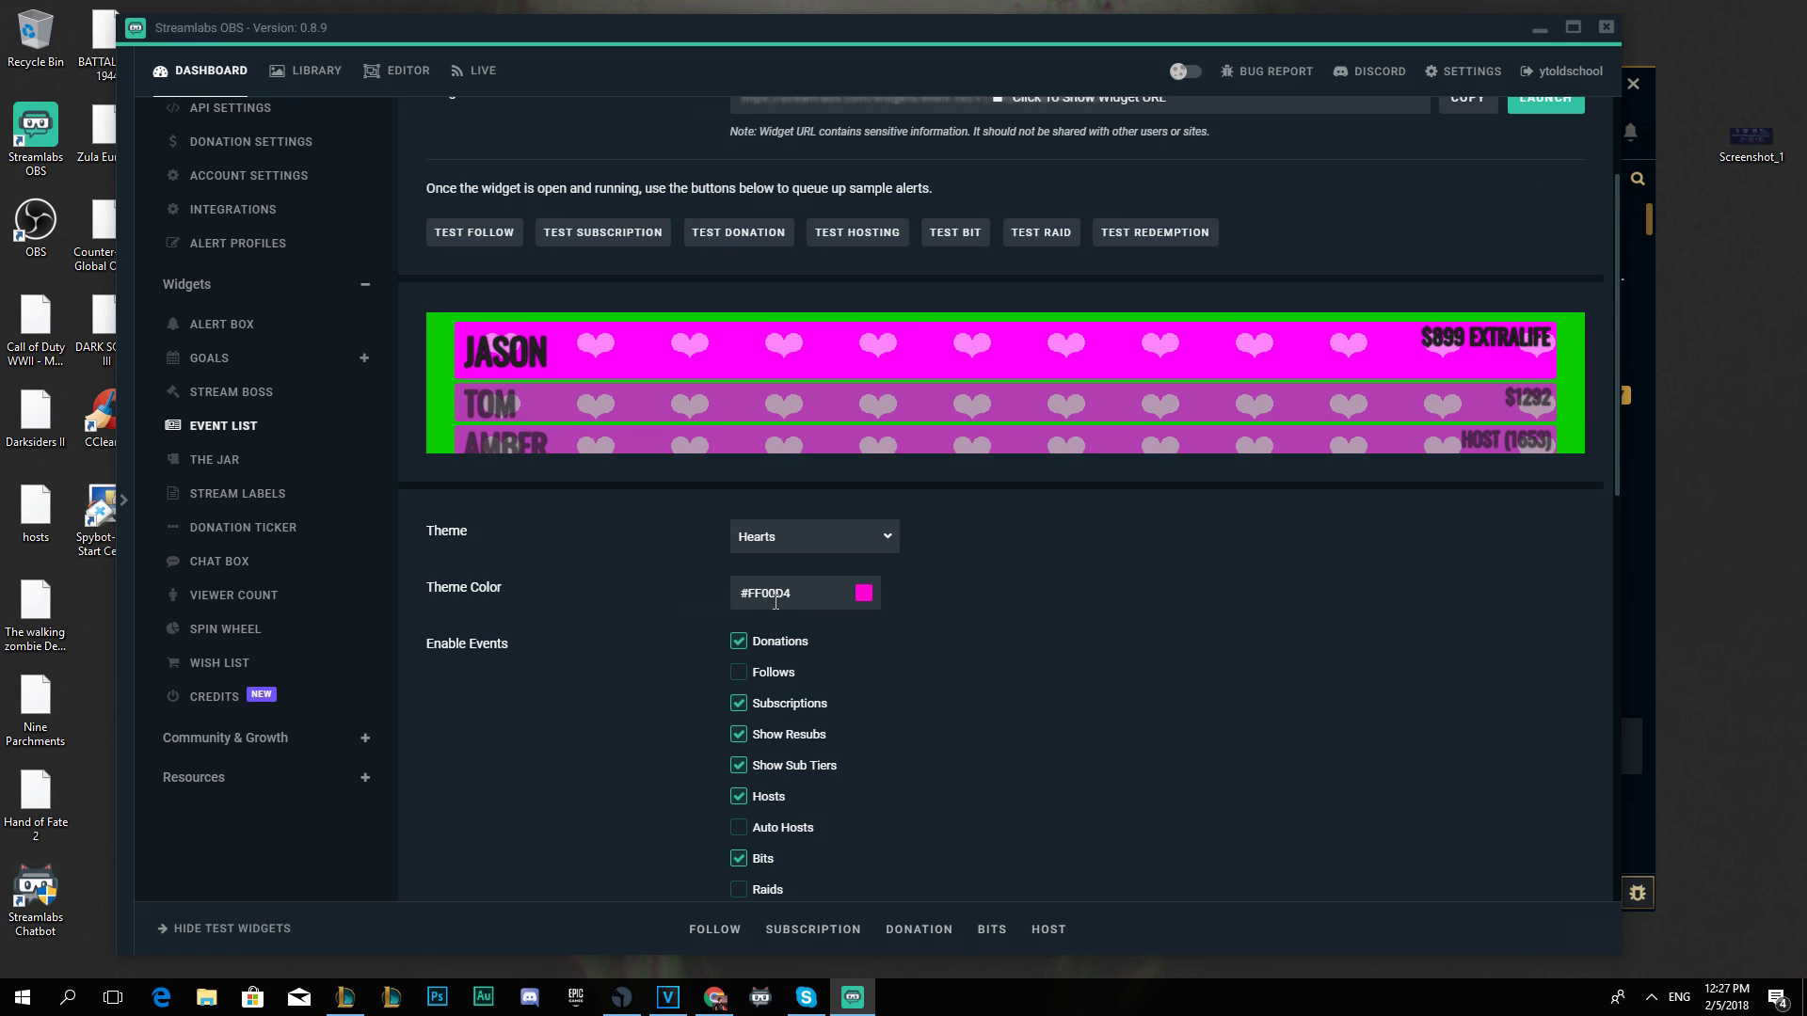
Set the event list theme back to Slick and its theme color to white, #FFFFFF.
left_click(802, 544)
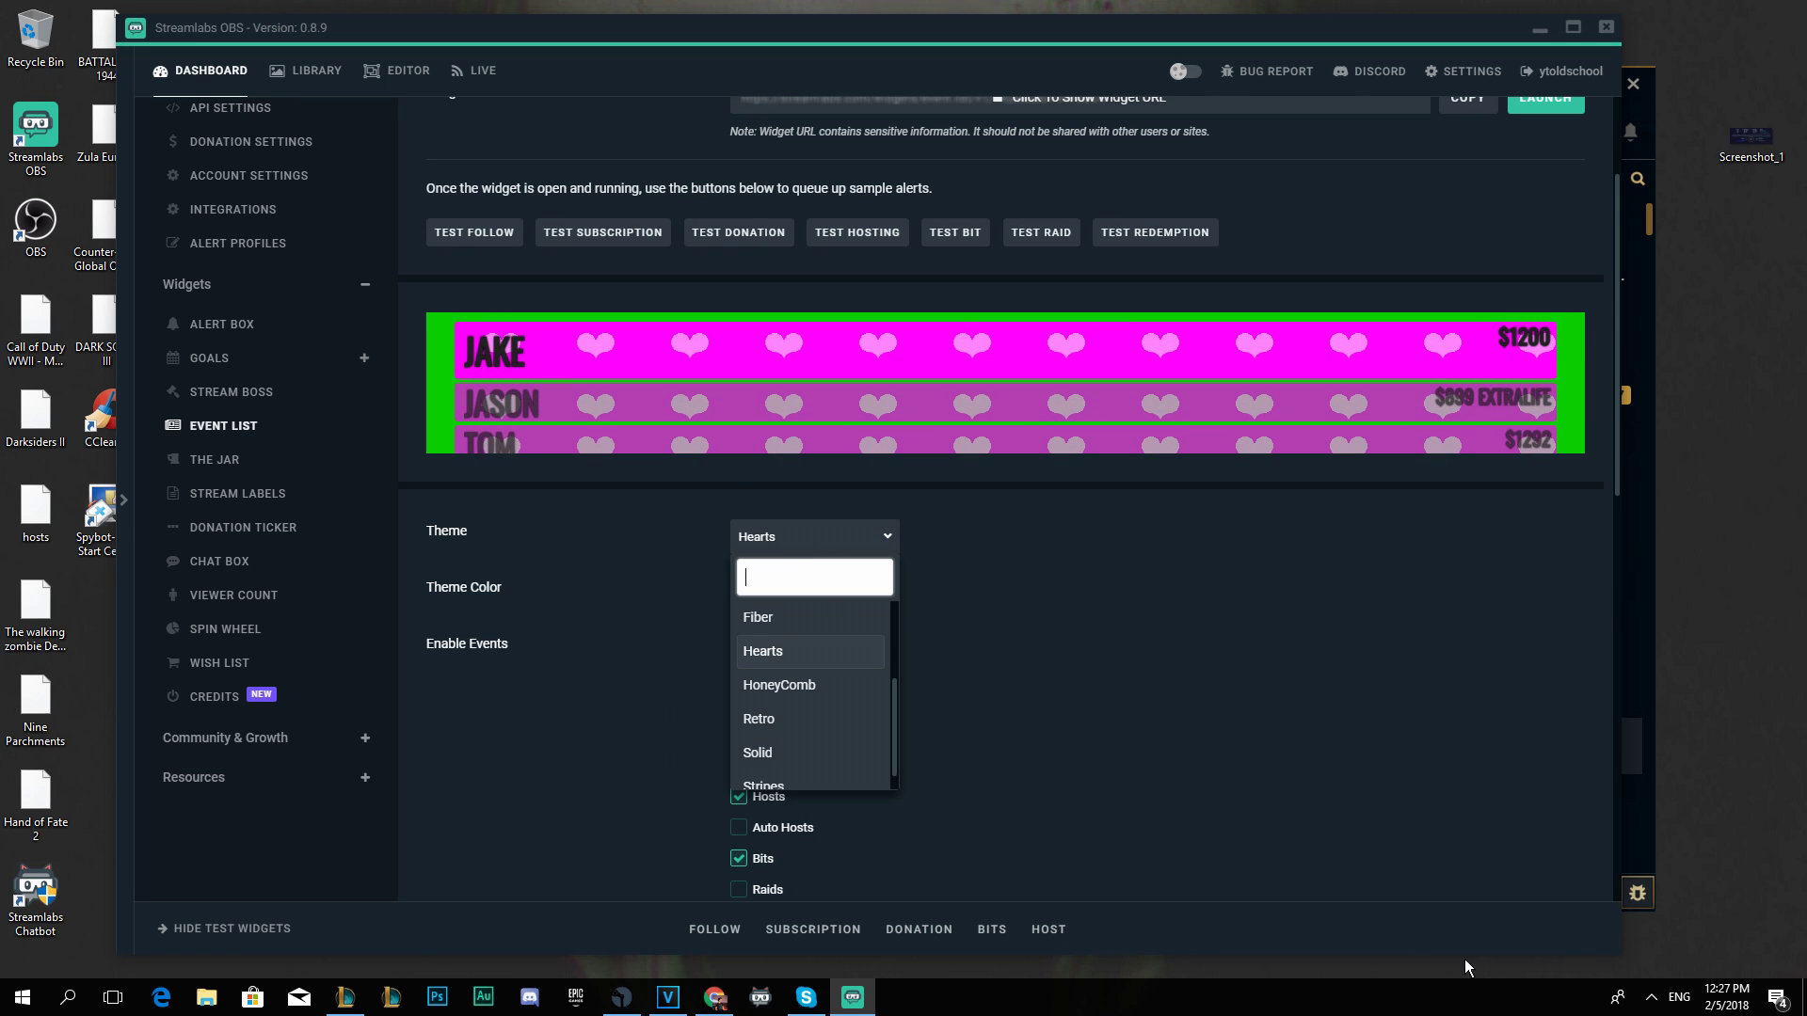
scroll(805, 743, "up", 2)
scroll(802, 699, "down", 1)
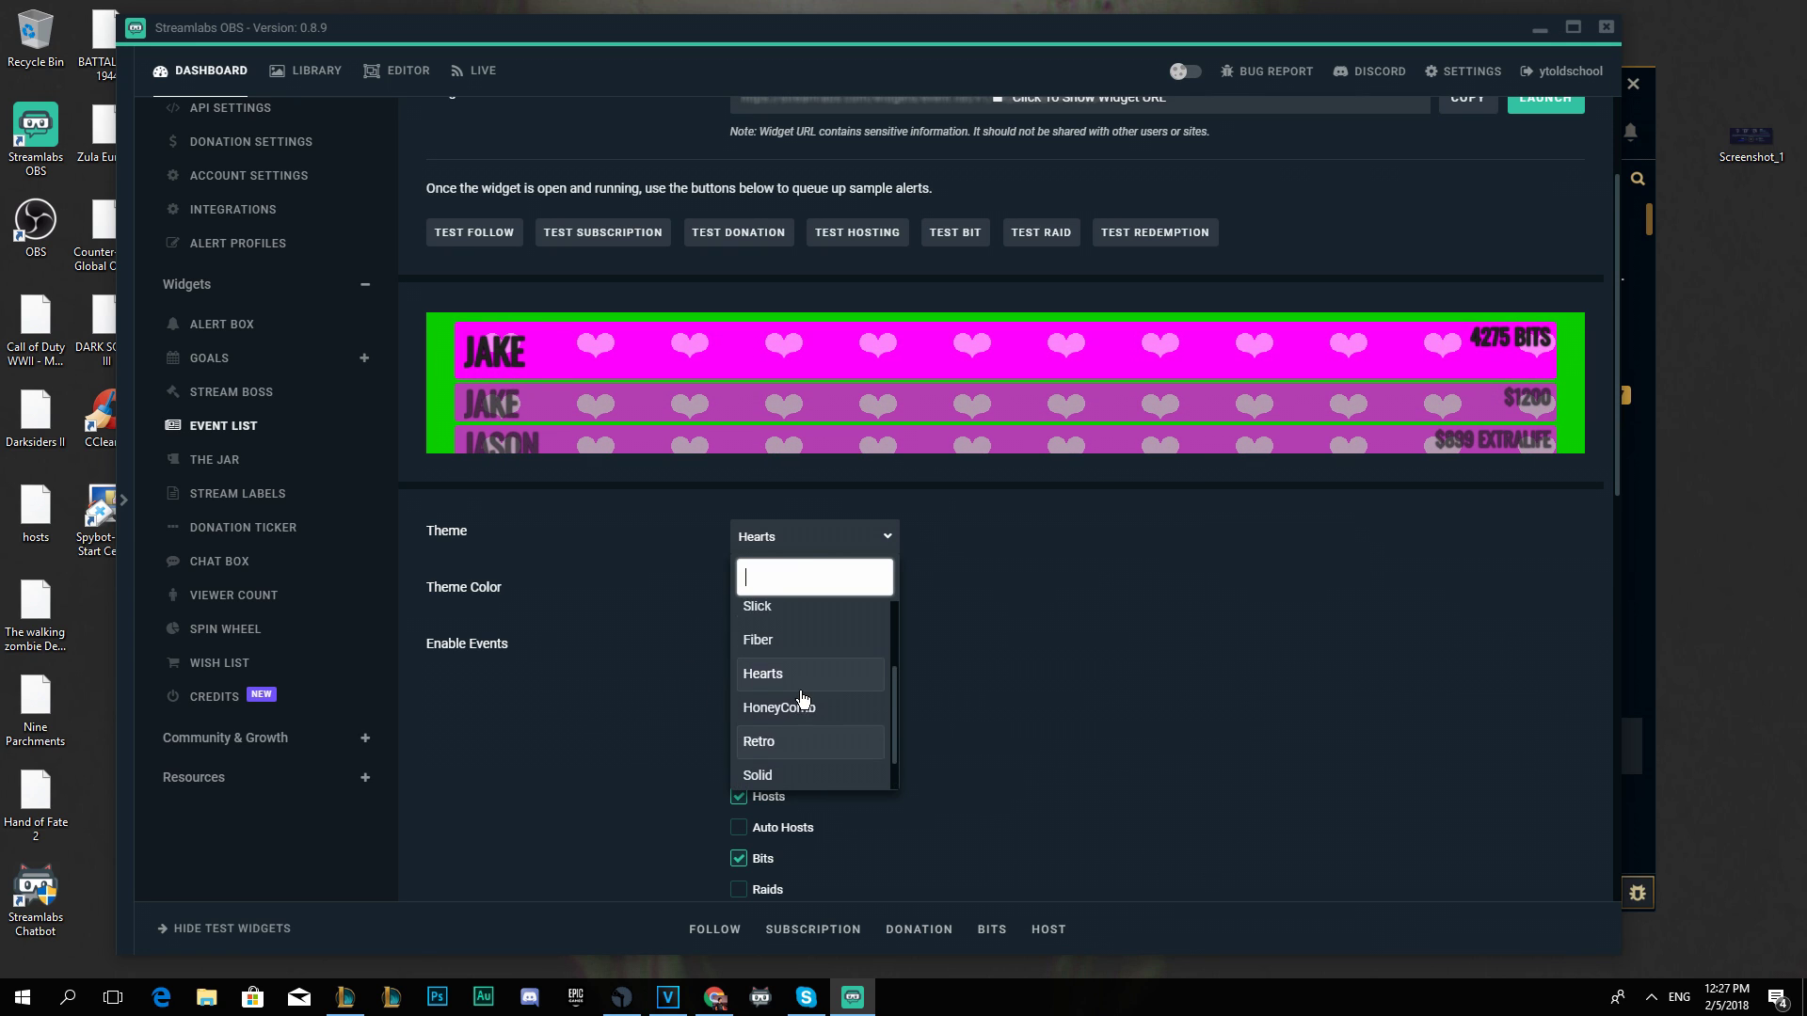
scroll(803, 698, "up", 2)
left_click(781, 727)
left_click(800, 619)
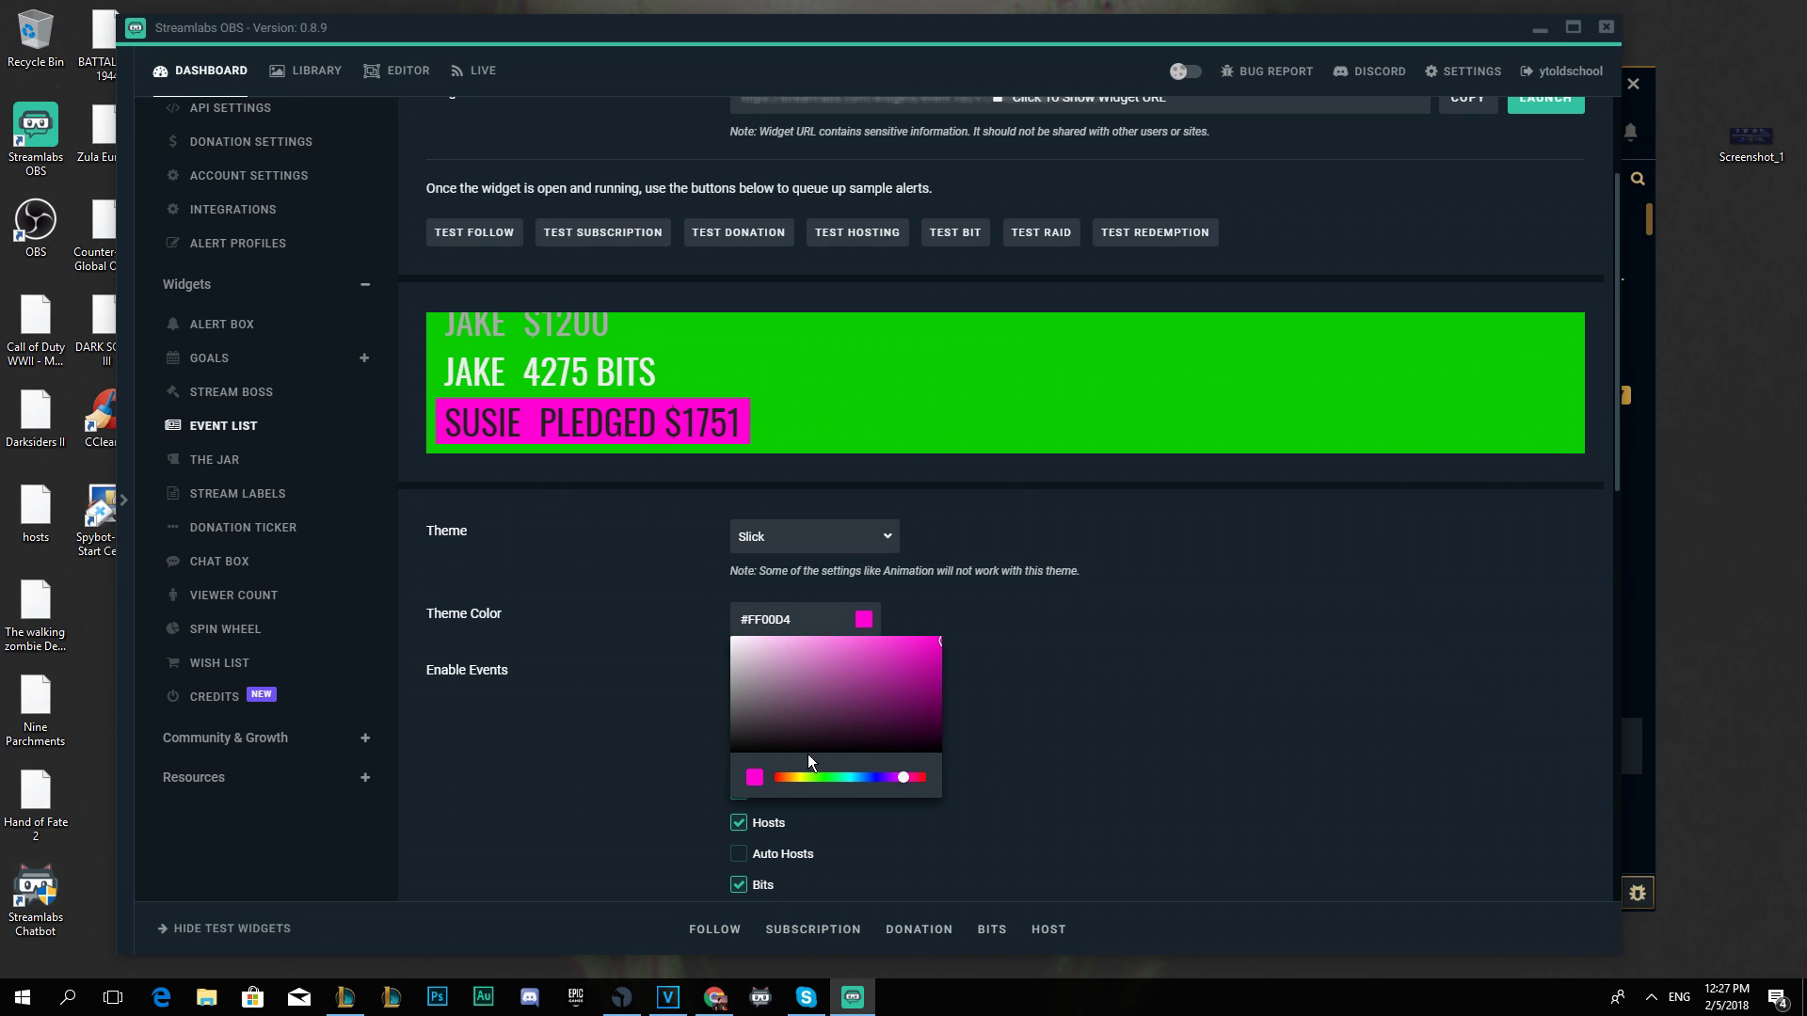
left_click_drag(812, 715, 242, 393)
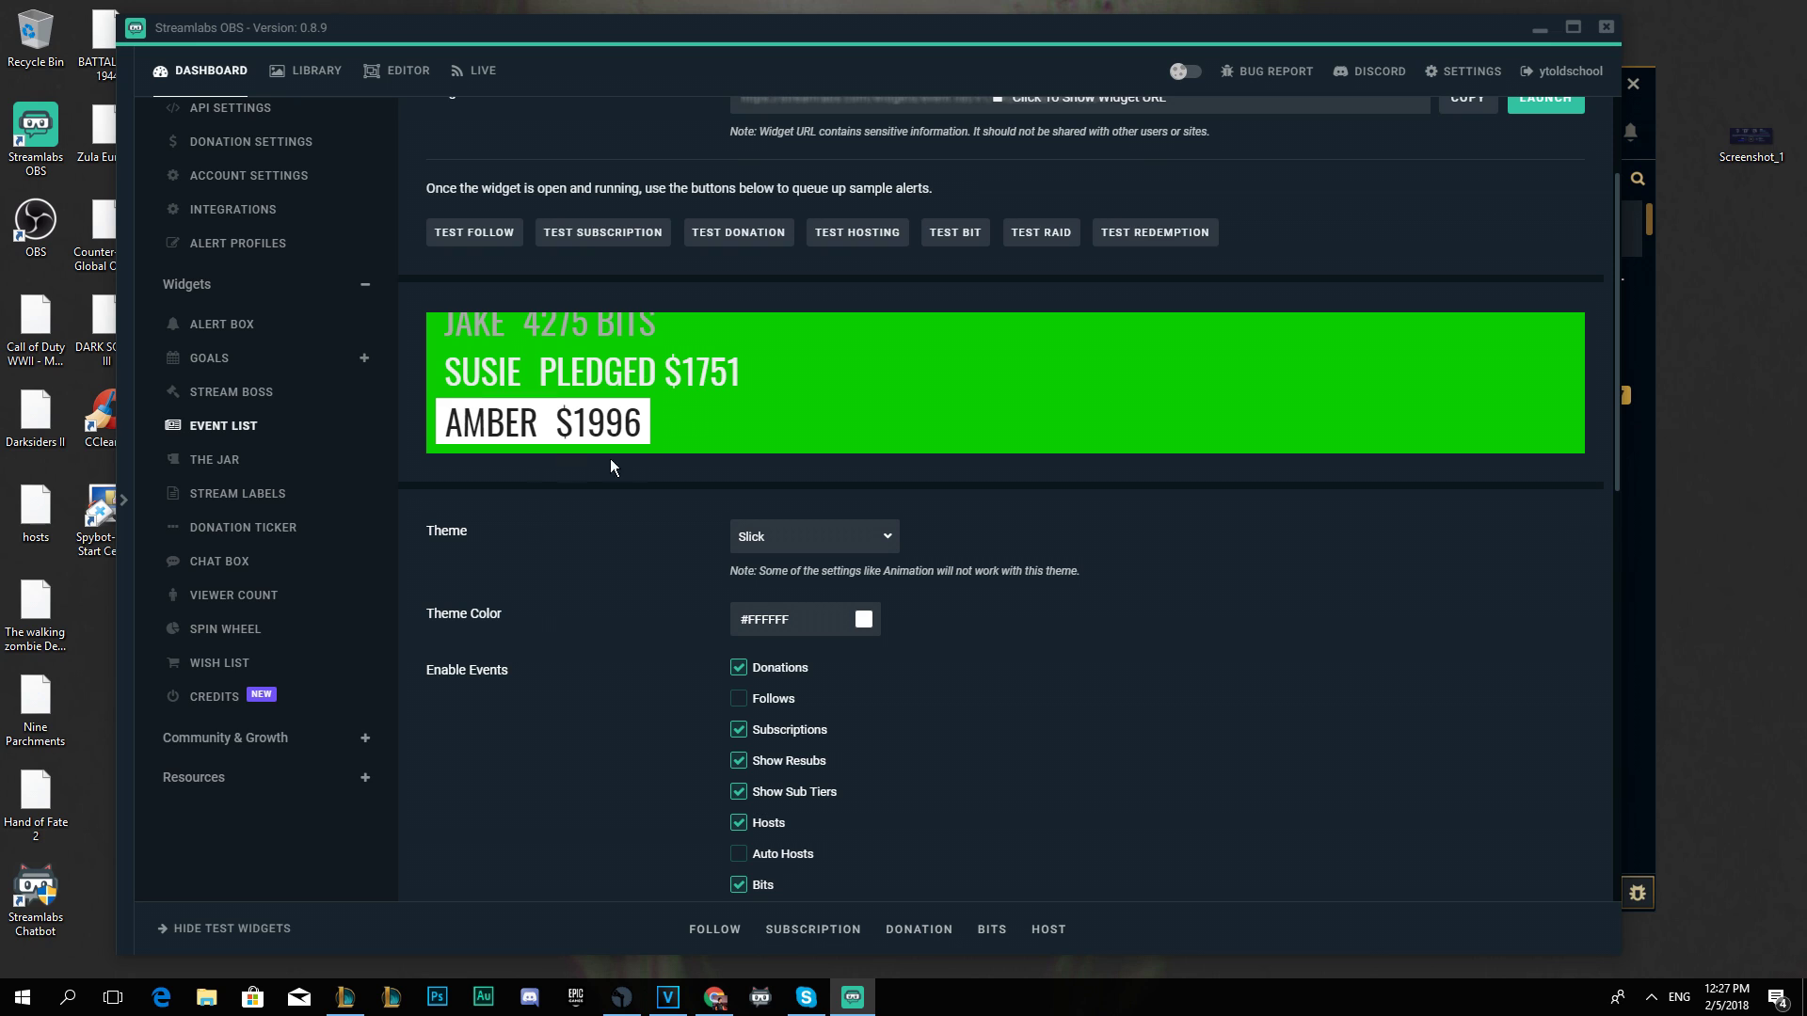
Enable Raids among the events shown in the event list and check the preview.
scroll(590, 465, "down", 3)
scroll(1035, 585, "up", 1)
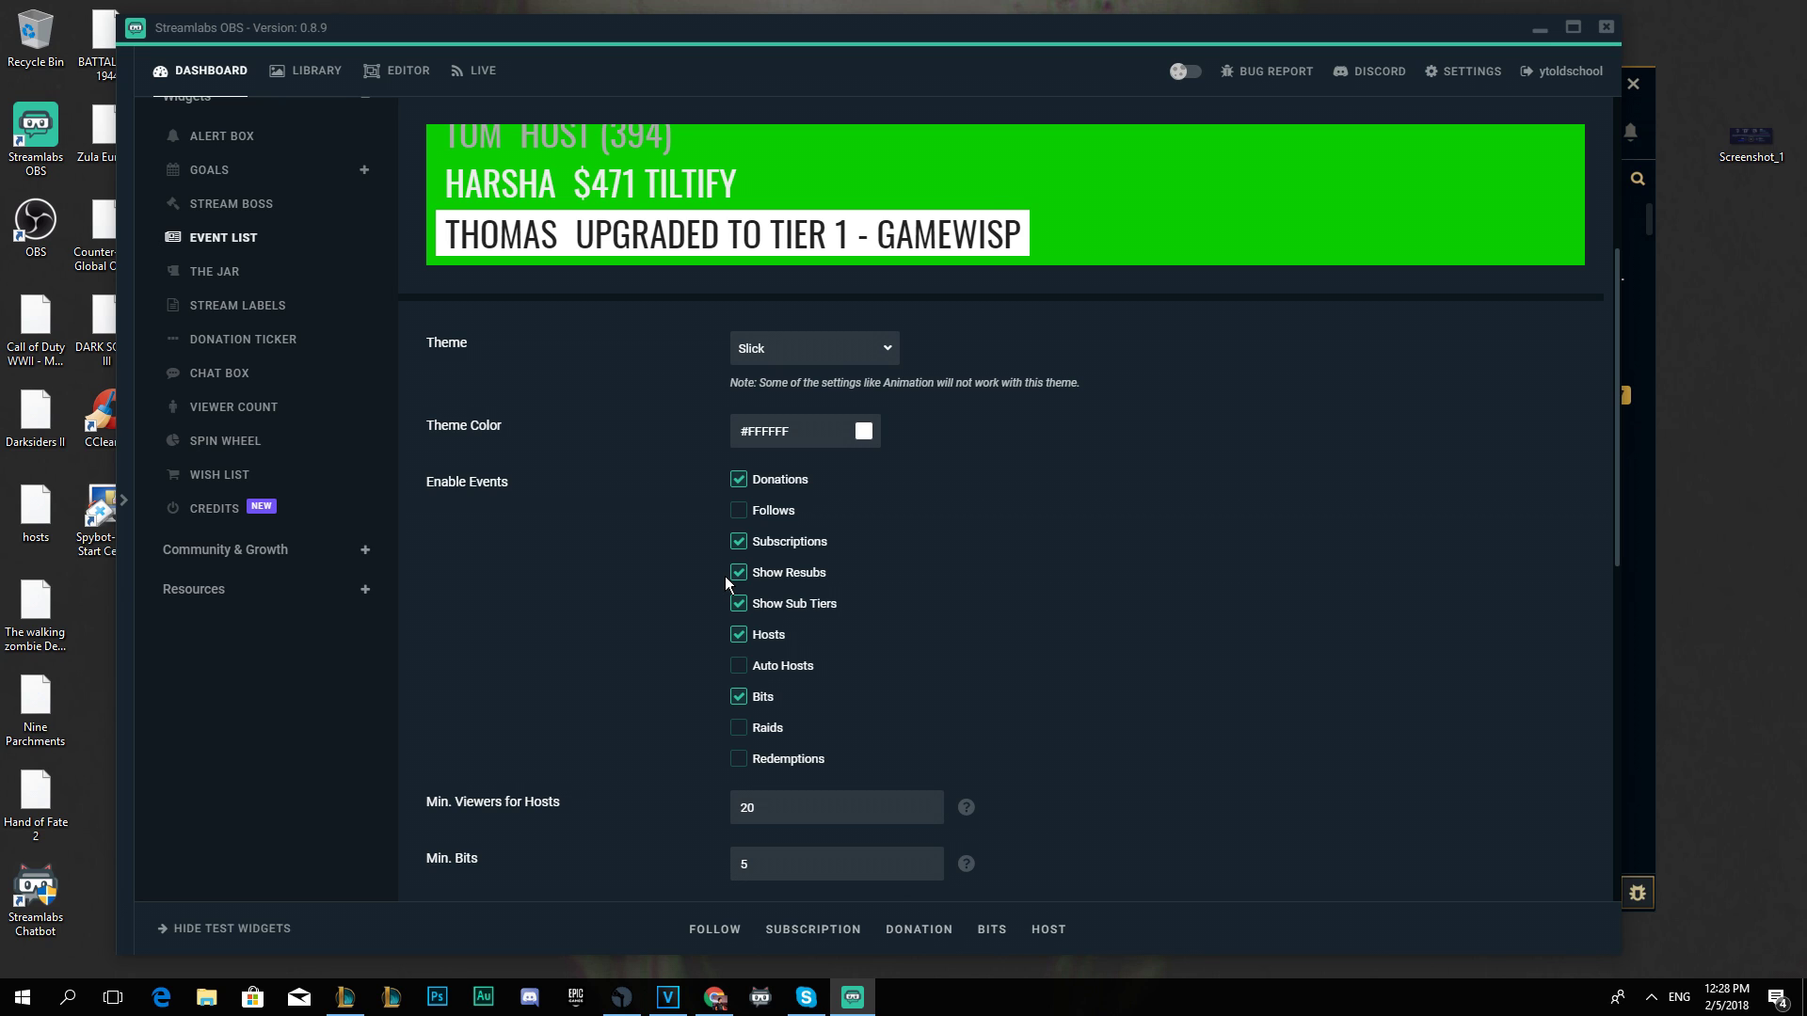
left_click(738, 728)
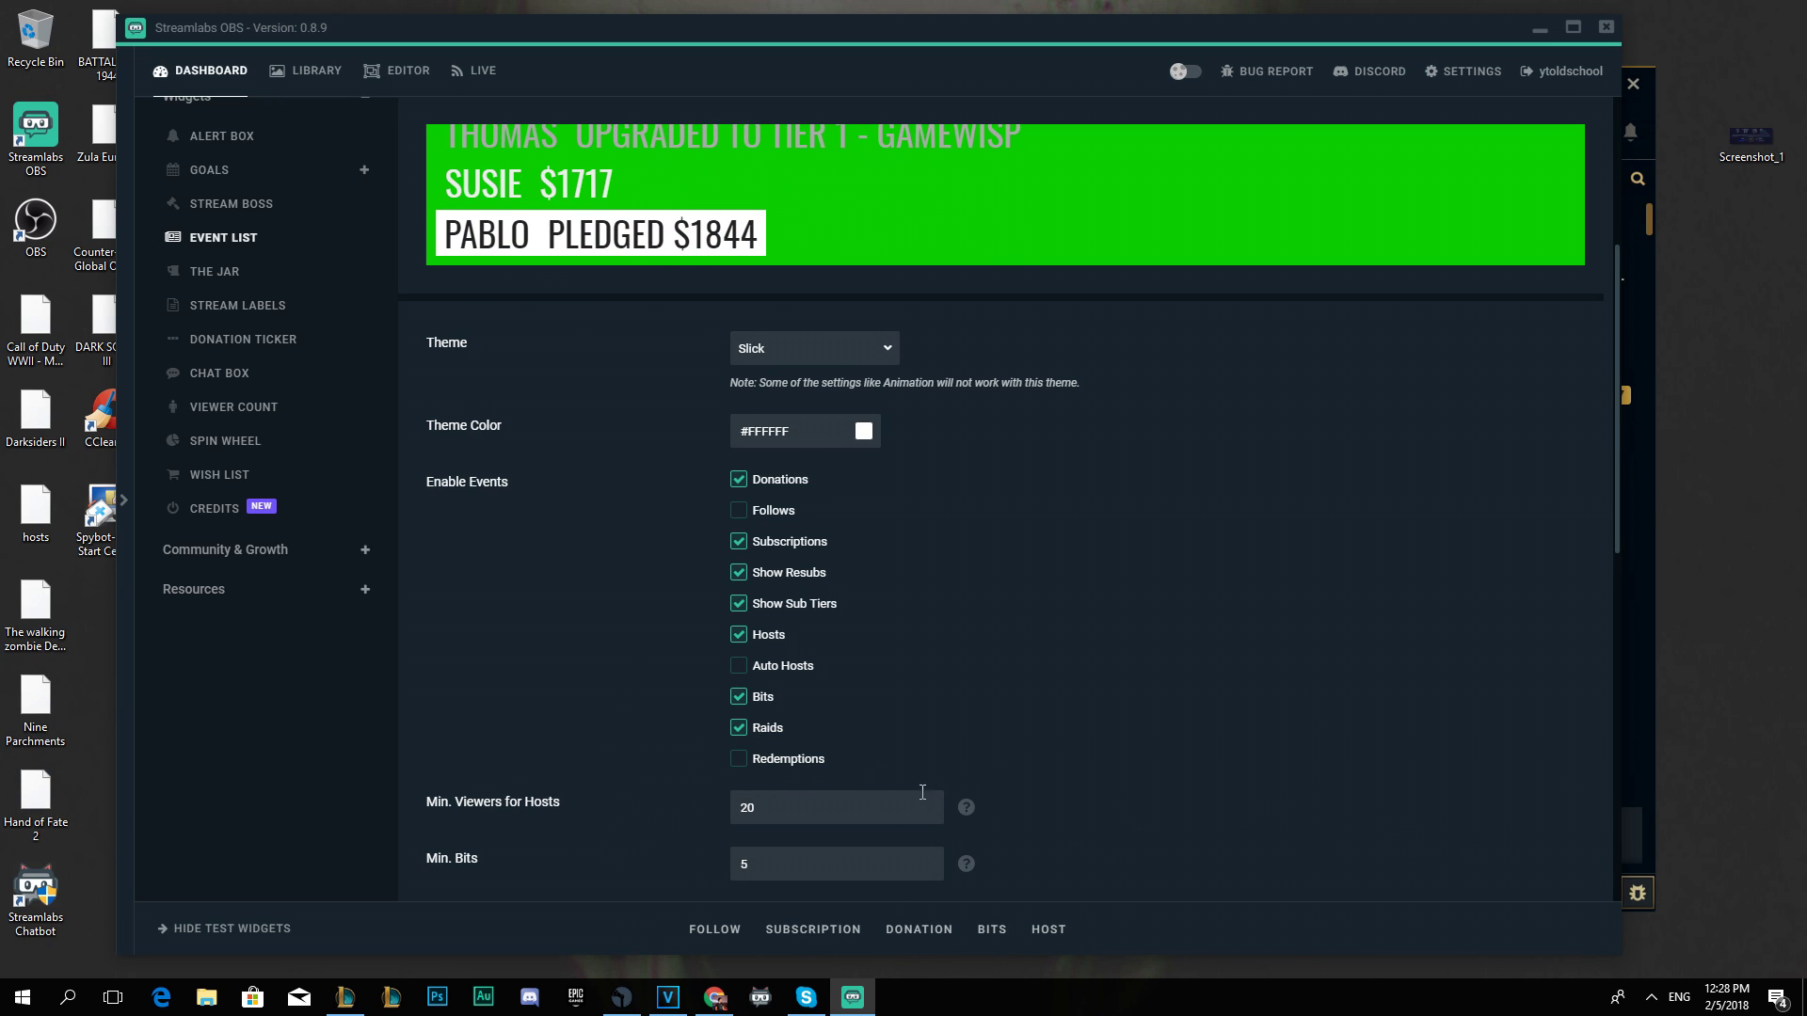
scroll(1246, 544, "up", 2)
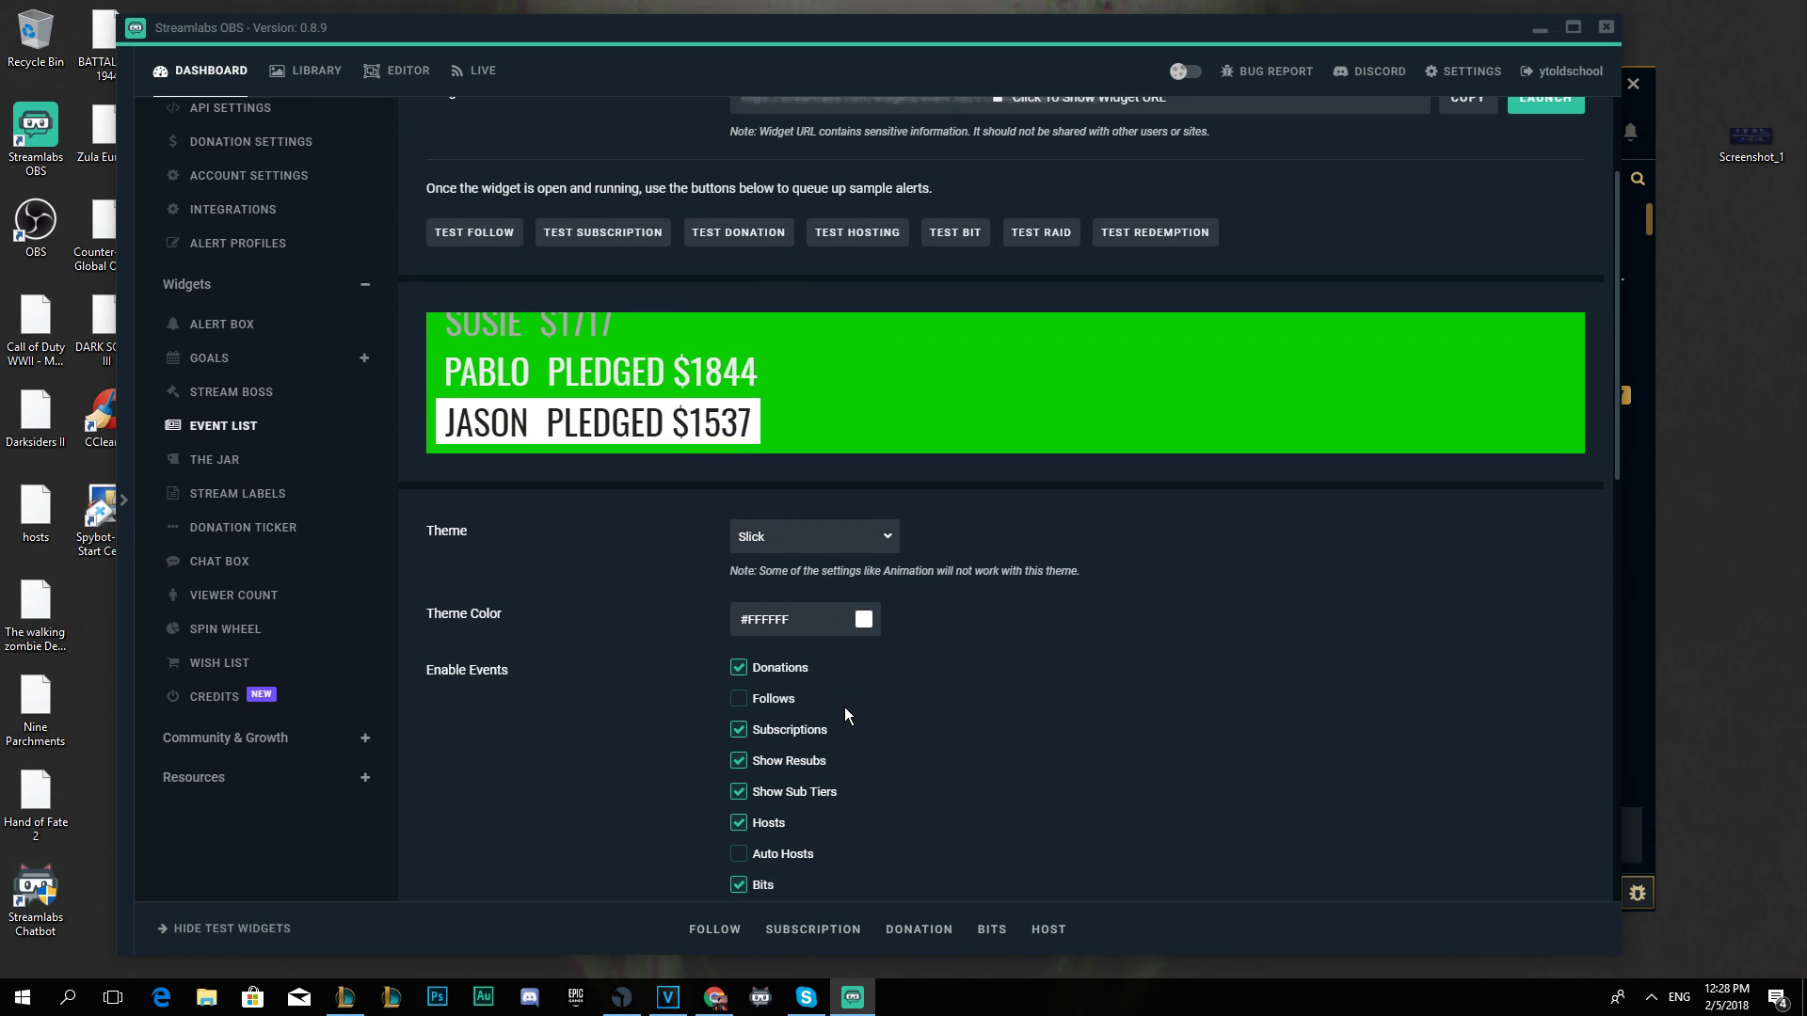
scroll(844, 715, "down", 1)
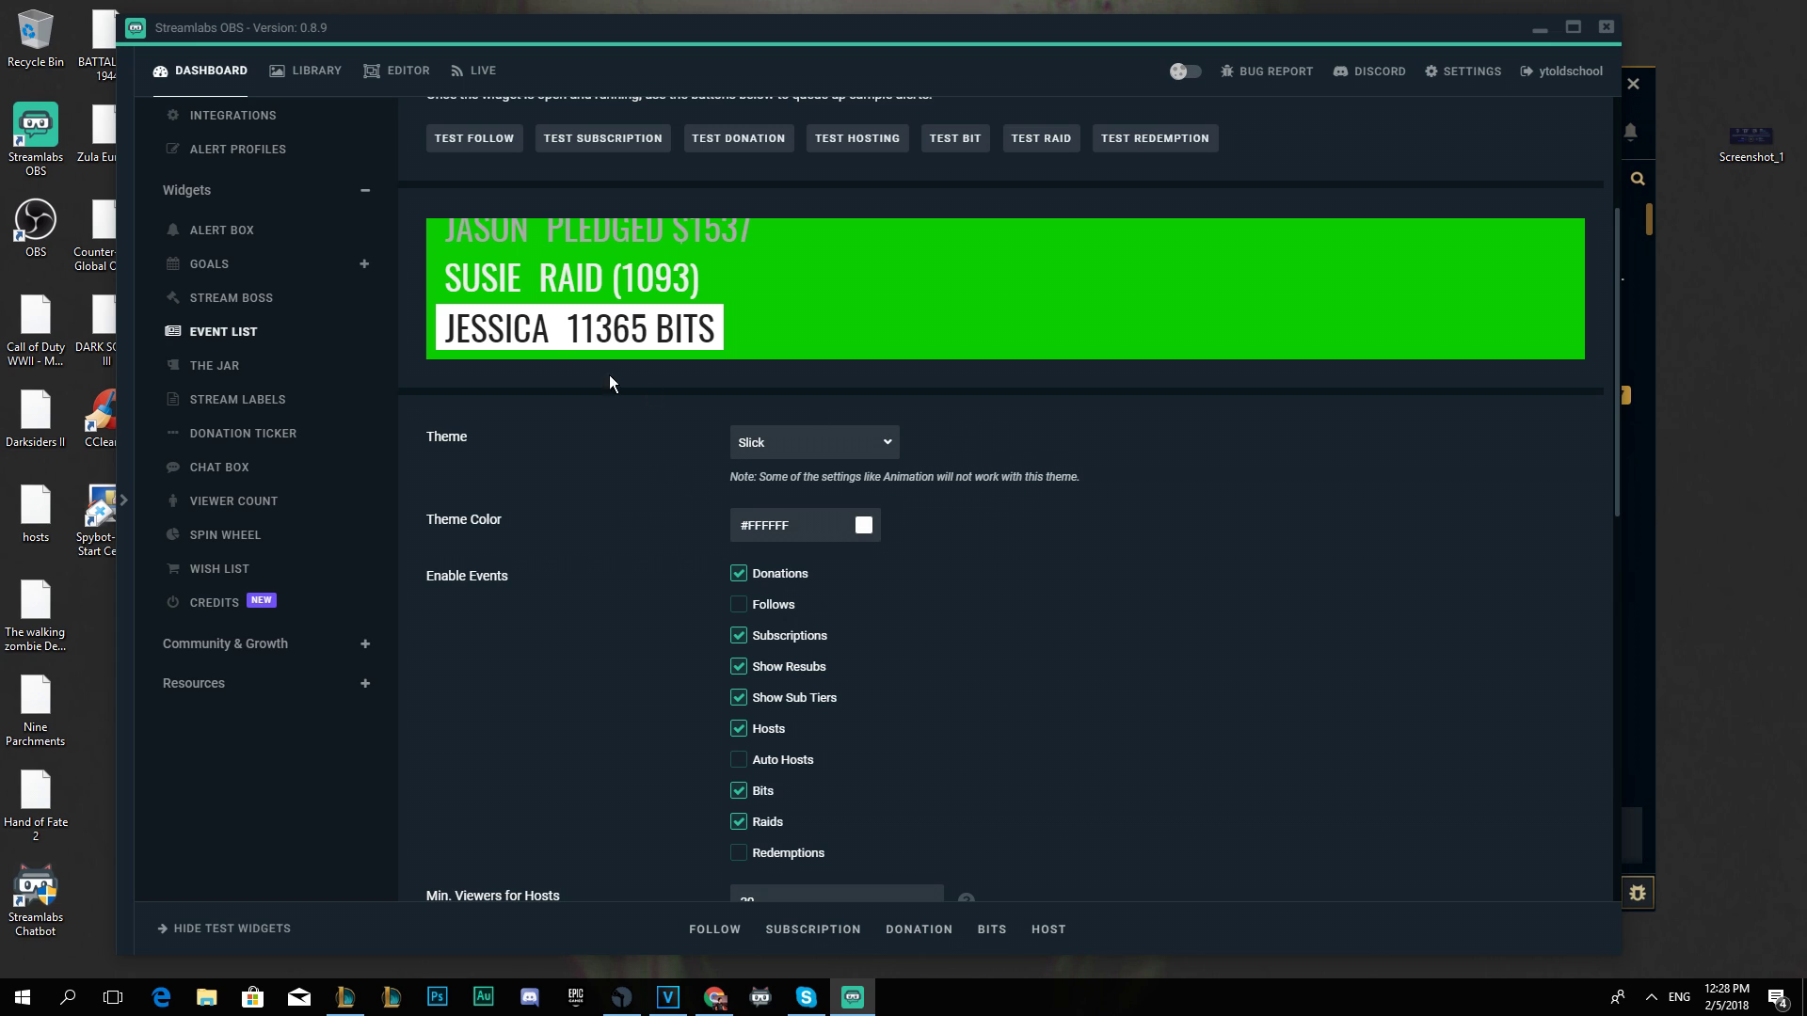
Examine the event list's minimum thresholds, Max Events, color, font, animation and fade time settings against the preview.
scroll(511, 585, "down", 5)
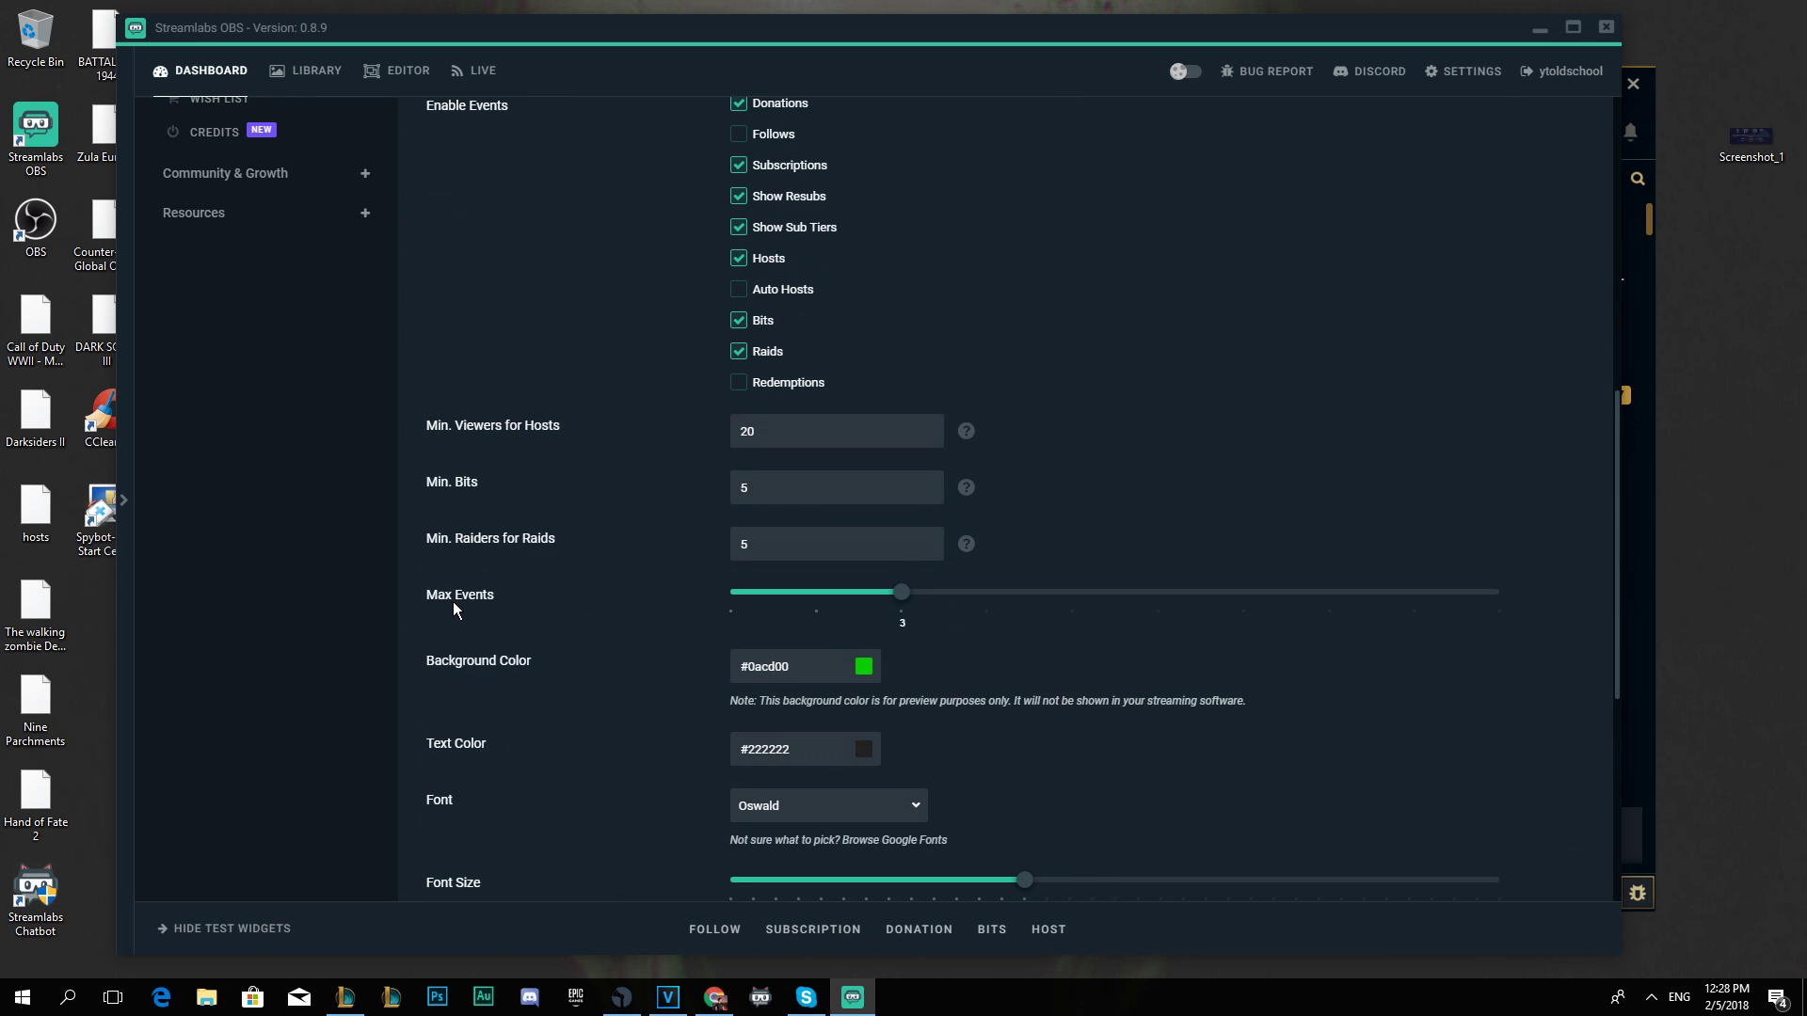
scroll(454, 601, "up", 4)
scroll(791, 674, "down", 3)
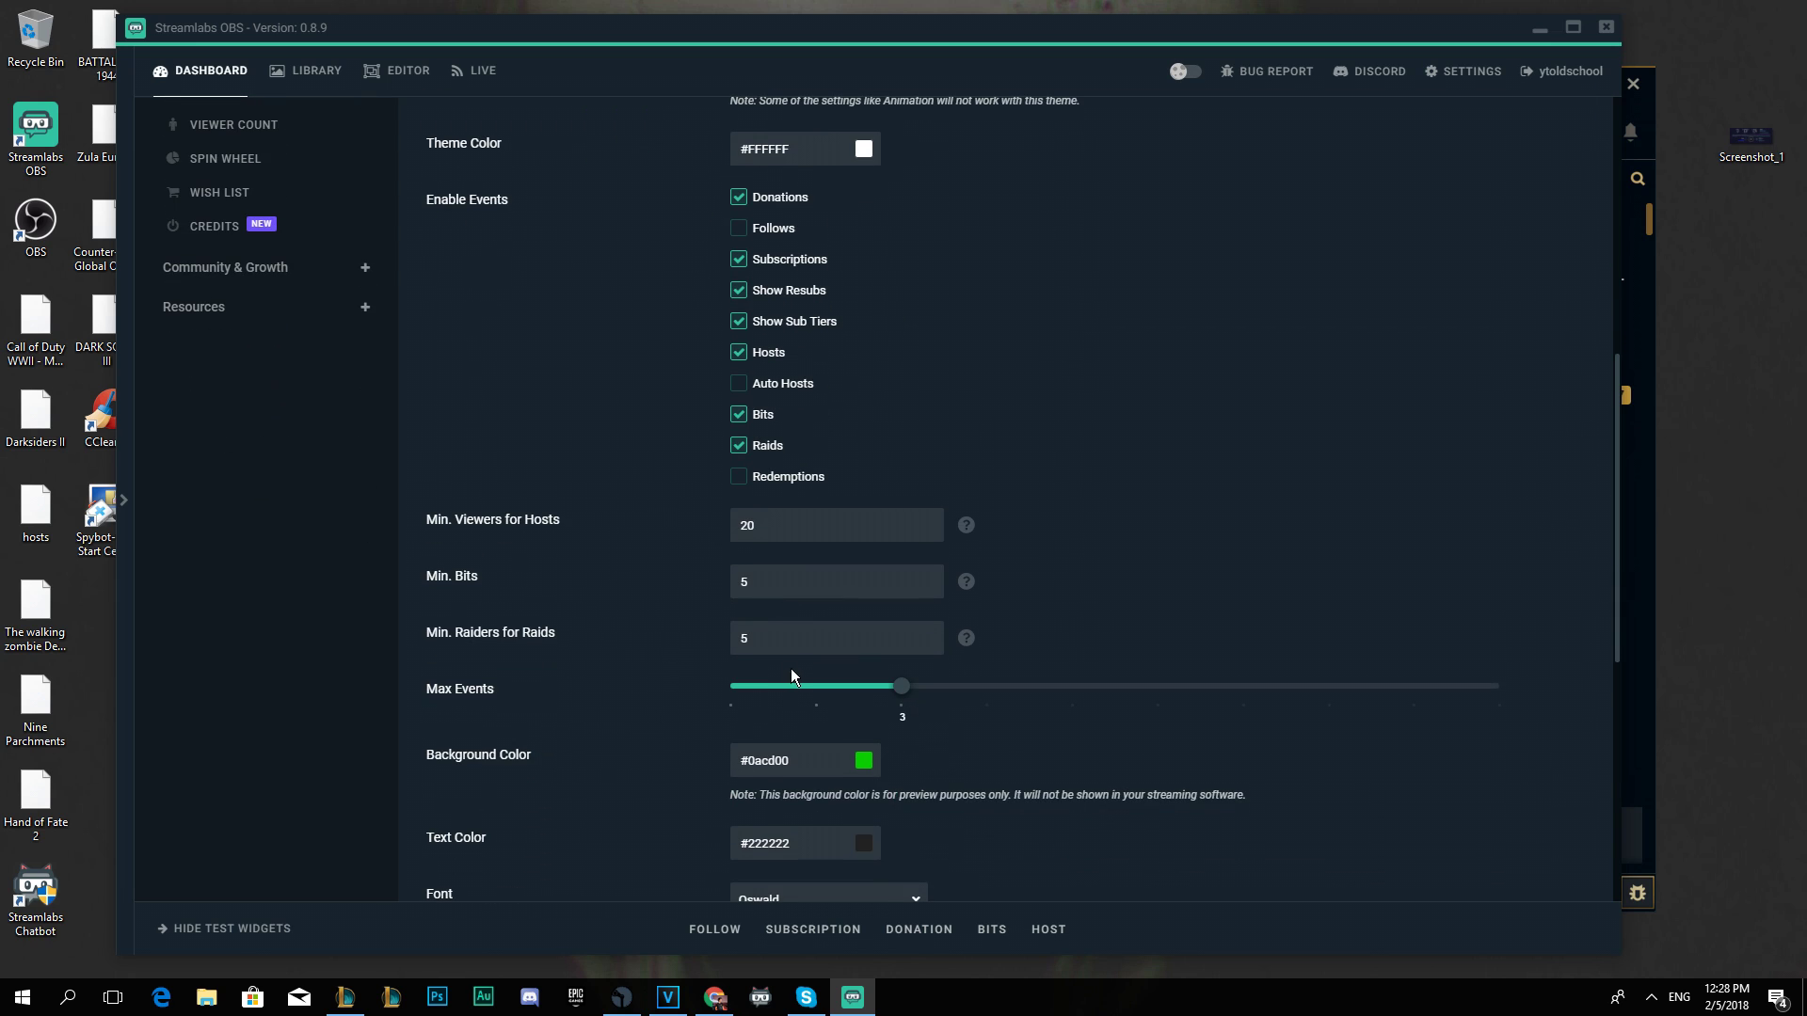
mouse_move(900, 688)
left_mouse_down()
mouse_move(1101, 694)
mouse_move(1470, 649)
mouse_move(906, 717)
left_mouse_up()
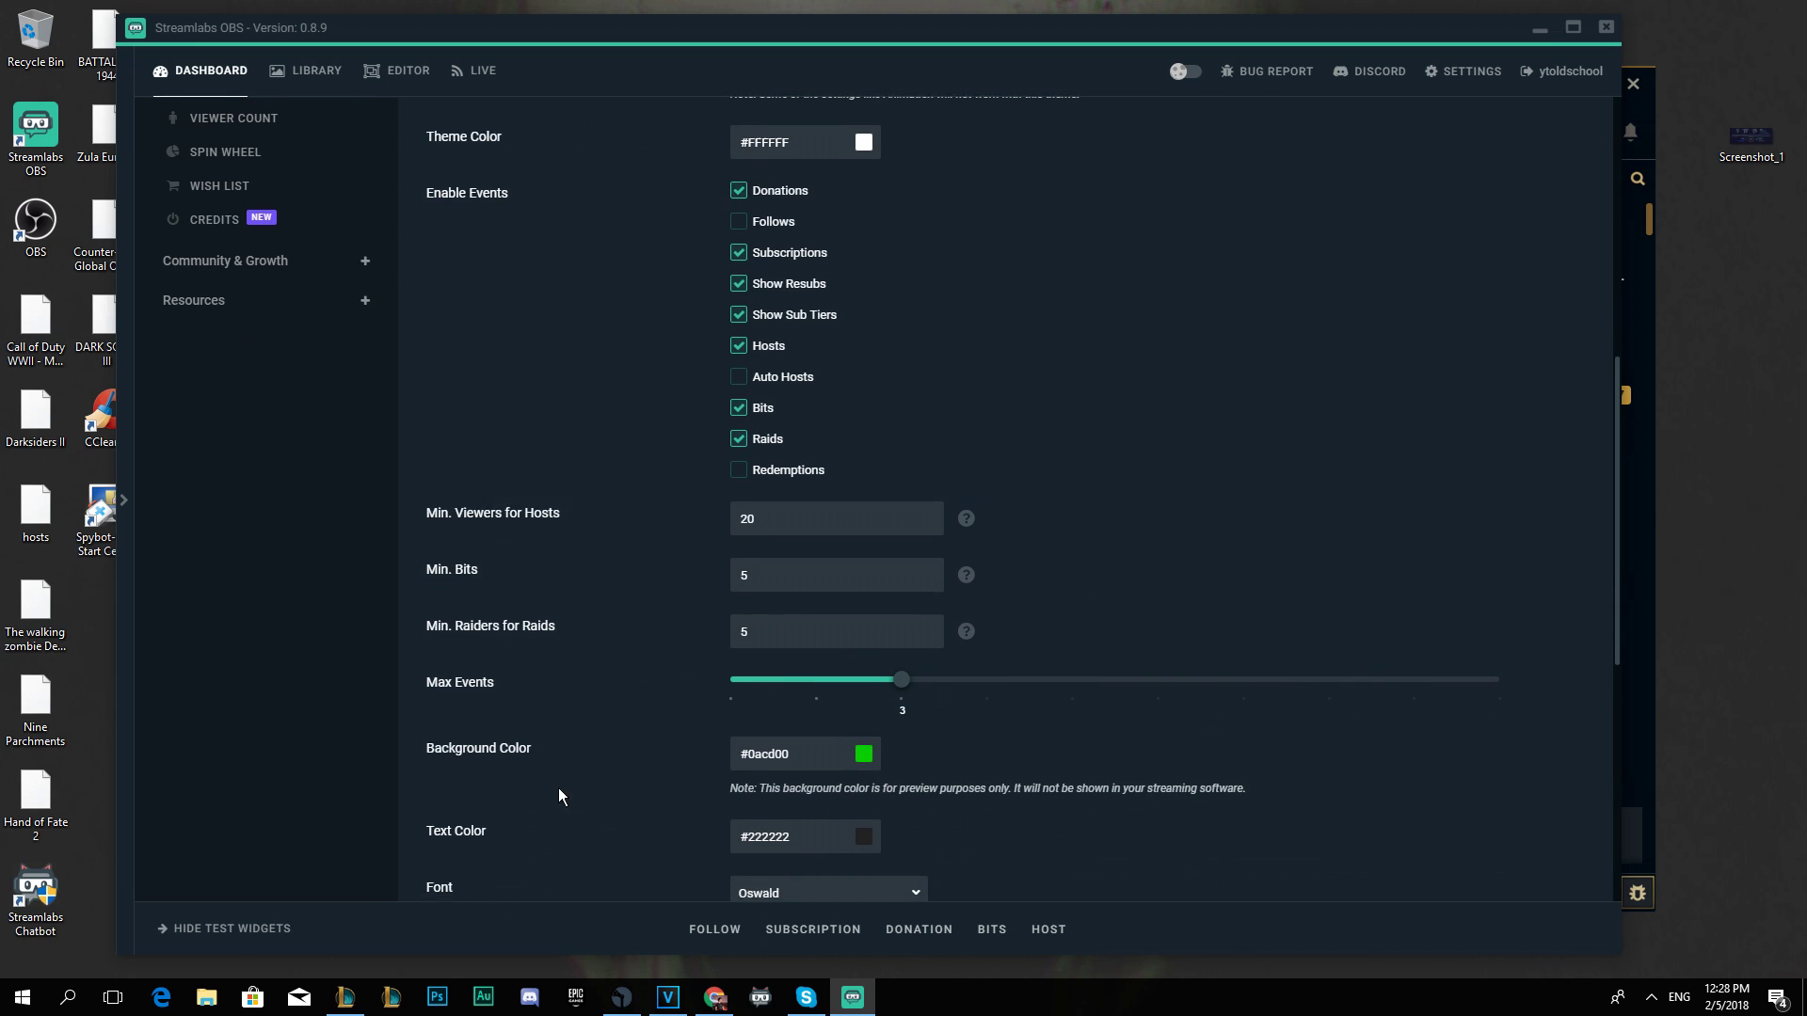
scroll(410, 432, "down", 3)
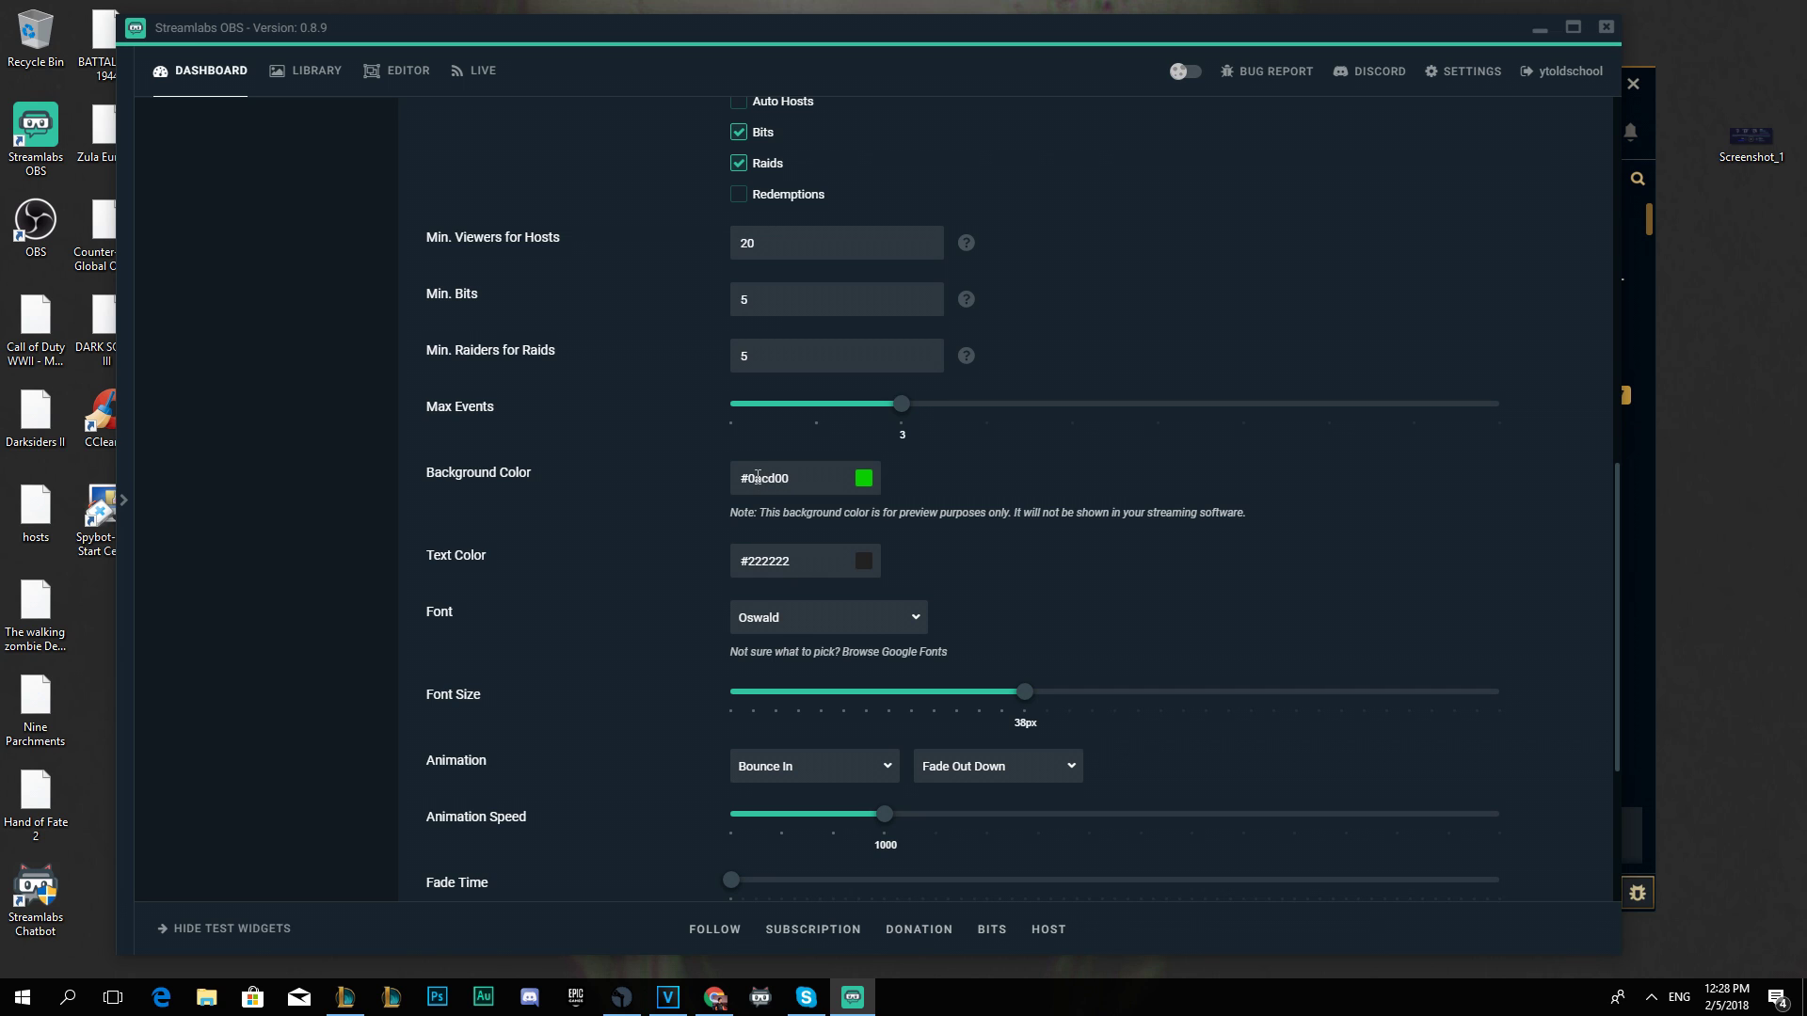
scroll(758, 477, "up", 10)
left_click(932, 423)
scroll(568, 579, "down", 9)
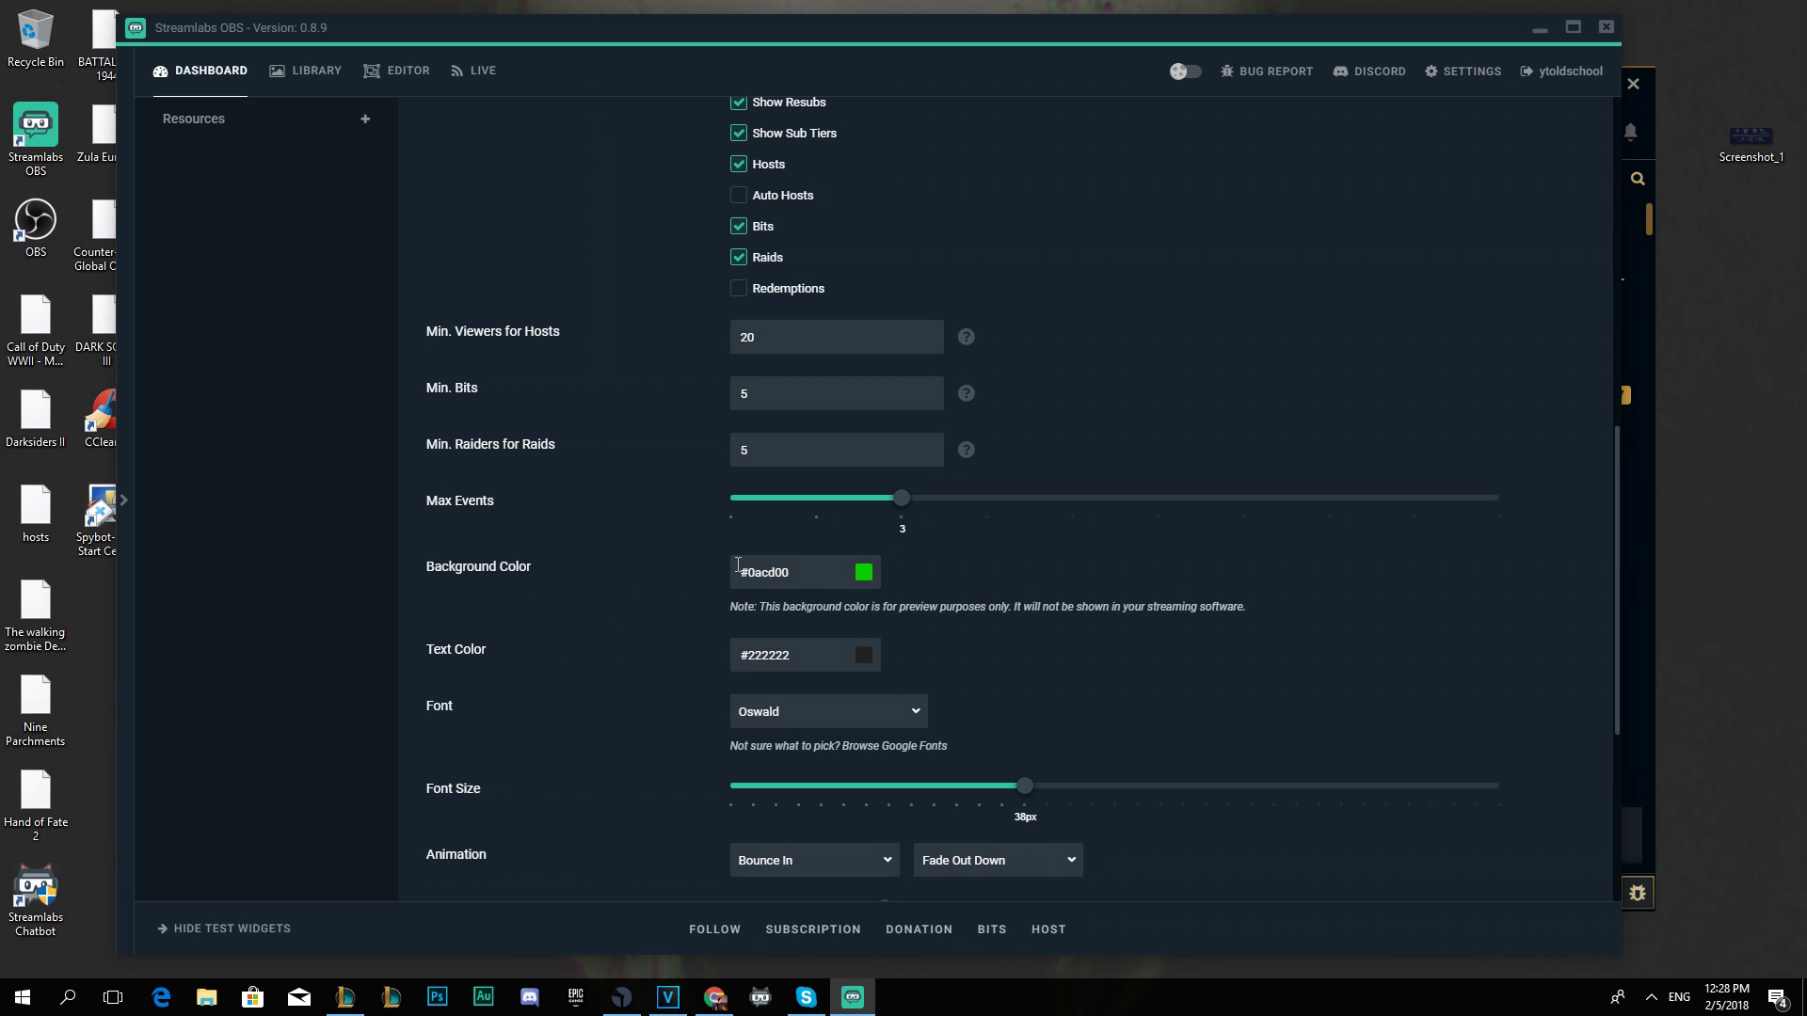
scroll(719, 664, "up", 9)
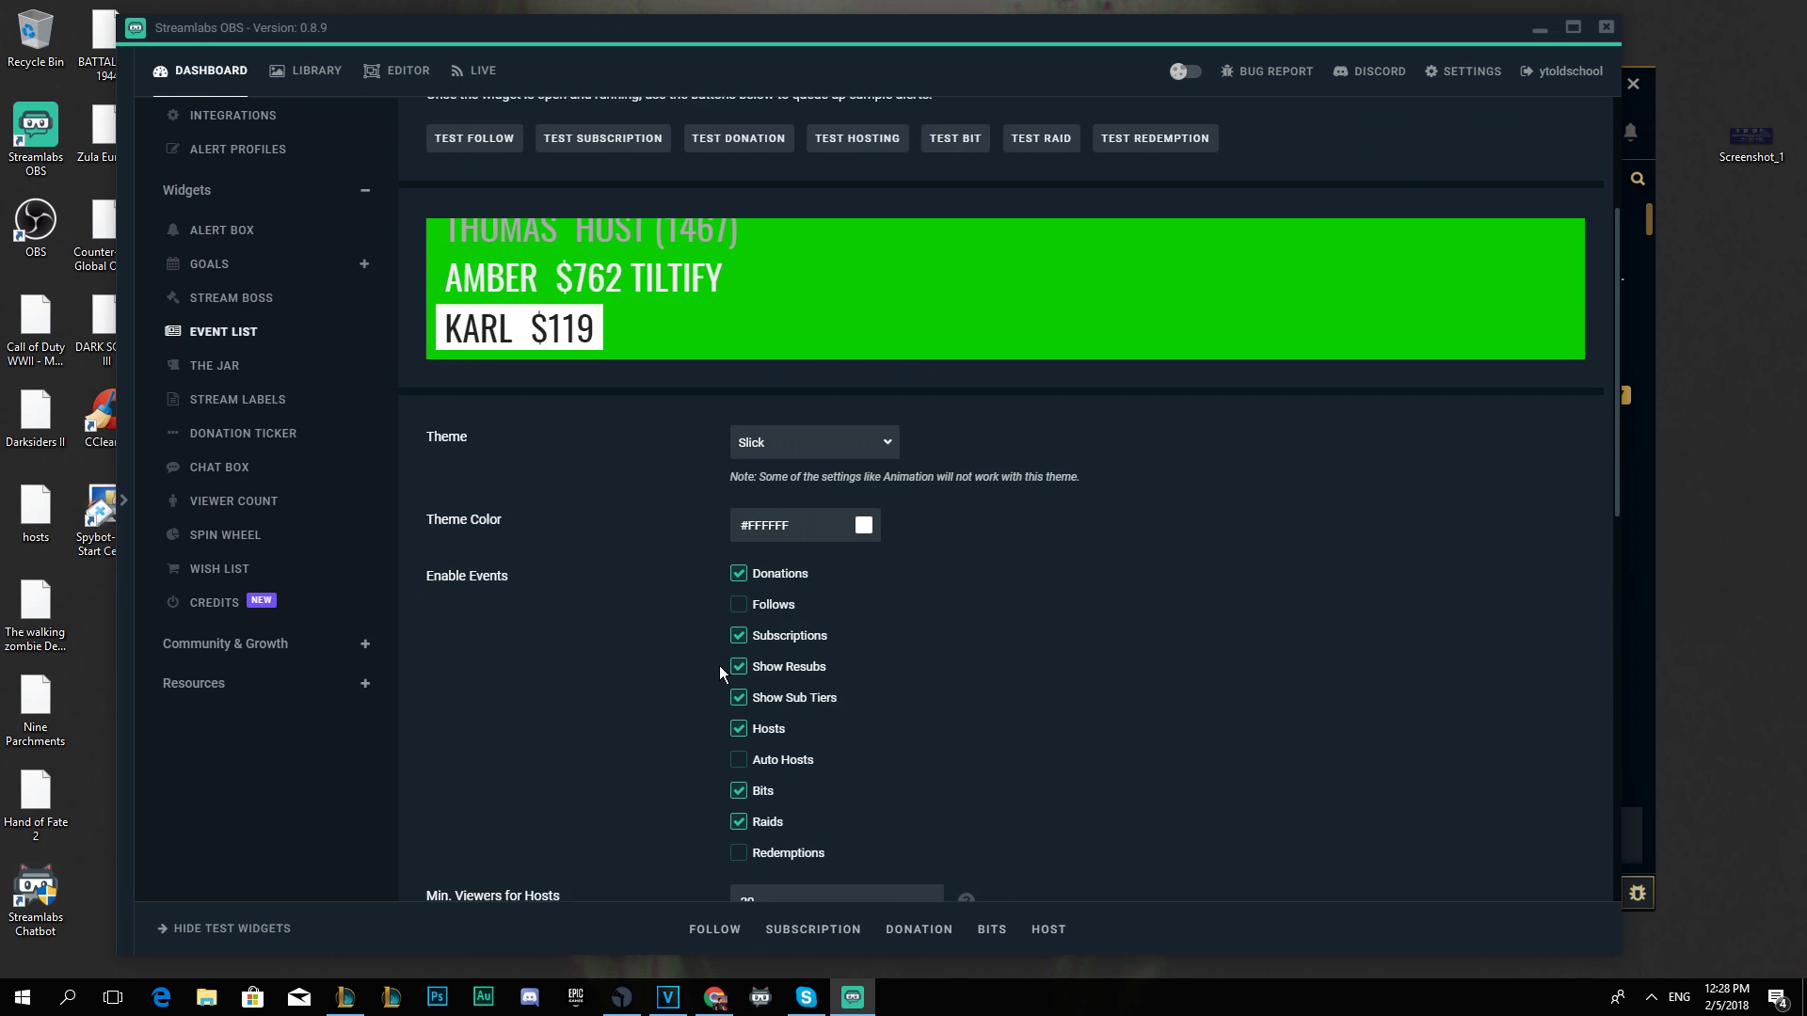
scroll(591, 443, "down", 5)
scroll(610, 798, "down", 5)
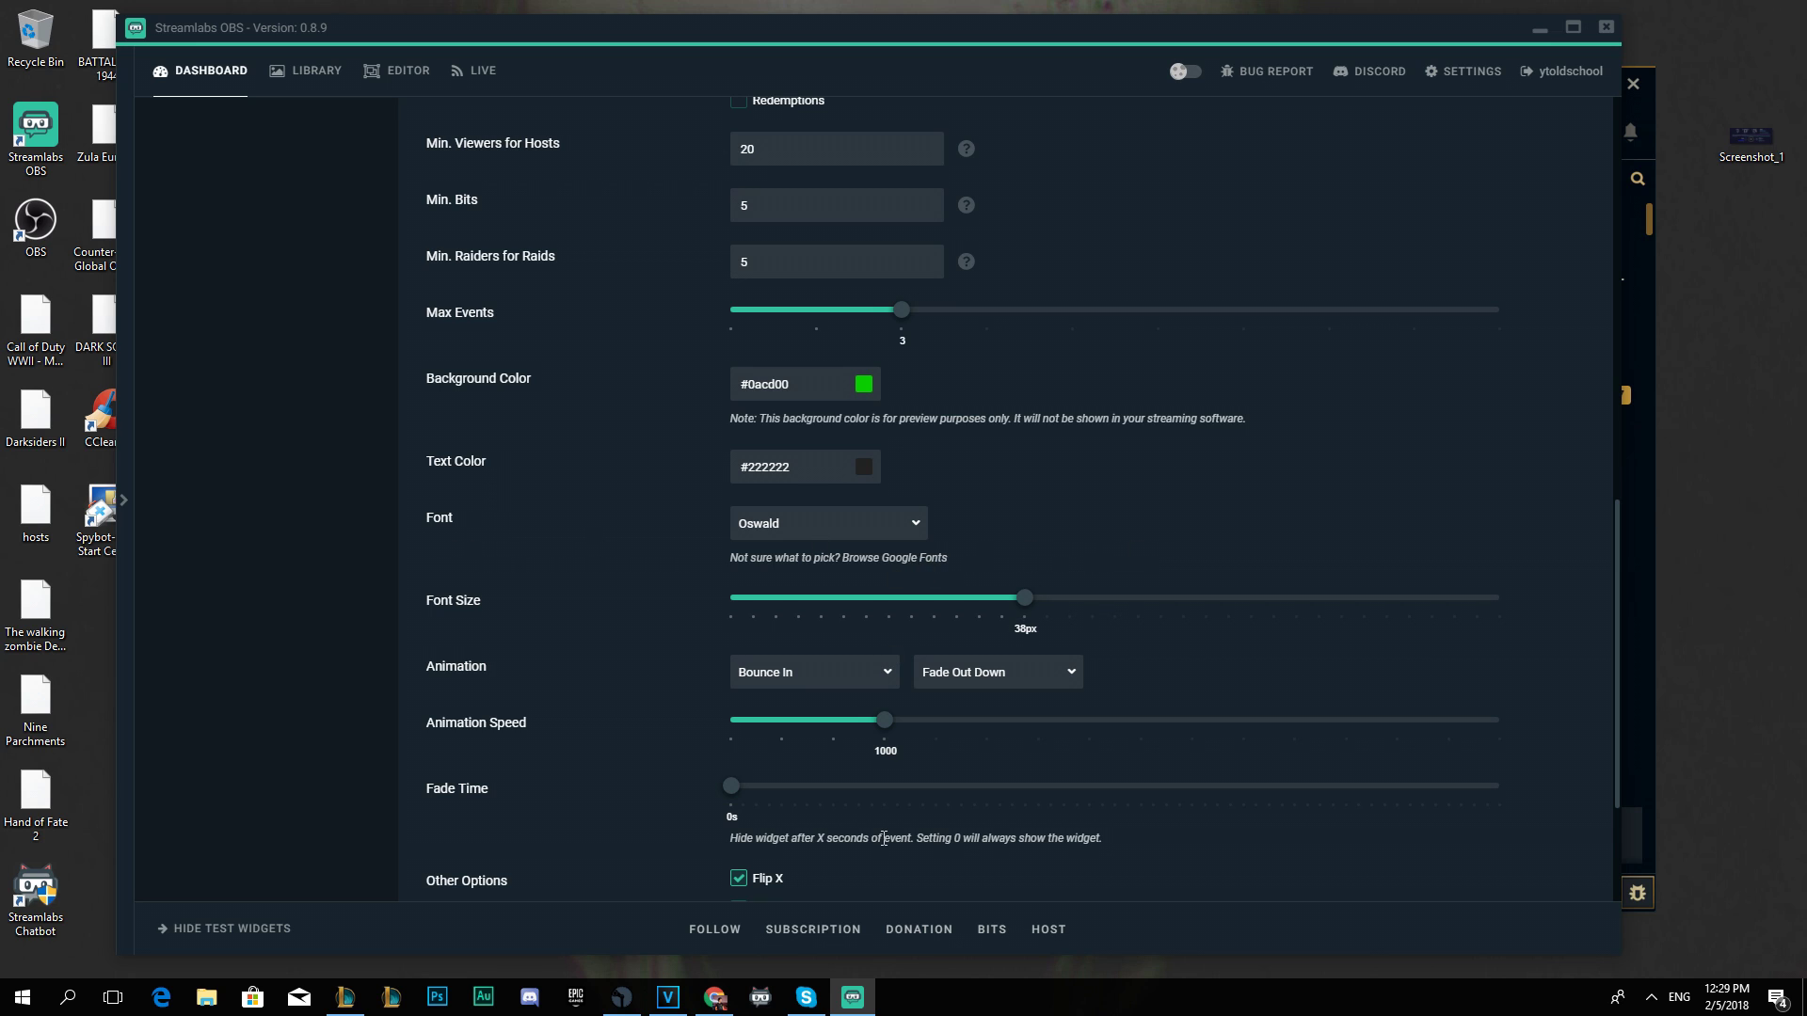
scroll(651, 674, "down", 1)
scroll(651, 673, "down", 2)
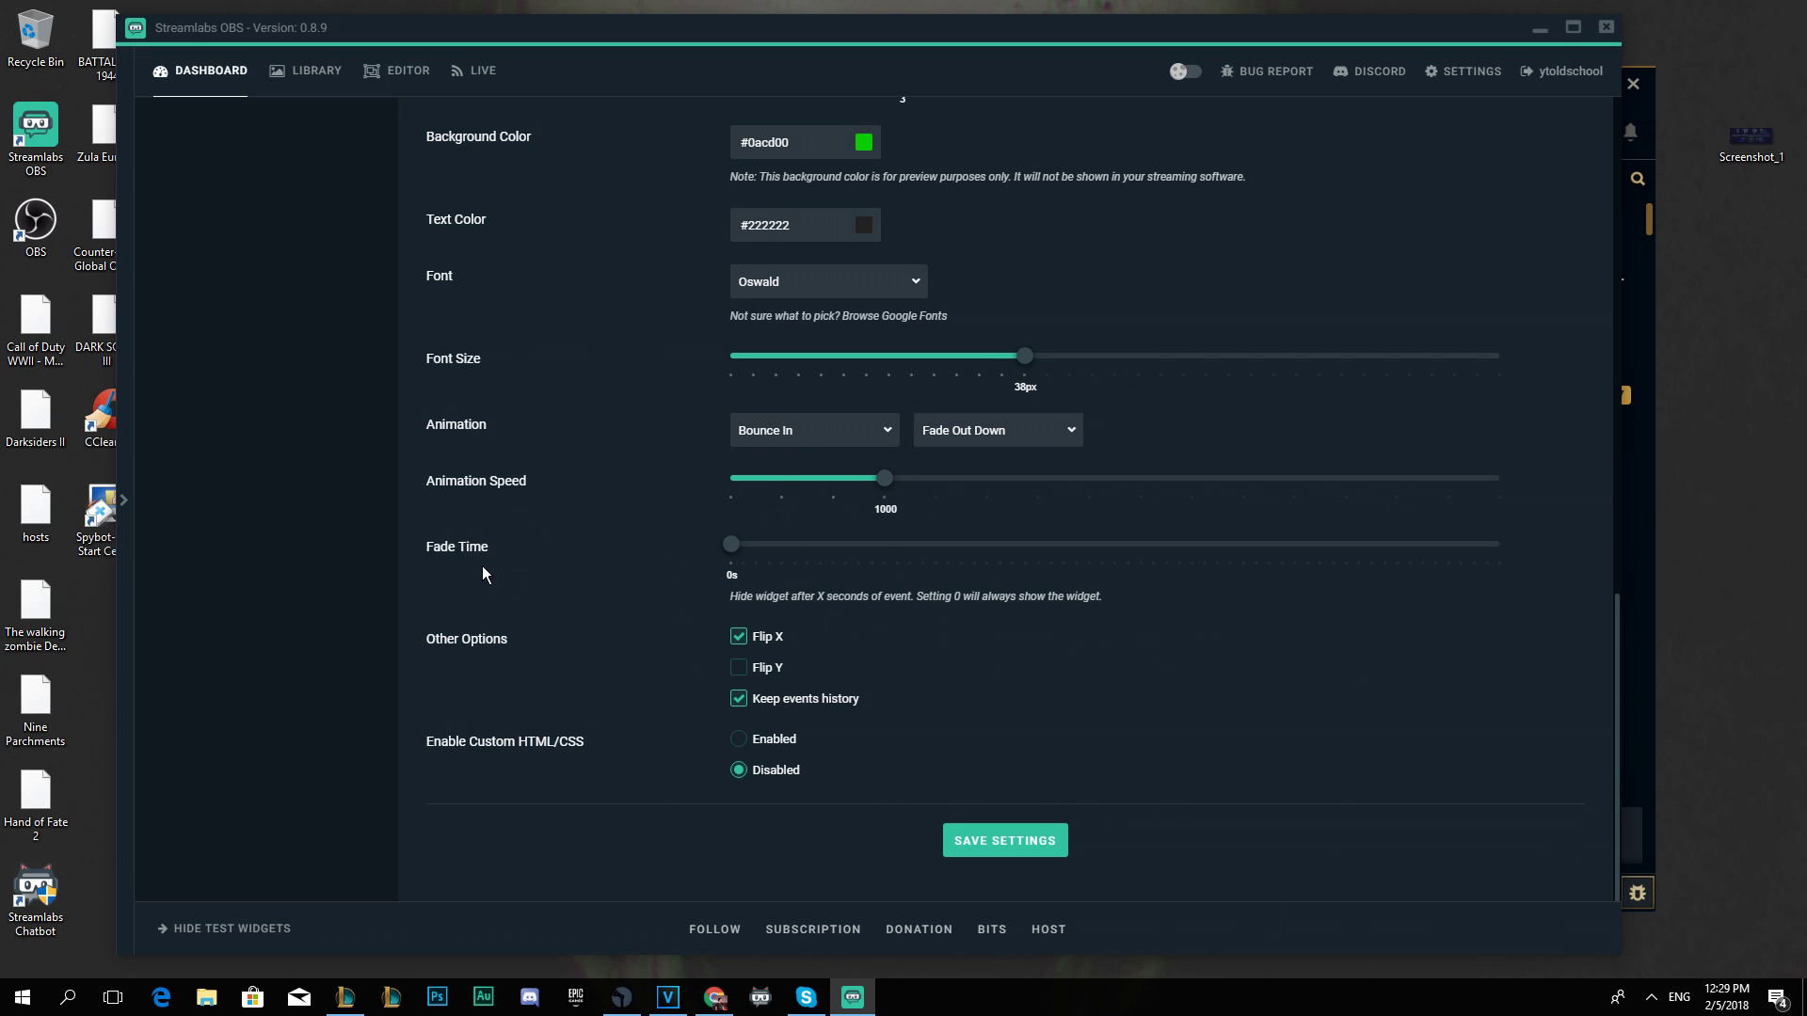
Try the Flip Y option on the event list, check the preview, and turn the option back off.
left_click(739, 670)
scroll(691, 740, "up", 12)
scroll(578, 663, "down", 11)
left_click(739, 721)
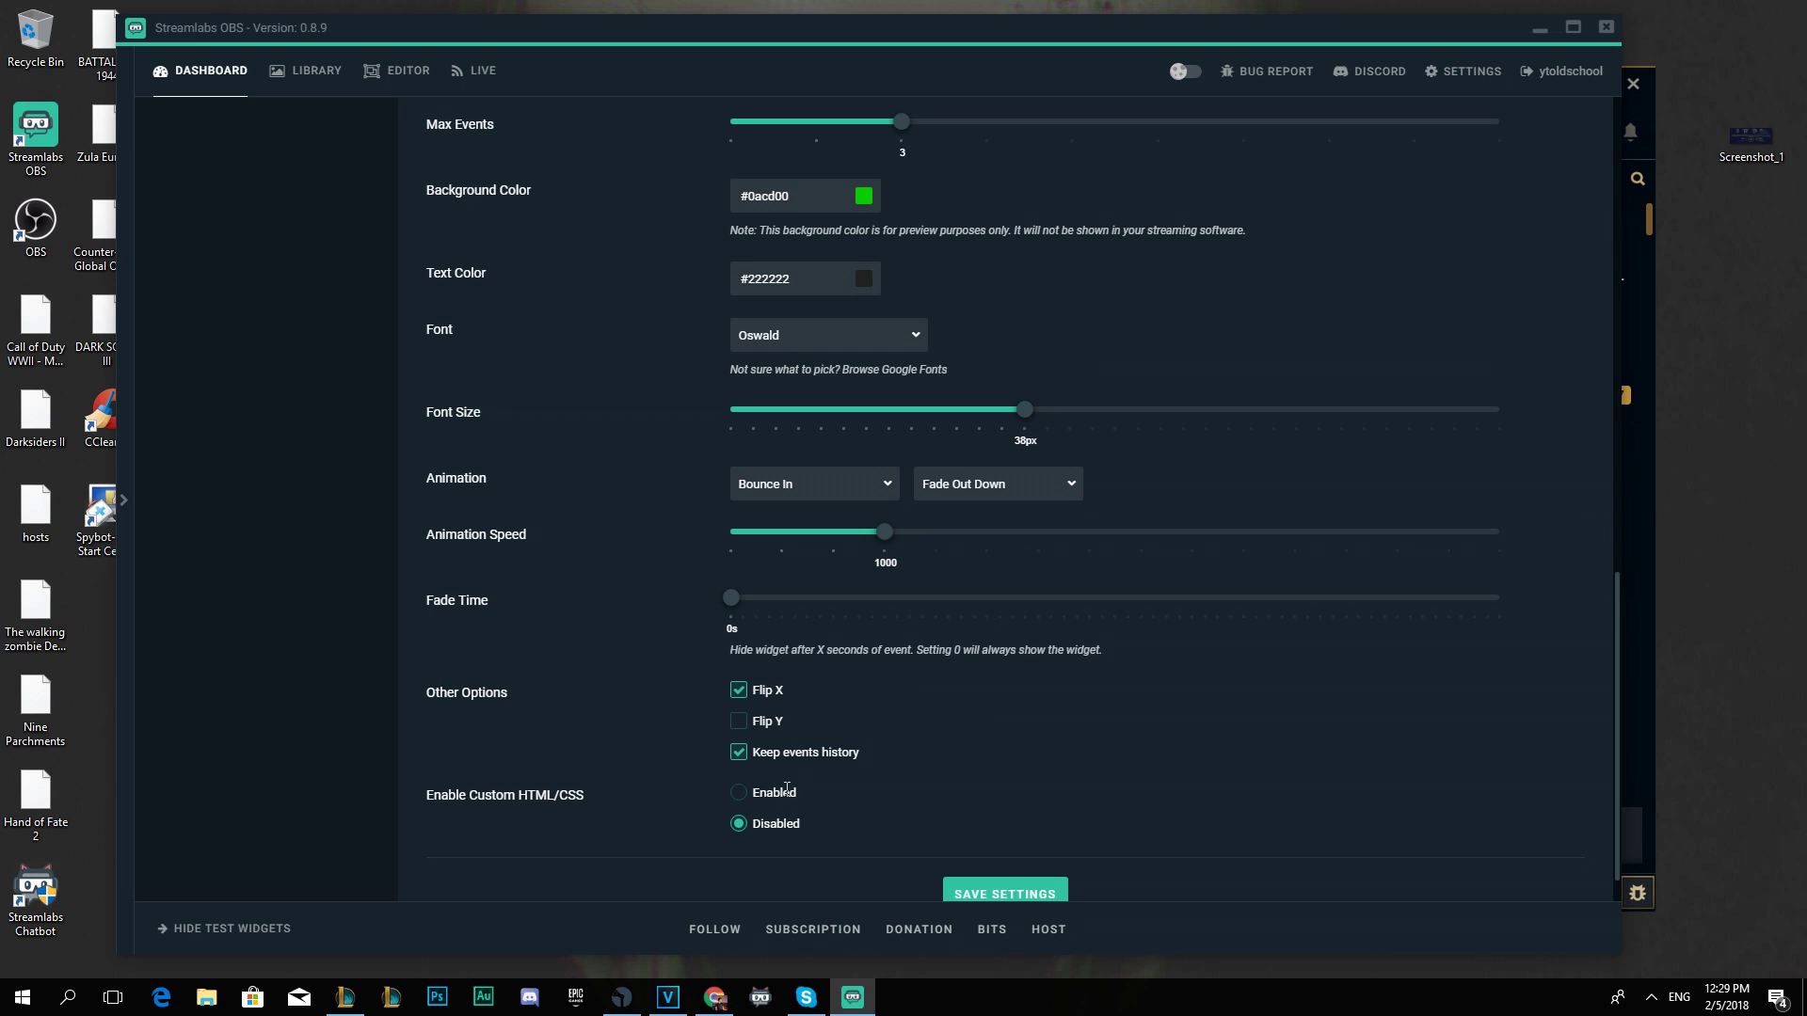
Save the event list widget settings.
scroll(800, 805, "down", 1)
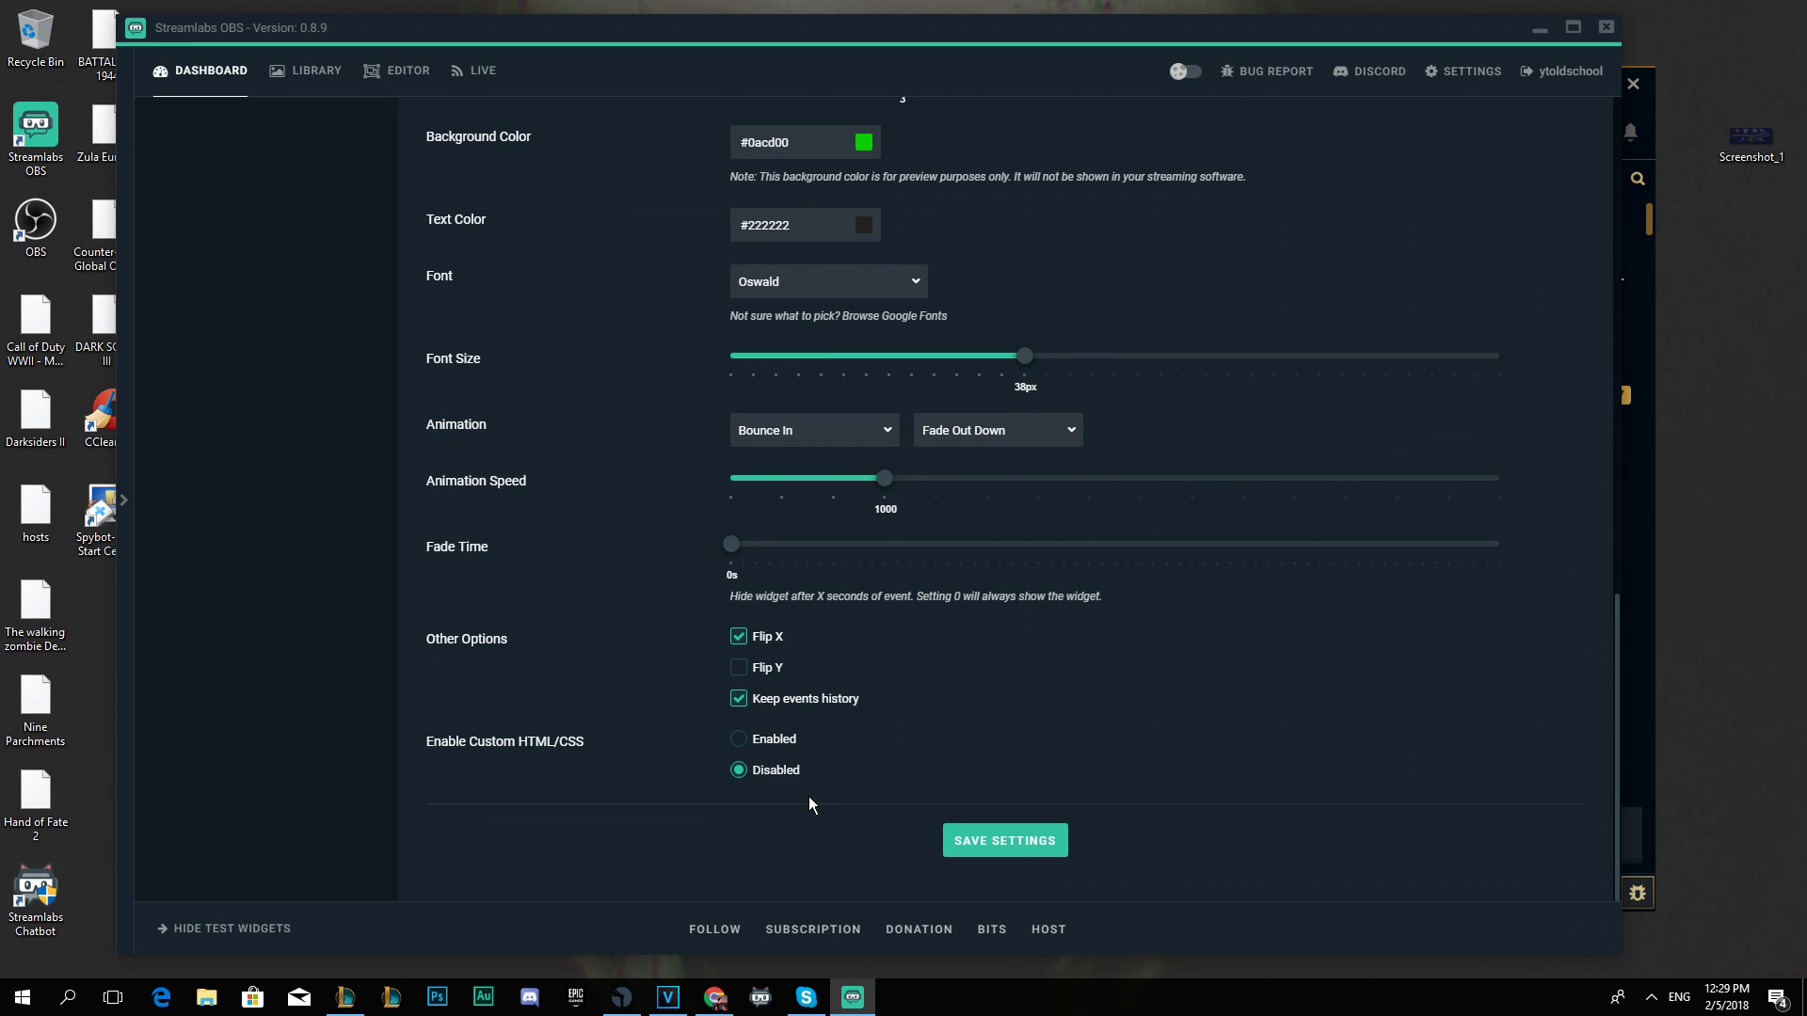
left_click(1013, 856)
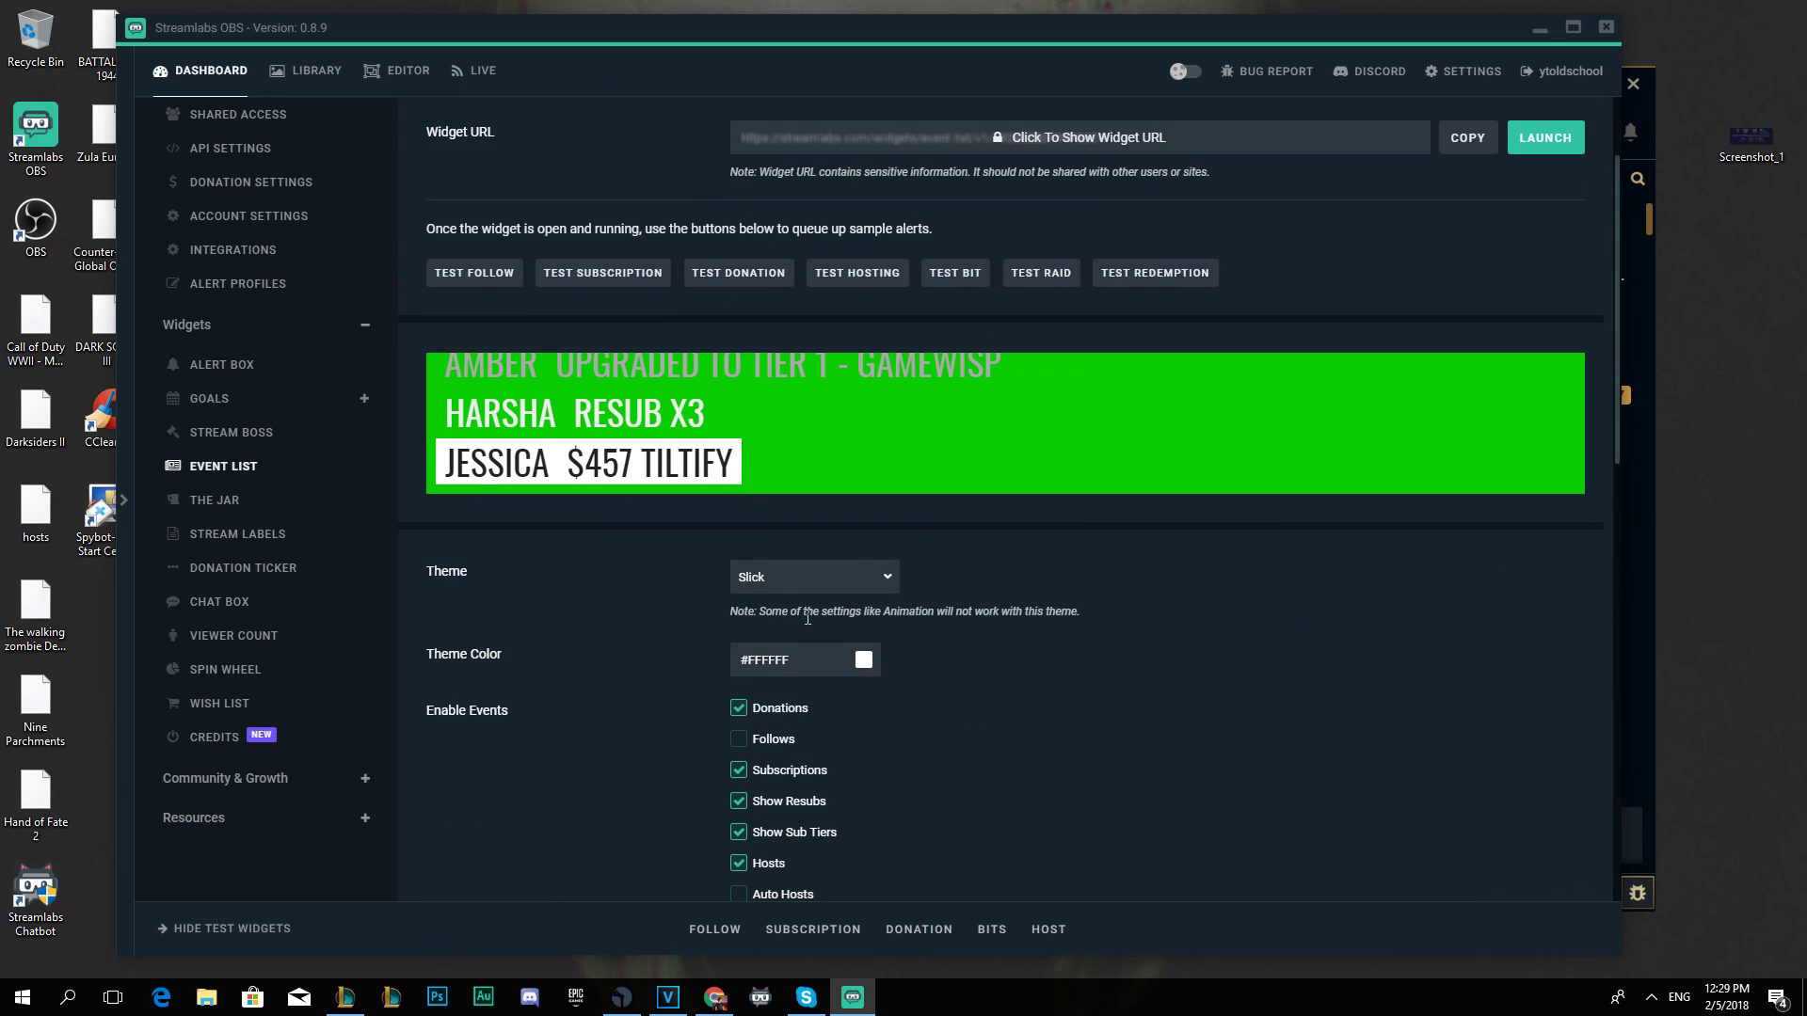
scroll(1219, 597, "down", 10)
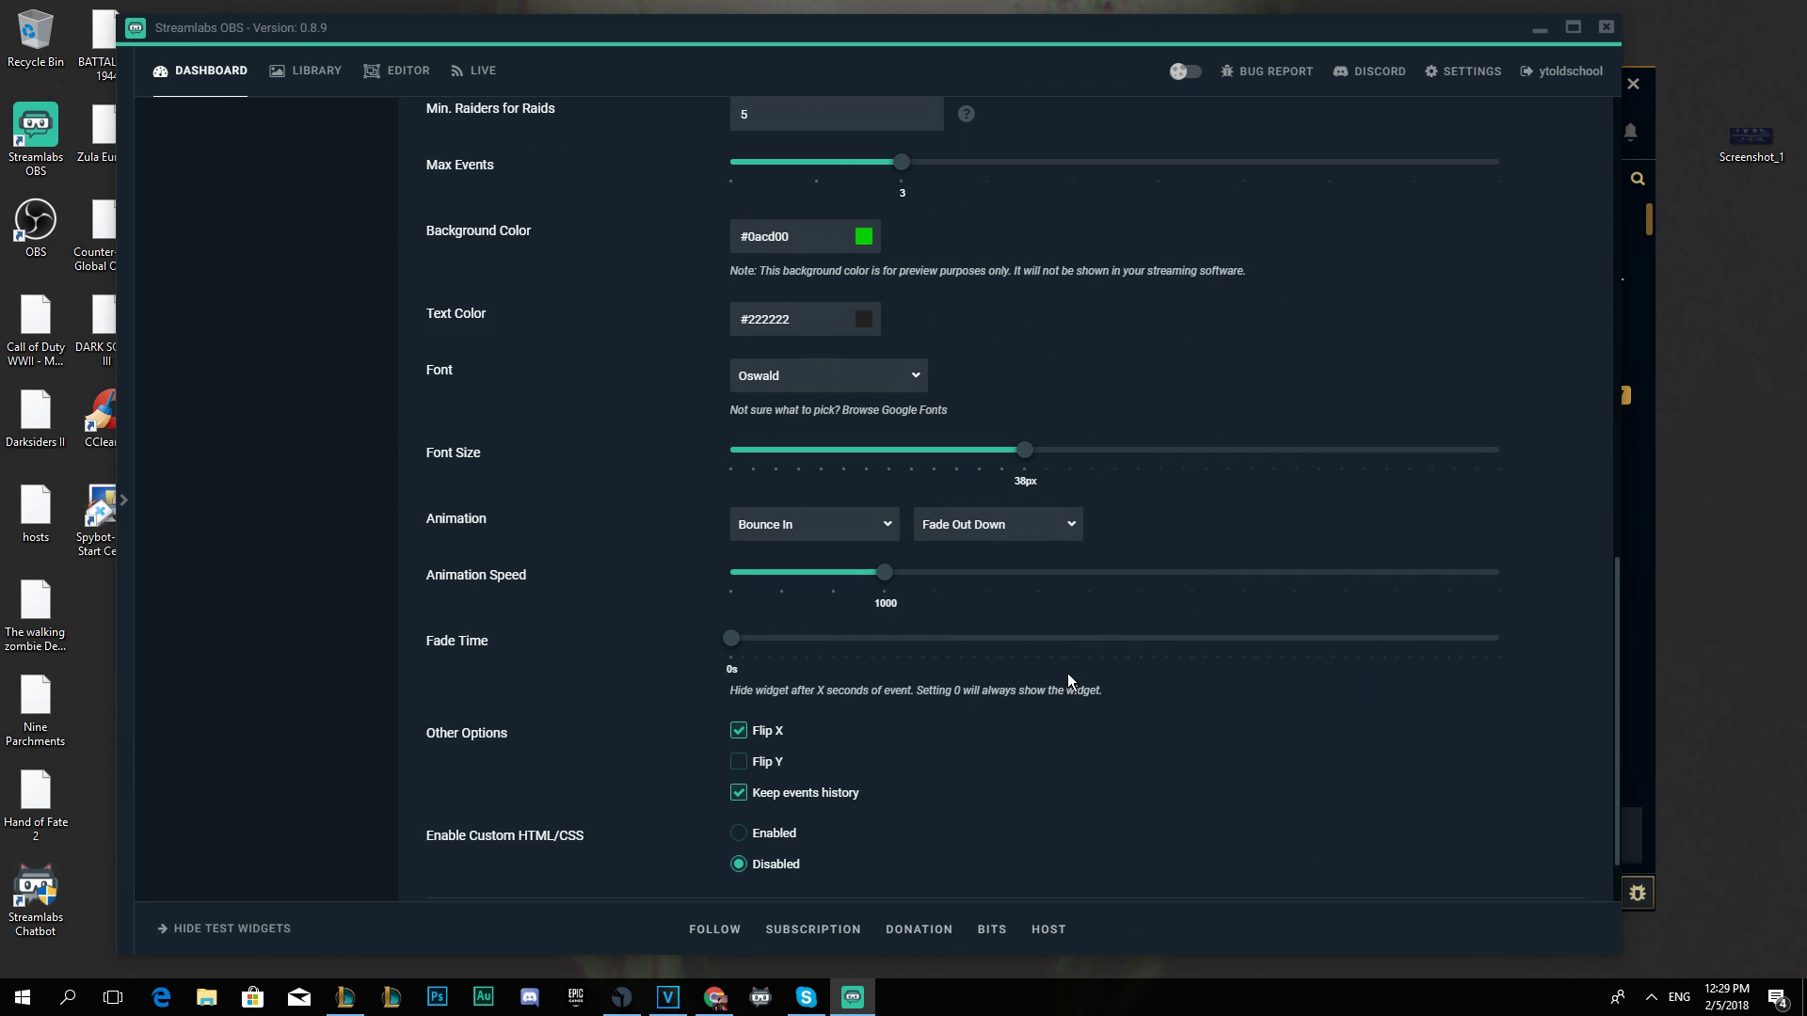
scroll(1007, 707, "down", 1)
left_click(1026, 845)
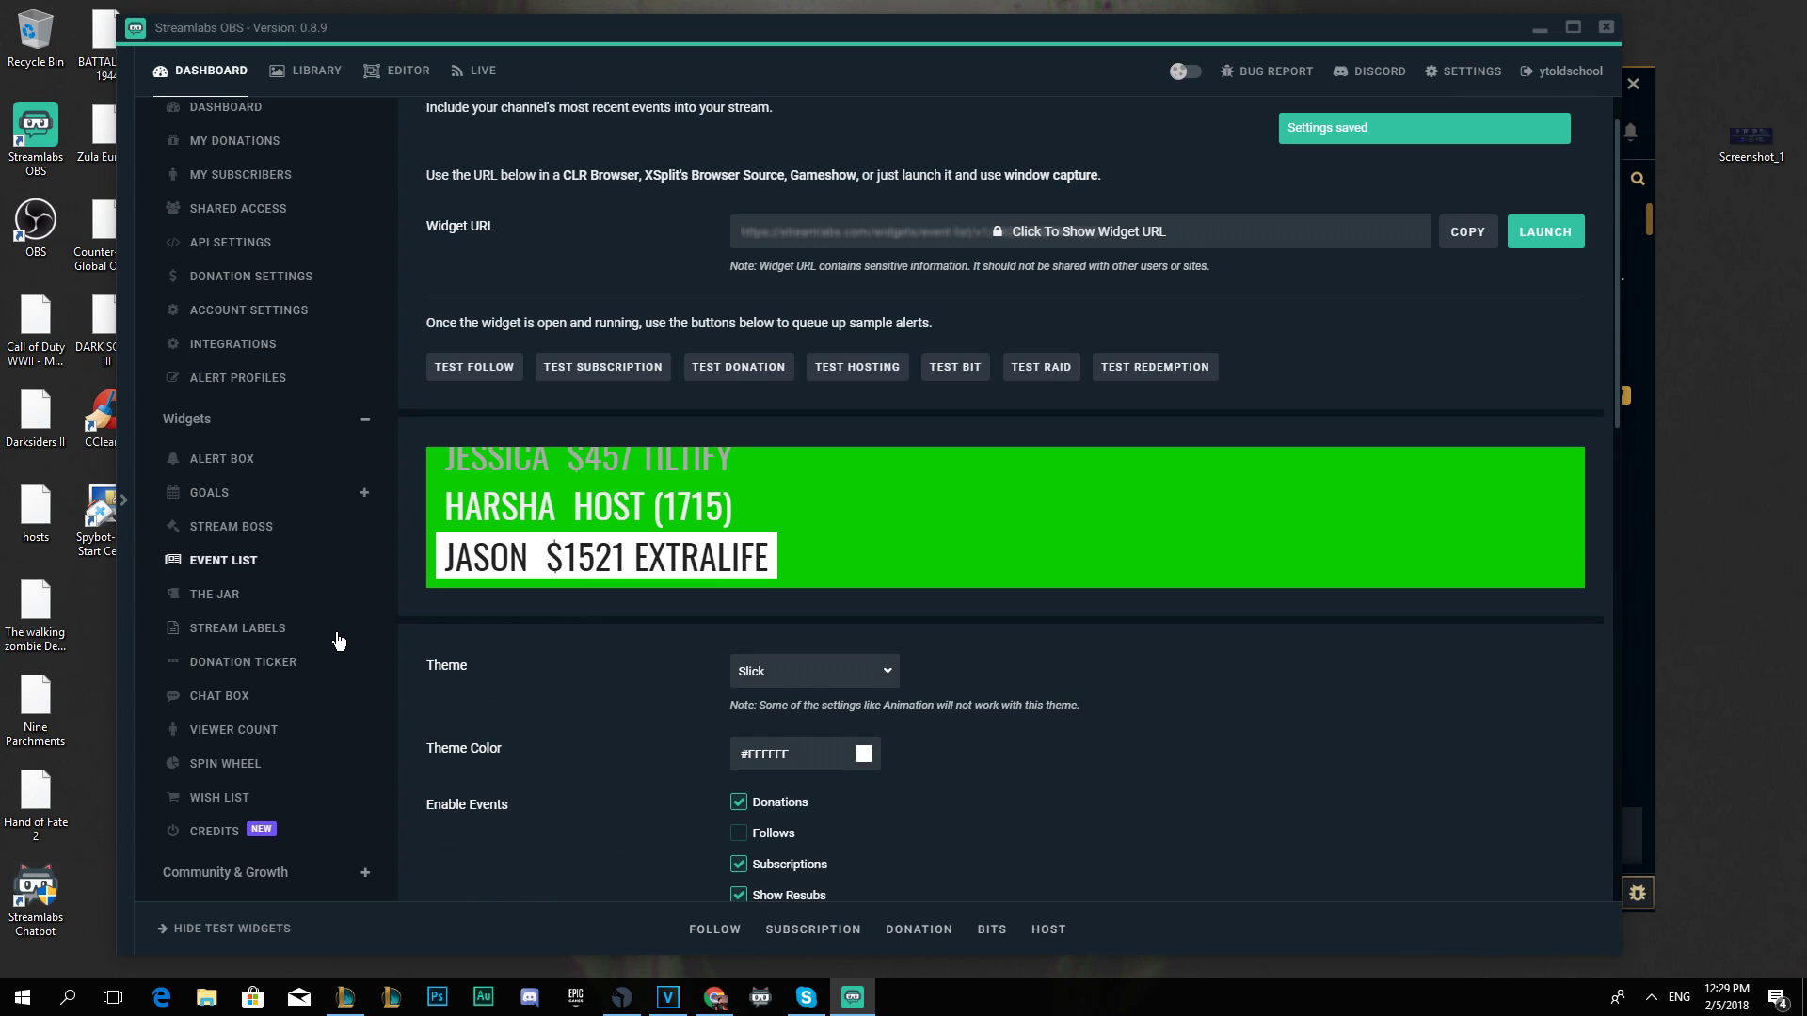
Open the Chat Box widget settings and preview the Twitch, Clean and Boxed themes in turn.
left_click(244, 696)
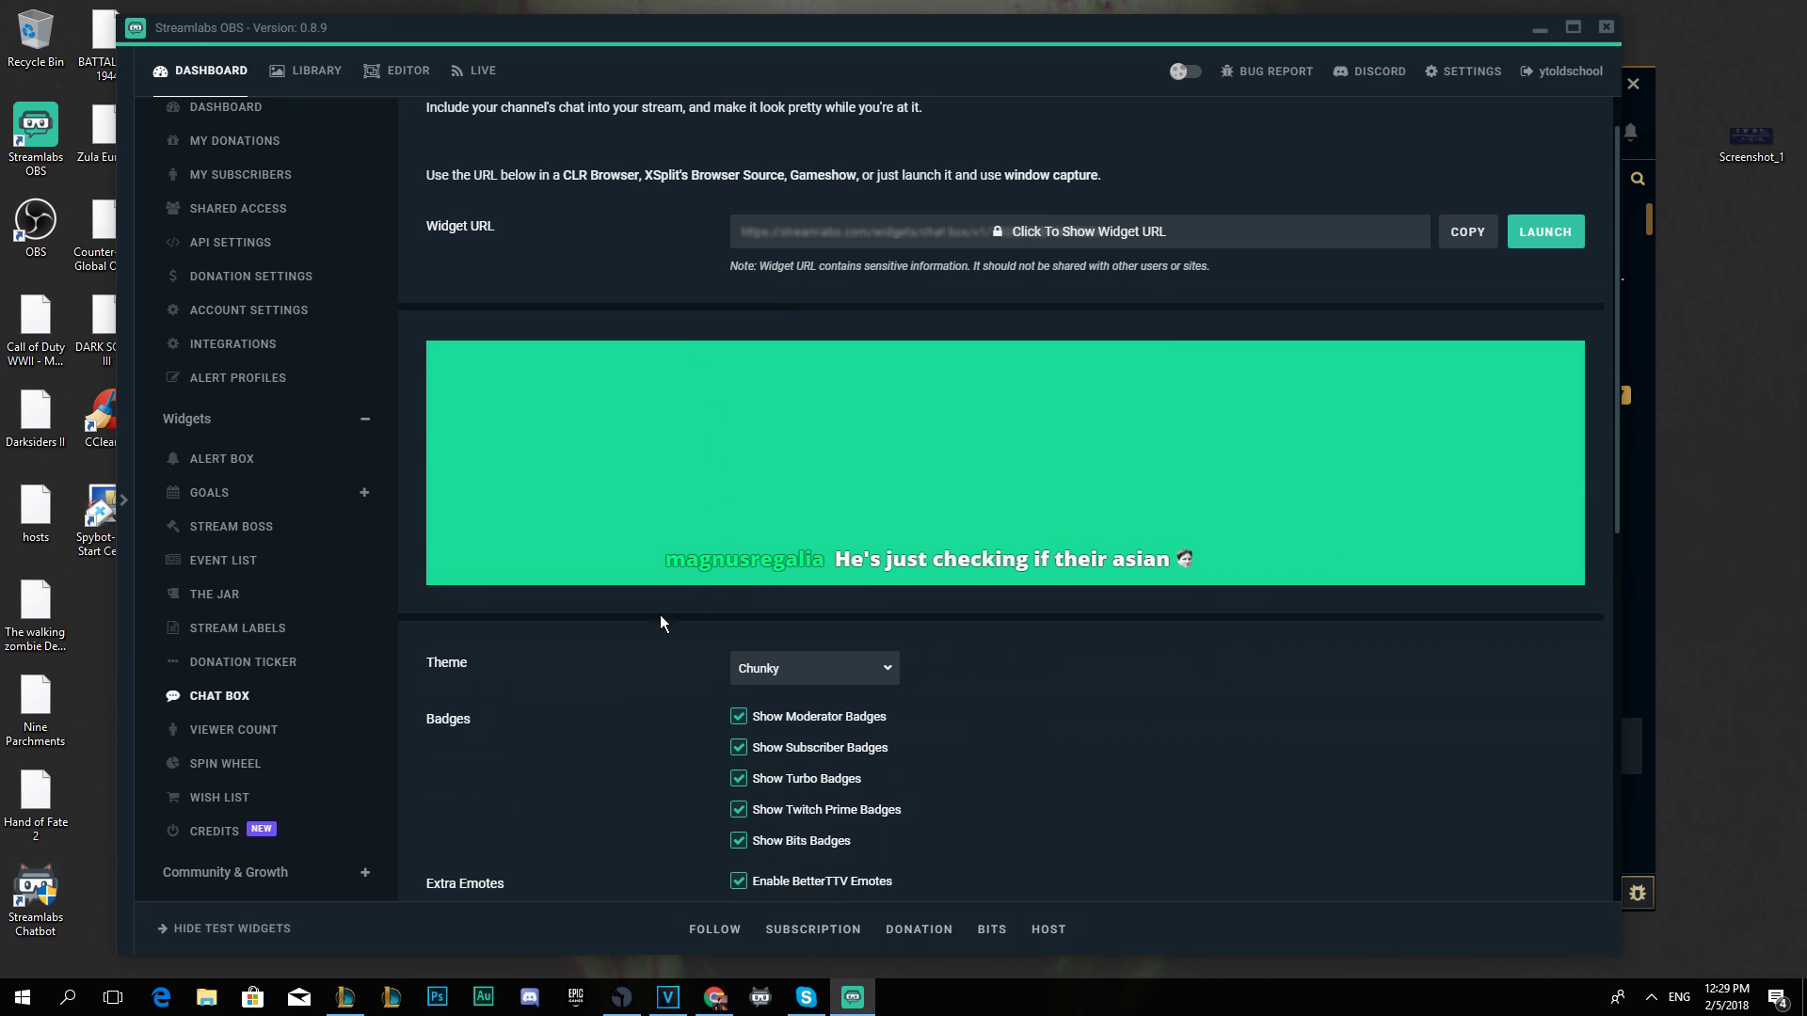
left_click(814, 668)
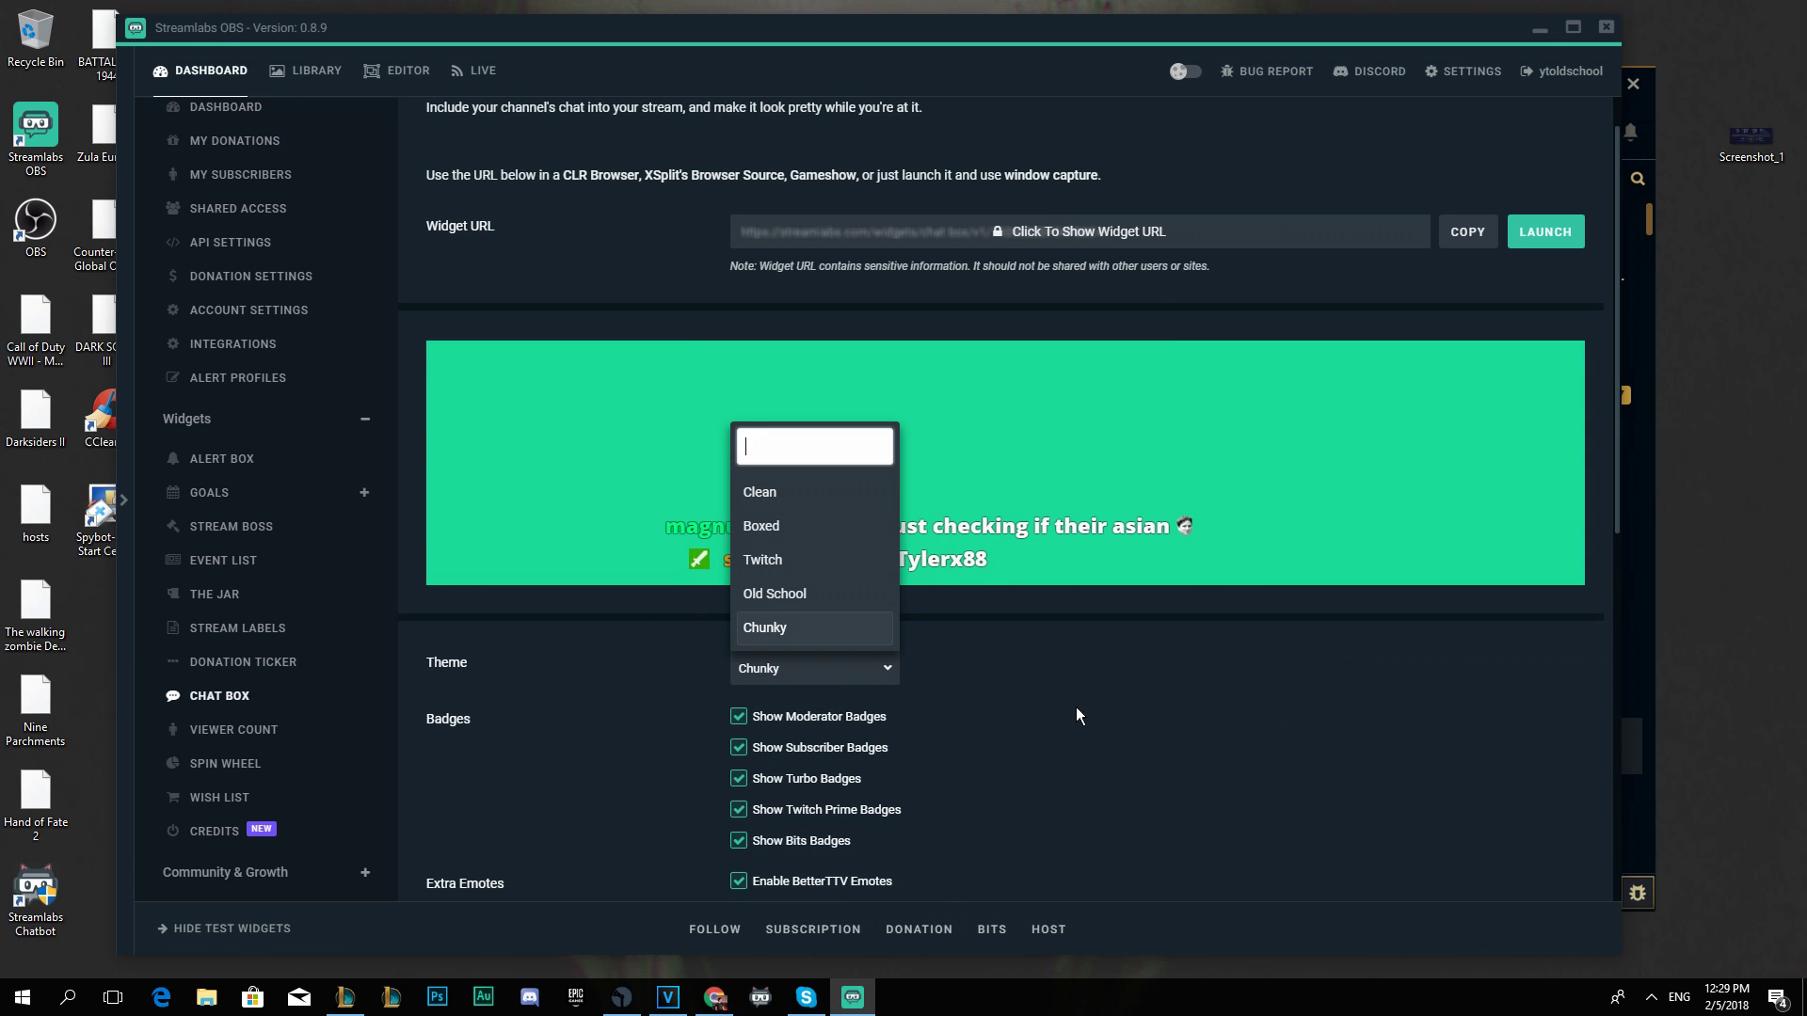
left_click(772, 557)
left_click(776, 668)
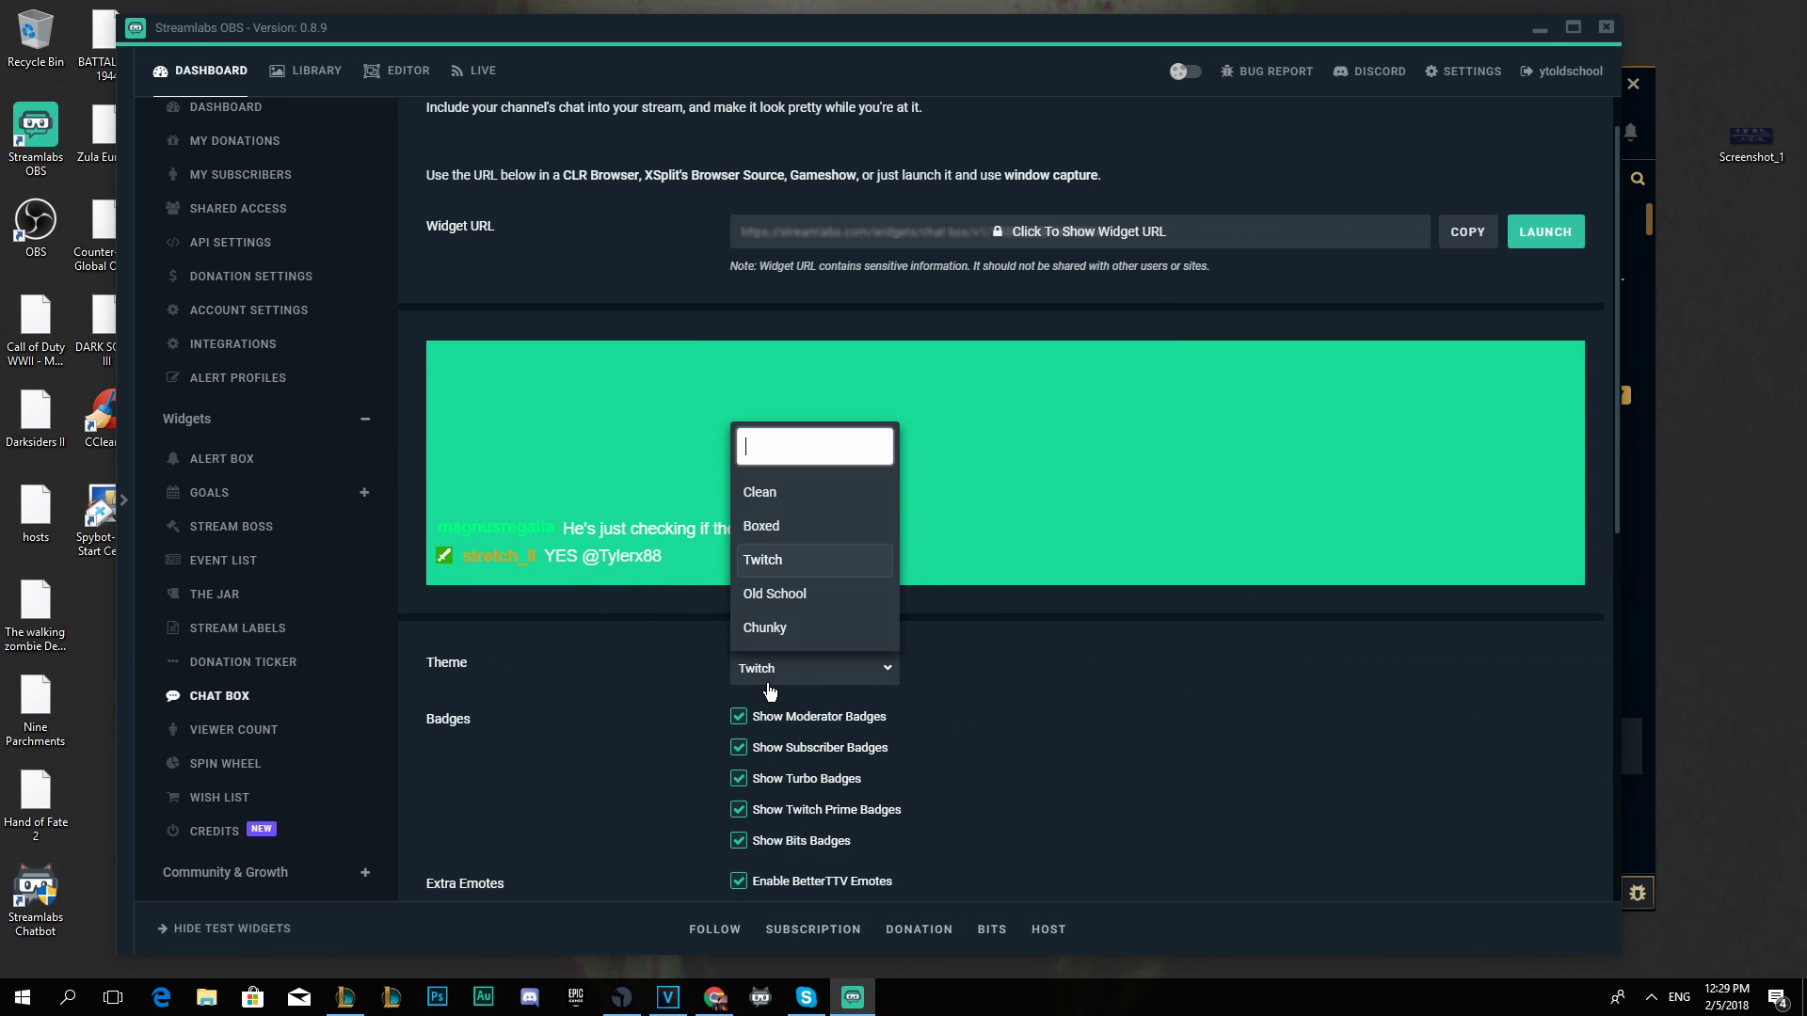
left_click(780, 499)
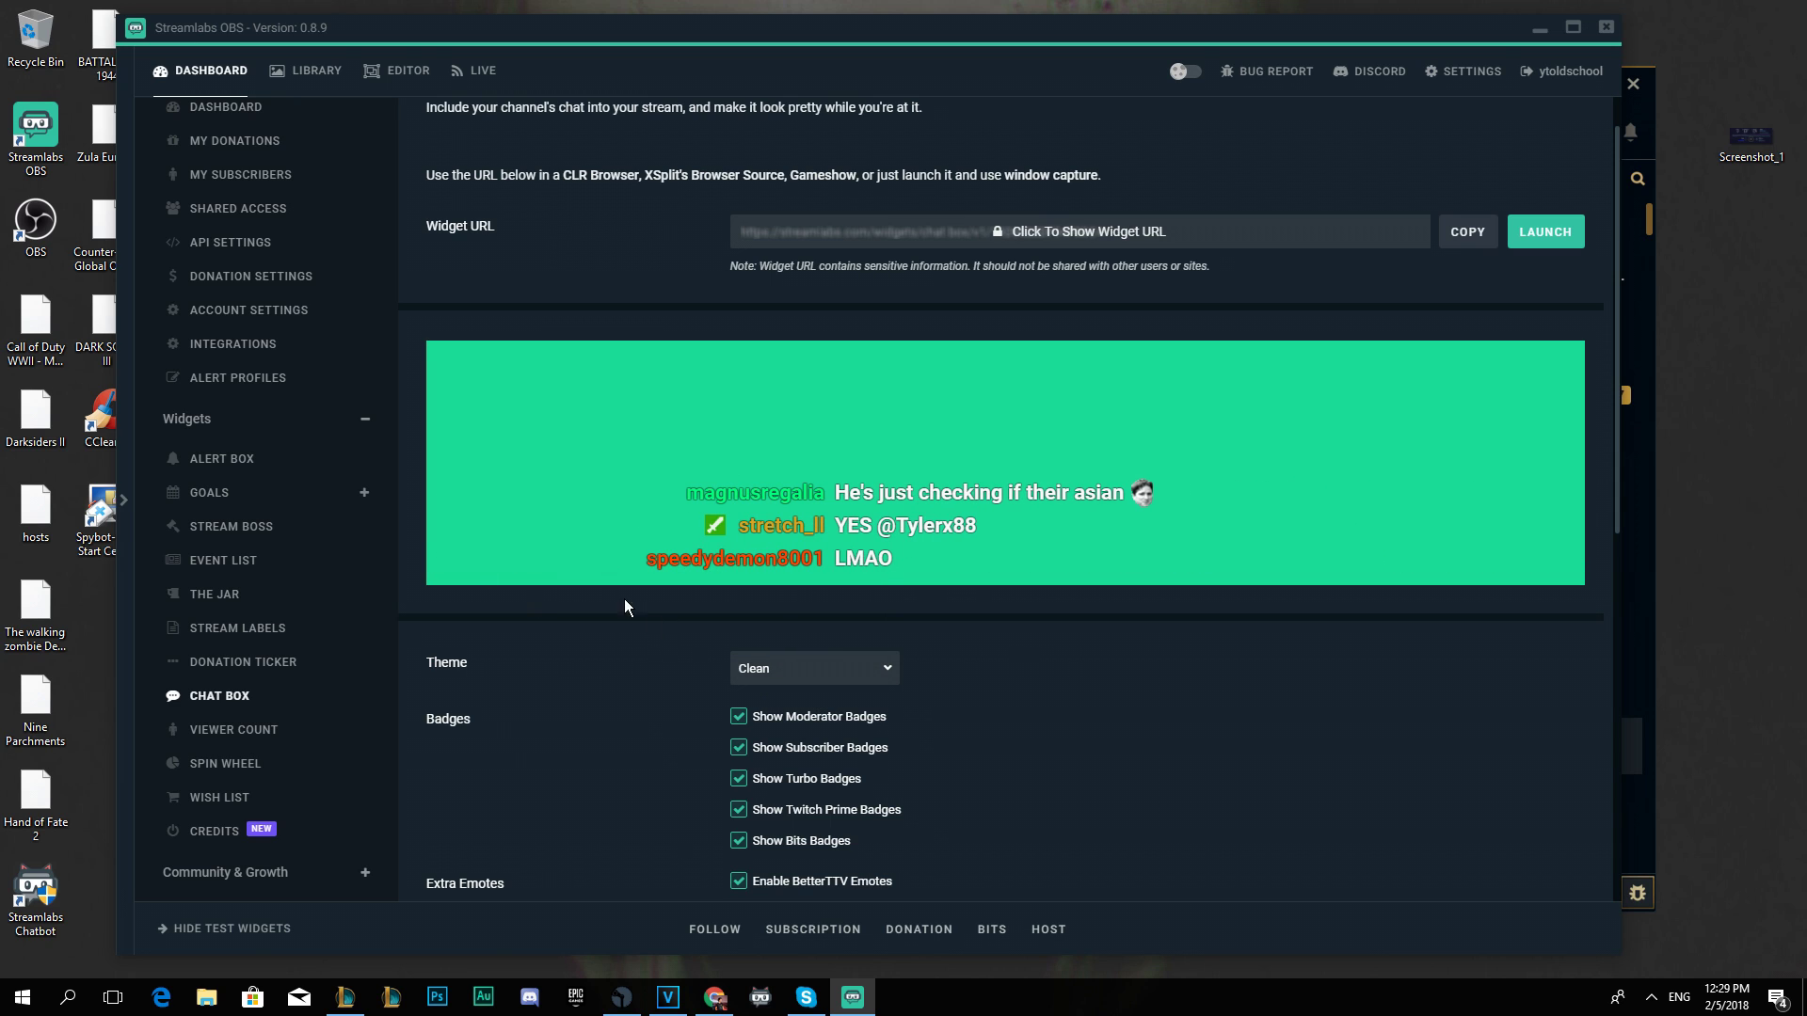
key("Down")
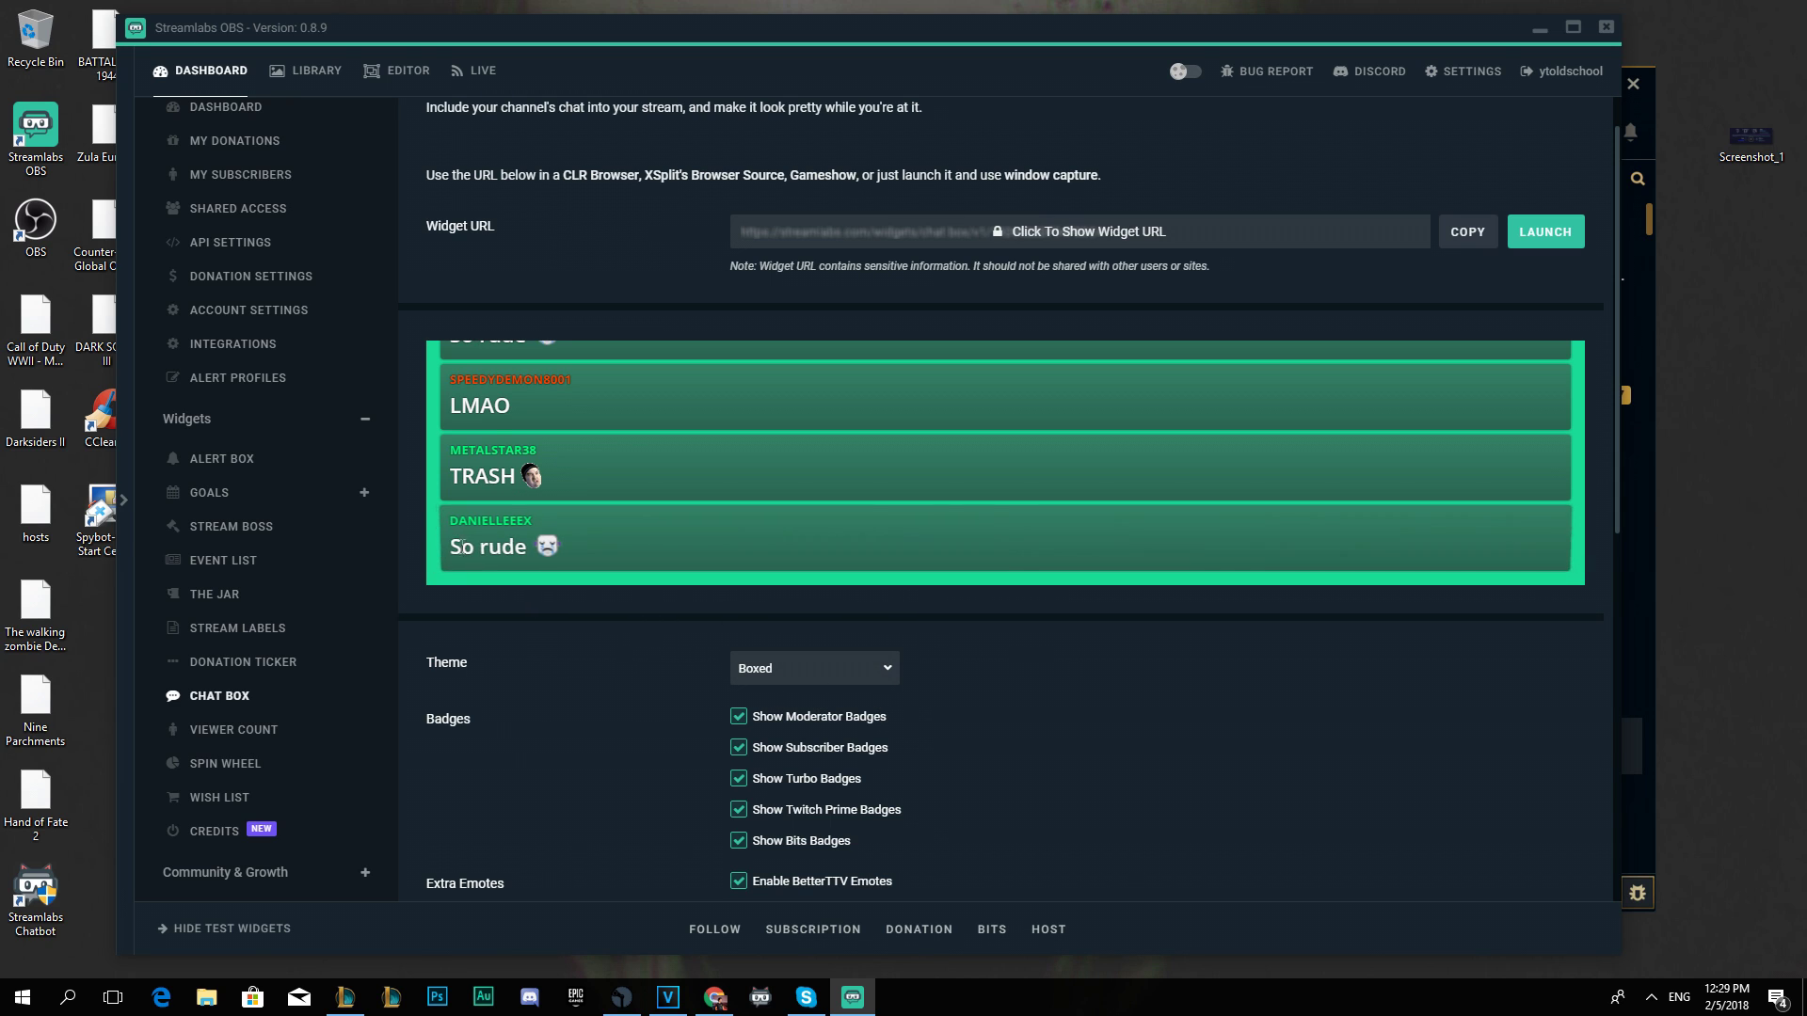
Preview the Old School chat theme, and set the chat box theme back to Chunky.
left_click(825, 670)
left_click(791, 594)
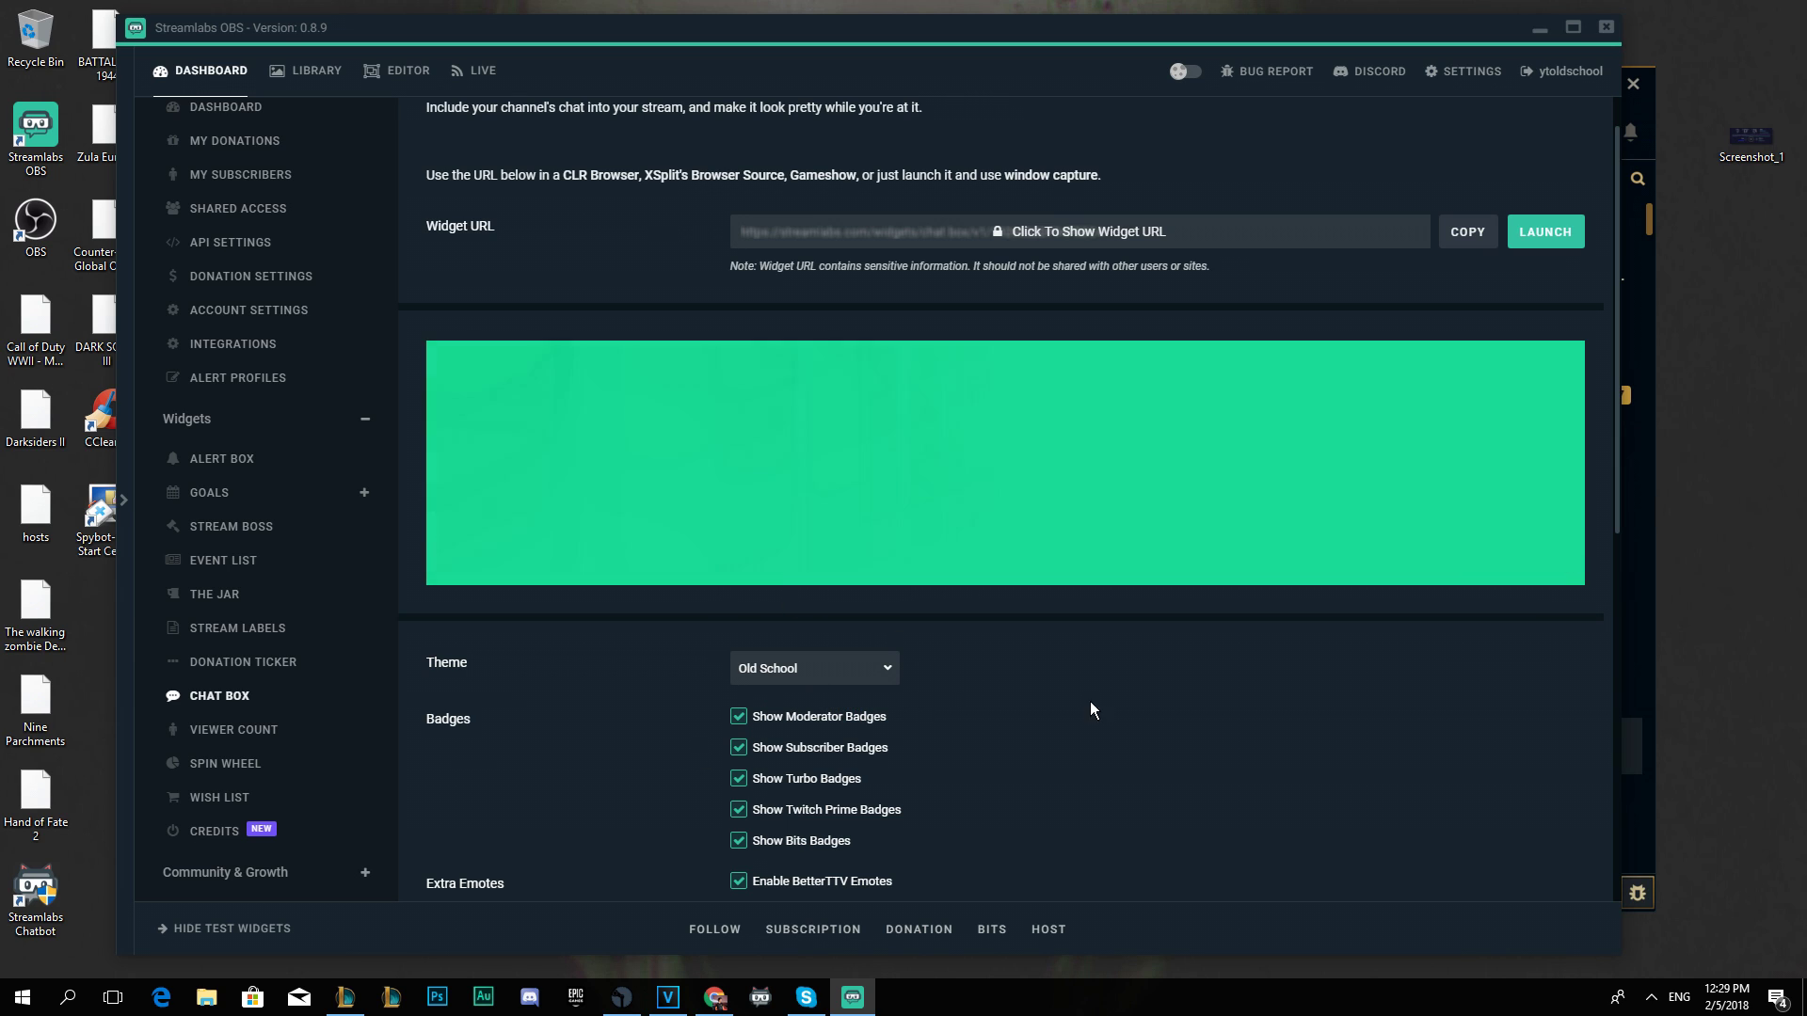
left_click(786, 653)
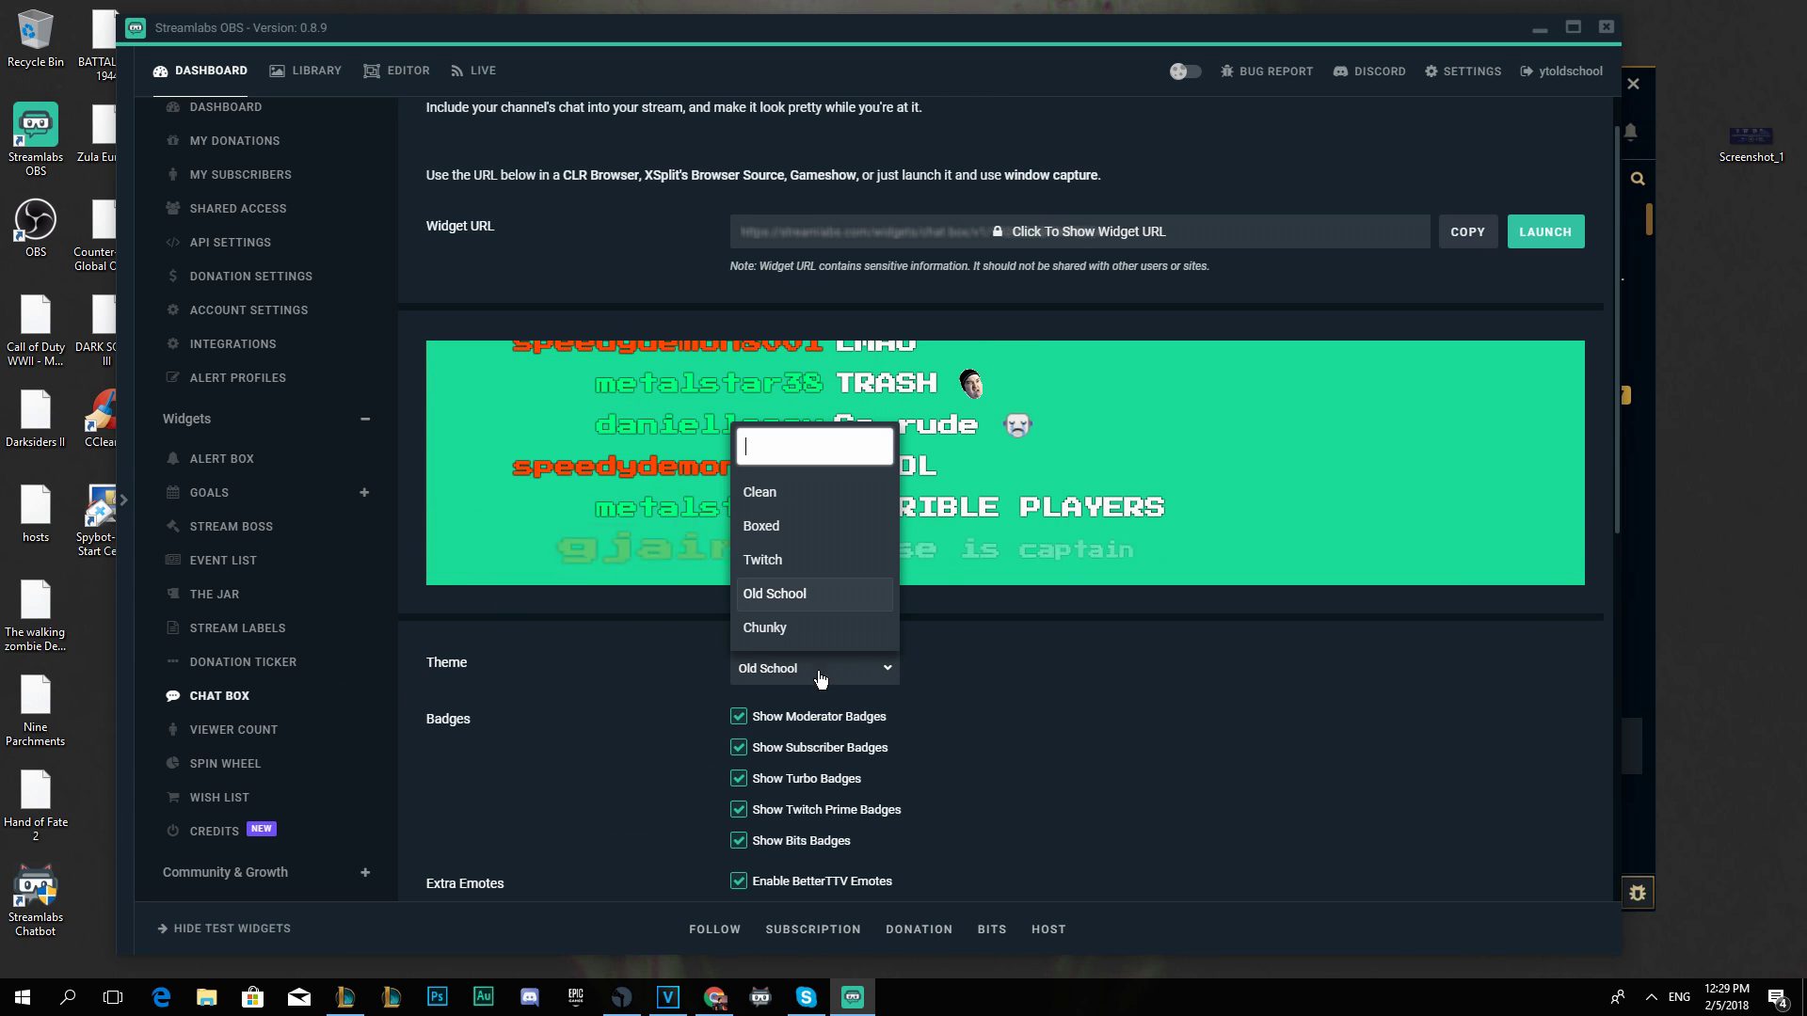
left_click(794, 633)
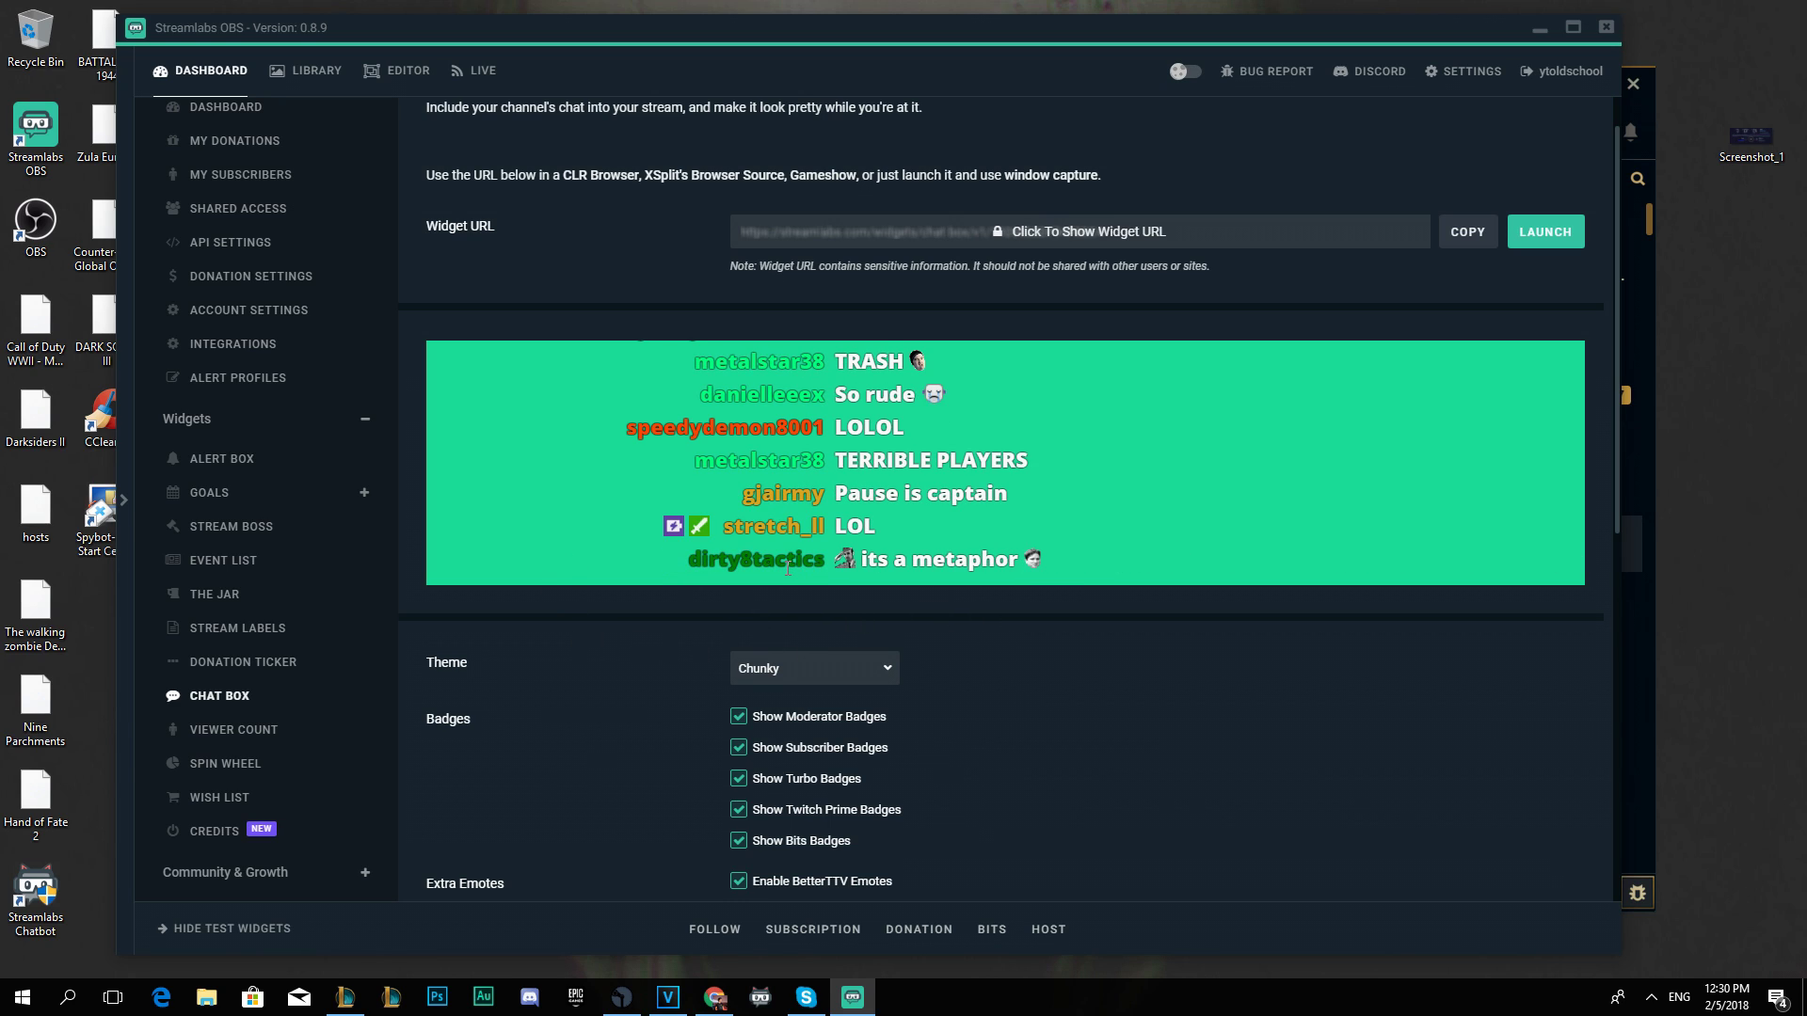
Turn off the Turbo and Twitch Prime badges in the chat box.
scroll(216, 482, "down", 2)
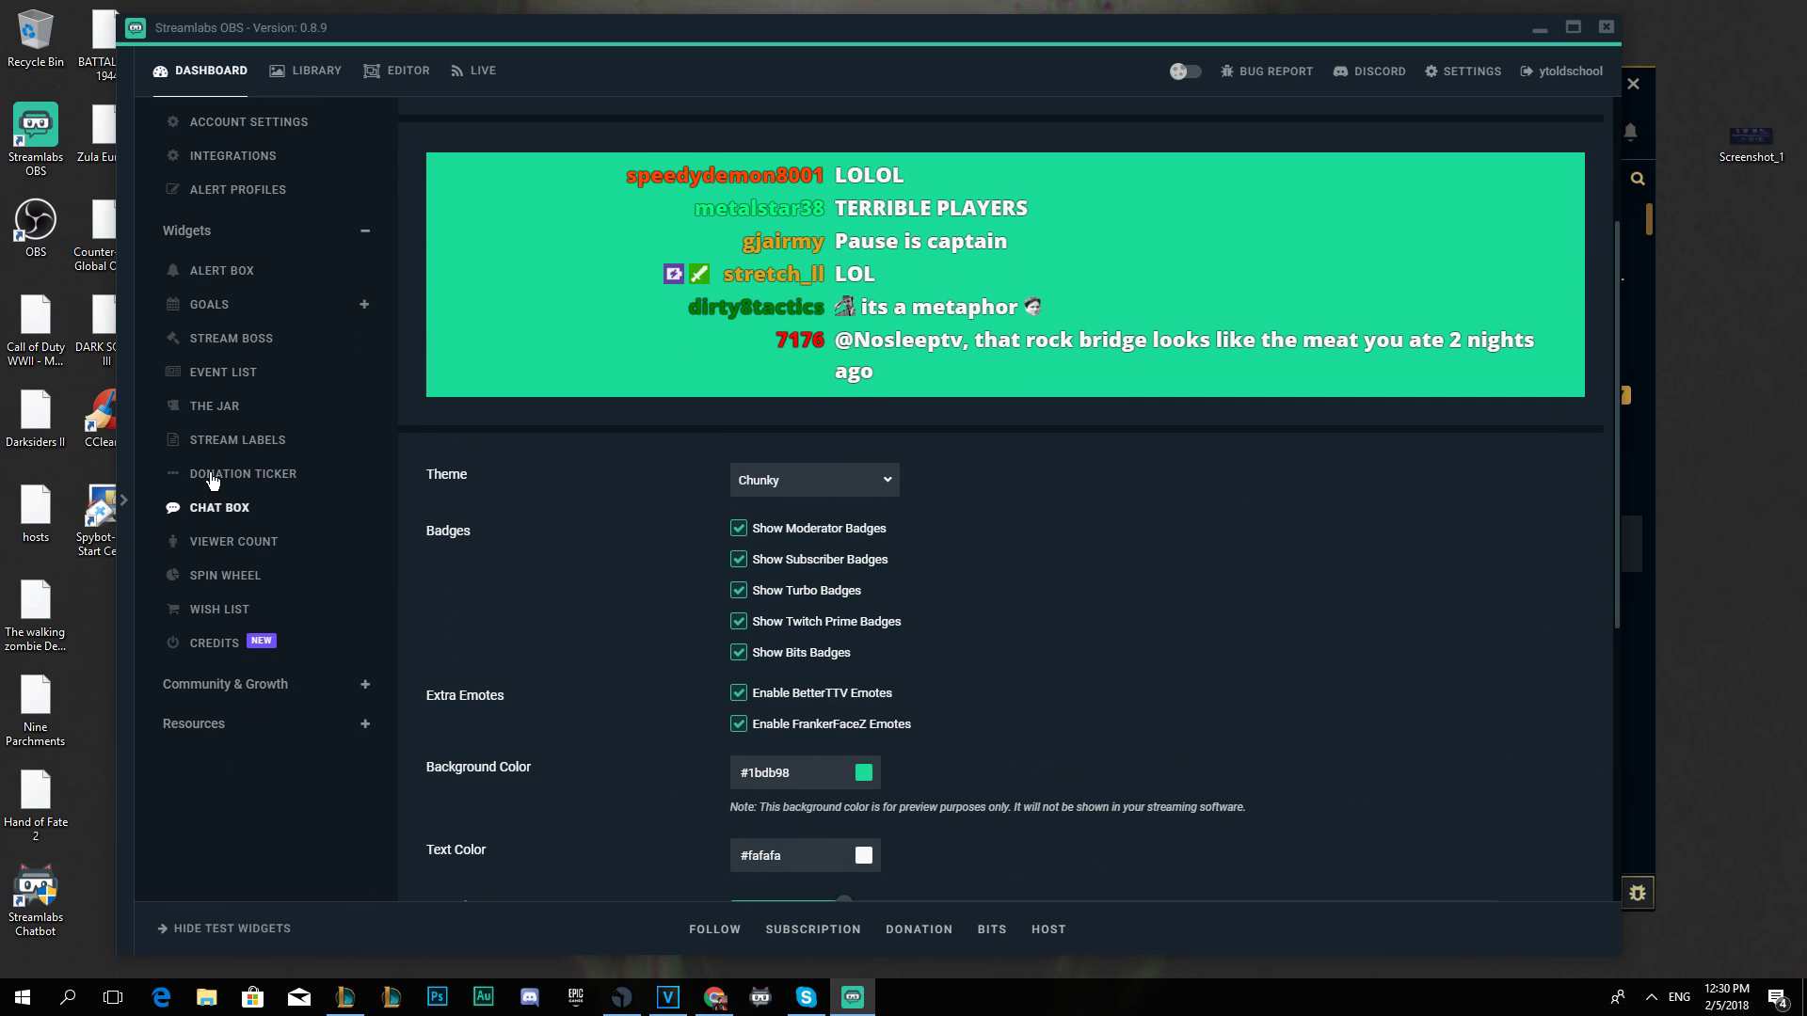
left_click(739, 559)
left_click(739, 560)
left_click(739, 591)
left_click(740, 593)
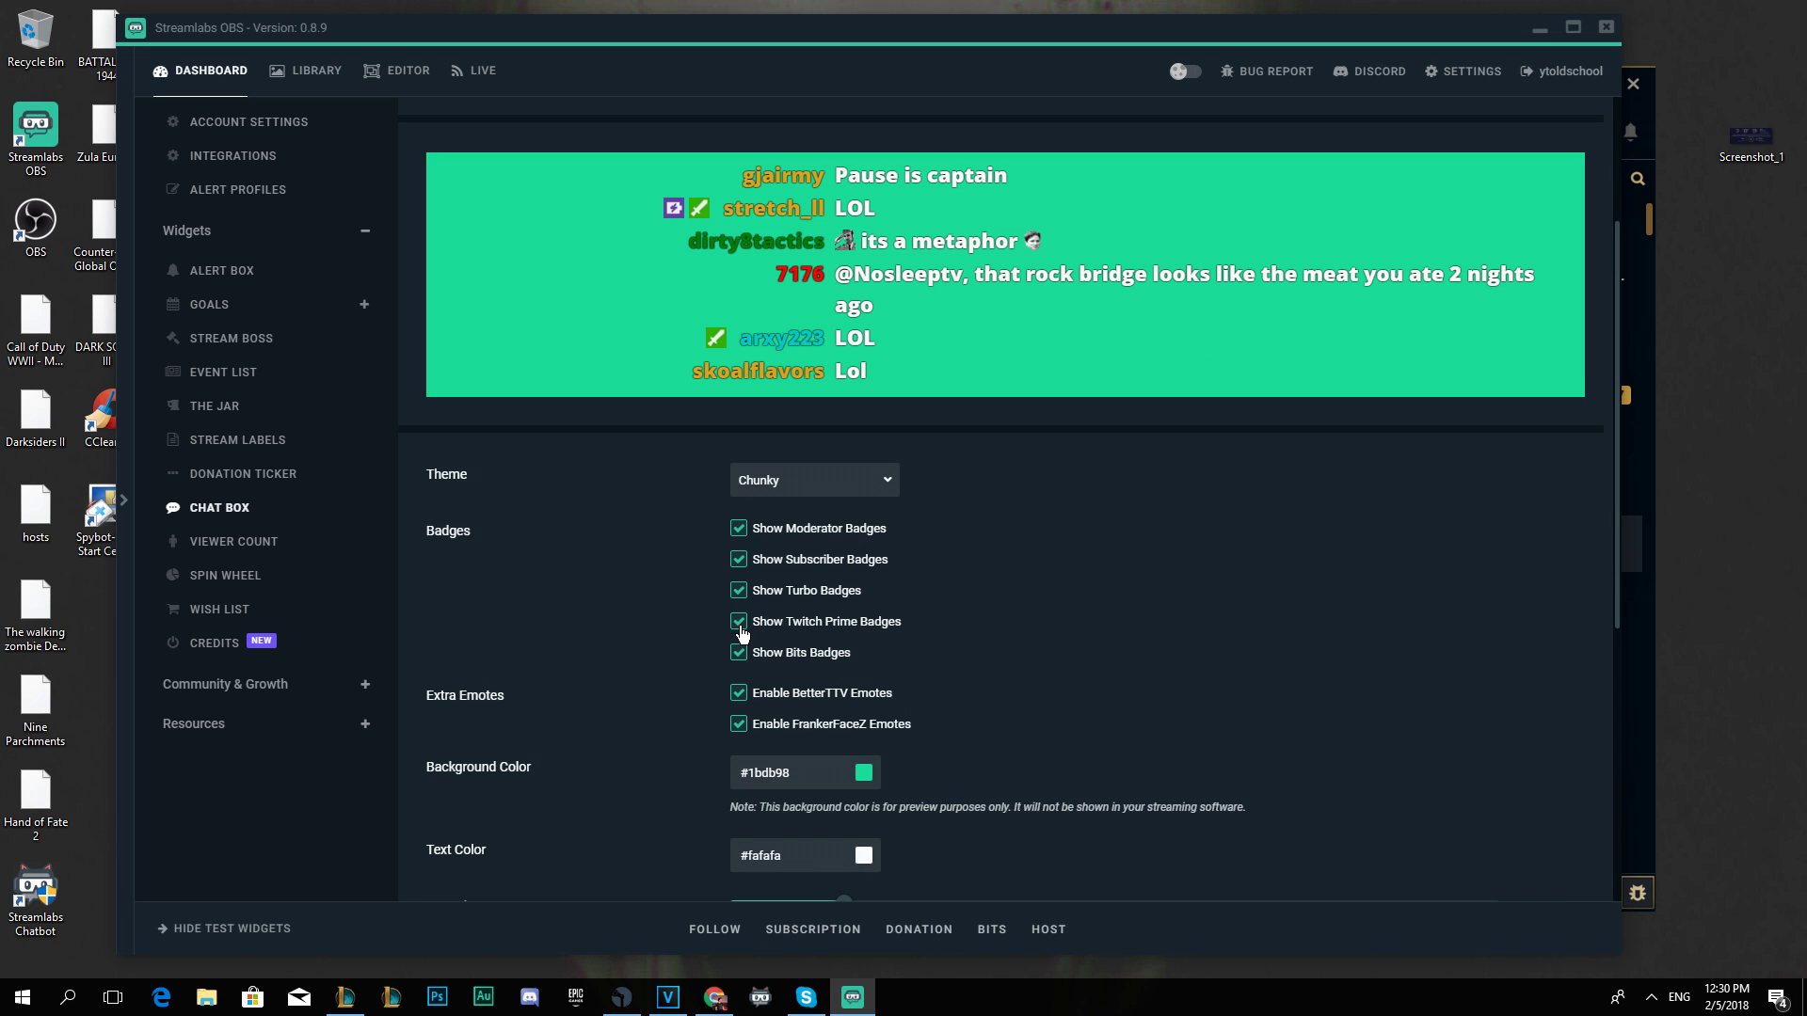
left_click(739, 592)
left_click(740, 624)
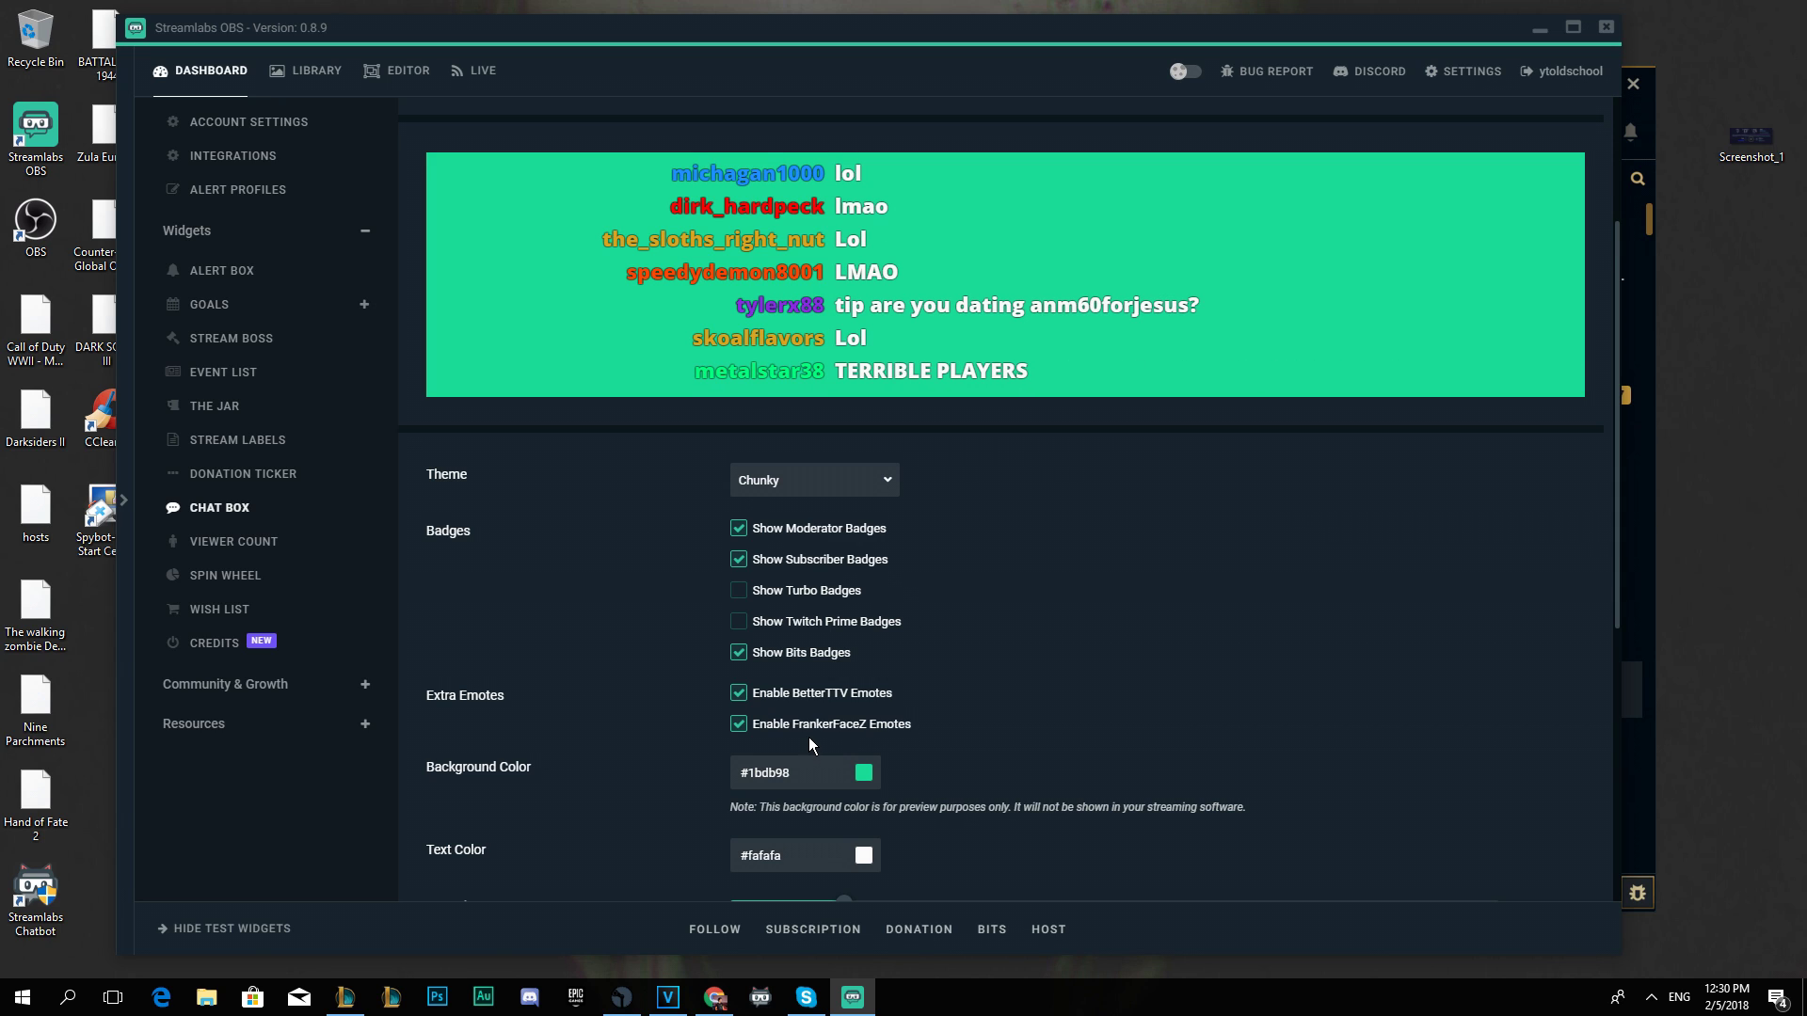
Review the chat box display settings, switch Always Show Messages off and back on, and check the preview.
scroll(922, 437, "down", 3)
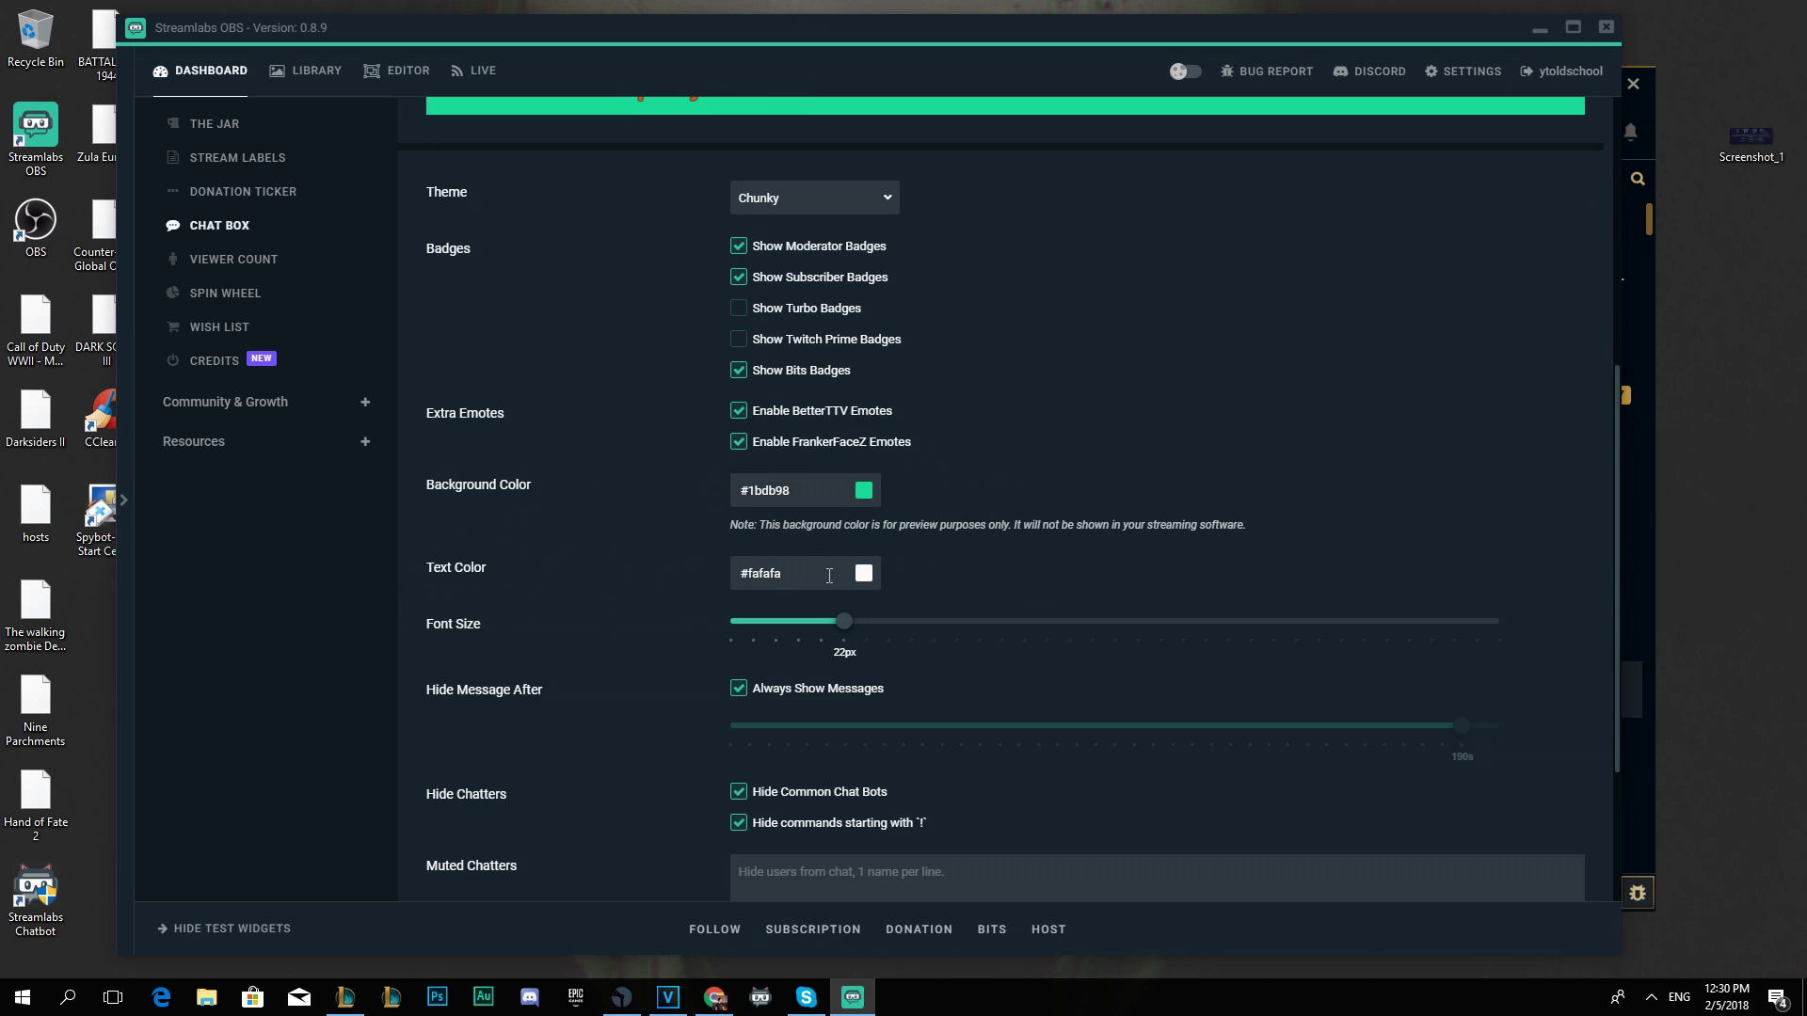
scroll(830, 575, "up", 5)
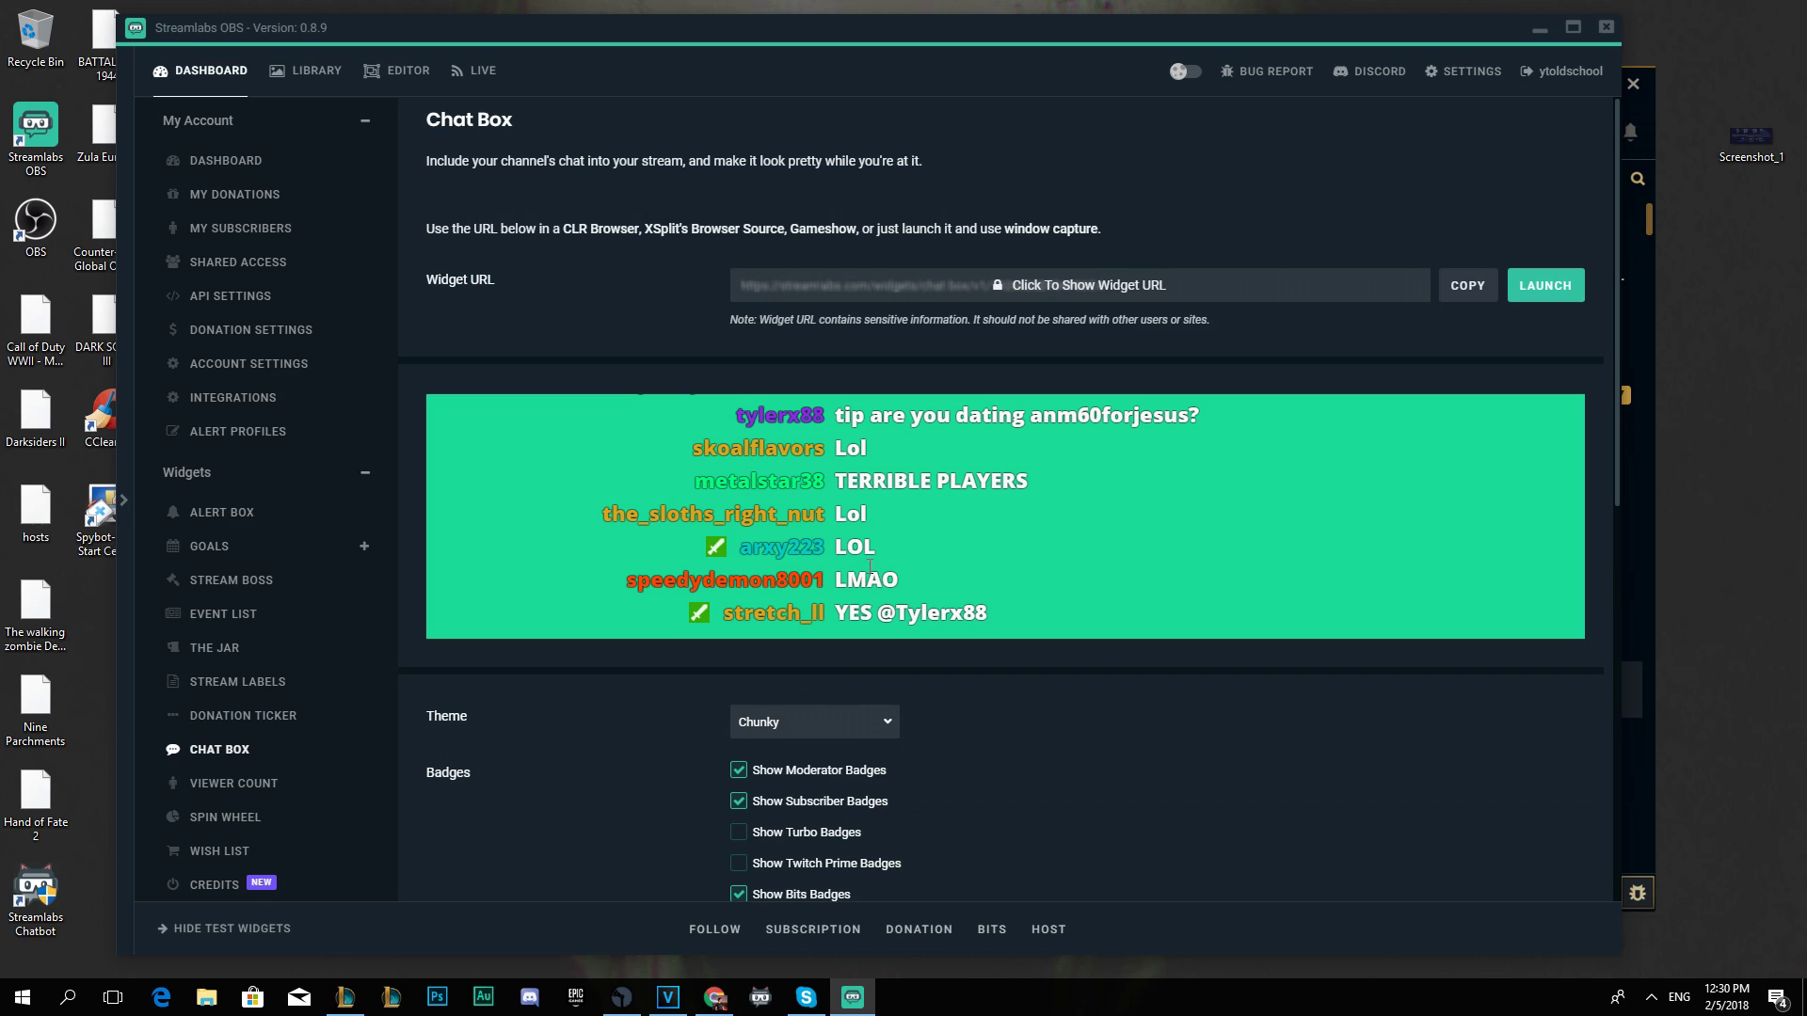
scroll(649, 786, "down", 5)
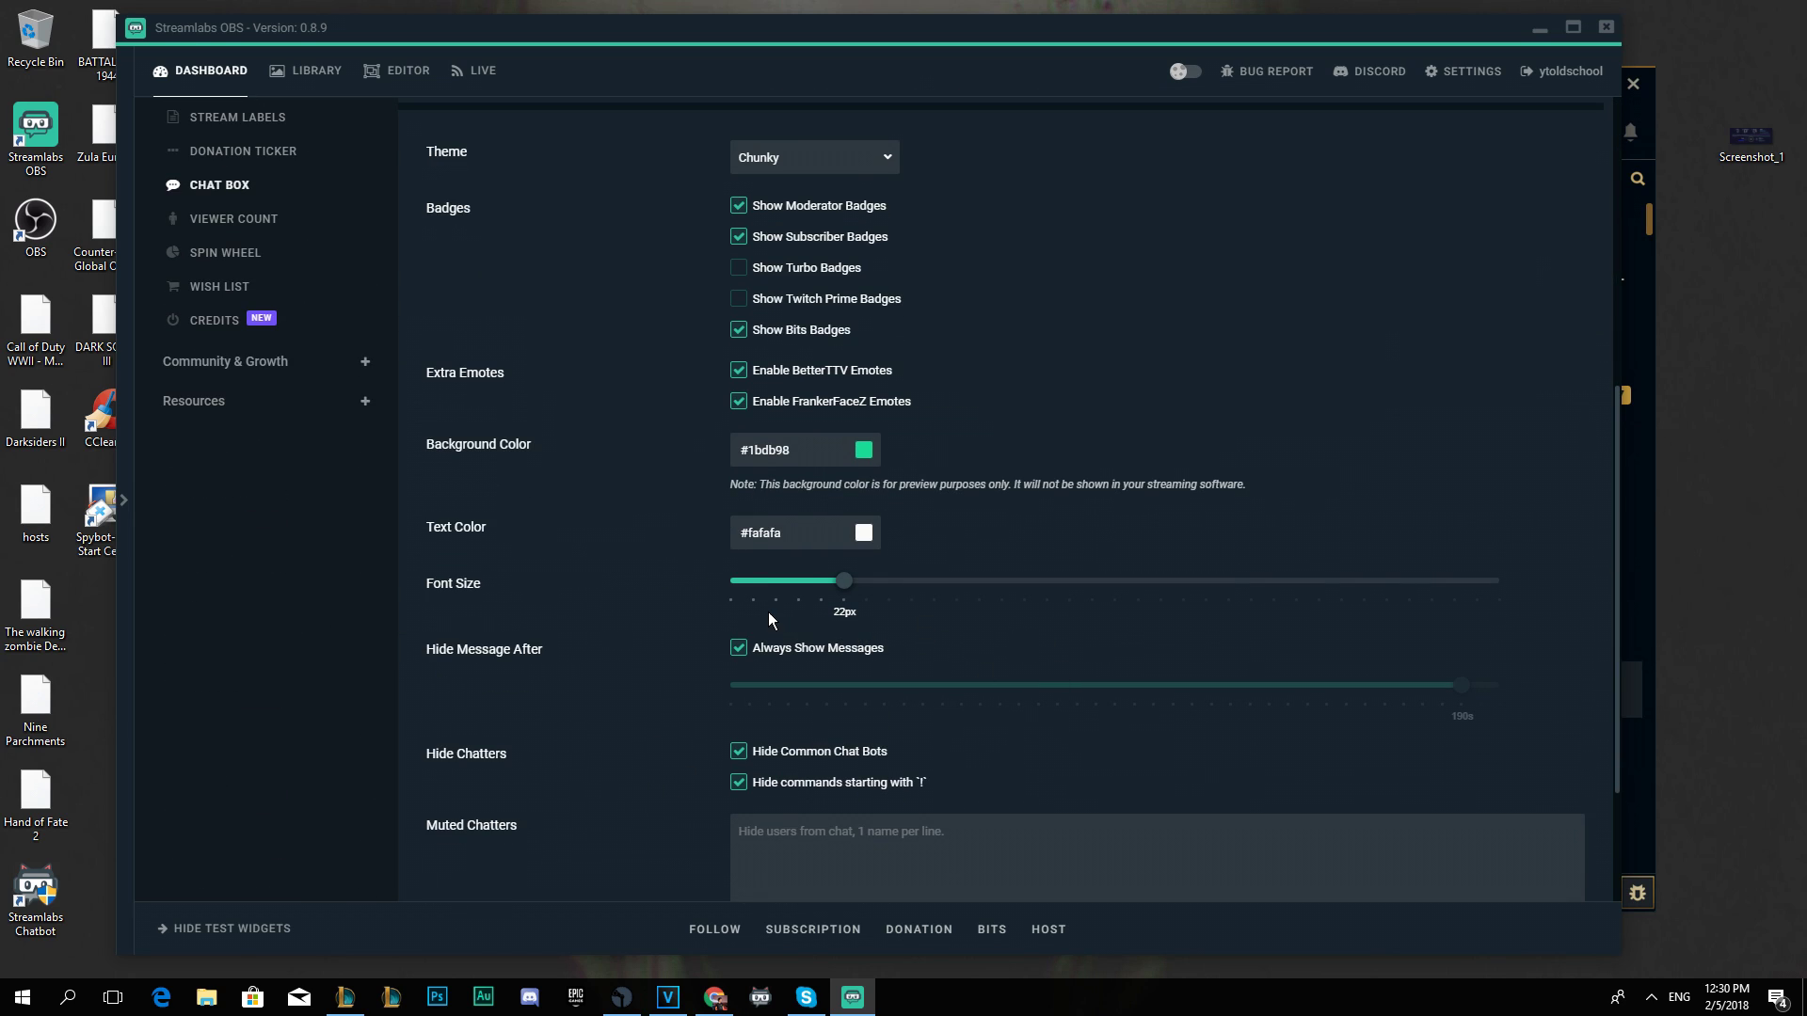
scroll(747, 493, "down", 3)
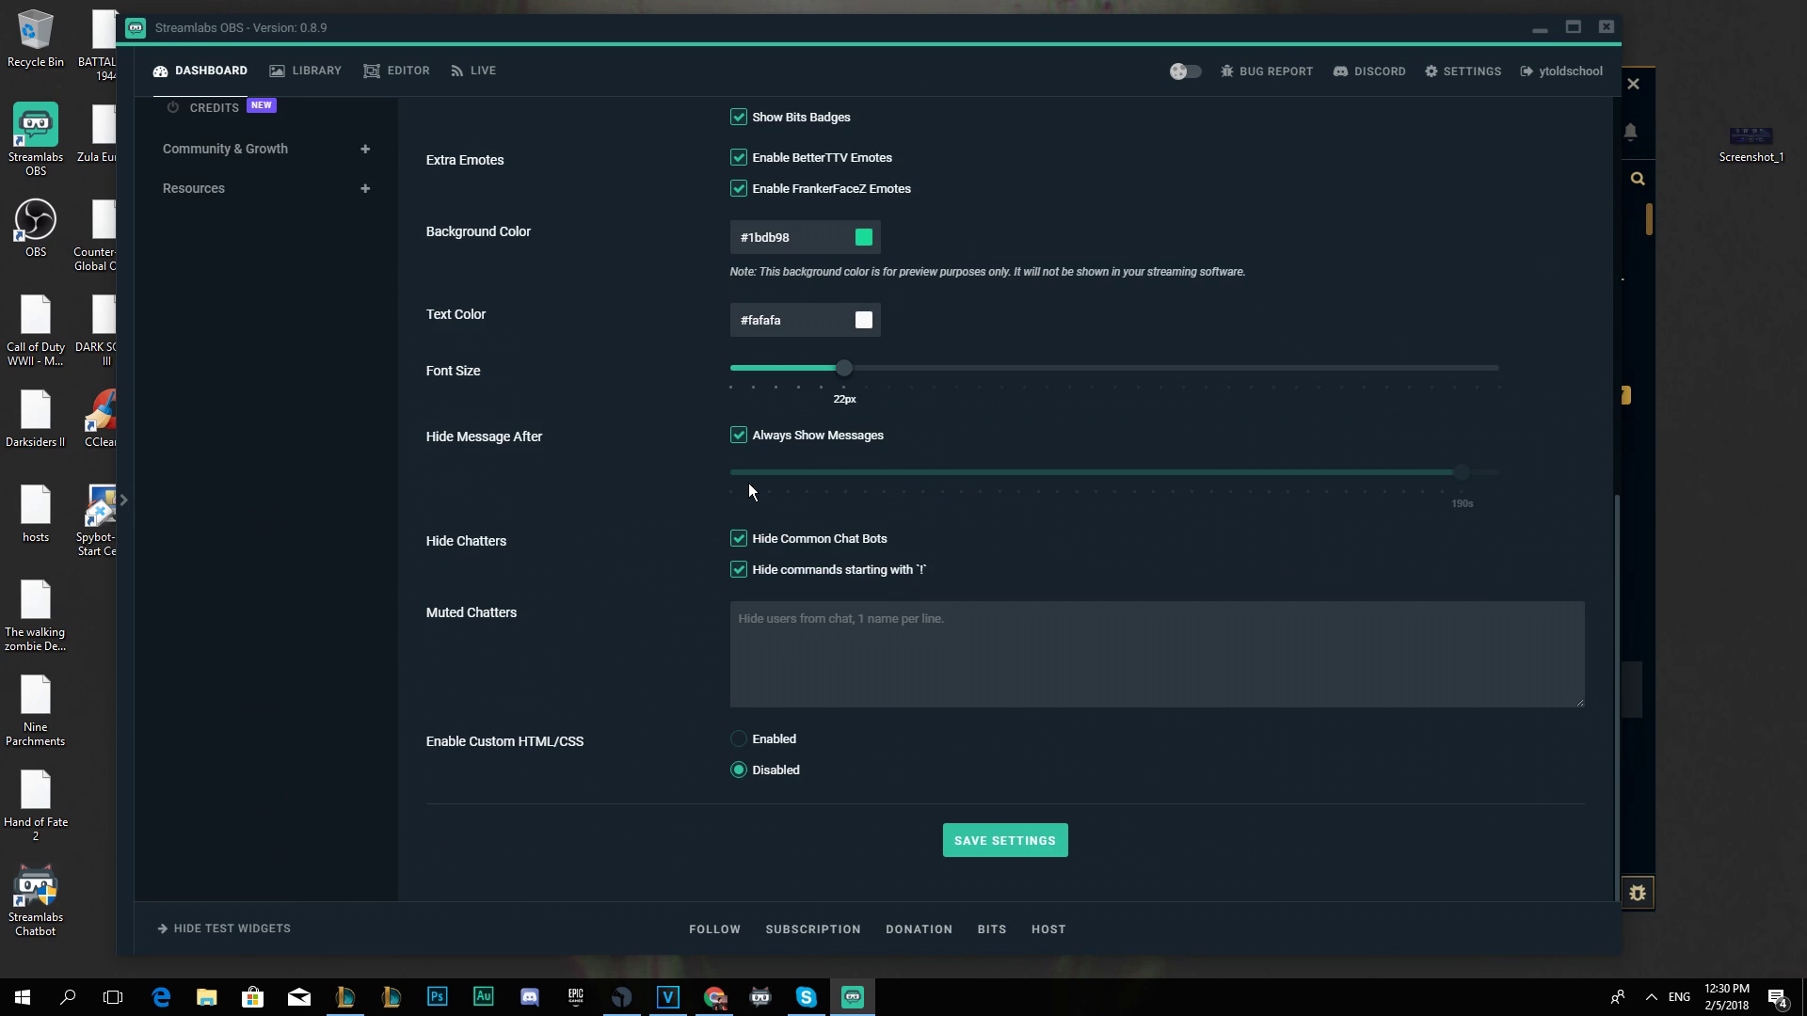
left_click(739, 440)
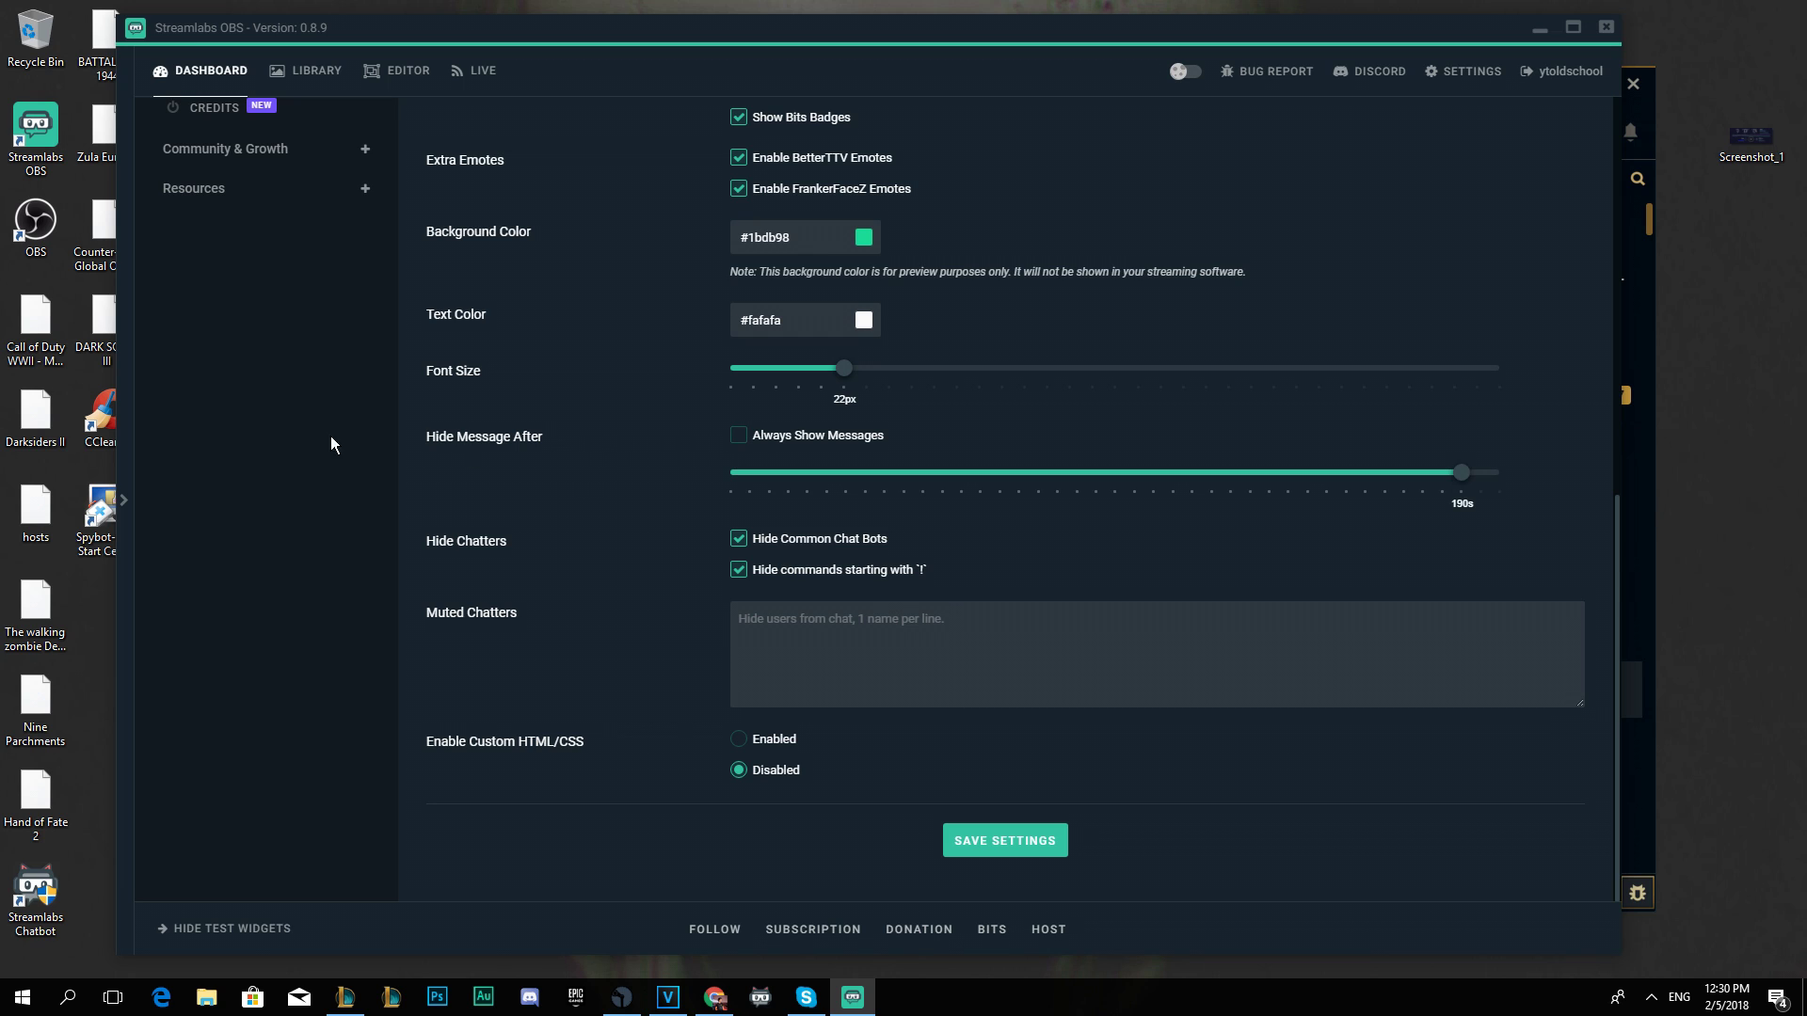
left_click(739, 438)
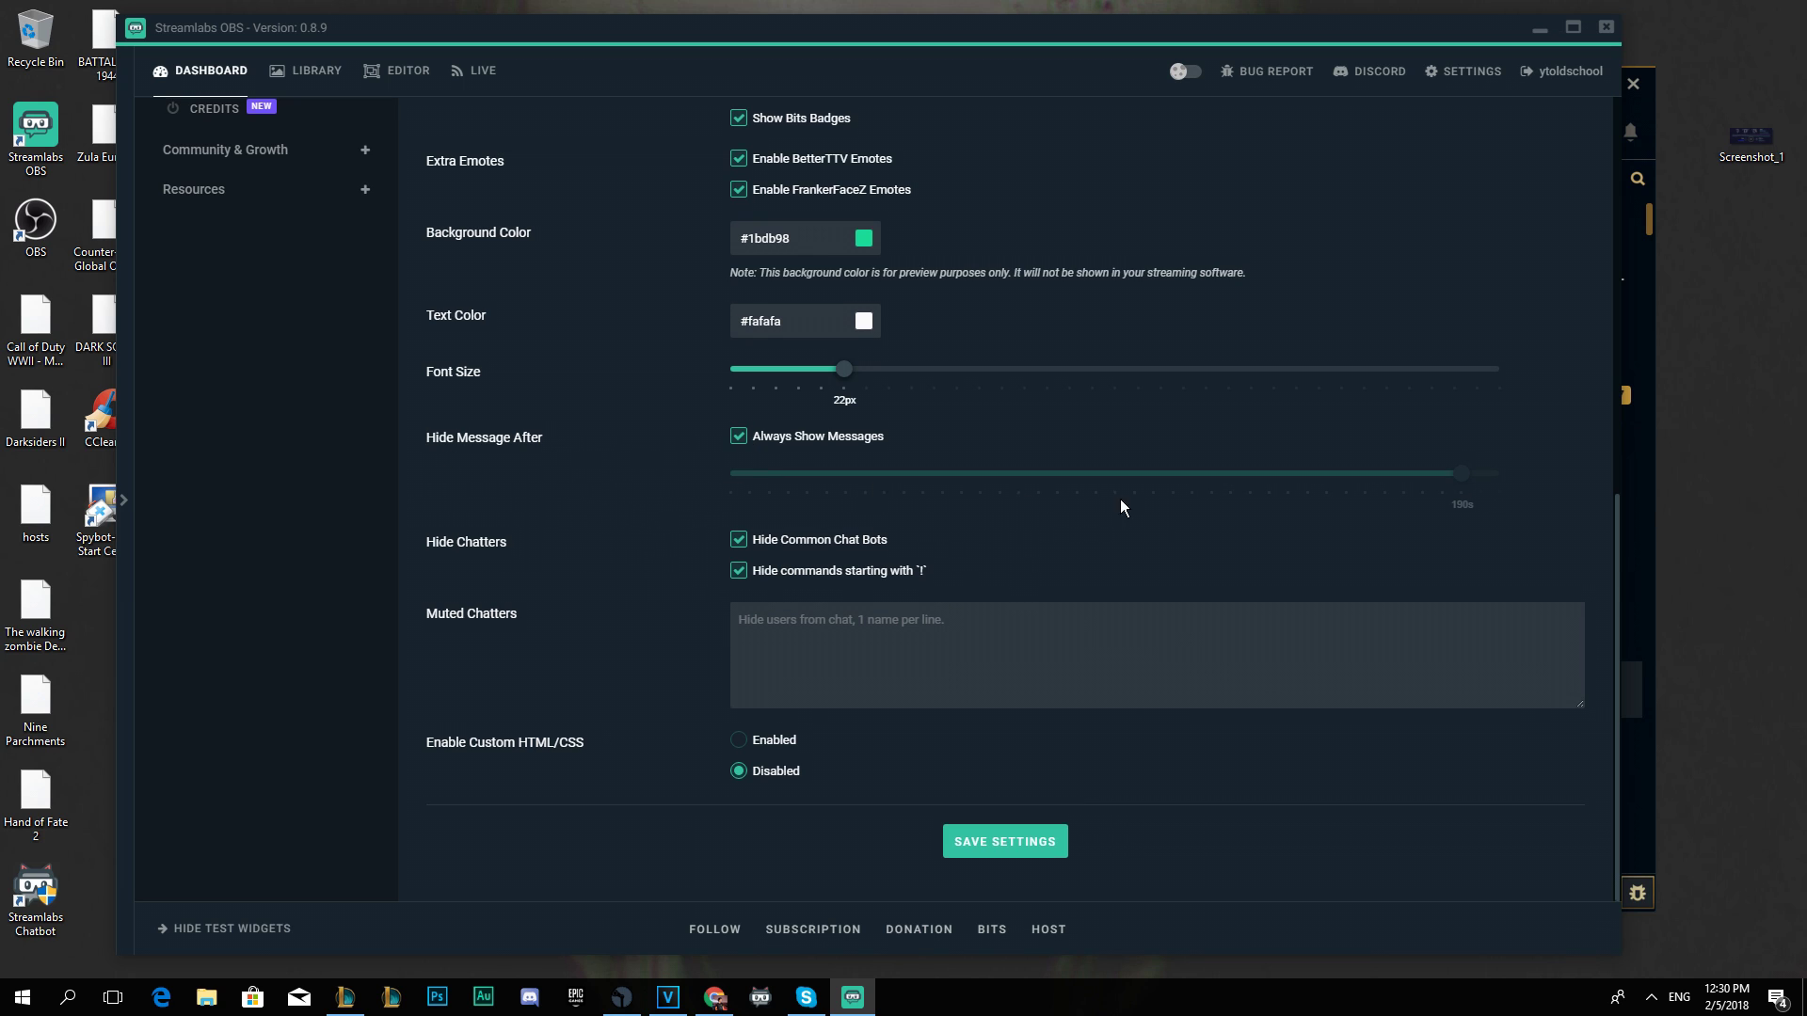
scroll(872, 465, "up", 10)
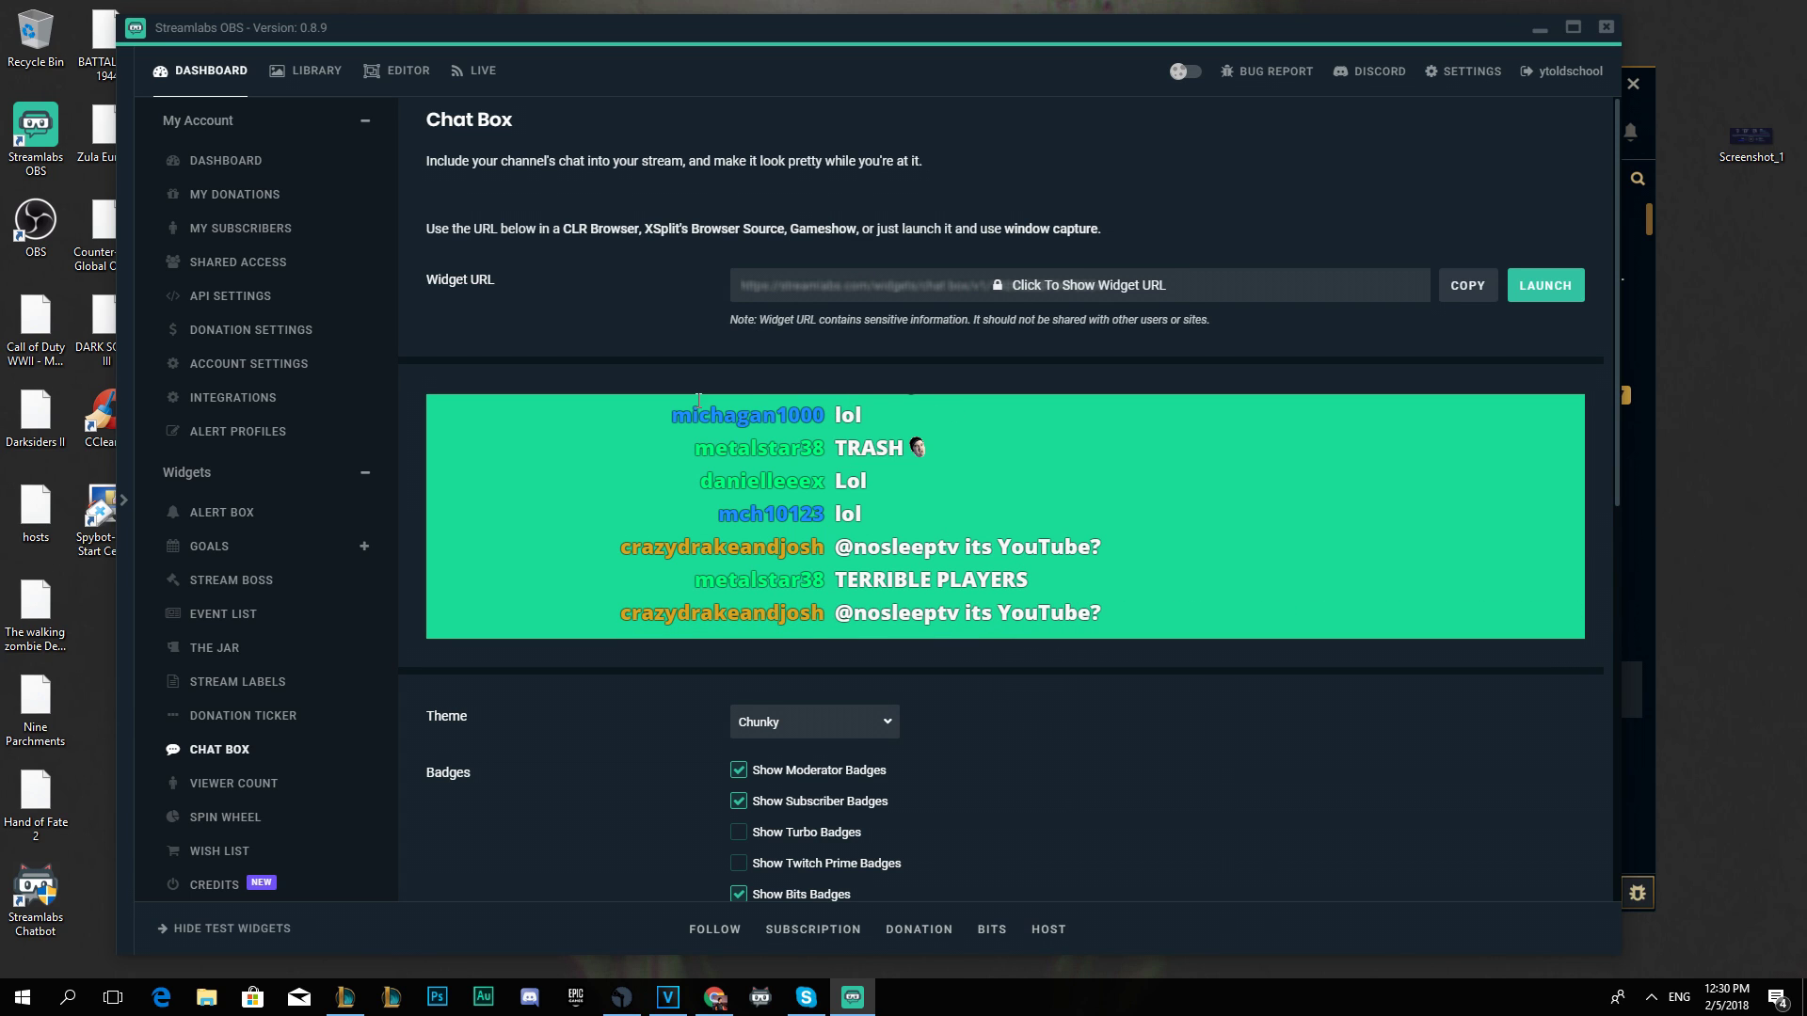
scroll(787, 530, "down", 10)
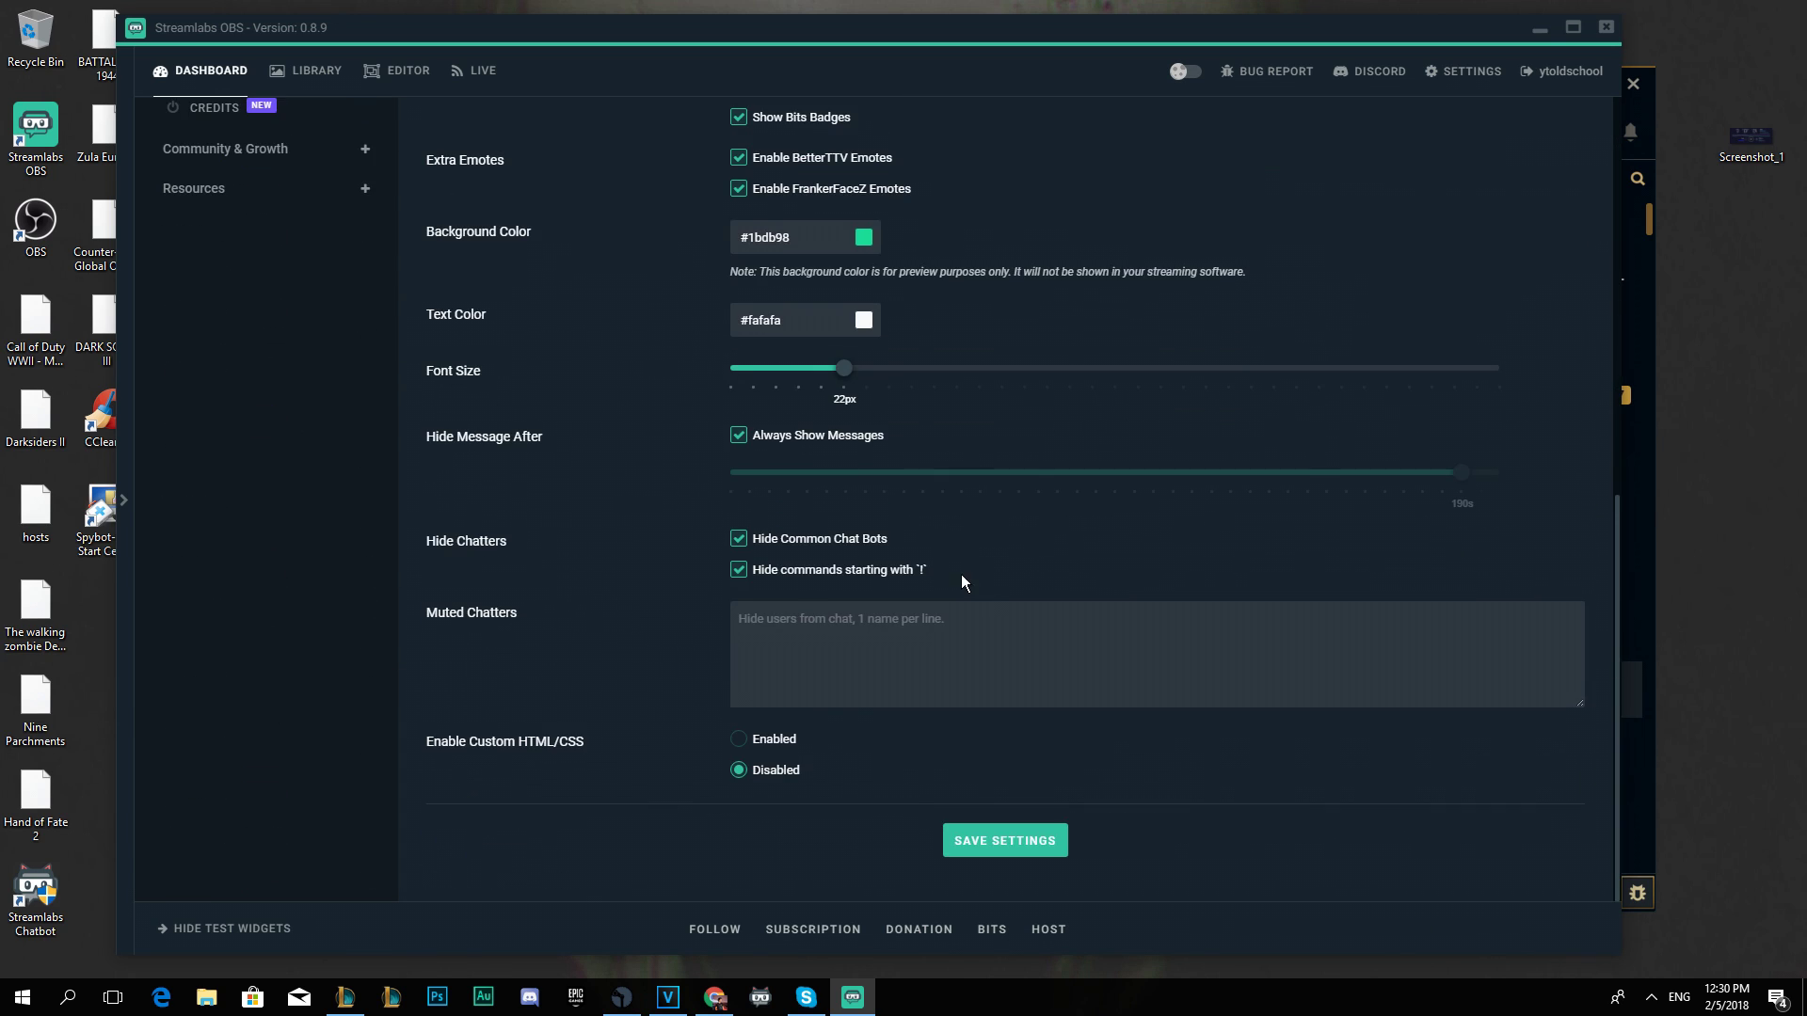
Set the chat box's hide-message delay to 5 s, re-enable Always Show Messages and check the preview.
left_click(739, 435)
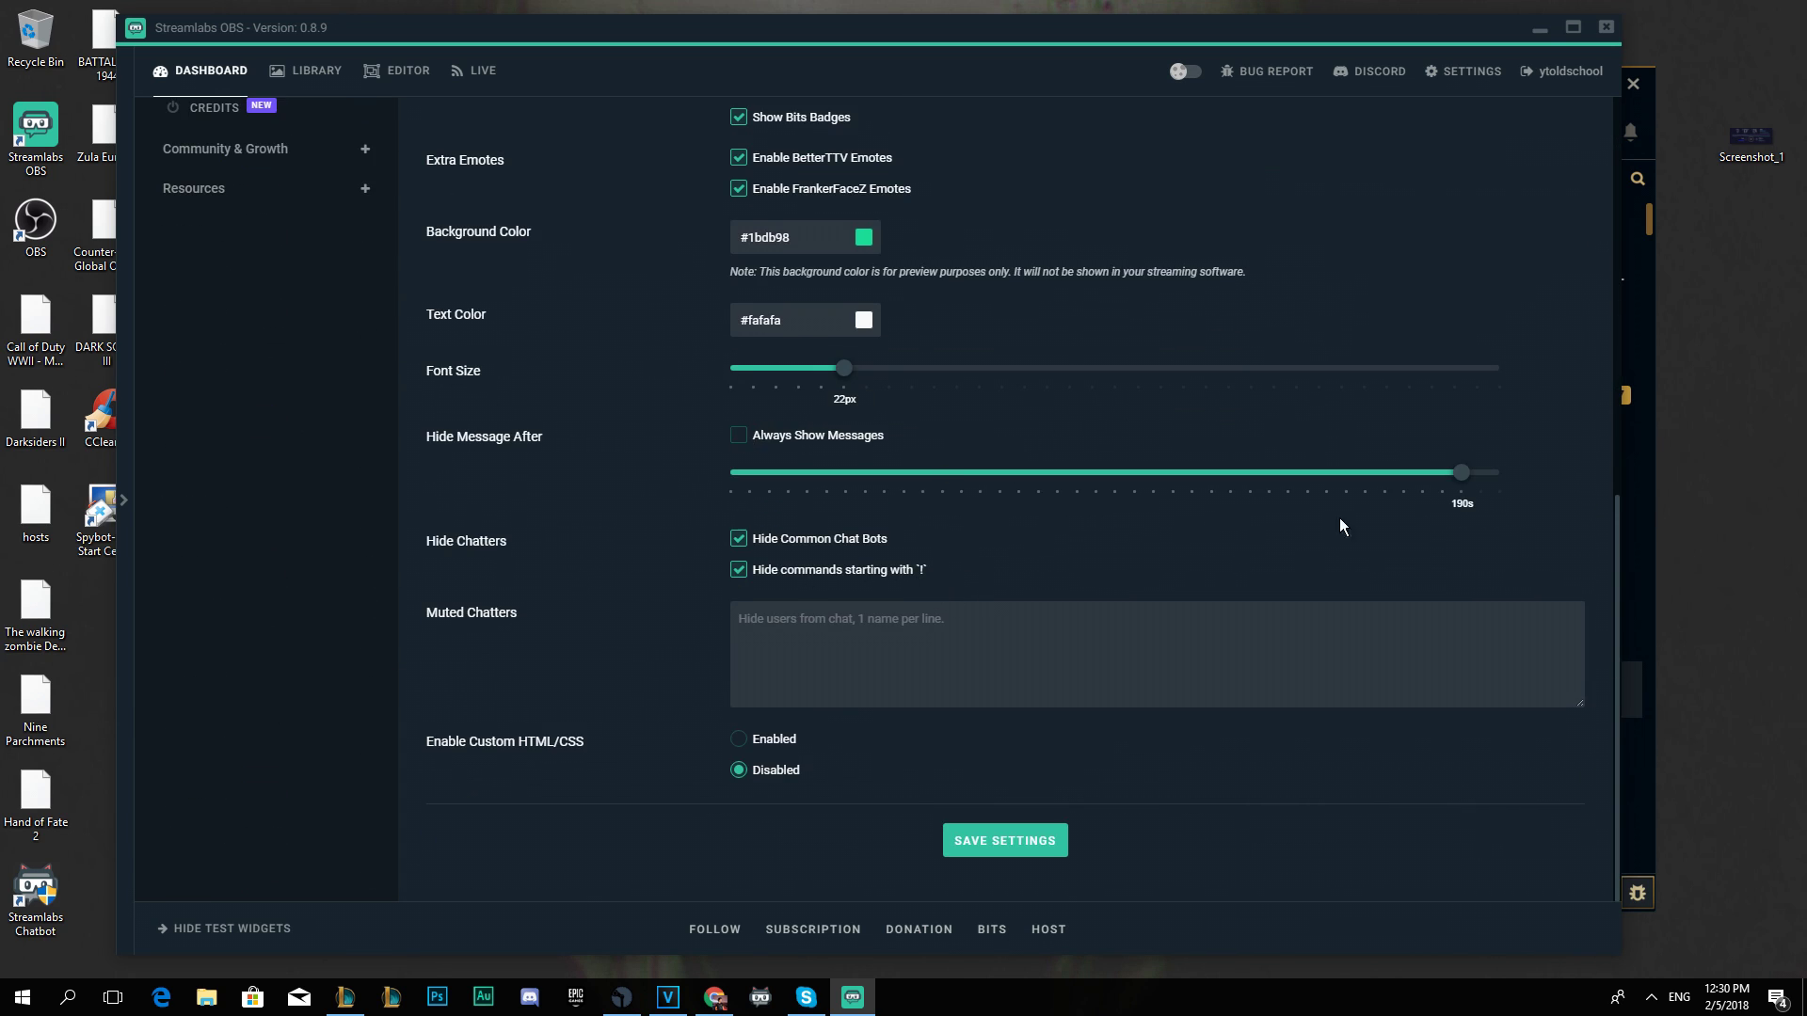
left_click_drag(1461, 472, 750, 478)
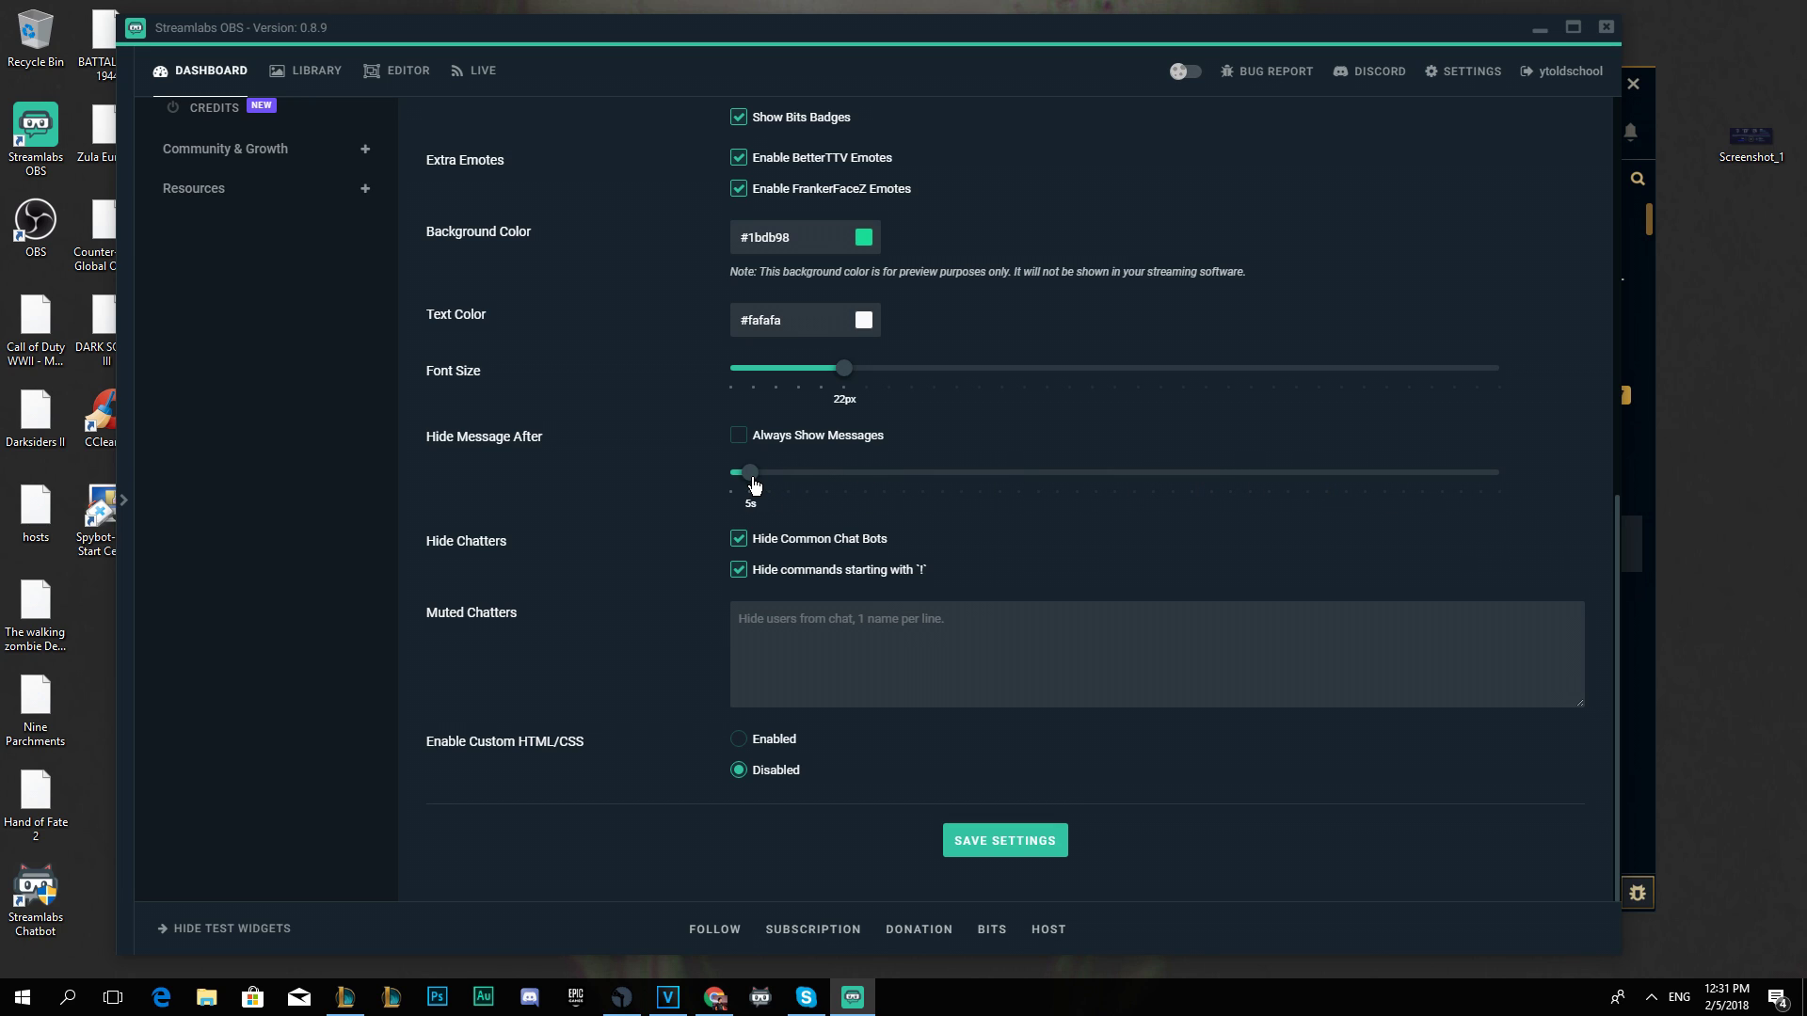
left_click(738, 435)
scroll(746, 577, "up", 8)
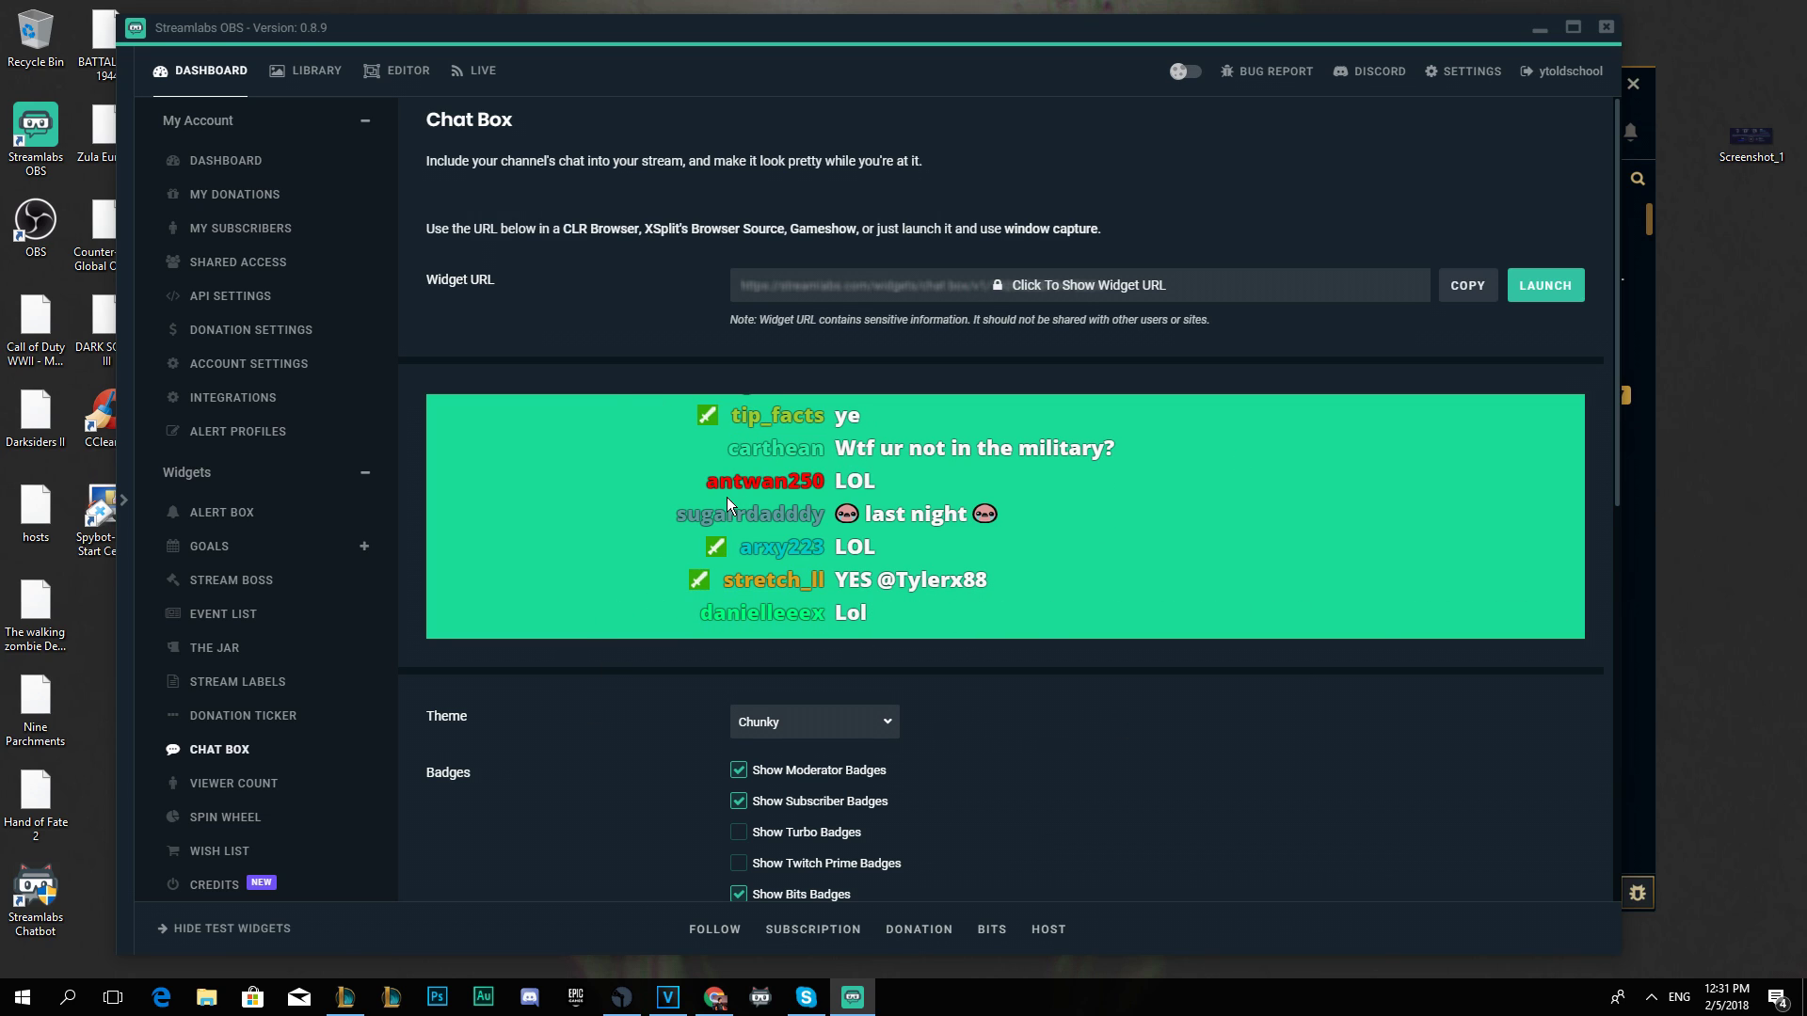
Review the chat box's Hide Chatters and Muted Chatters settings, comparing them with the chatters in the preview.
scroll(767, 565, "down", 8)
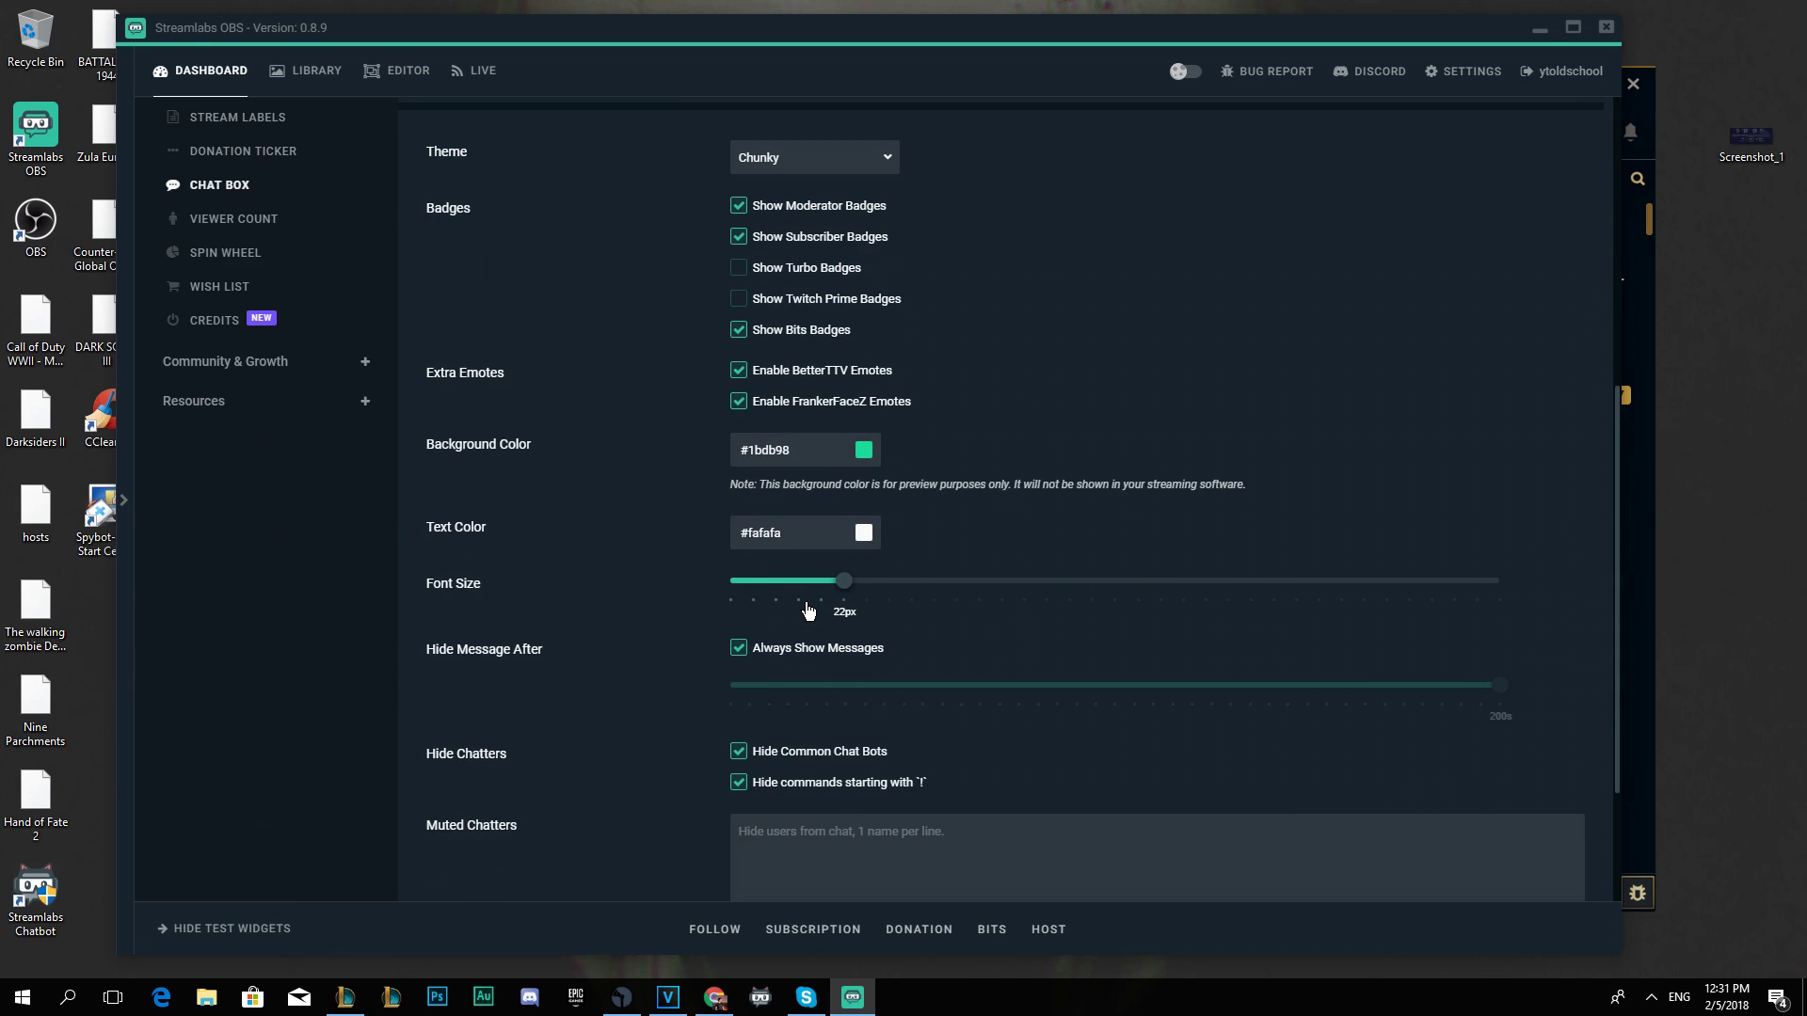
left_click_drag(930, 598, 786, 607)
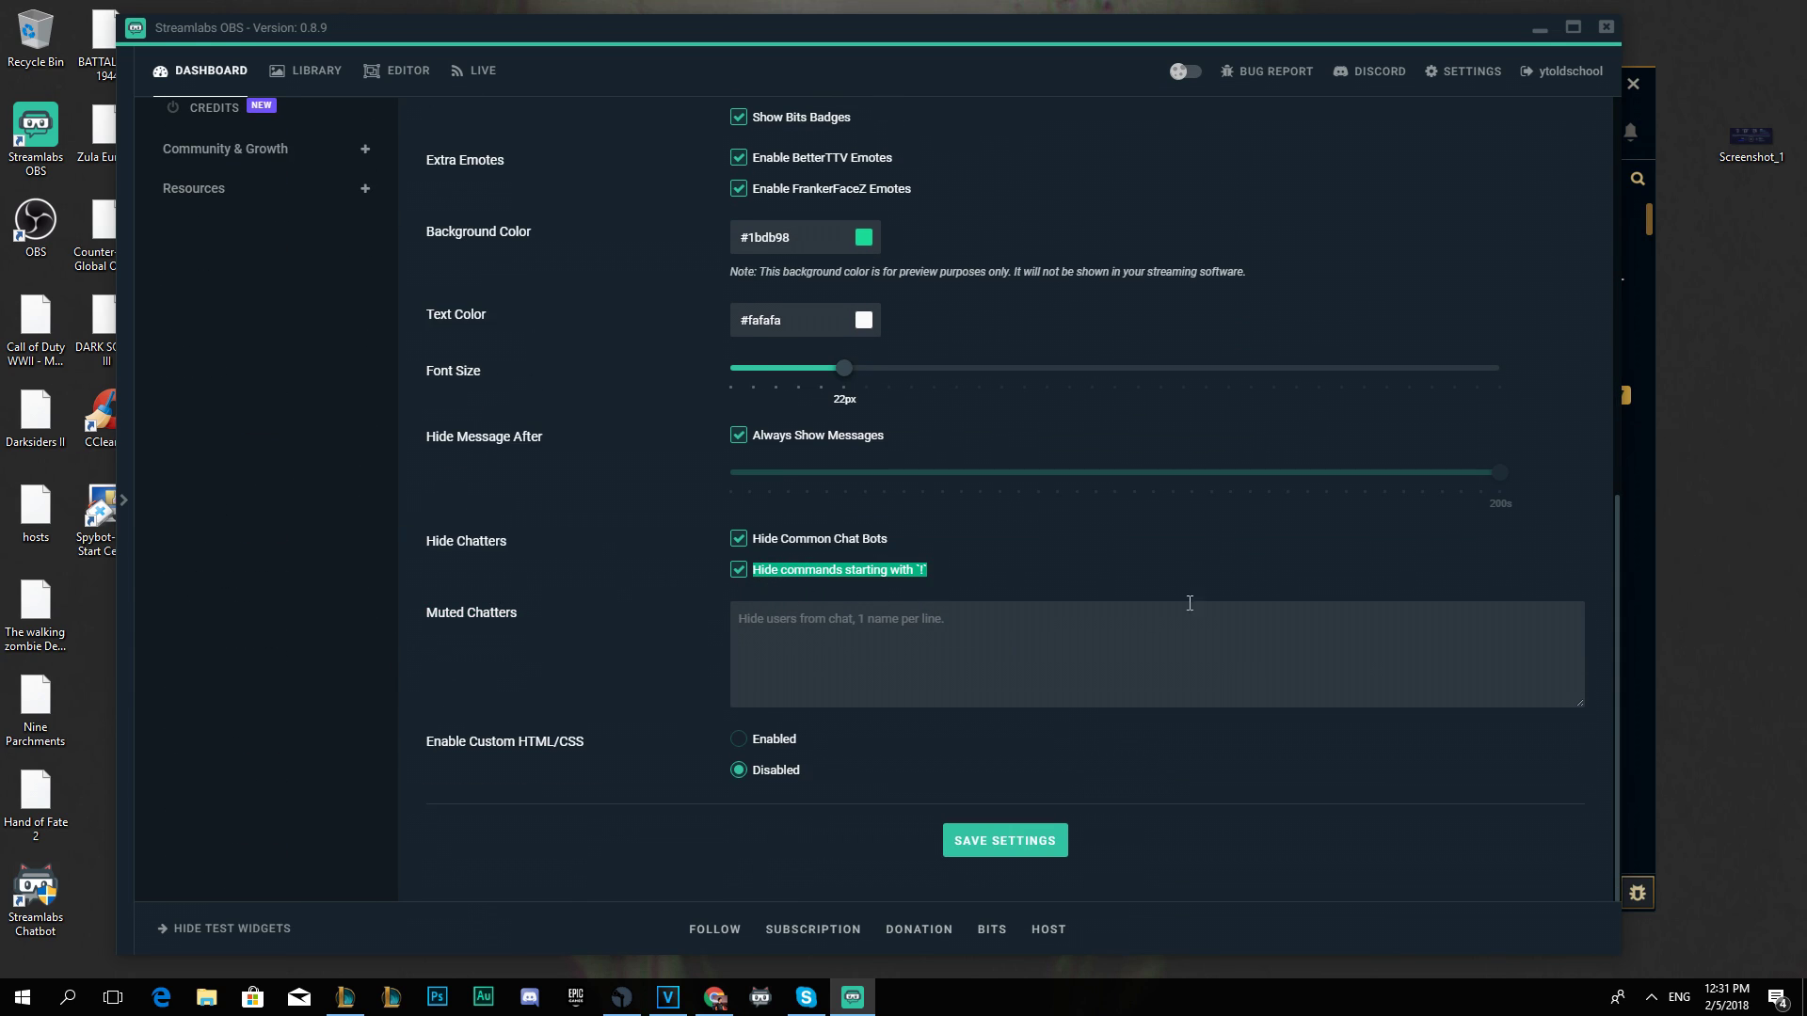
scroll(801, 351, "up", 7)
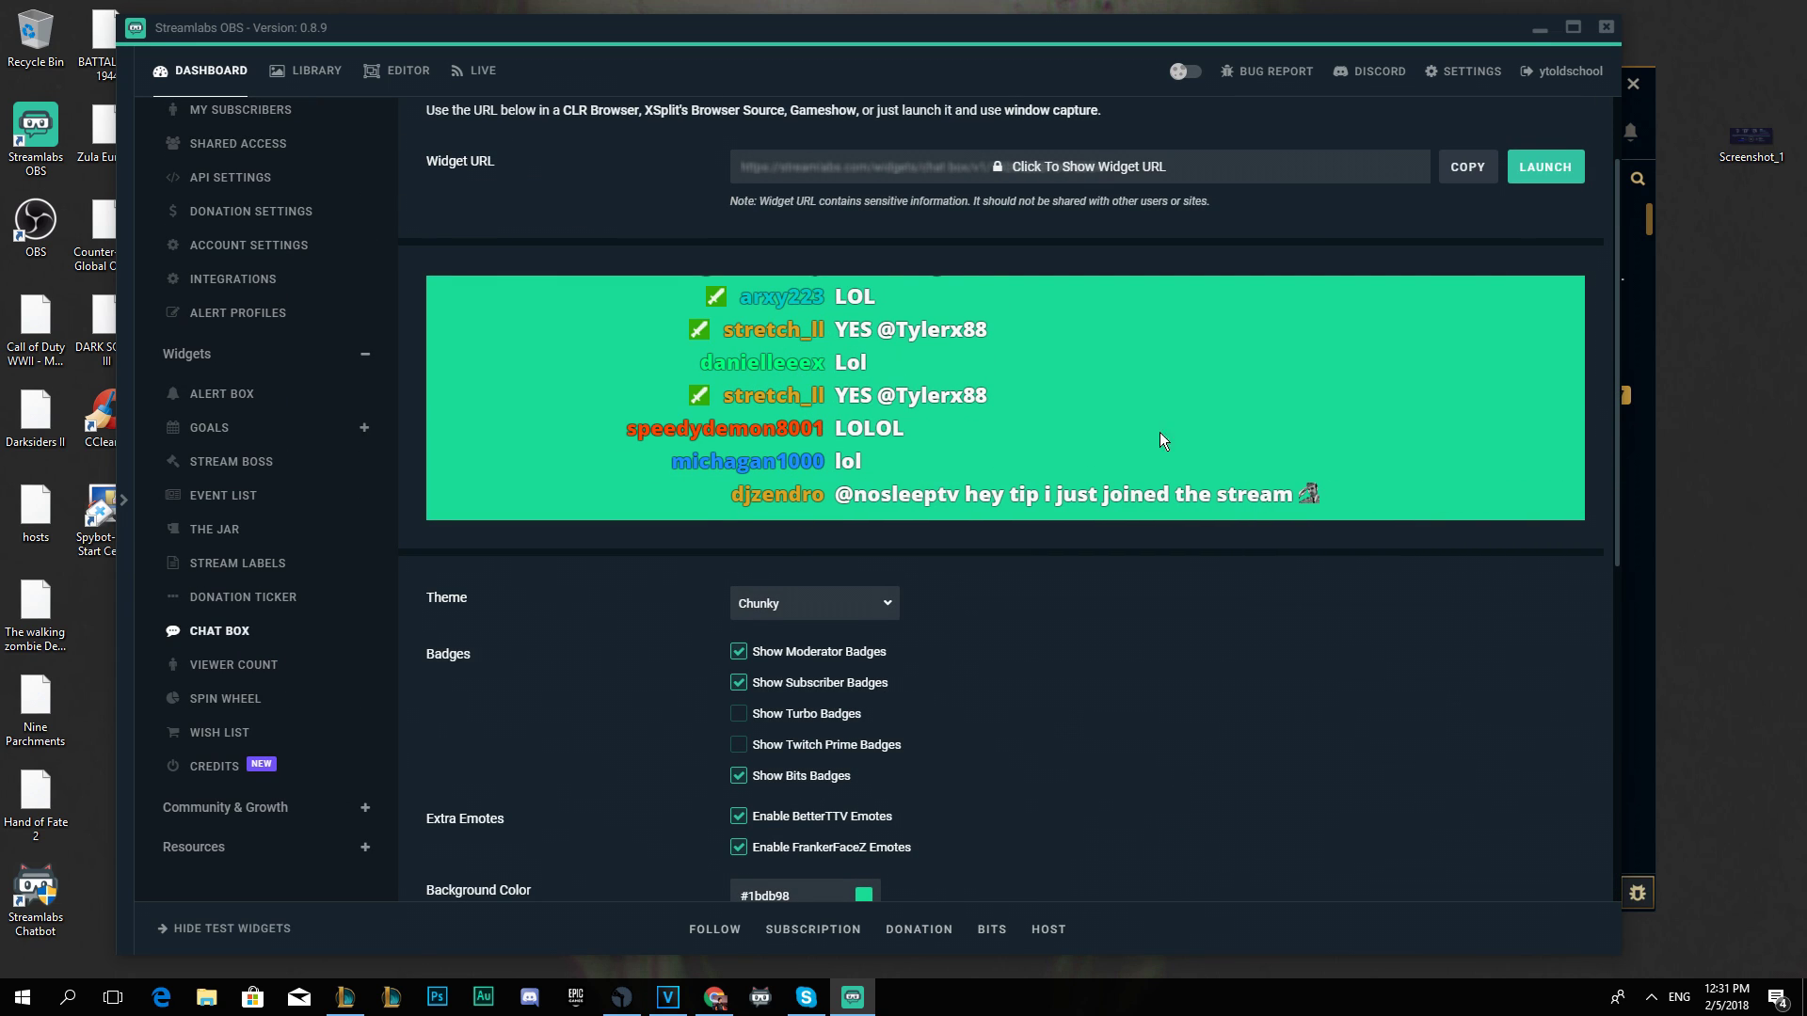
scroll(928, 427, "down", 7)
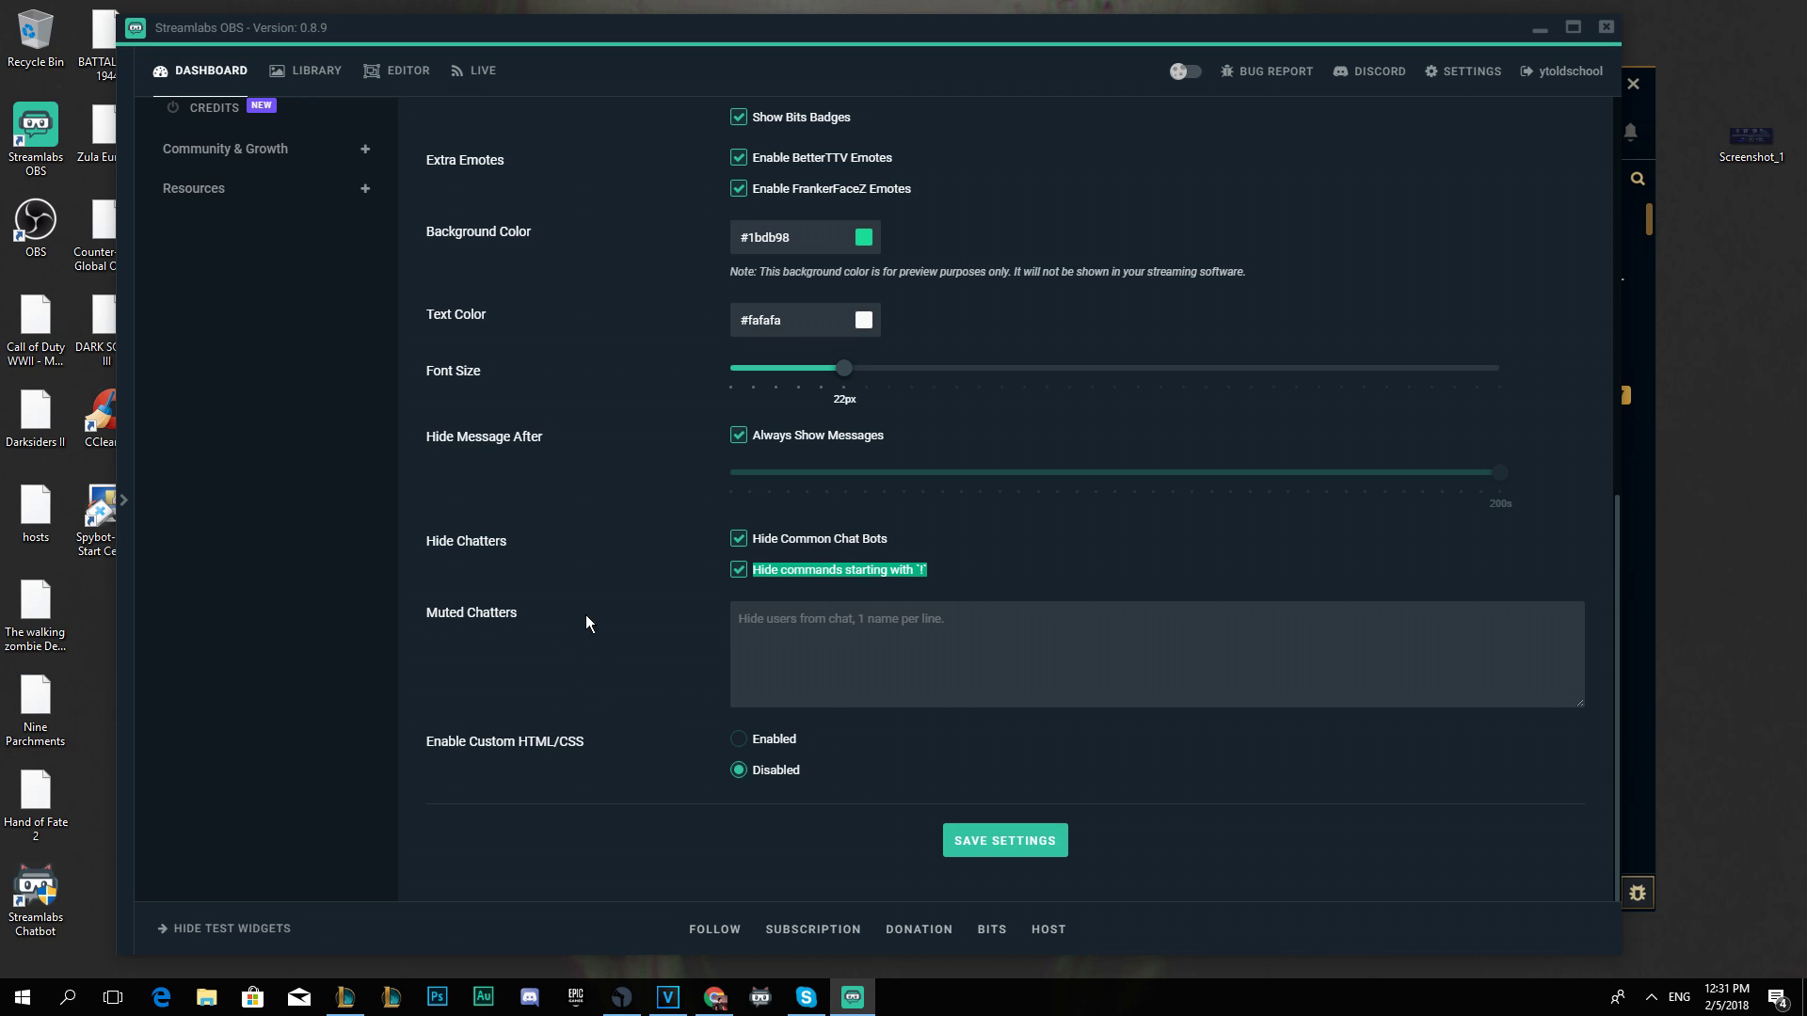
left_click(762, 633)
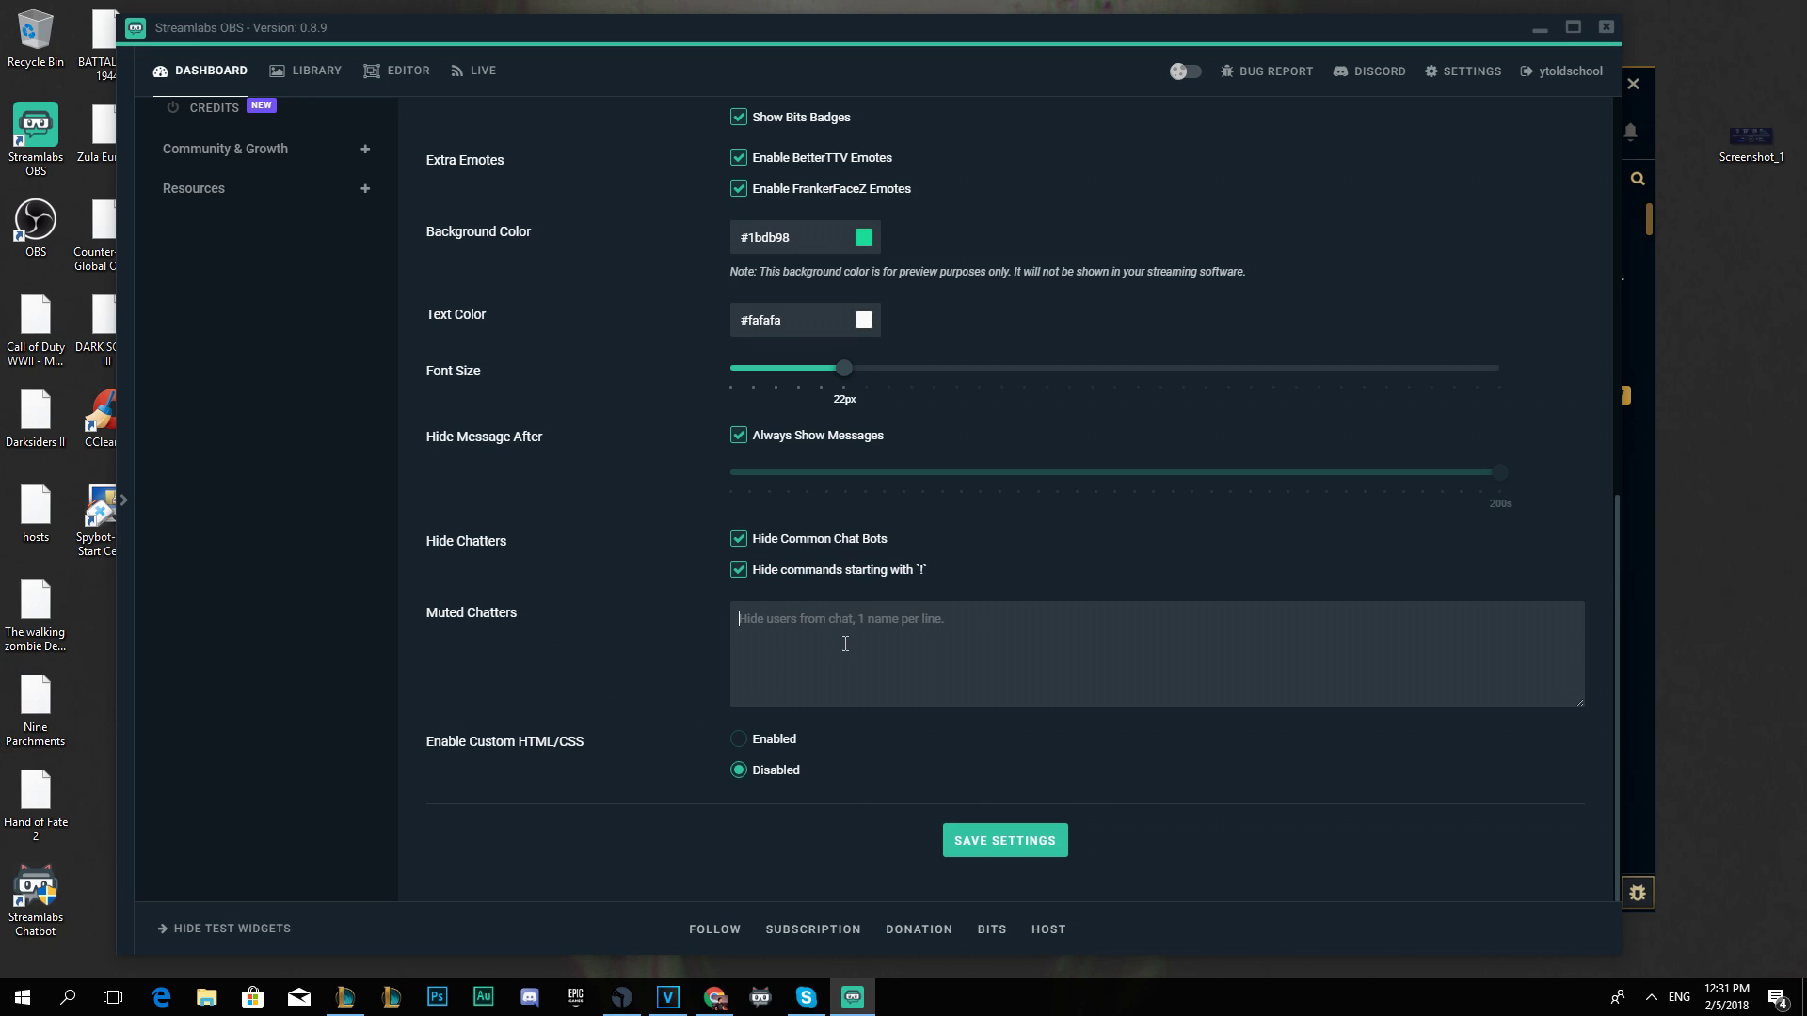
scroll(851, 646, "up", 7)
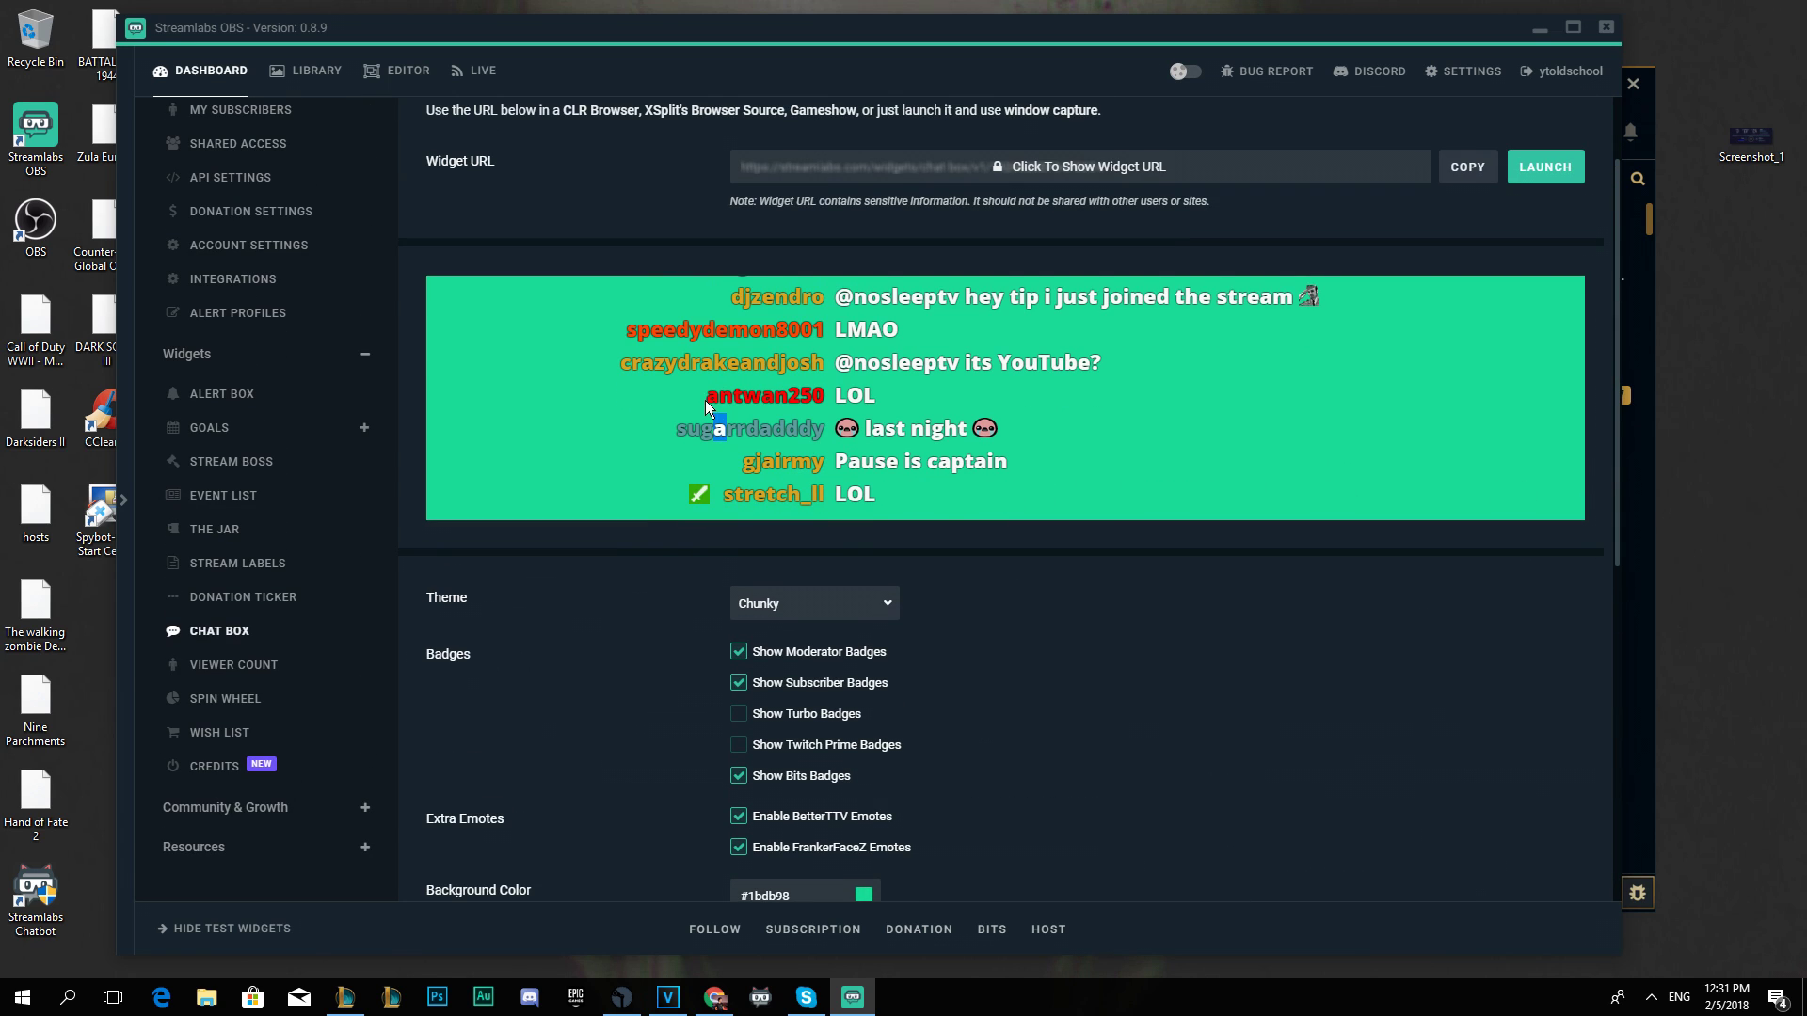
left_click_drag(707, 396, 821, 399)
scroll(915, 727, "down", 7)
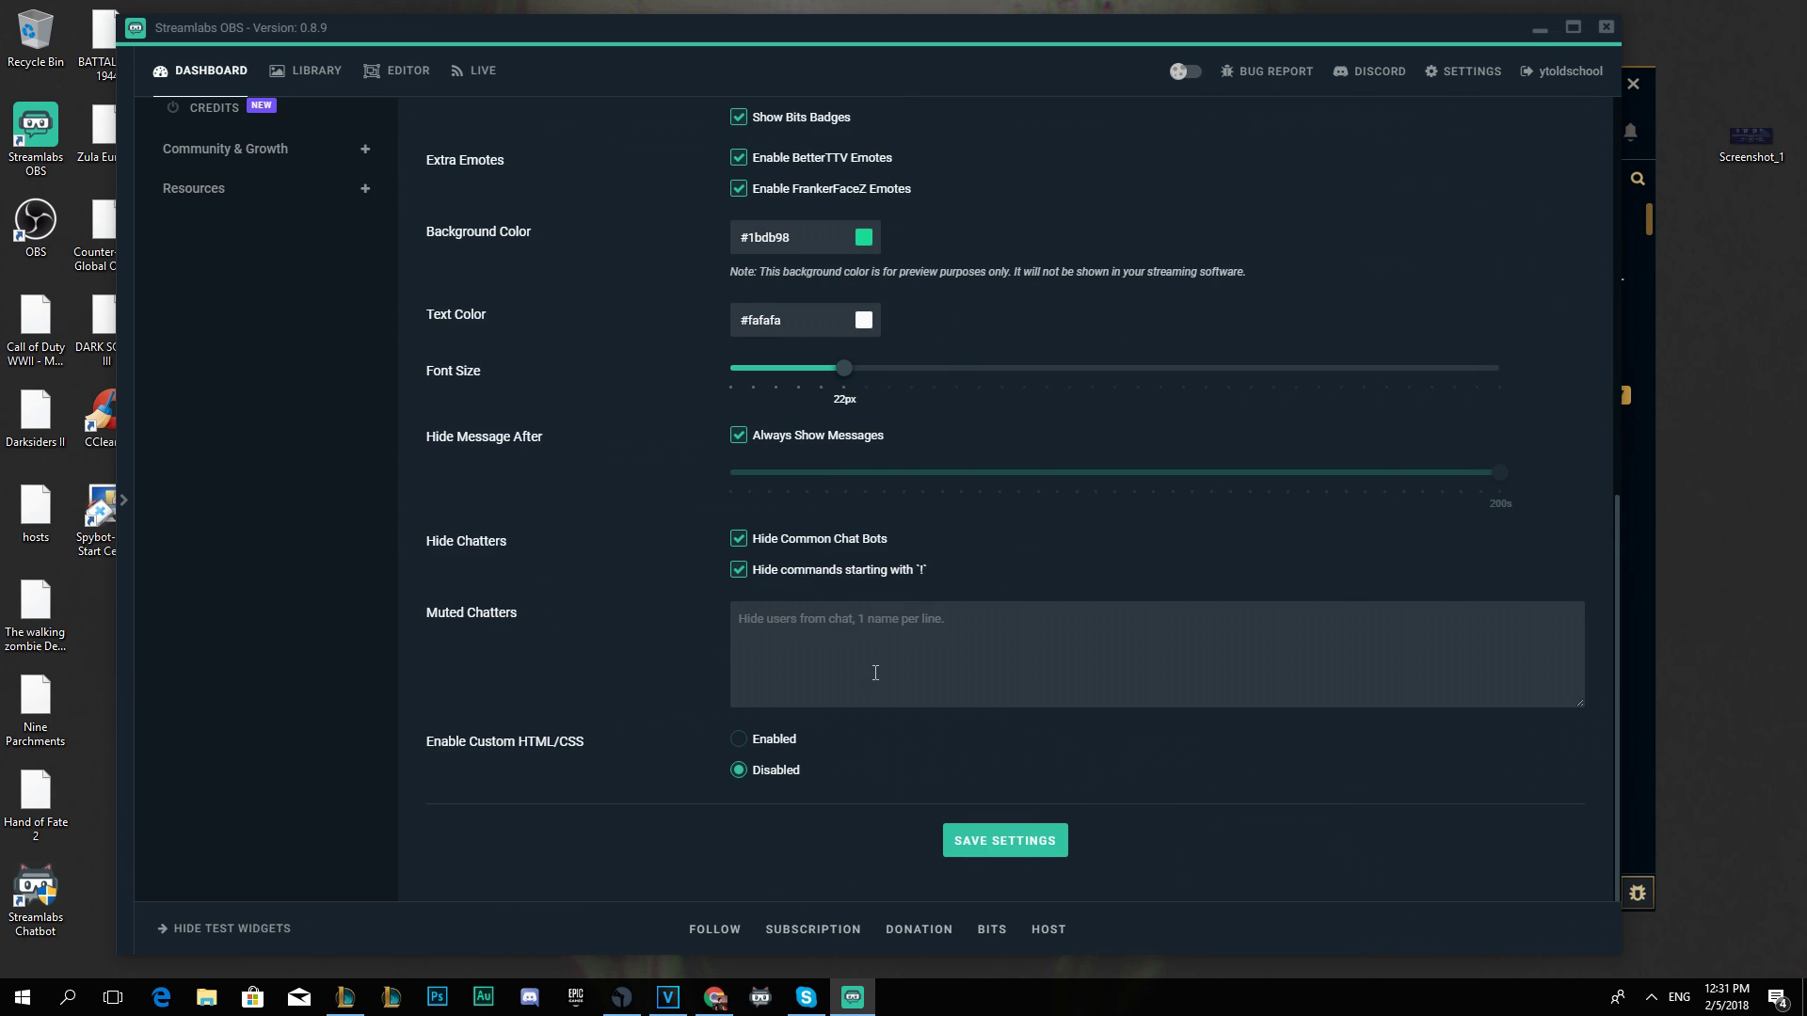
scroll(781, 770, "up", 7)
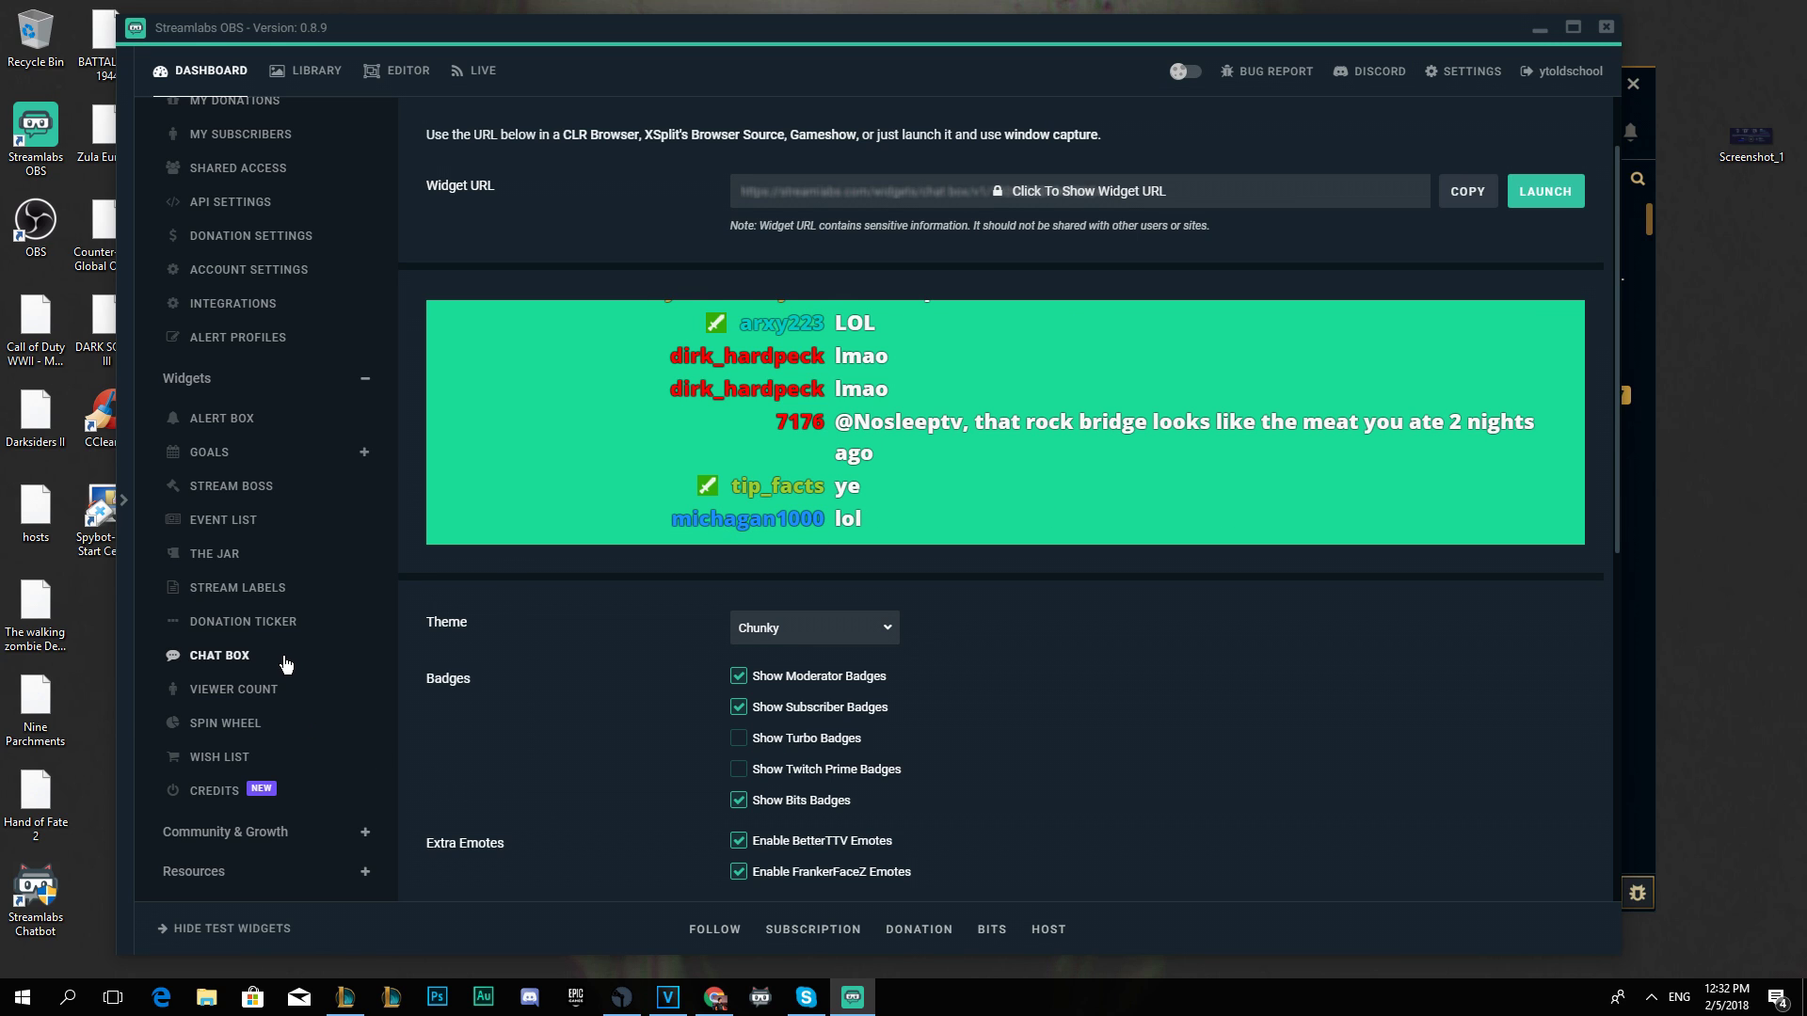
In the Donation Ticker settings, set the maximum donations to 10 and the text scroll speed to 3 s, and check the preview.
left_click(271, 623)
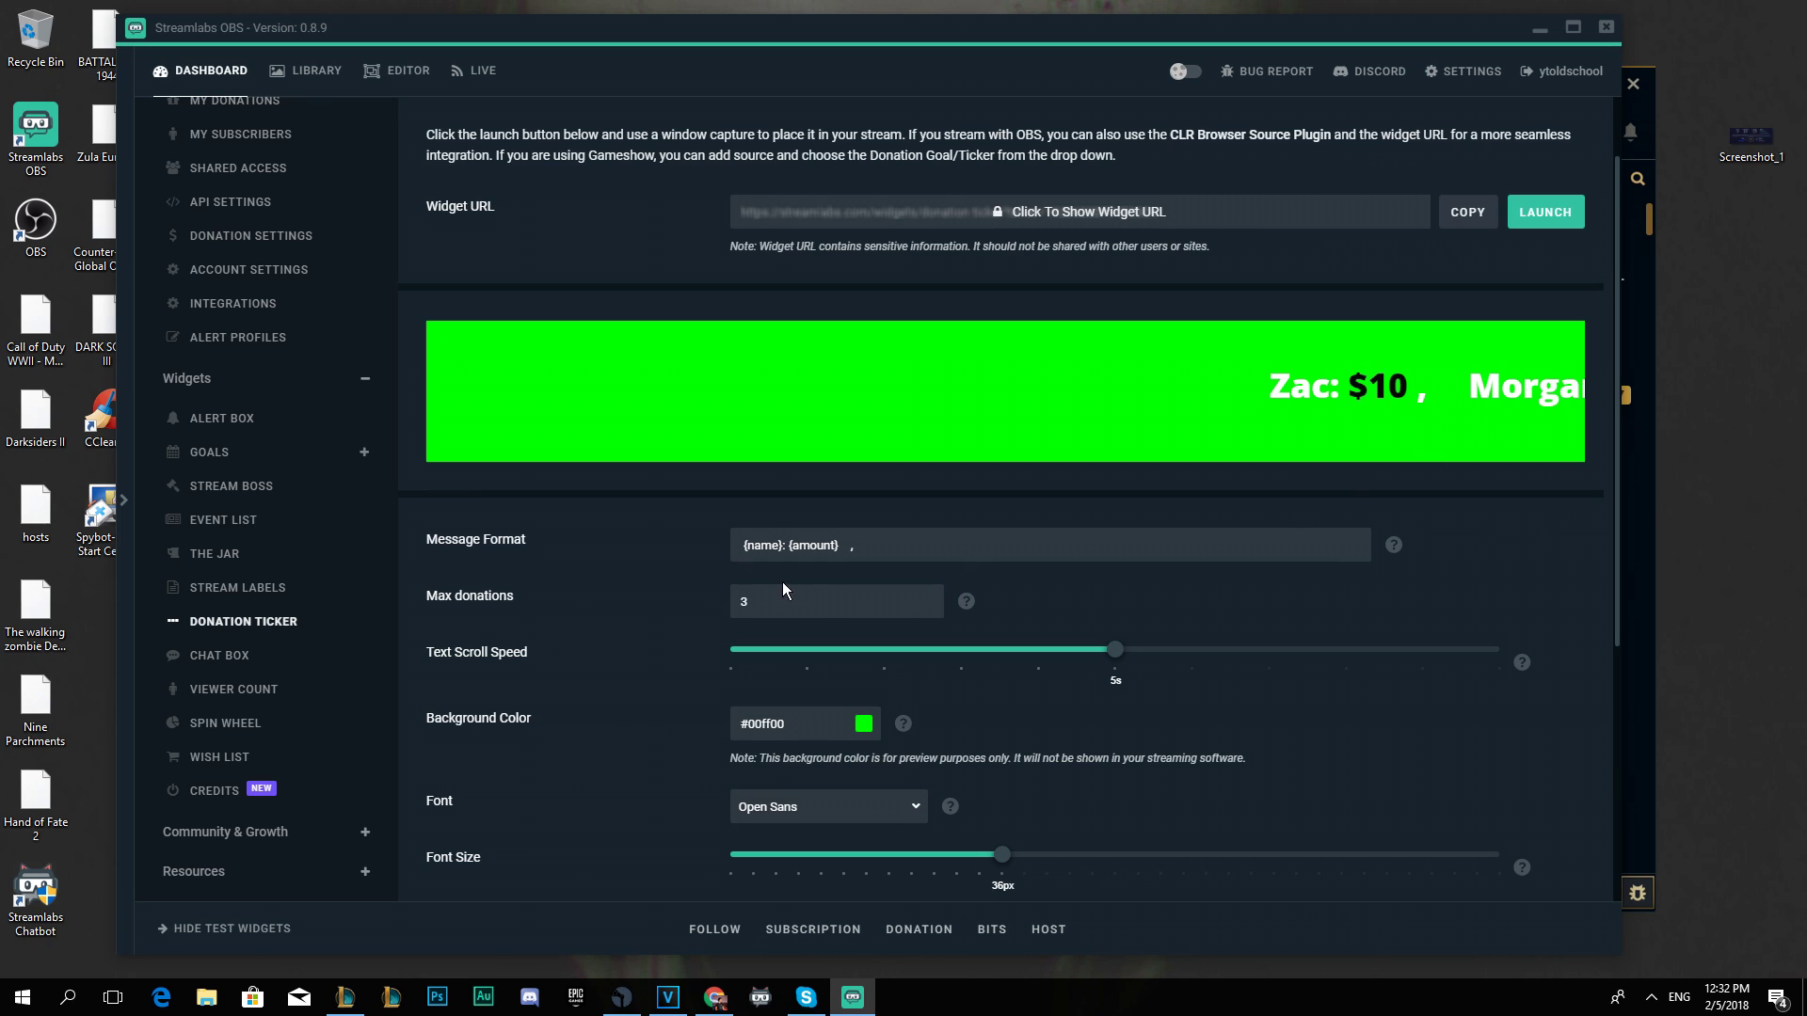
double_click(842, 606)
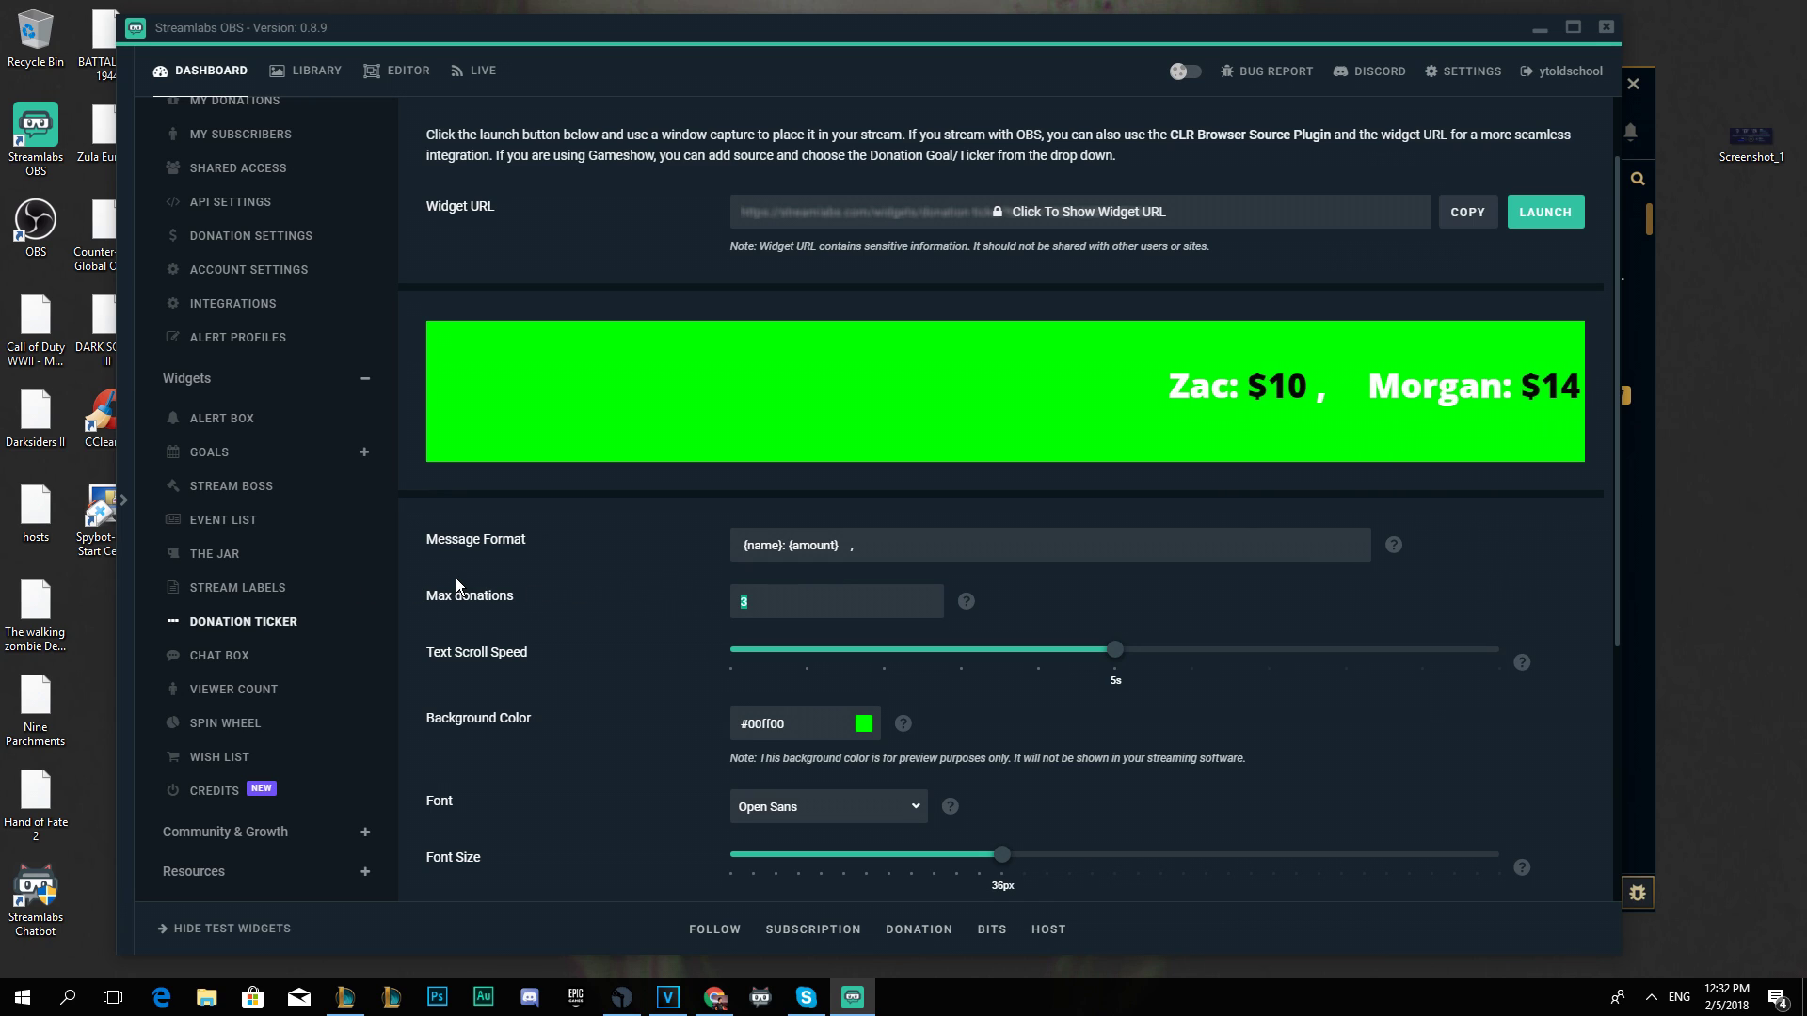
type("10")
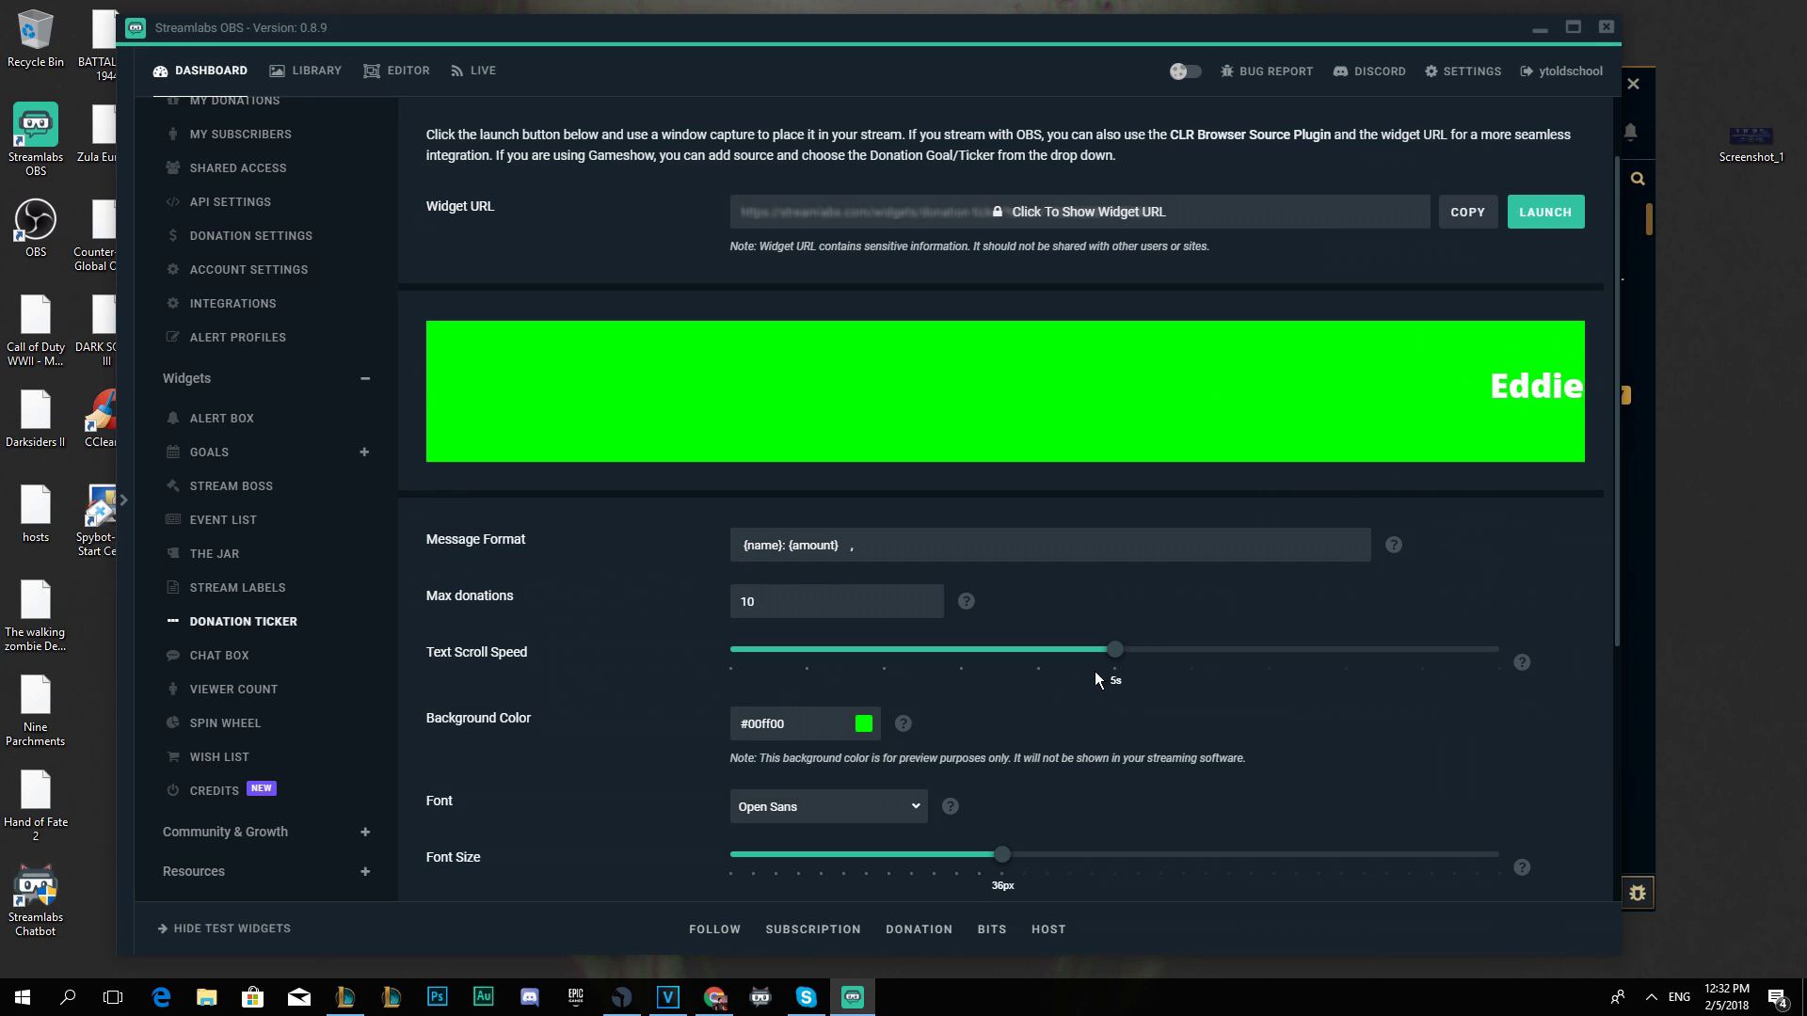
left_click_drag(1126, 657, 961, 649)
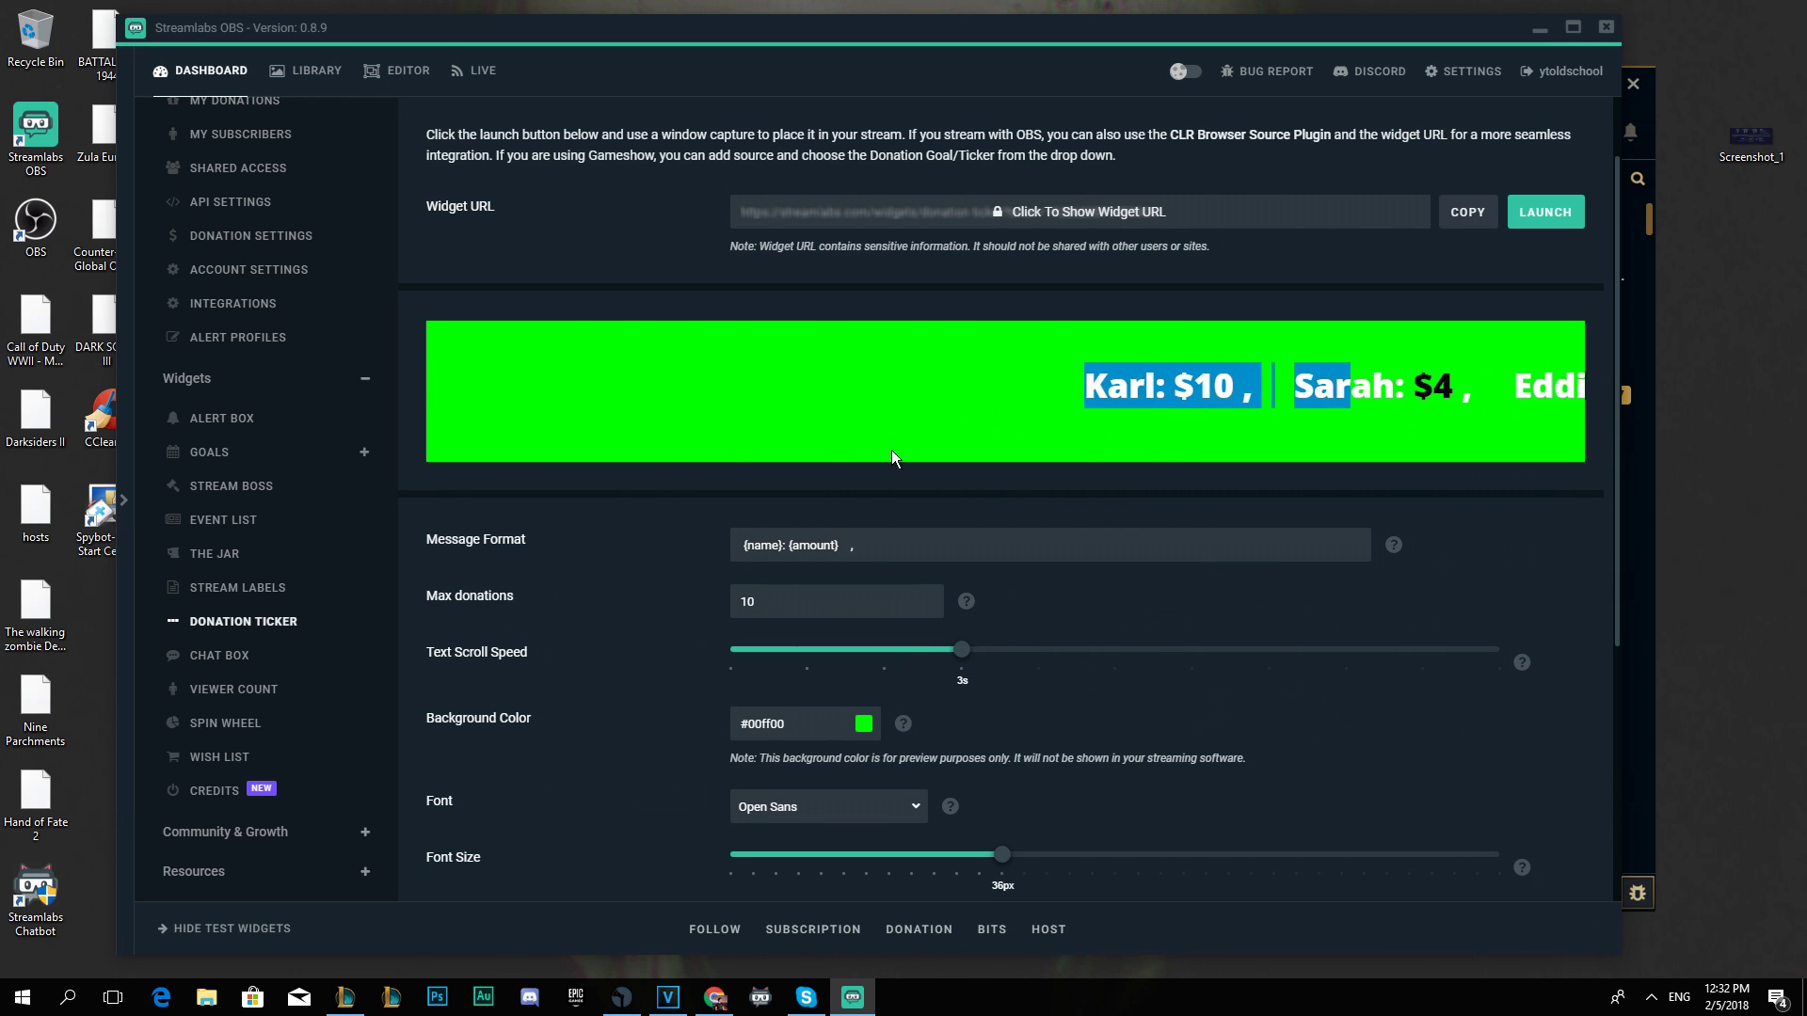
scroll(437, 768, "down", 3)
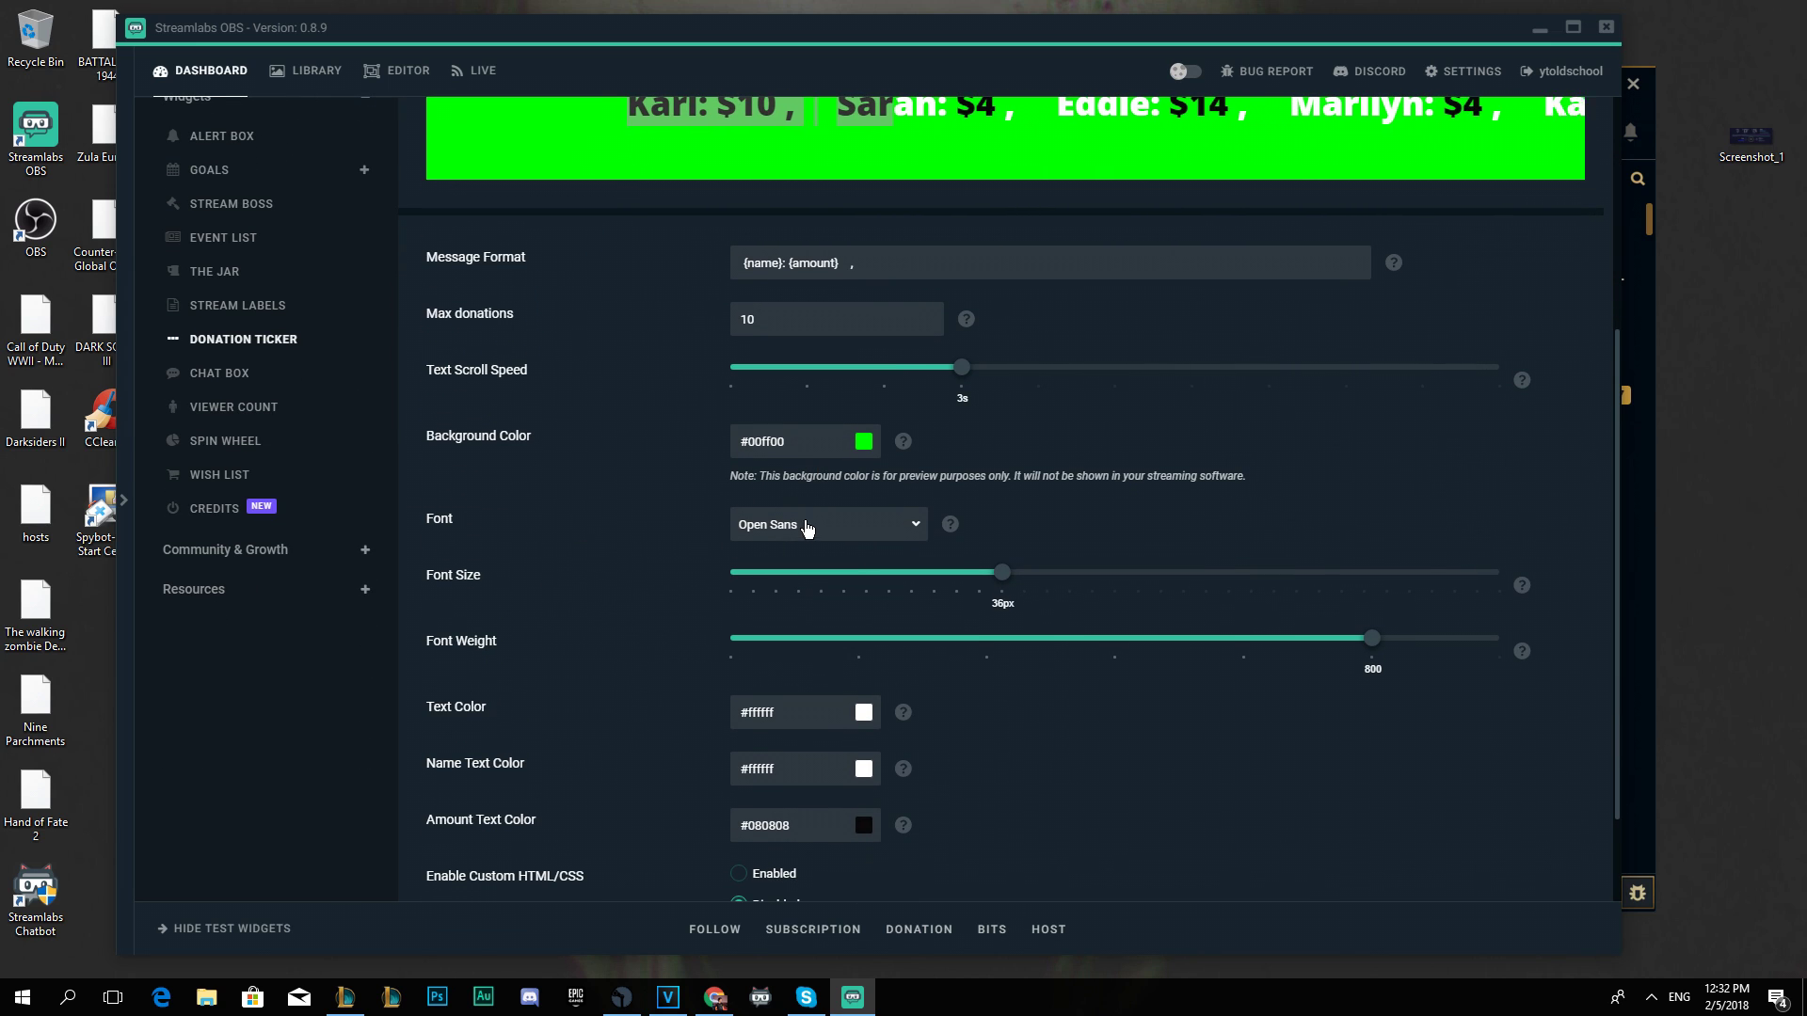
scroll(612, 621, "down", 1)
scroll(1233, 617, "up", 4)
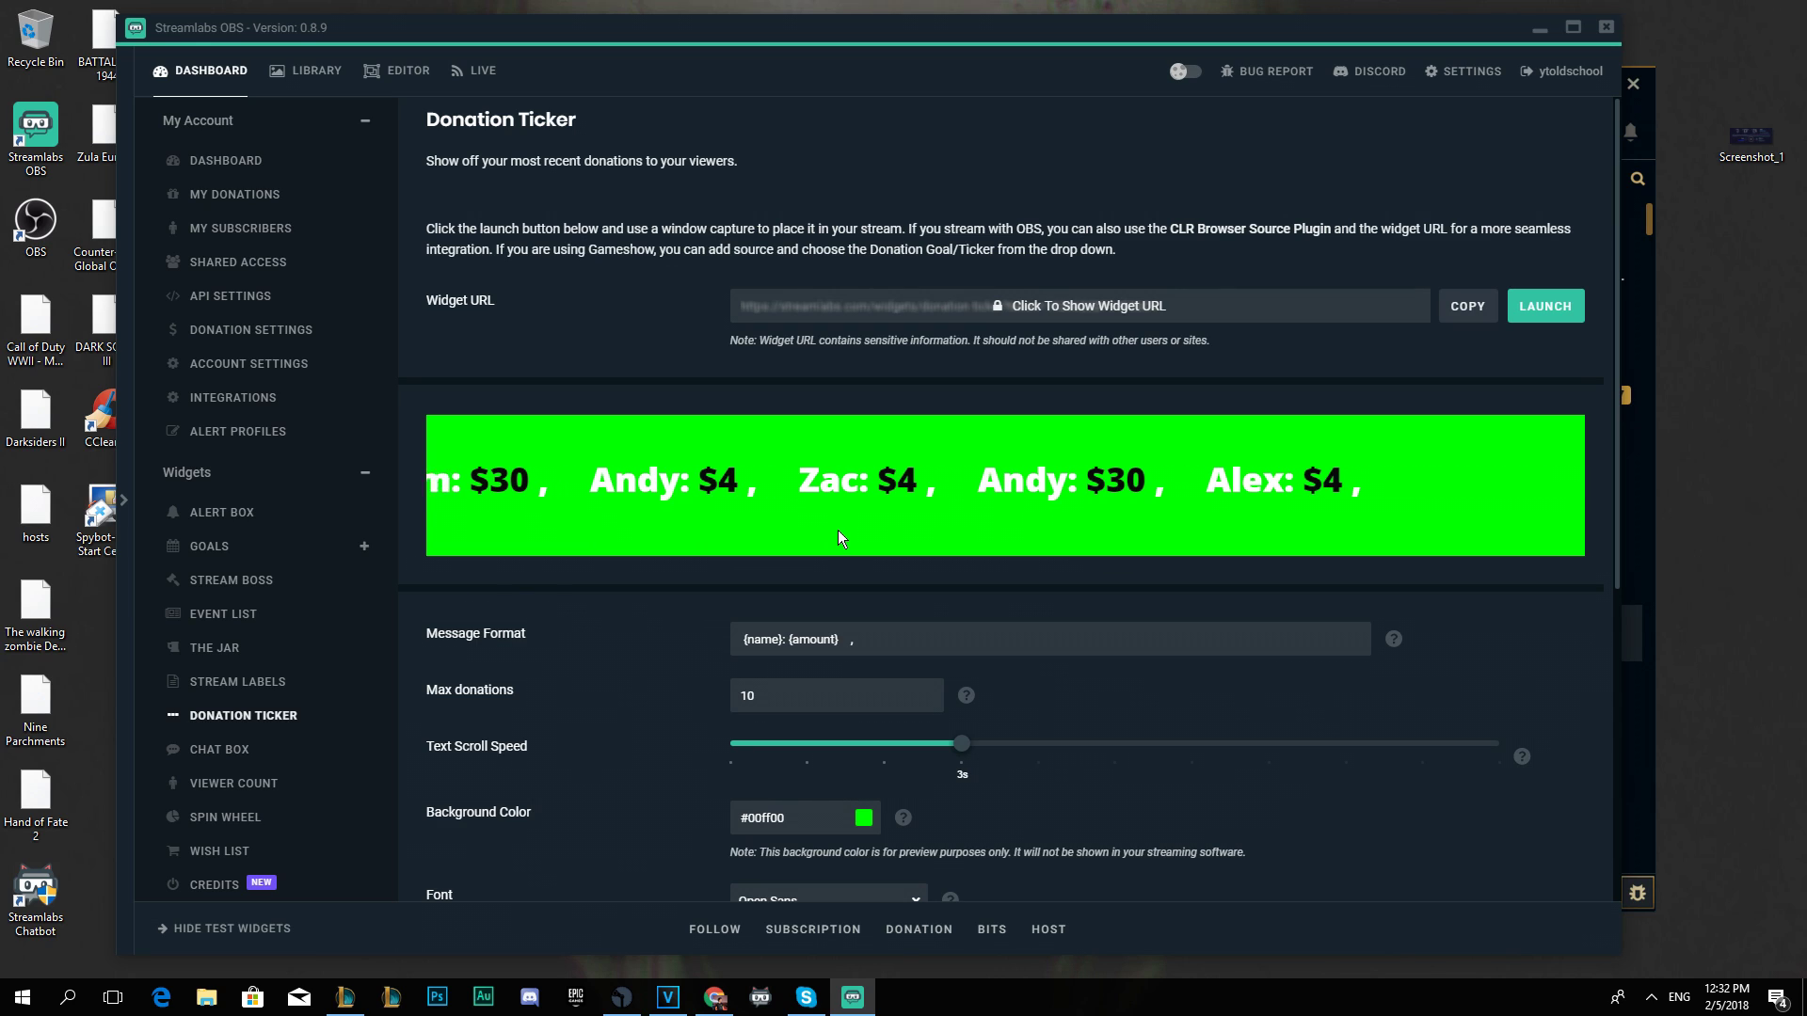
Enable Twitch Viewers in the Viewer Count widget and review its remaining settings.
left_click(175, 781)
scroll(174, 772, "down", 1)
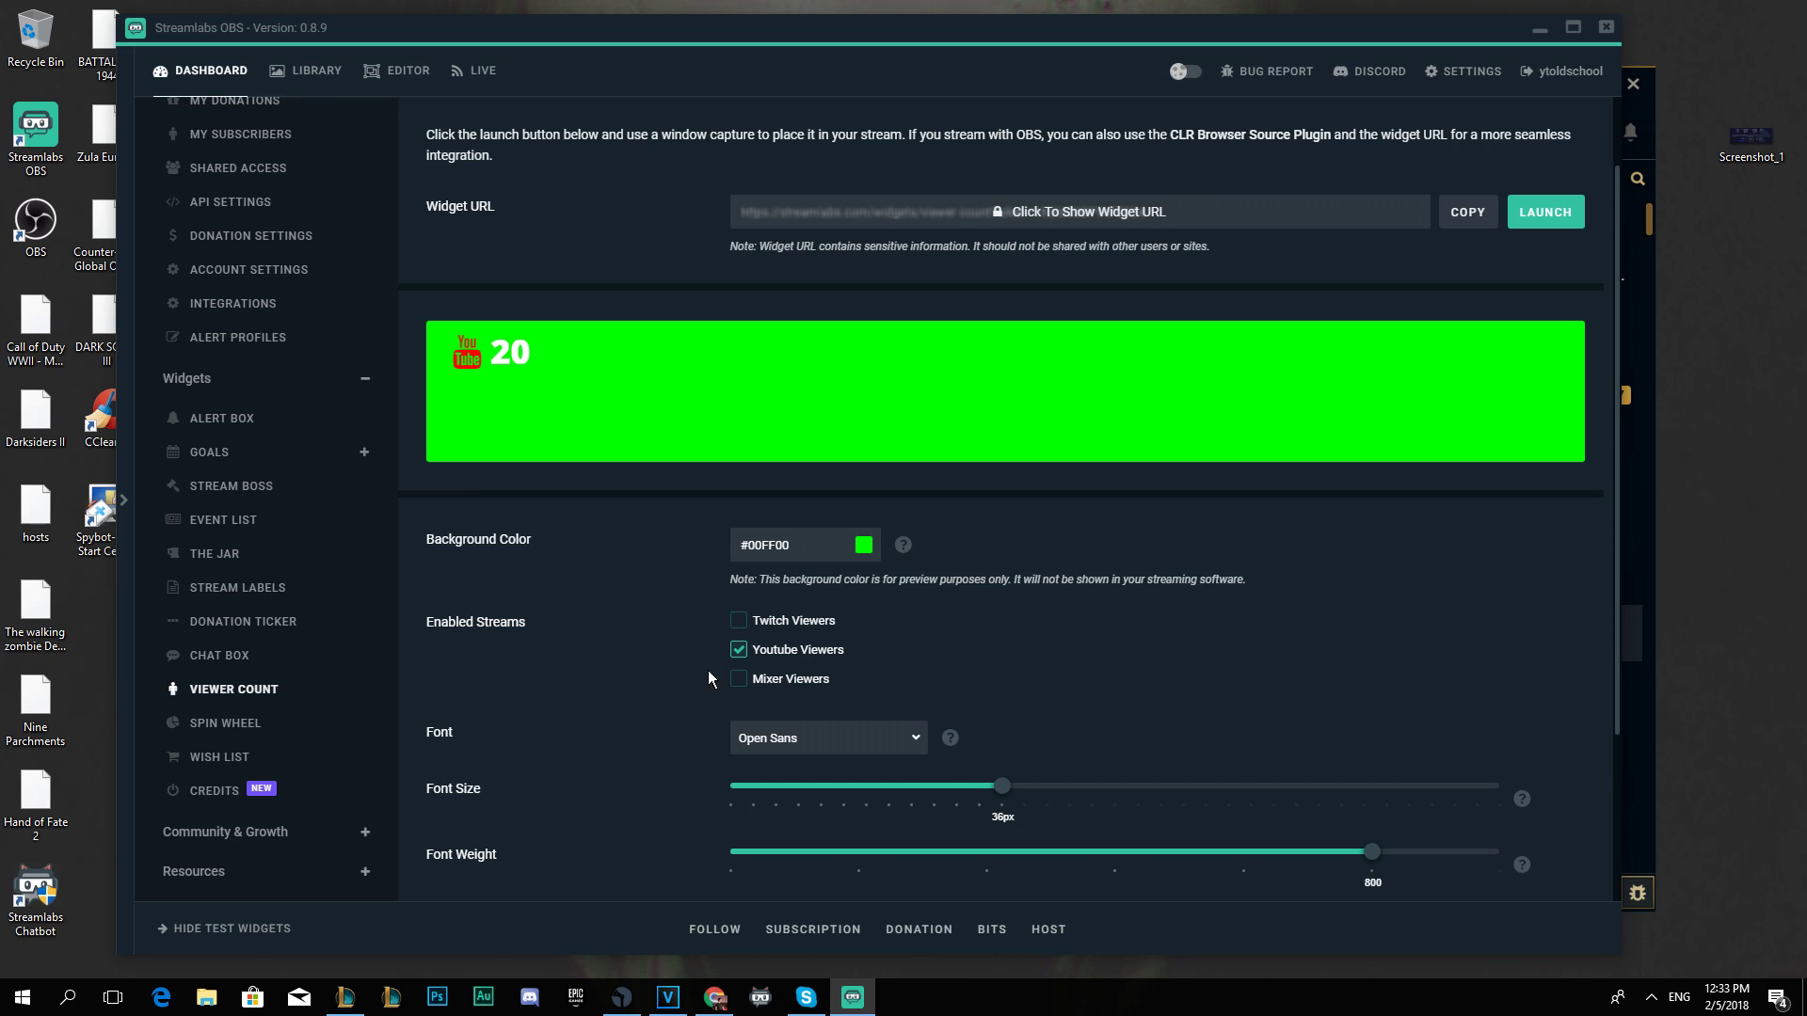
left_click(738, 621)
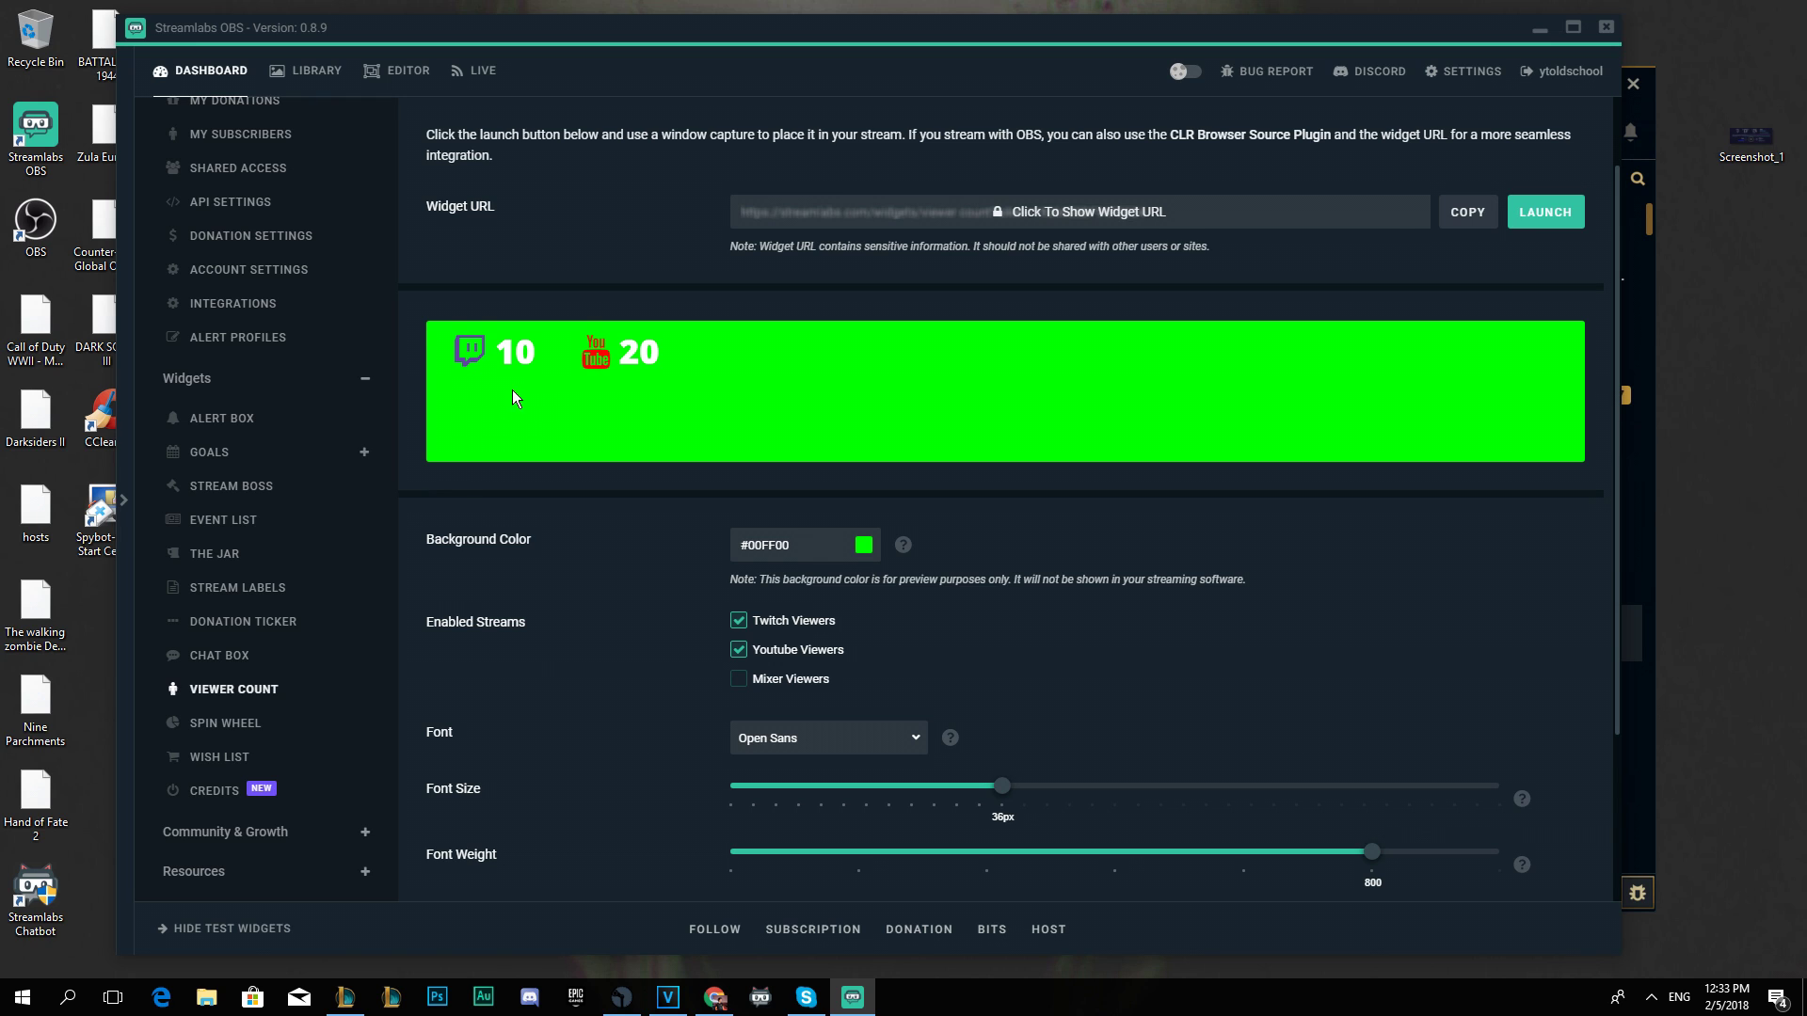
scroll(510, 388, "down", 3)
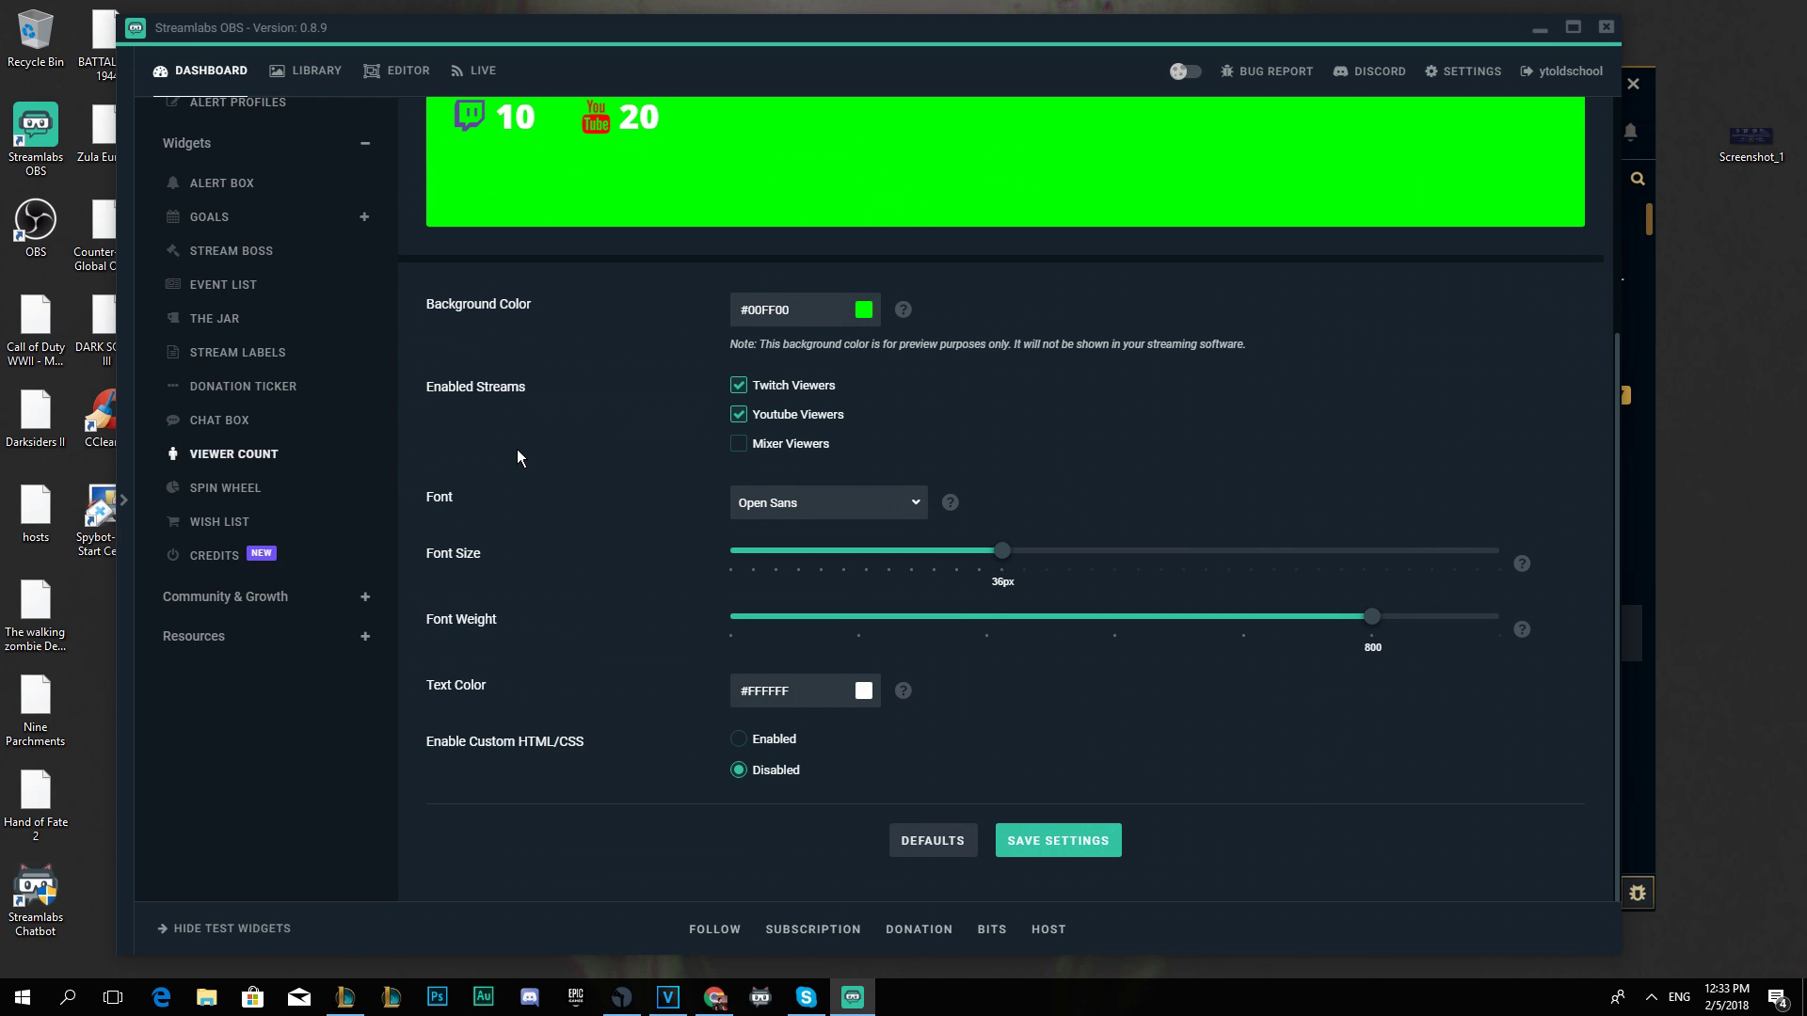
scroll(517, 449, "up", 3)
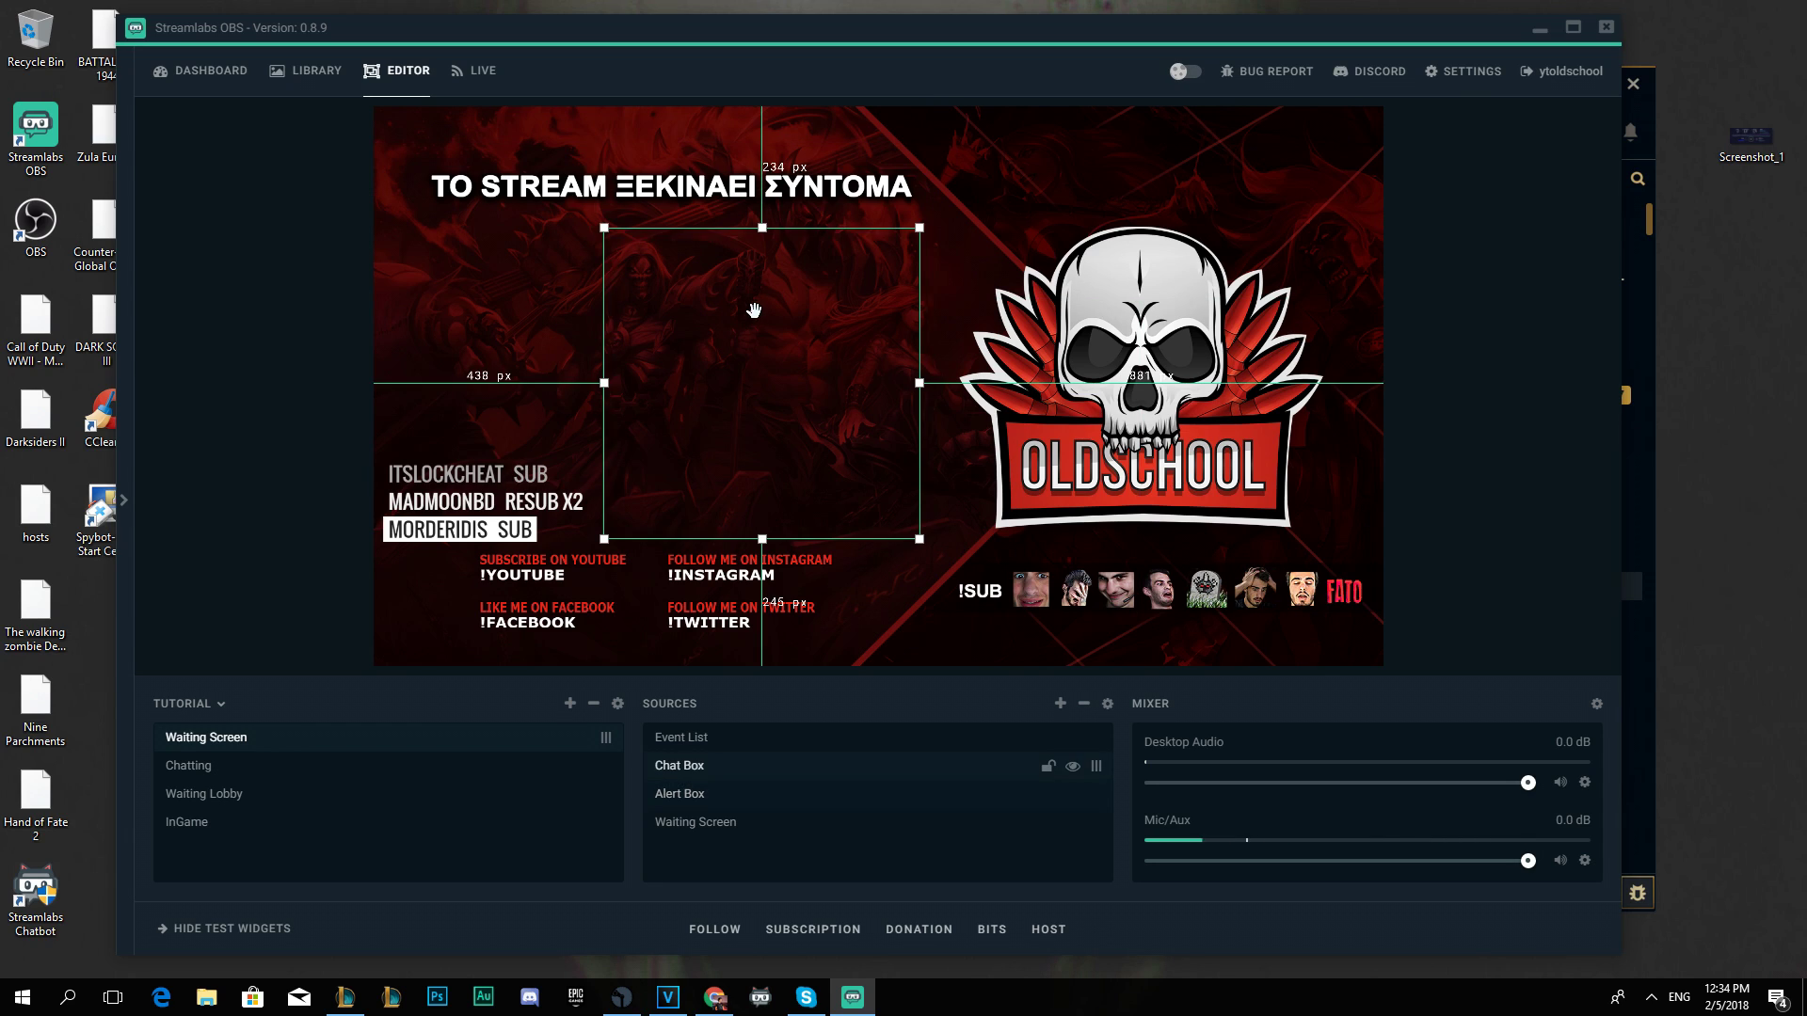
Deselect the Chat Box source in the editor's Waiting Screen scene.
left_click(318, 337)
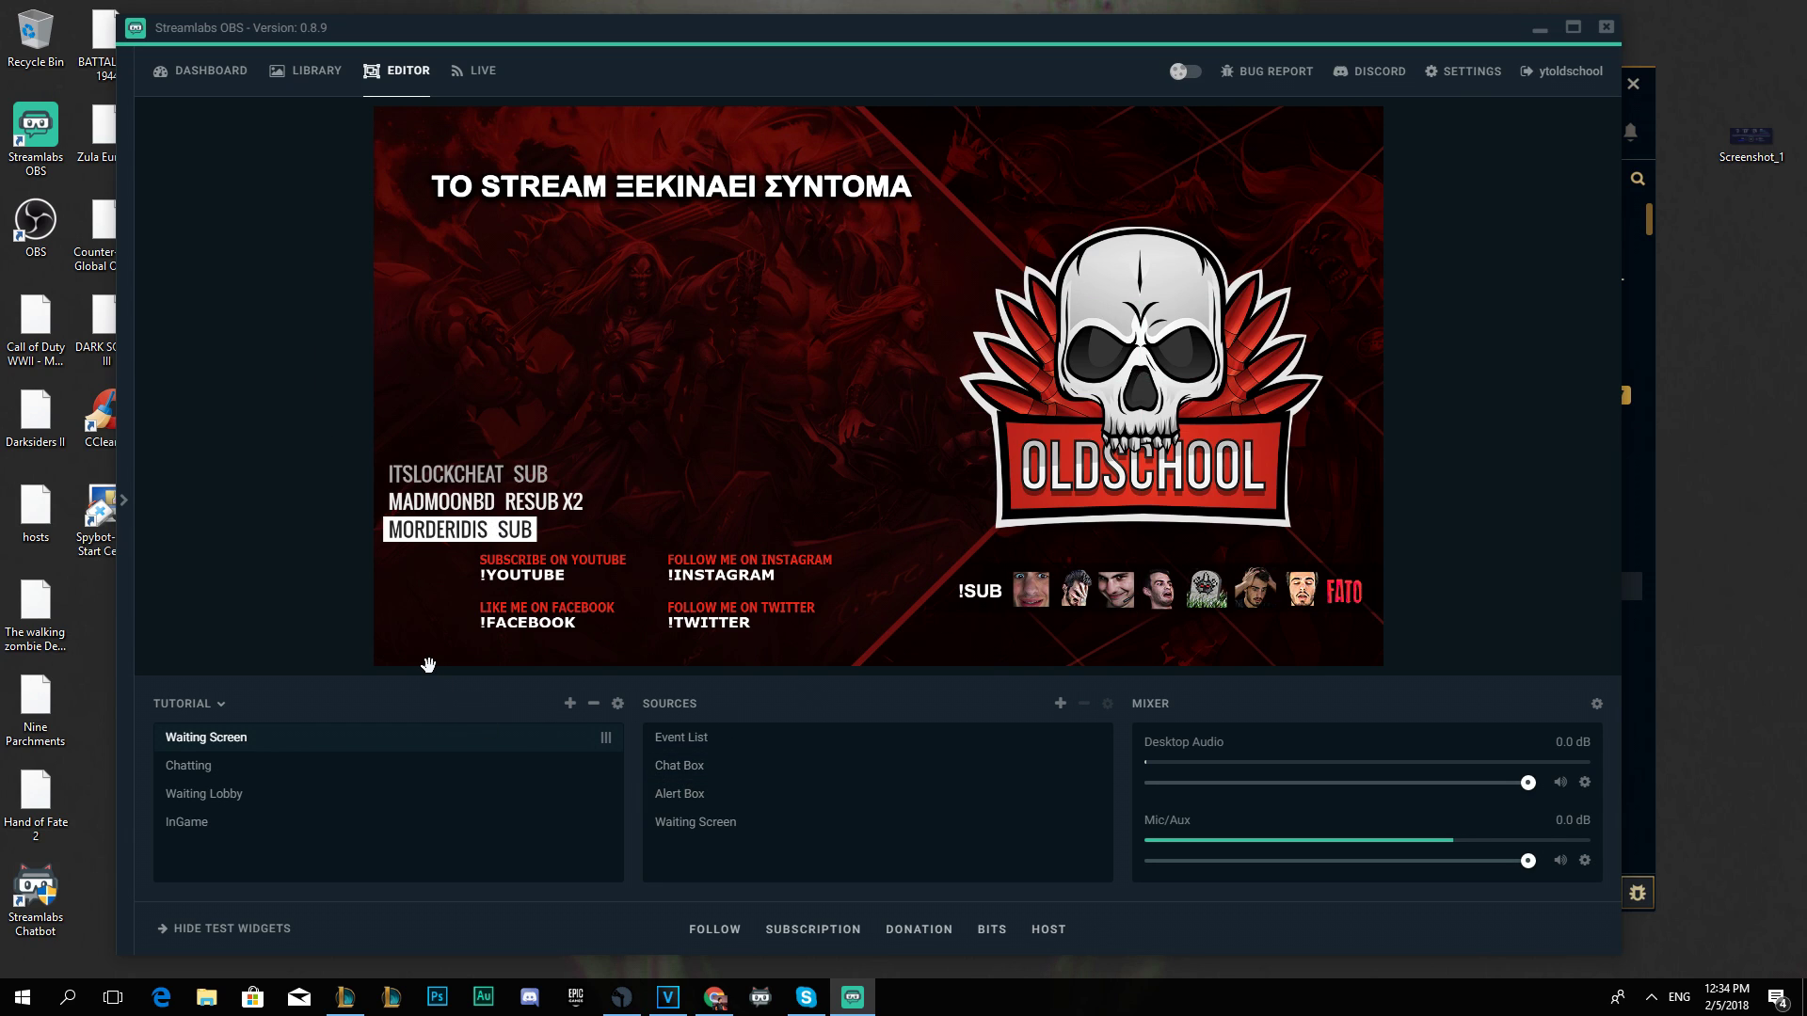